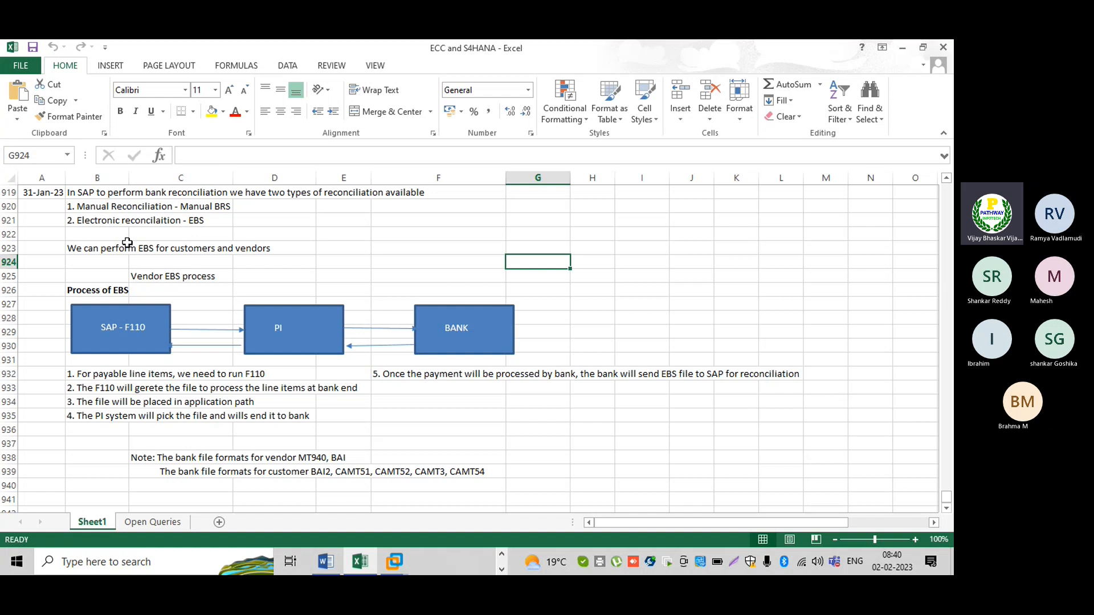
{"action": "left_click", "coordinate": [98, 207]}
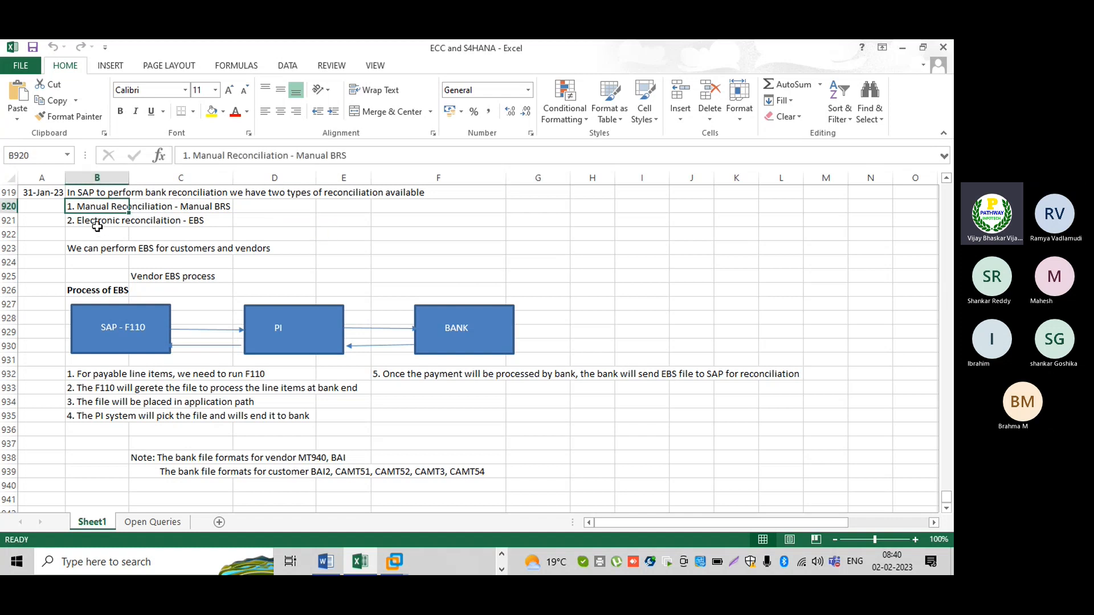
{"action": "left_click", "coordinate": [98, 222]}
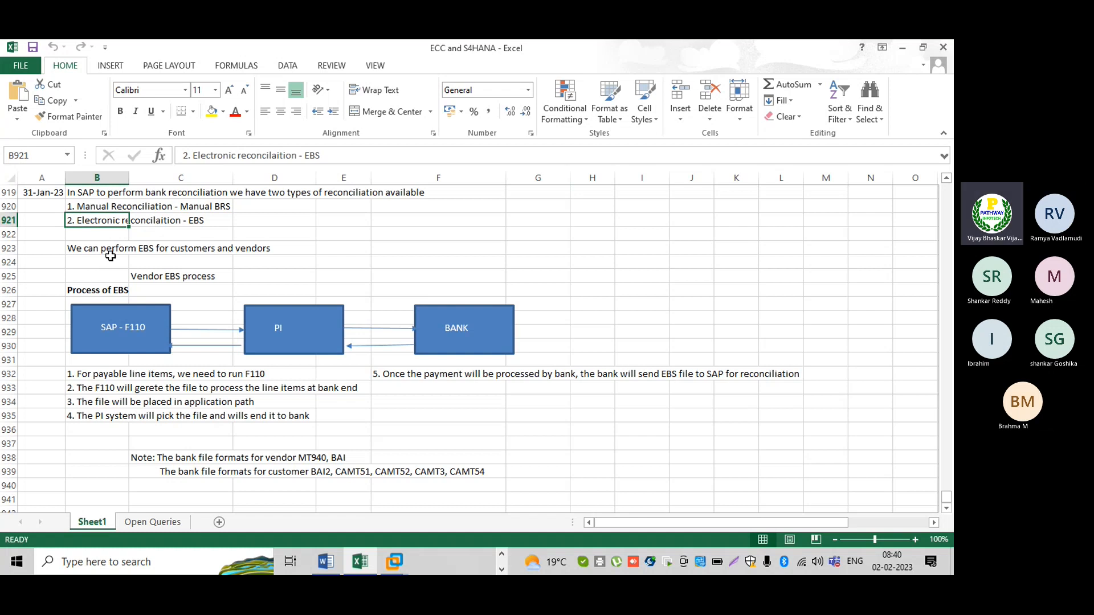
{"action": "left_click", "coordinate": [95, 206]}
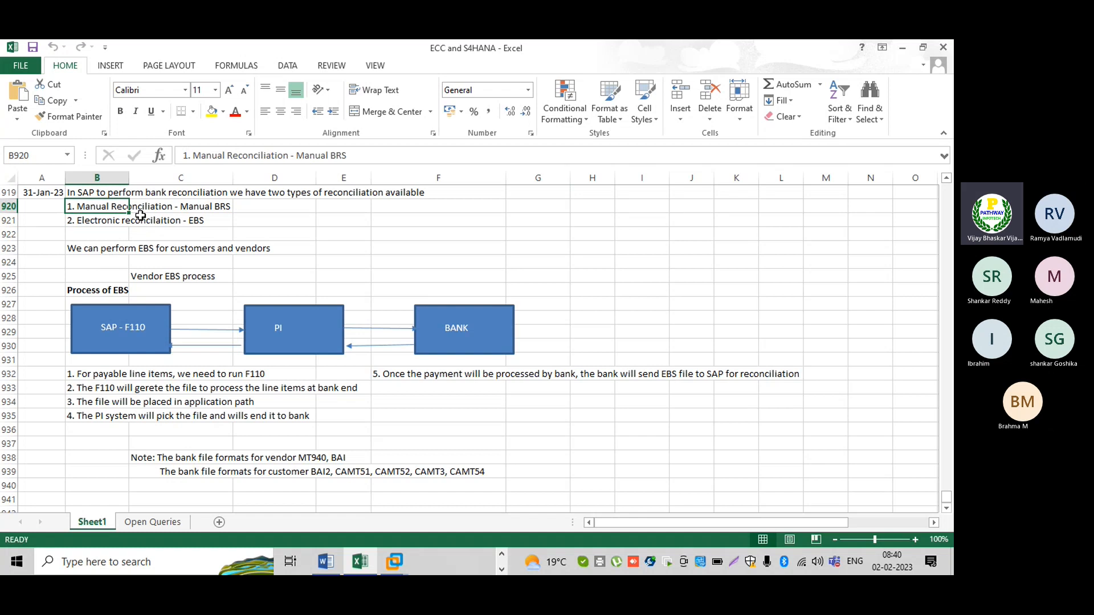
{"action": "left_click", "coordinate": [84, 223]}
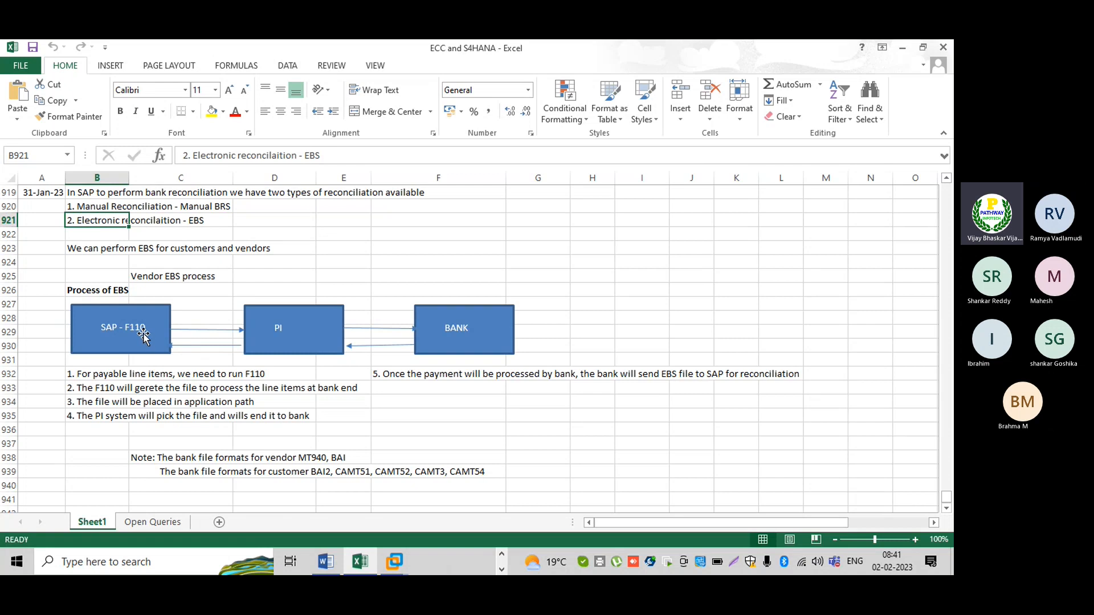
{"action": "left_click", "coordinate": [201, 346]}
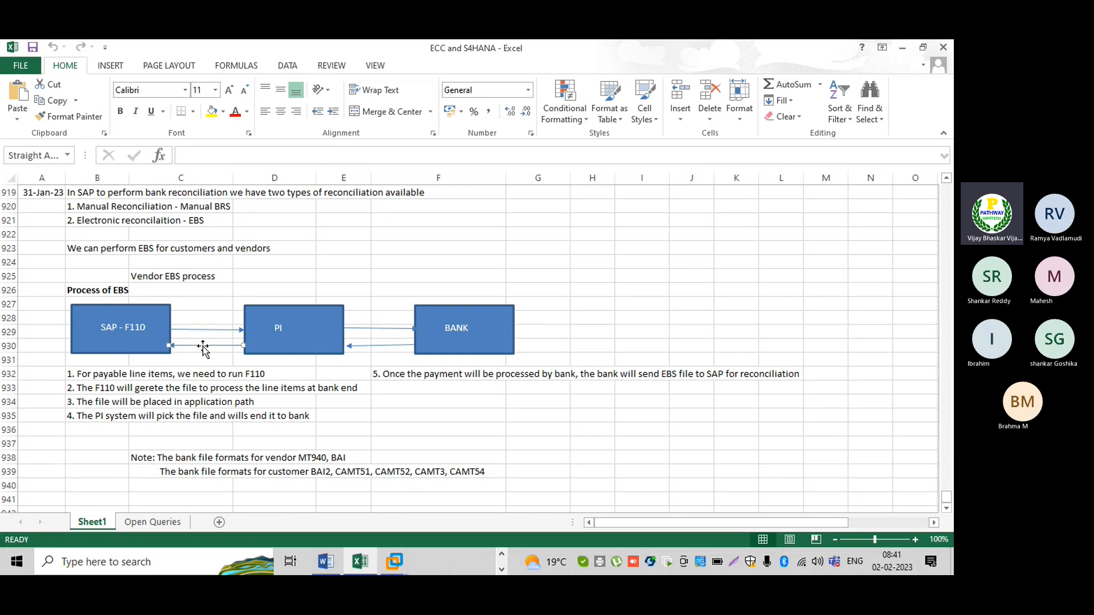
{"action": "left_click", "coordinate": [196, 362]}
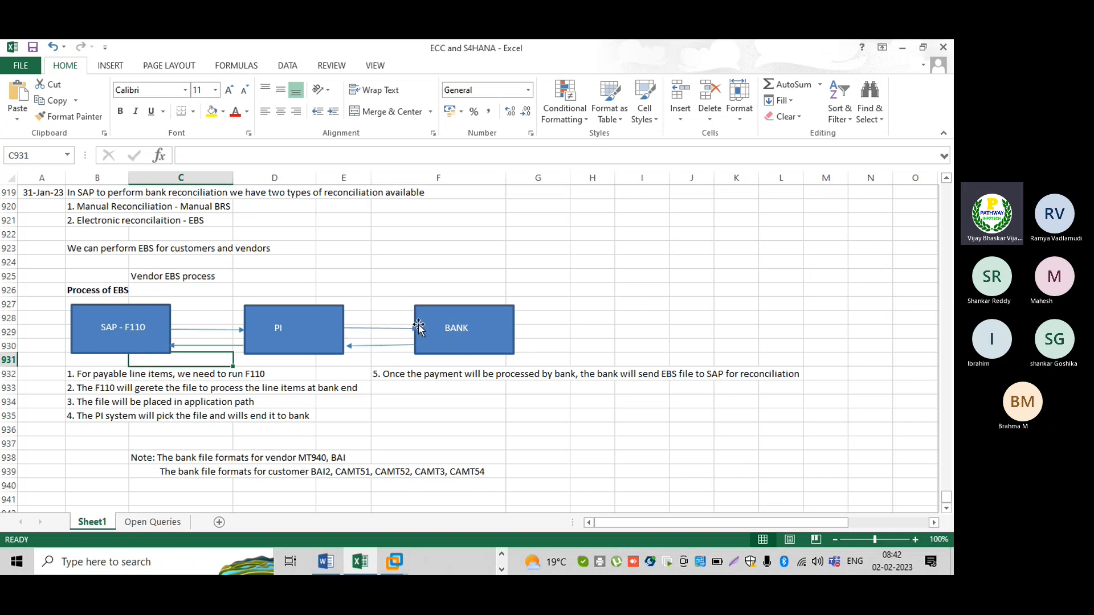
- Duplicate the BANK box of the EBS process diagram and place the copy beyond it in the same row, over columns H to J
{"action": "left_click", "coordinate": [498, 337]}
{"action": "key", "text": "ctrl+c"}
{"action": "left_click", "coordinate": [595, 317]}
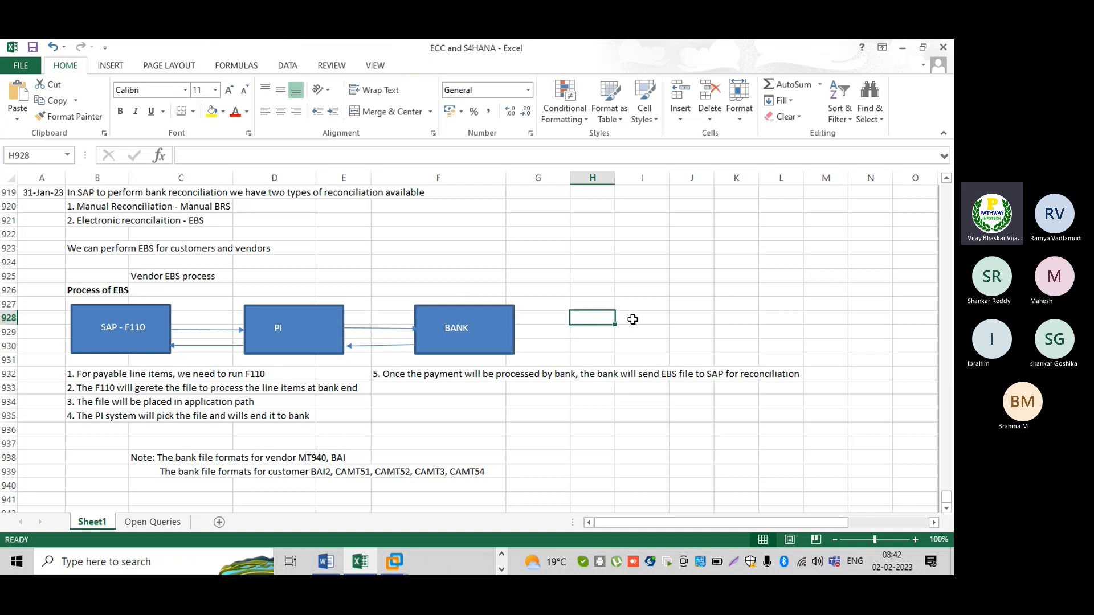
{"action": "key", "text": "ctrl+v"}
{"action": "left_click_drag", "start_coordinate": [614, 354], "coordinate": [629, 349]}
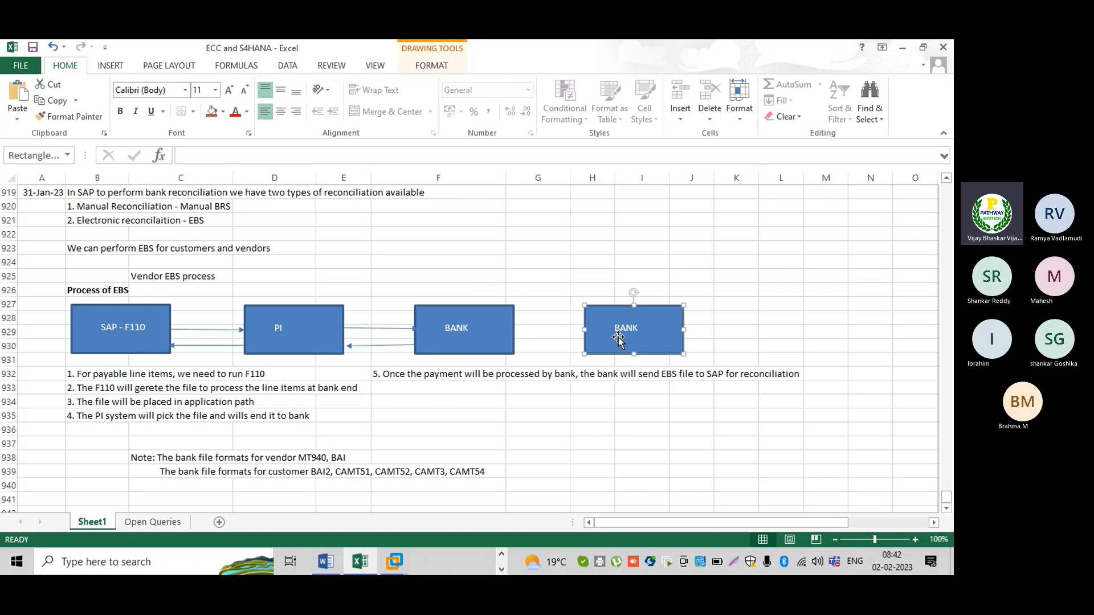
- Replace the text of the duplicated BANK box with "Payments to Vendors"
{"action": "left_click", "coordinate": [637, 328]}
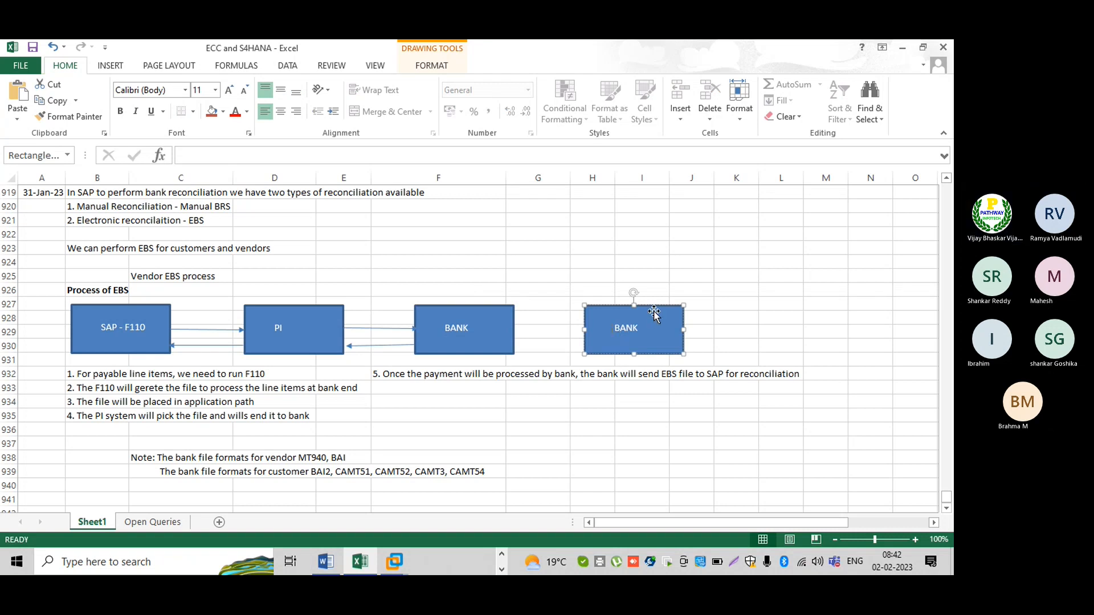
{"action": "key", "text": "ctrl+a"}
{"action": "key", "text": "BackSpace"}
{"action": "type", "text": "Payments to Vendor"}
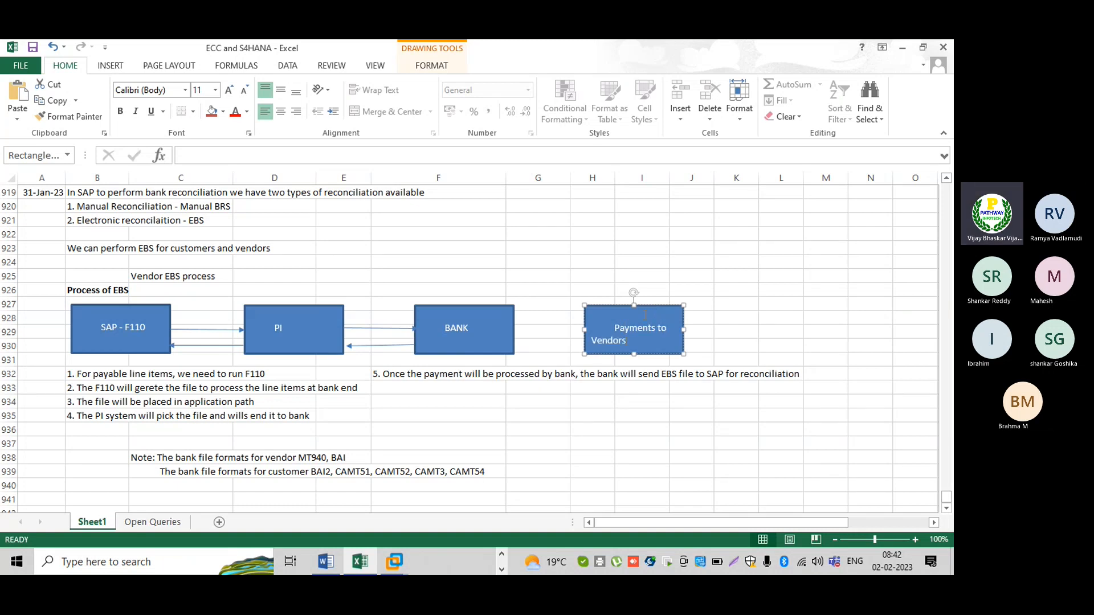
{"action": "left_click", "coordinate": [518, 320]}
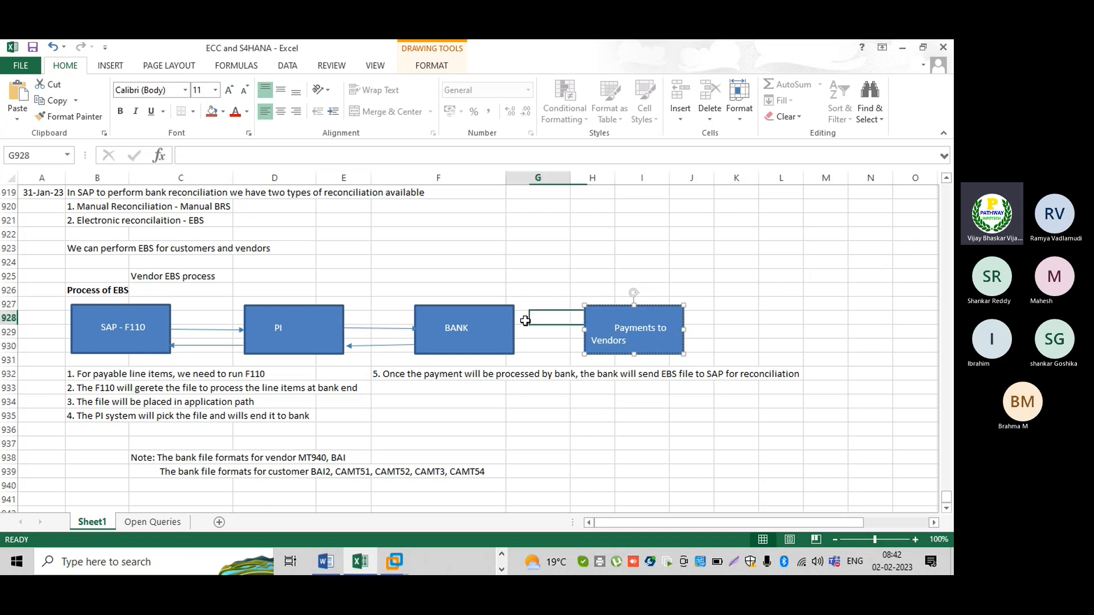
- Copy the arrow running from PI to BANK and place it between the BANK and "Payments to Vendors" boxes
{"action": "left_click", "coordinate": [372, 328]}
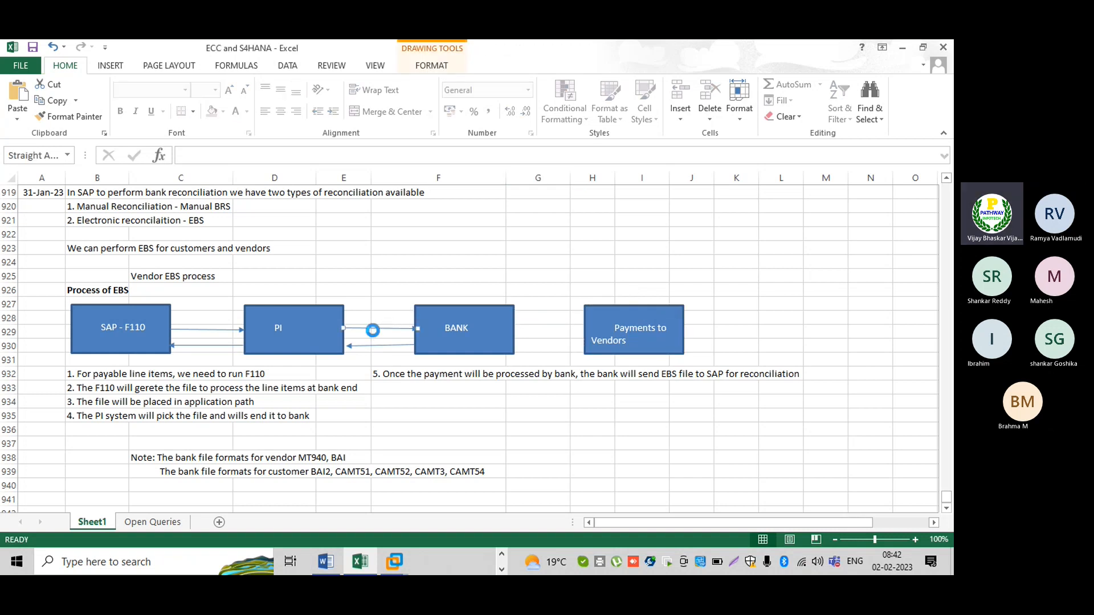
{"action": "left_click", "coordinate": [545, 326]}
{"action": "key", "text": "ctrl+v"}
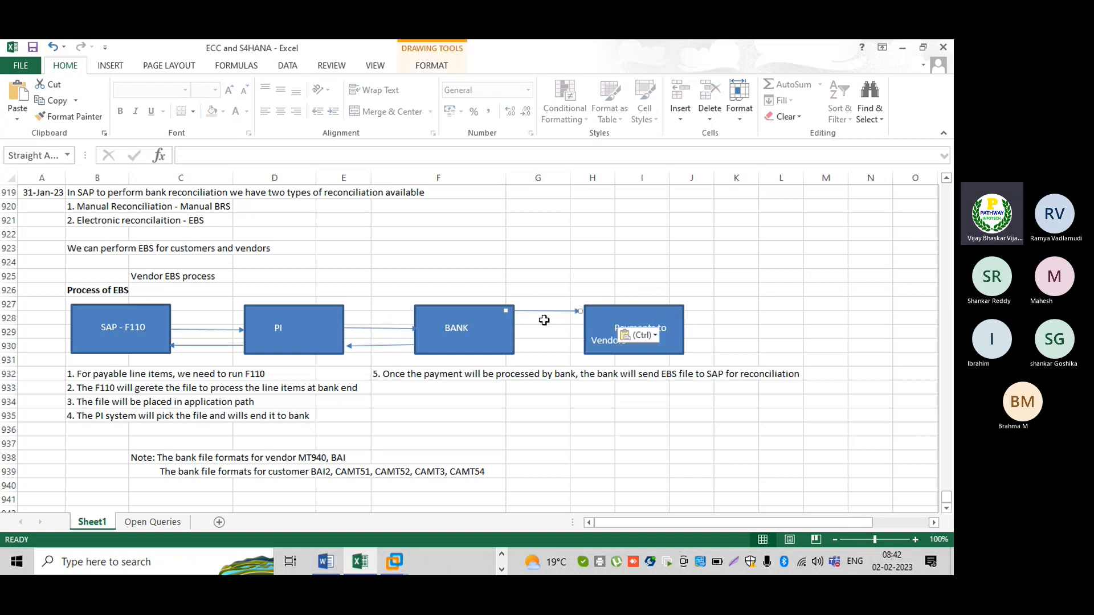
{"action": "left_click_drag", "start_coordinate": [542, 317], "coordinate": [548, 329]}
{"action": "left_click", "coordinate": [422, 276]}
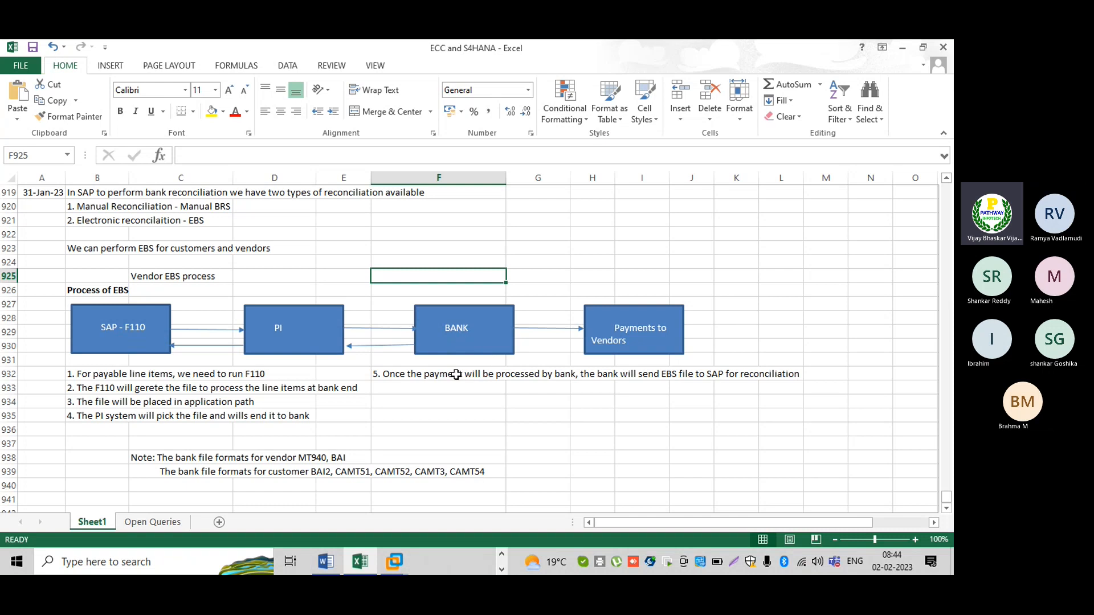
- Review the EBS process steps and the notes on bank file formats for vendors and customers below the diagram
{"action": "scroll", "coordinate": [259, 431], "scroll_direction": "down", "scroll_amount": 2}
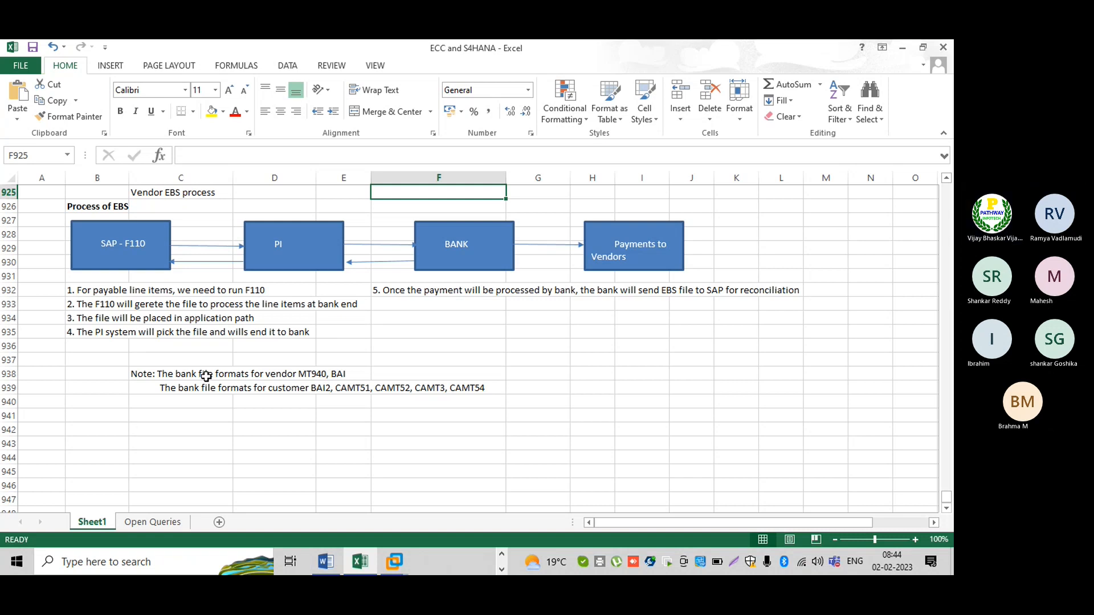
{"action": "left_click", "coordinate": [160, 374]}
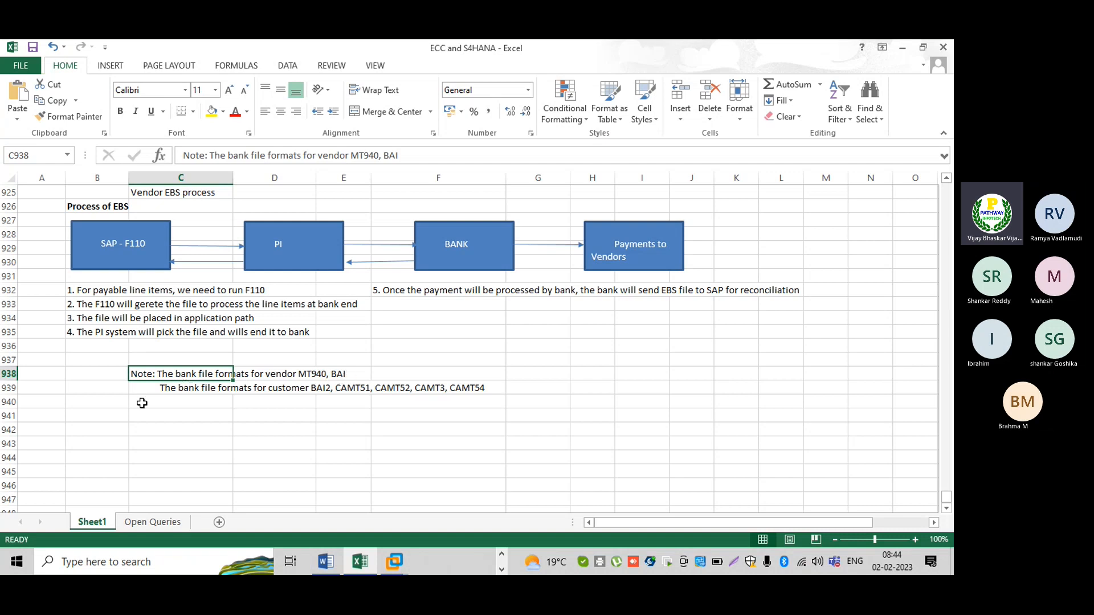
{"action": "left_click", "coordinate": [86, 414]}
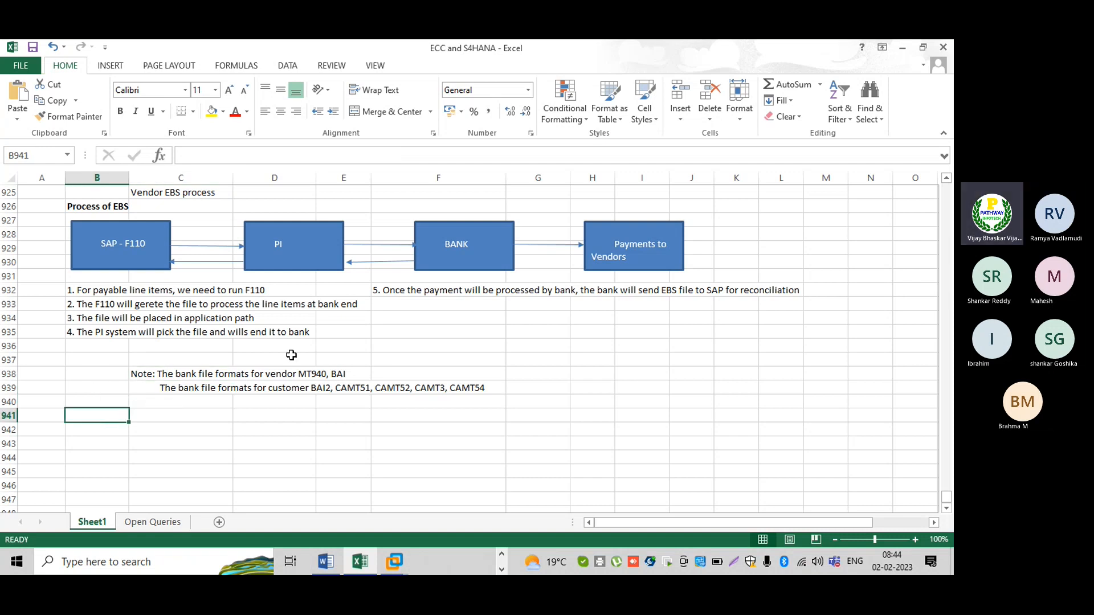
{"action": "scroll", "coordinate": [248, 411], "scroll_direction": "up", "scroll_amount": 2}
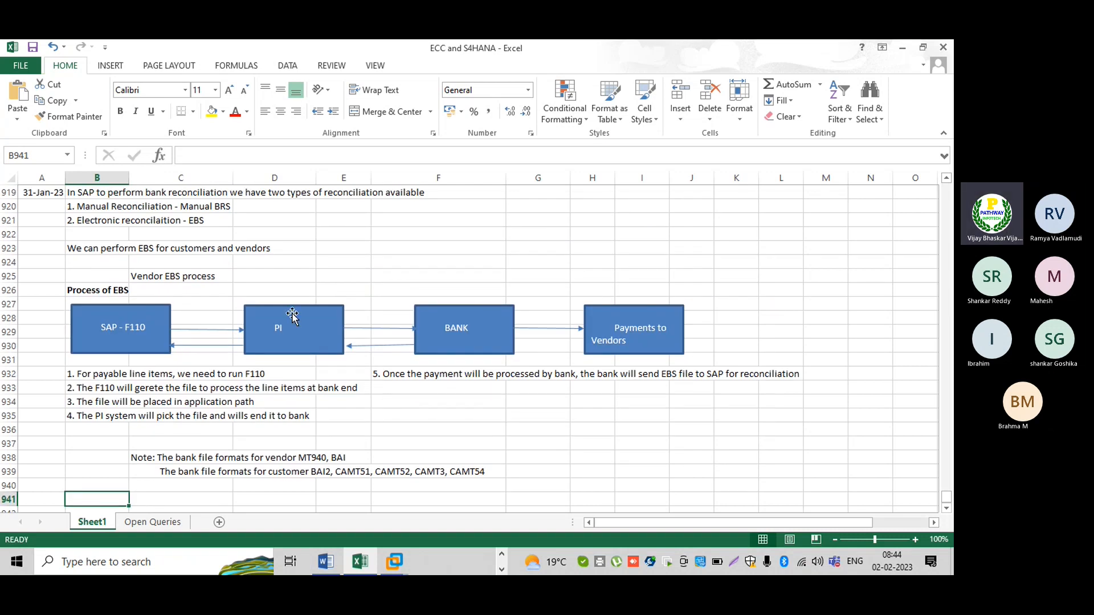
{"action": "scroll", "coordinate": [347, 381], "scroll_direction": "down", "scroll_amount": 4}
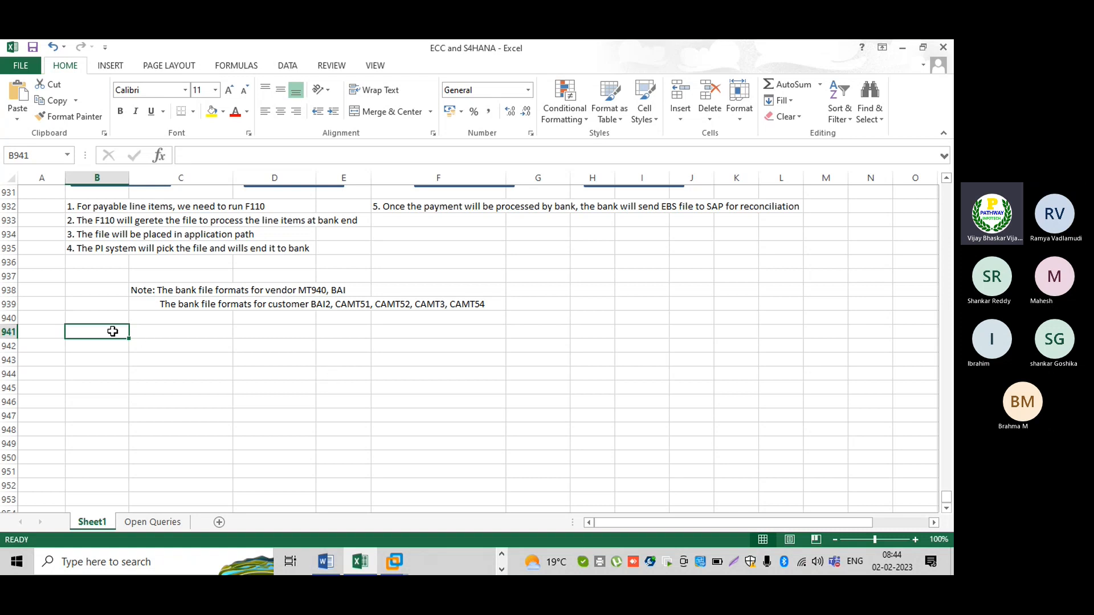
{"action": "scroll", "coordinate": [105, 333], "scroll_direction": "down", "scroll_amount": 3}
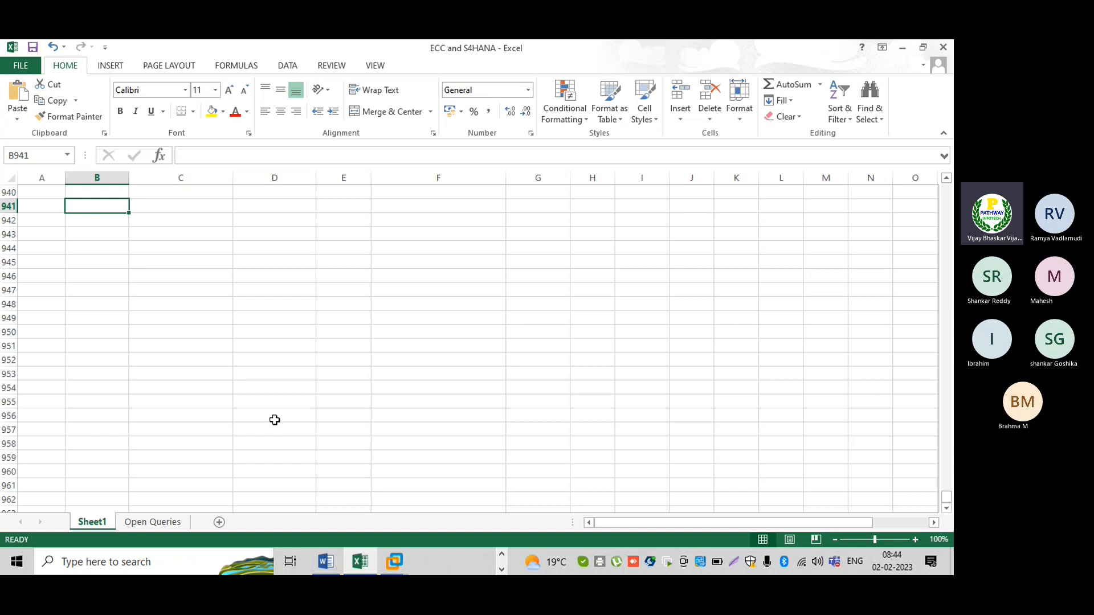
{"action": "scroll", "coordinate": [275, 420], "scroll_direction": "up", "scroll_amount": 4}
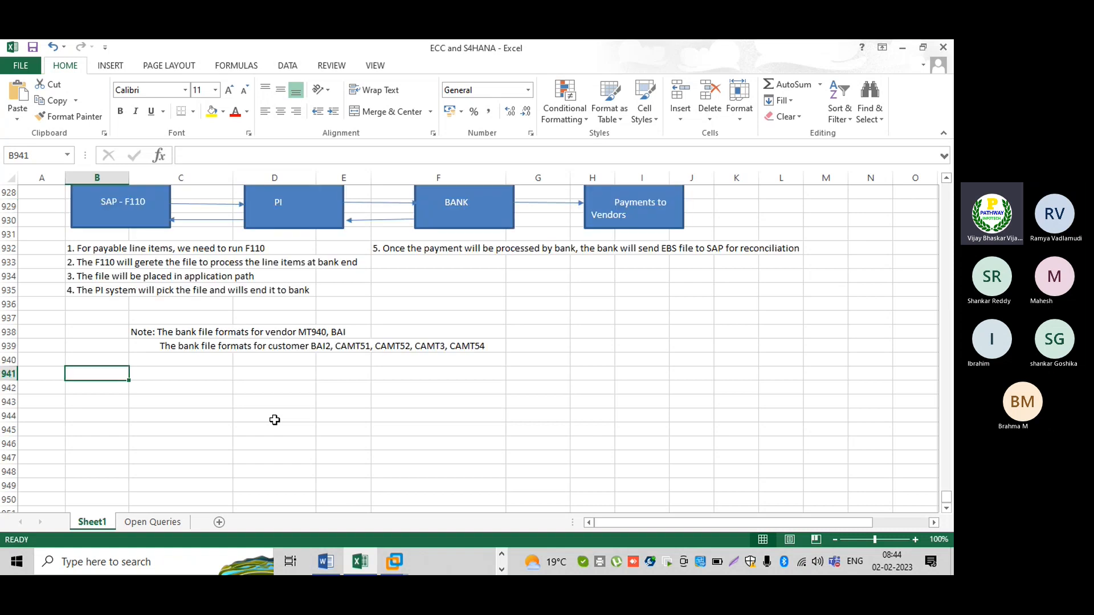
{"action": "scroll", "coordinate": [121, 411], "scroll_direction": "down", "scroll_amount": 3}
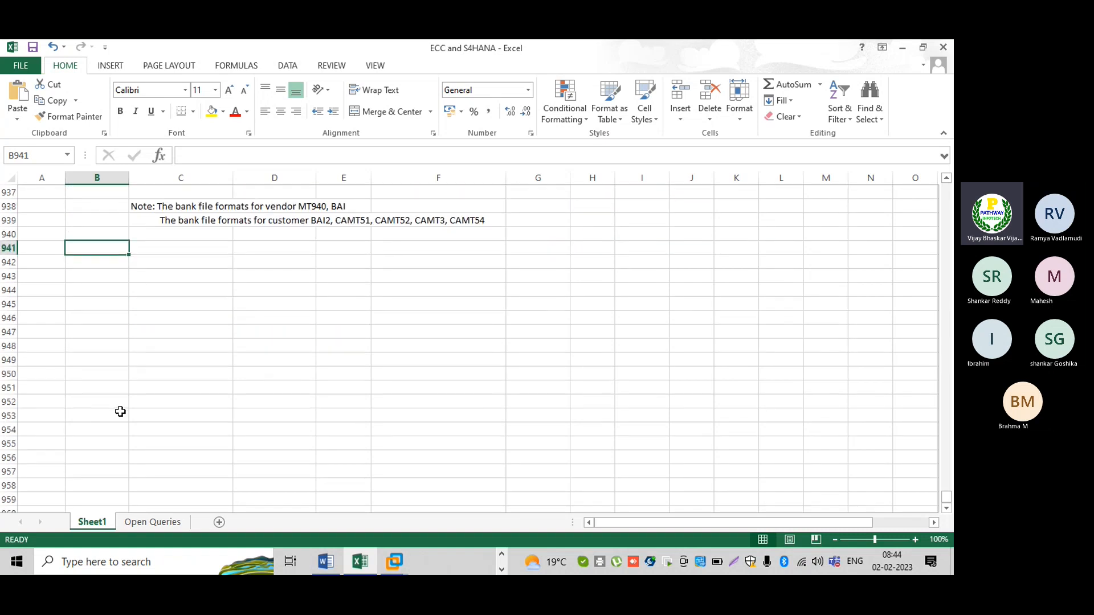
{"action": "scroll", "coordinate": [121, 412], "scroll_direction": "down", "scroll_amount": 1}
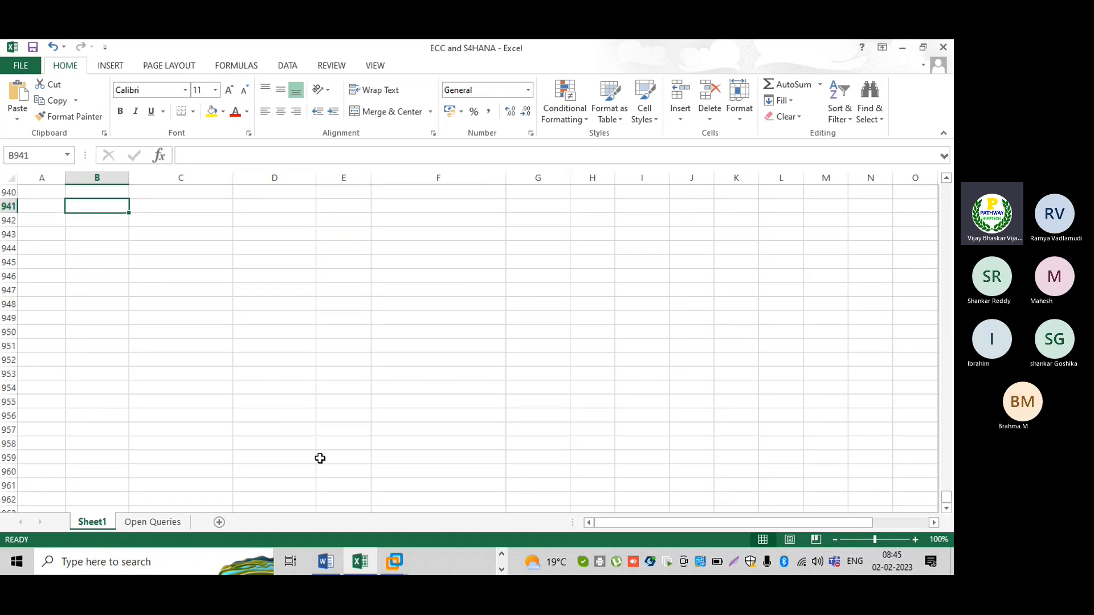
{"action": "left_click", "coordinate": [502, 553]}
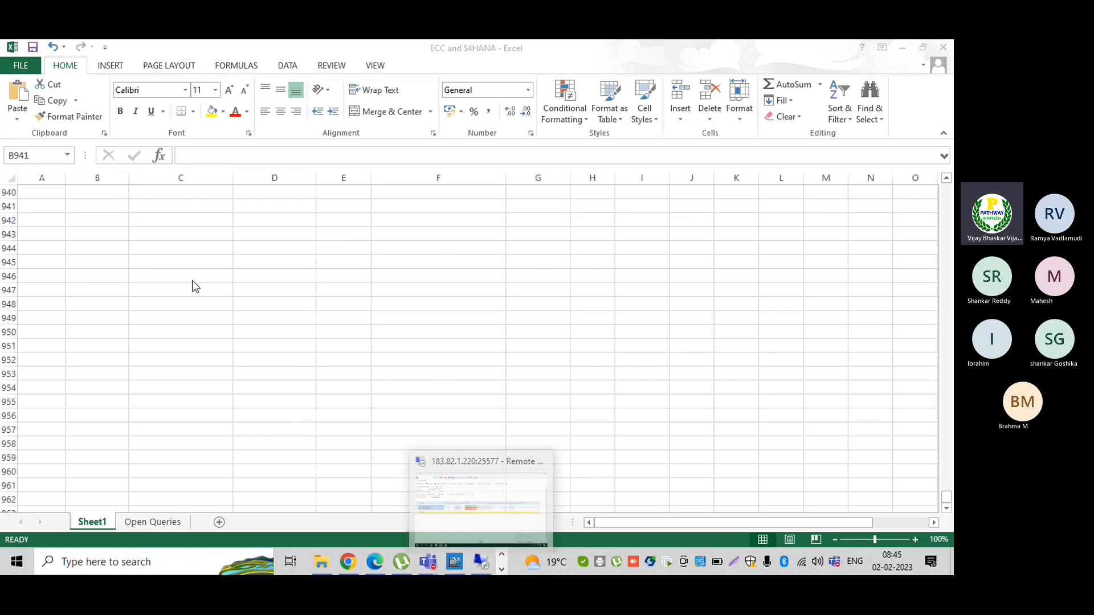
- Enter the bold heading "Bank GL Accounts" in cell B941 and widen column B to fit it
{"action": "left_click", "coordinate": [97, 204]}
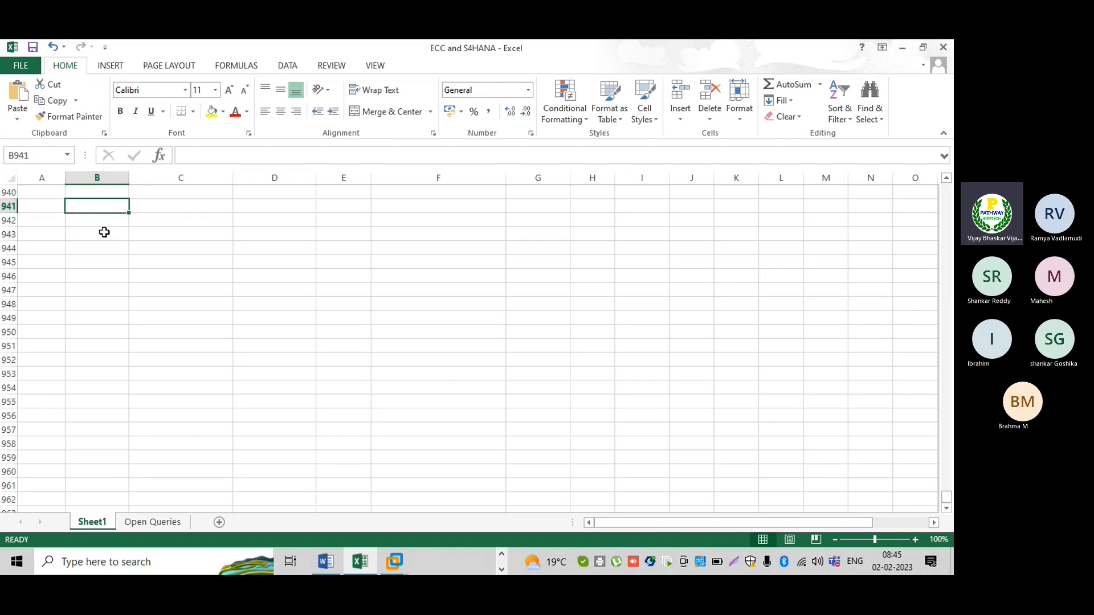
{"action": "type", "text": "Bank G"}
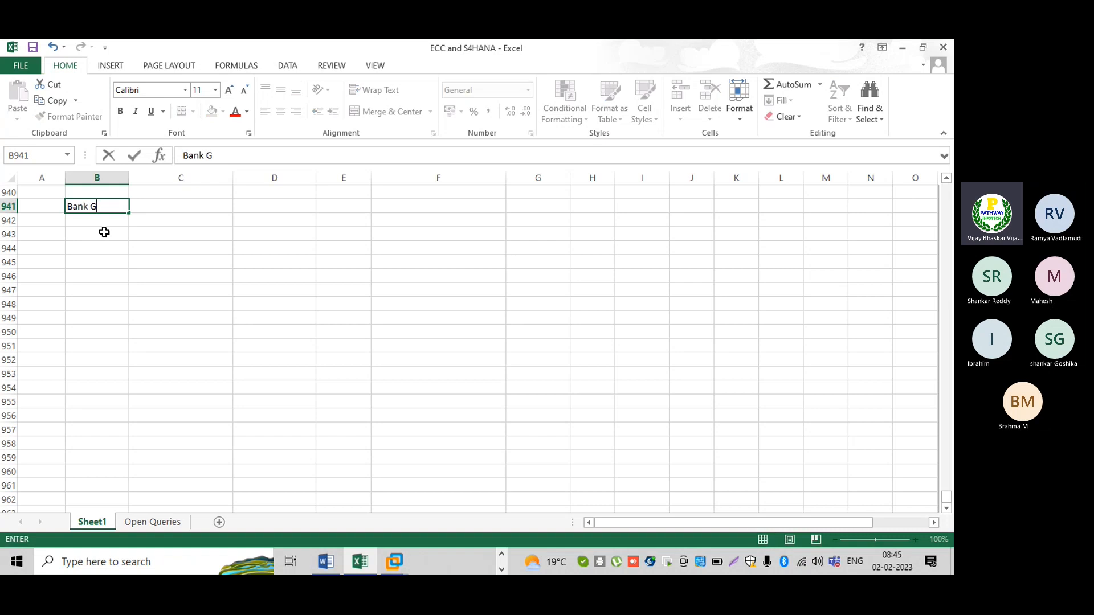
{"action": "type", "text": "L Ac"}
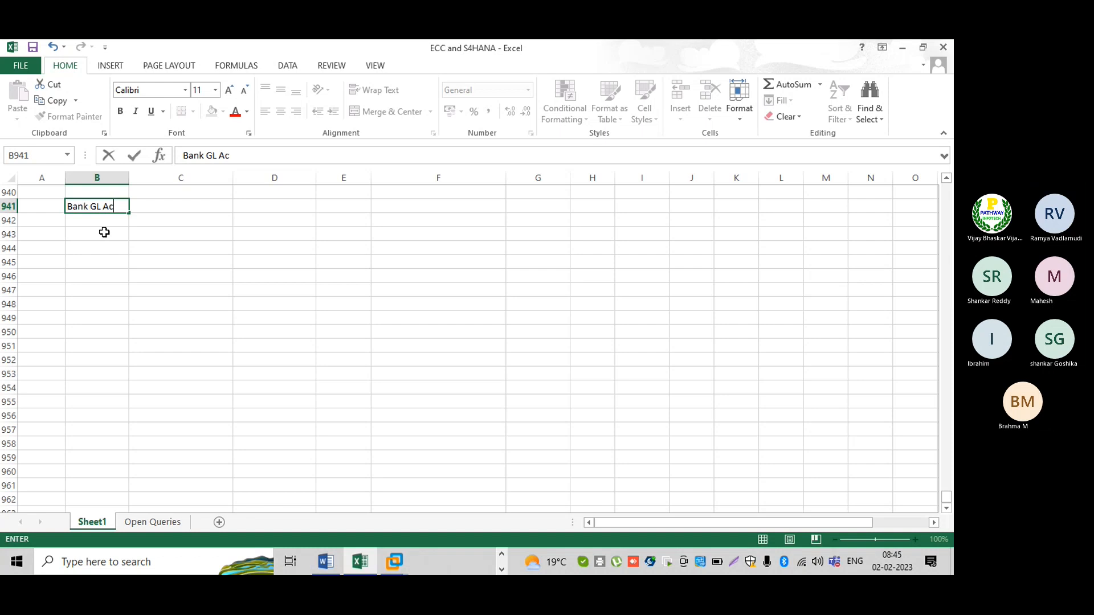
{"action": "type", "text": "counts"}
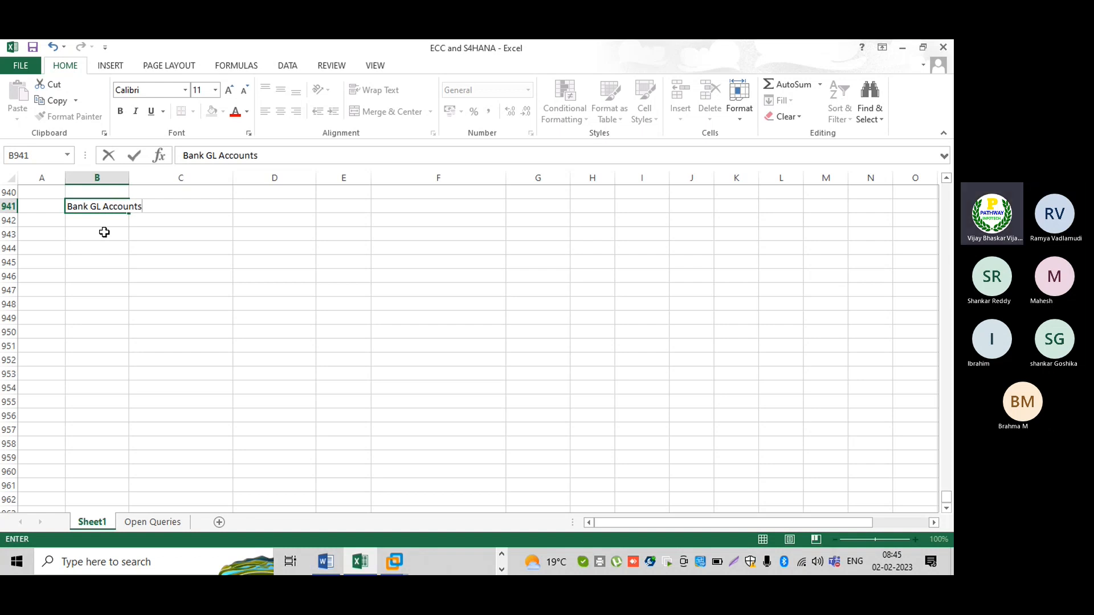
{"action": "key", "text": "Return"}
{"action": "key", "text": "Up"}
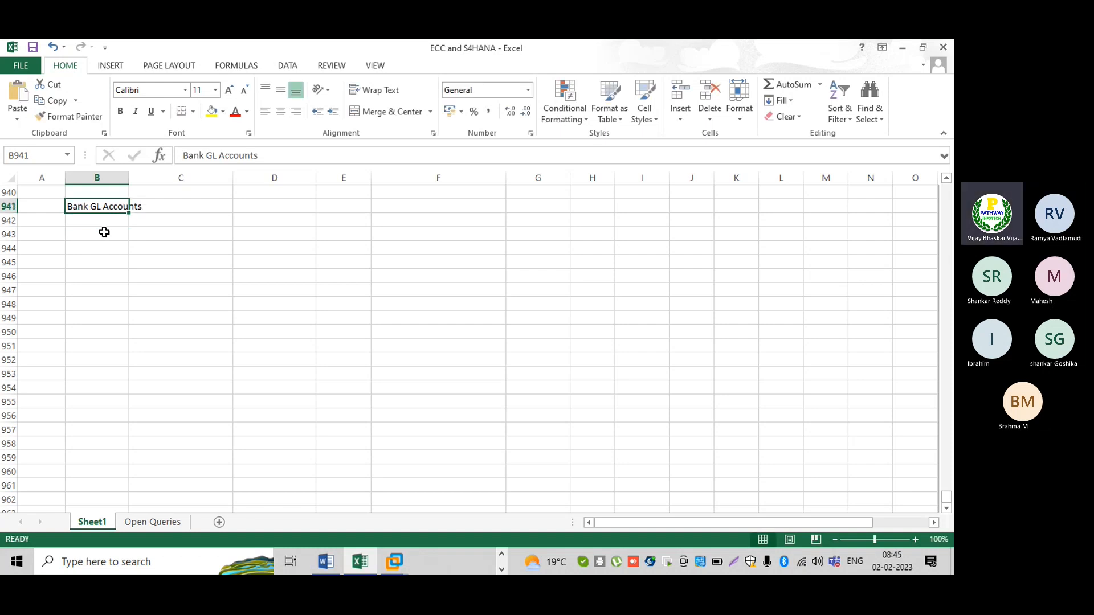
{"action": "key", "text": "ctrl+b"}
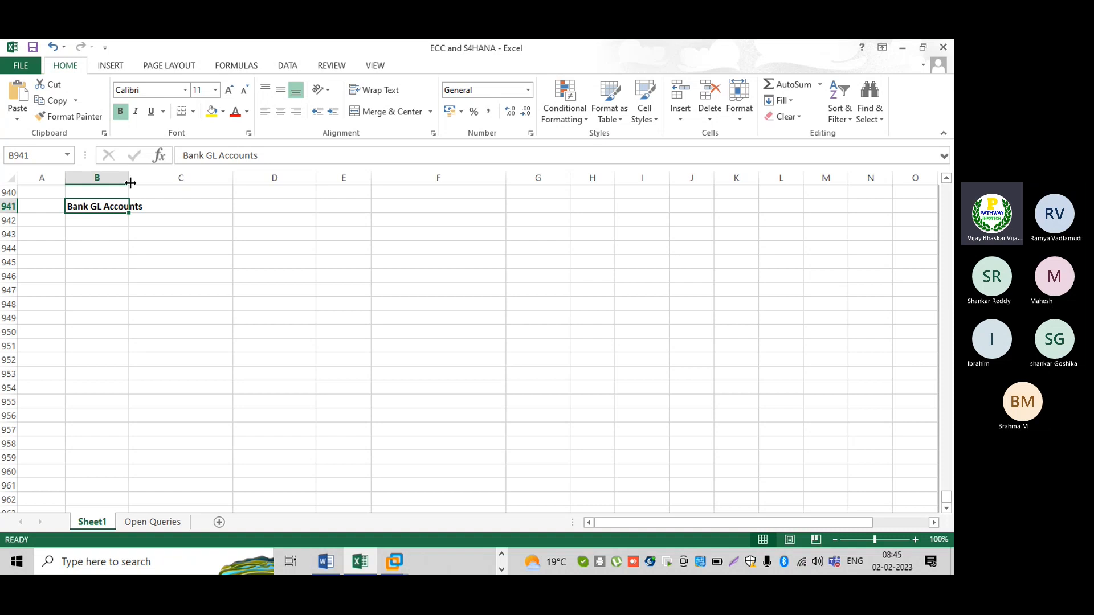
{"action": "left_click_drag", "start_coordinate": [129, 179], "coordinate": [146, 178]}
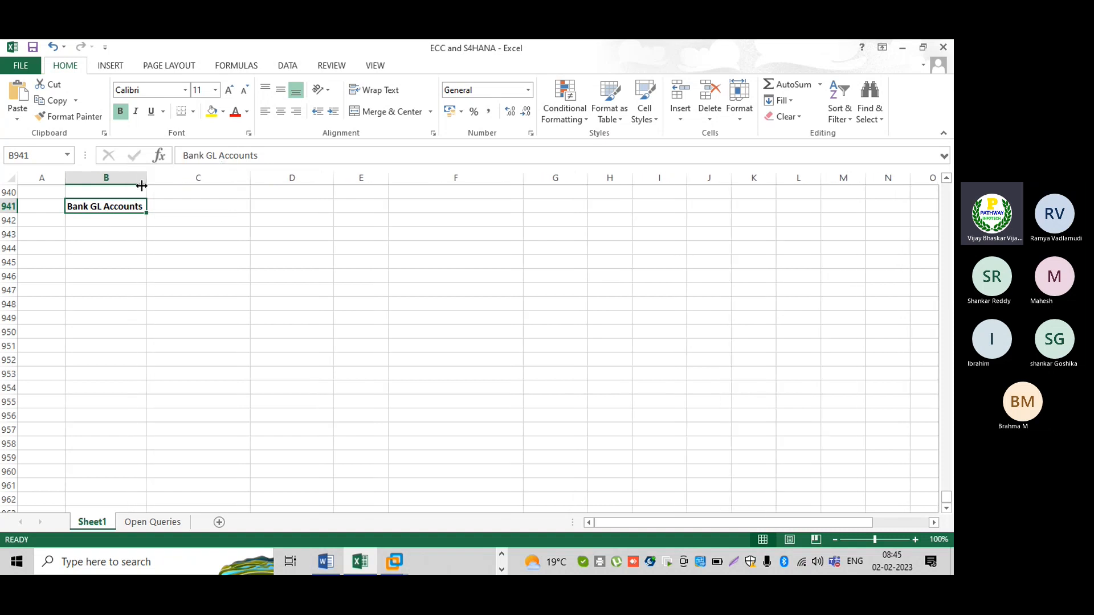
- Enter "Main Bank Account" in cell B942 below the heading and widen column B to fit it
{"action": "left_click", "coordinate": [110, 220]}
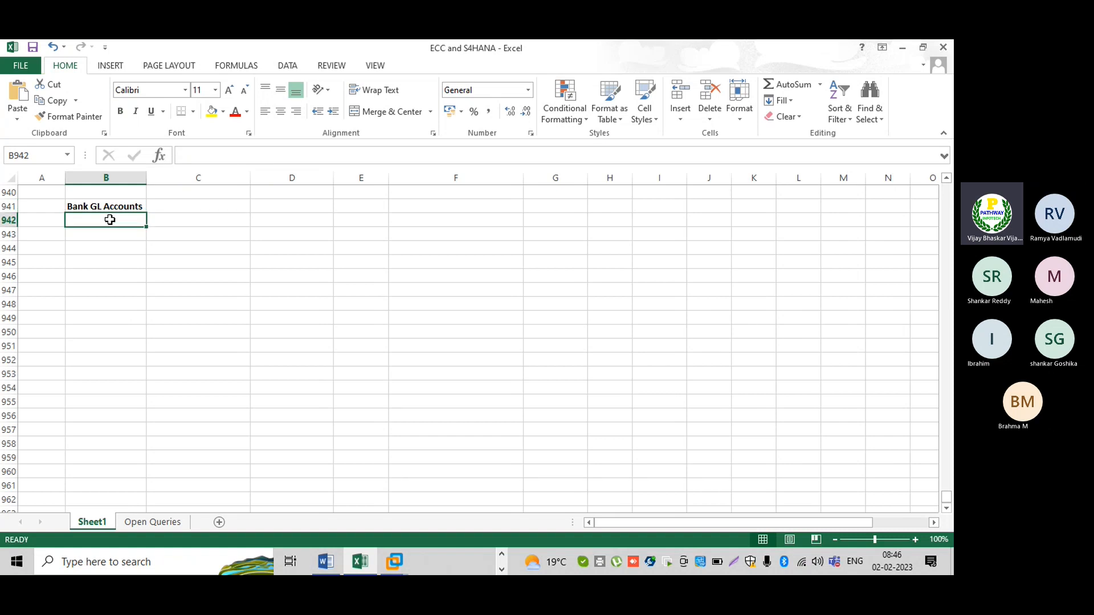
{"action": "type", "text": "Main "}
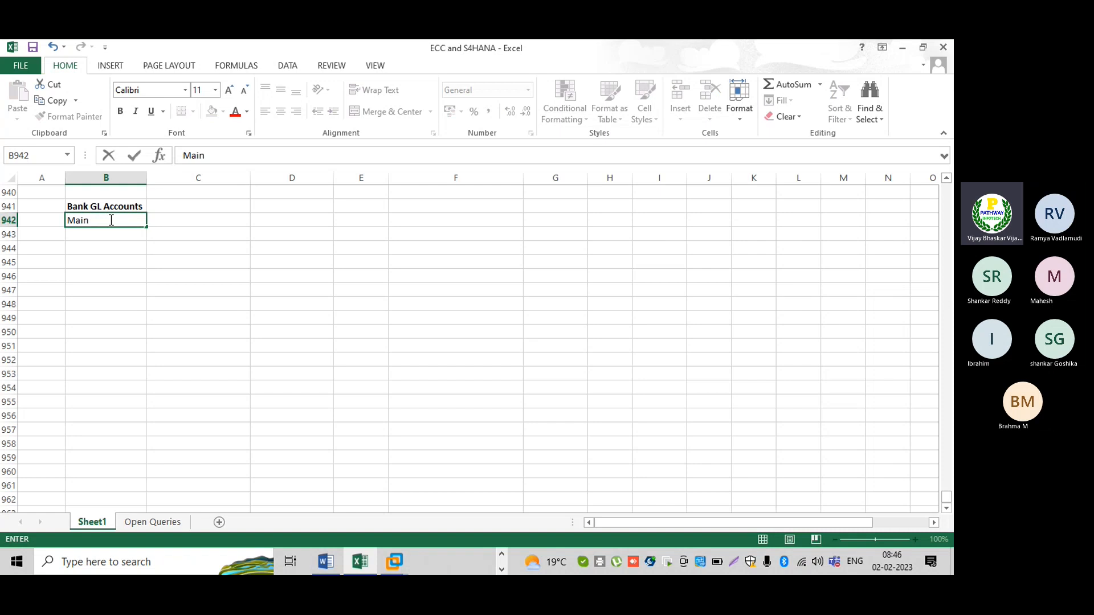
{"action": "type", "text": "Bank"}
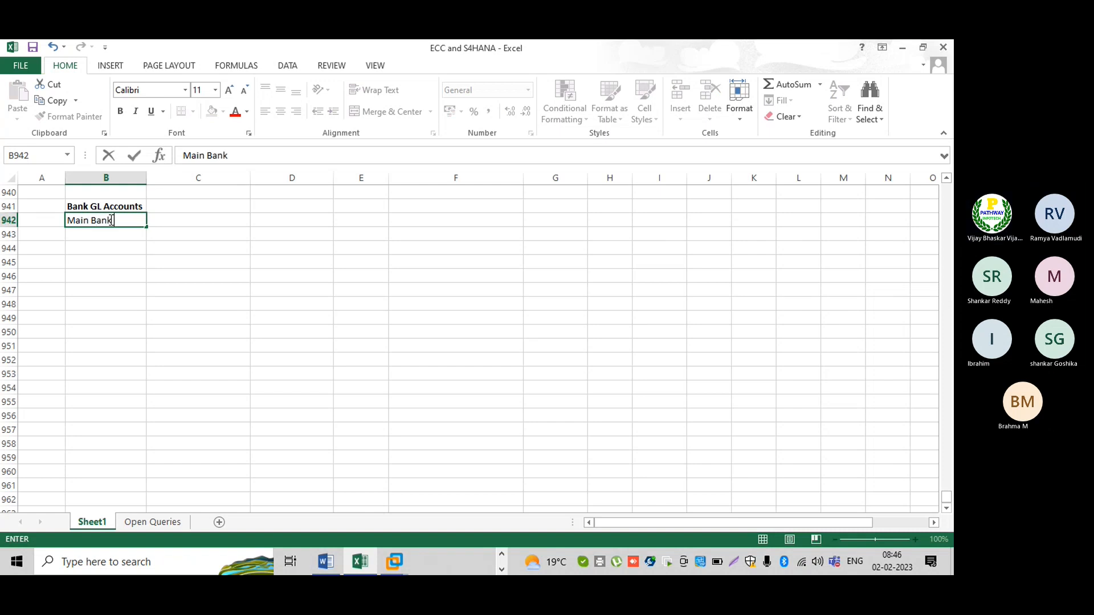
{"action": "type", "text": " Accounts"}
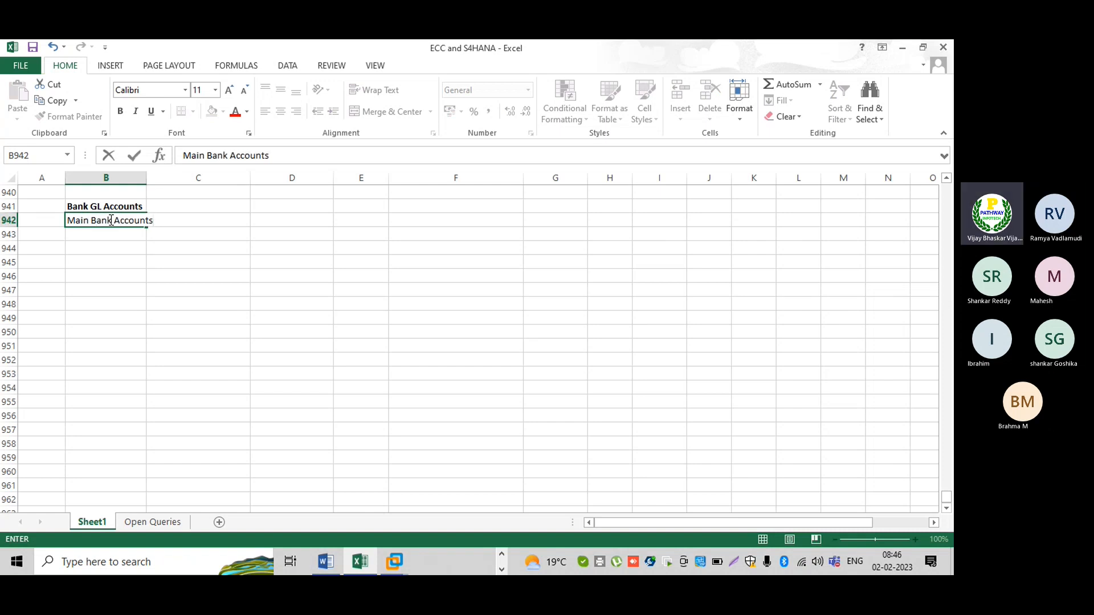
{"action": "key", "text": "Tab"}
{"action": "left_click", "coordinate": [110, 221]}
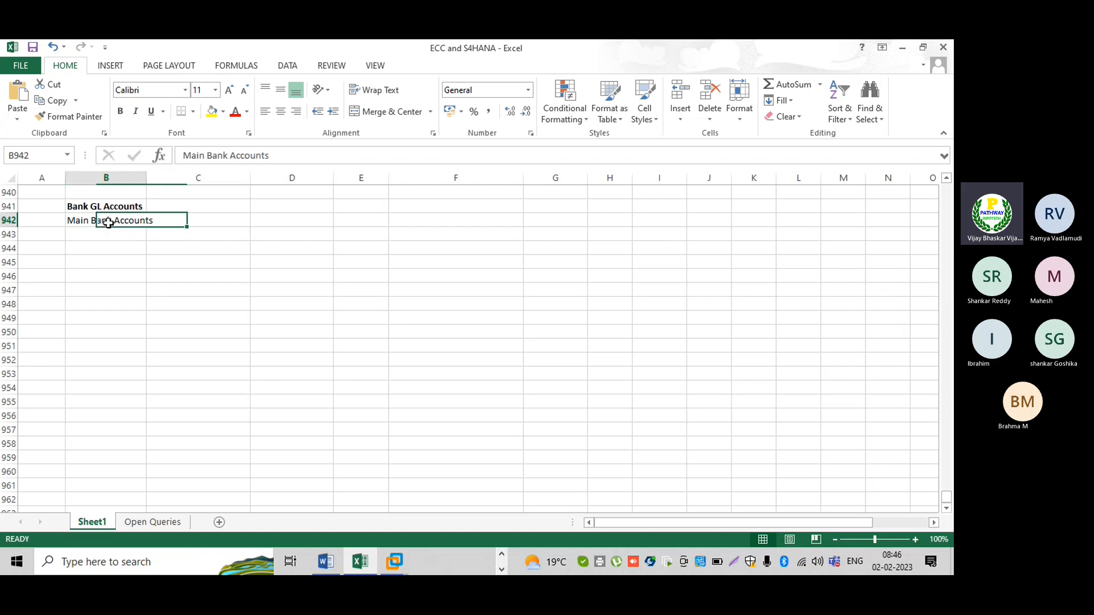
{"action": "left_click", "coordinate": [282, 152]}
{"action": "key", "text": "BackSpace"}
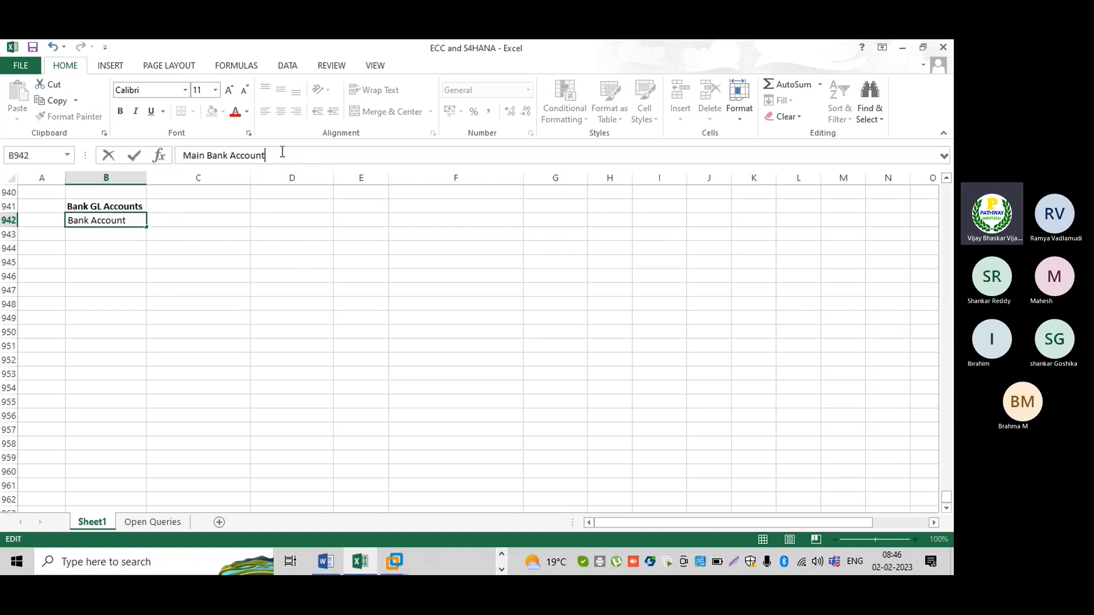
{"action": "key", "text": "Tab"}
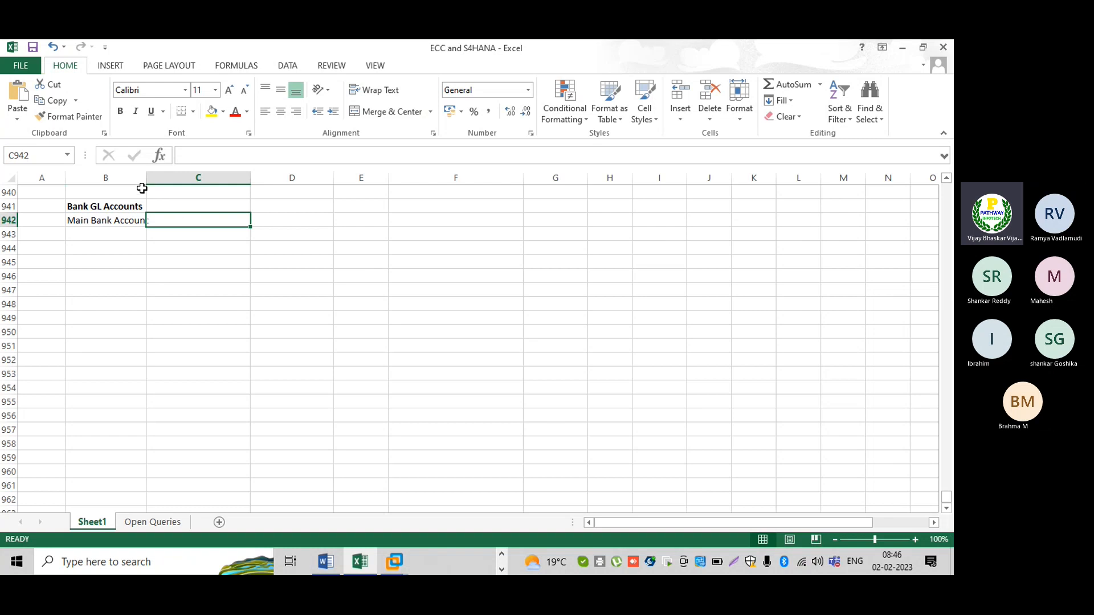
{"action": "left_click_drag", "start_coordinate": [146, 178], "coordinate": [156, 178]}
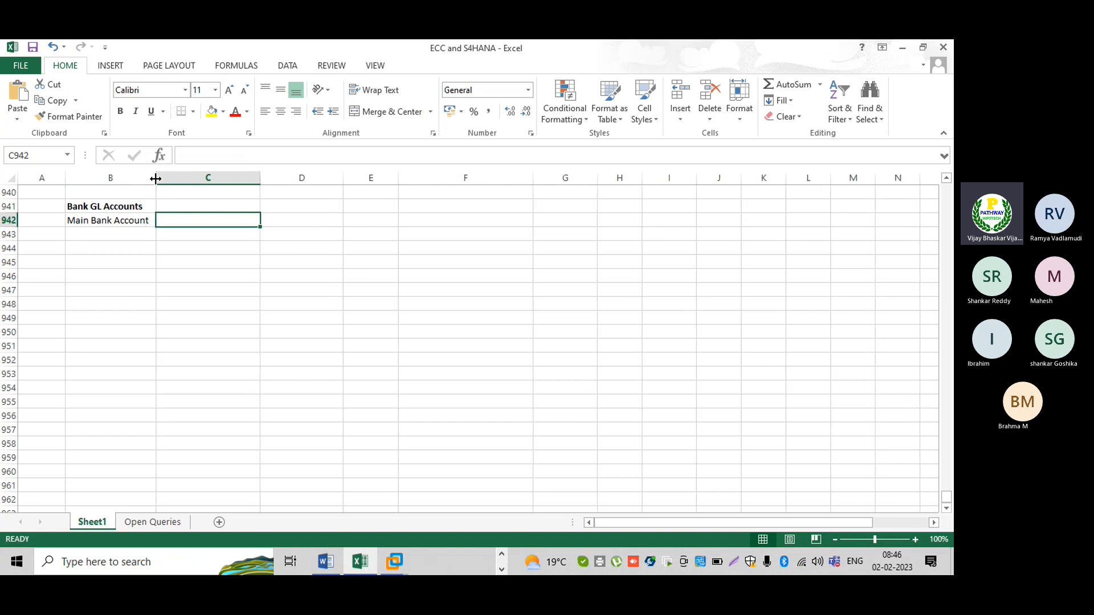
- Insert "GL" before "Account" in cell B942 so the entry reads "Main Bank GL Account"
{"action": "left_click", "coordinate": [113, 225]}
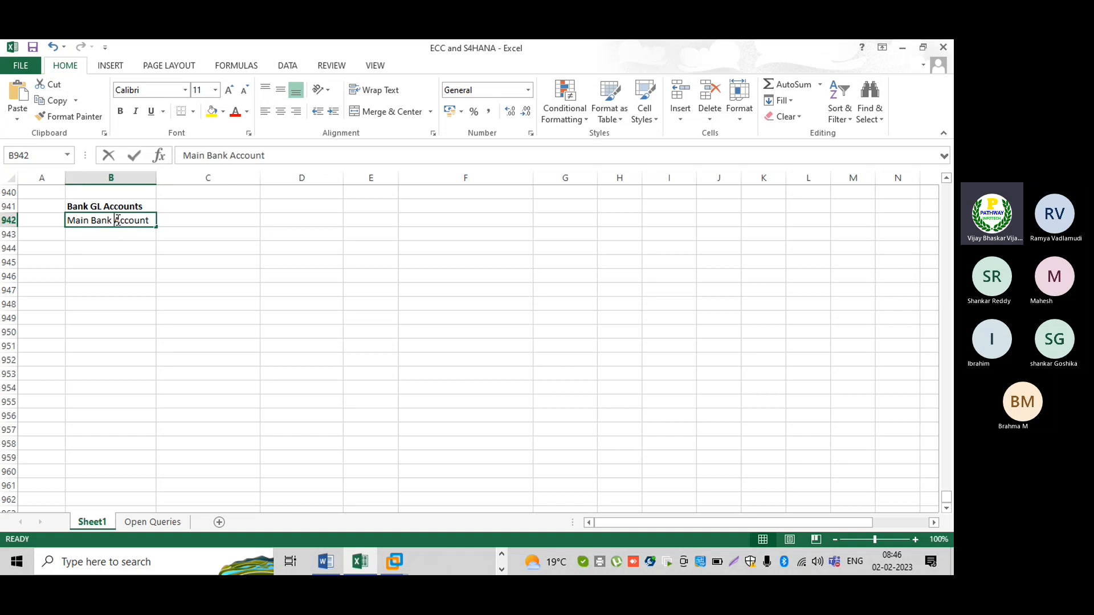
{"action": "double_click", "coordinate": [117, 221]}
{"action": "type", "text": "GL"}
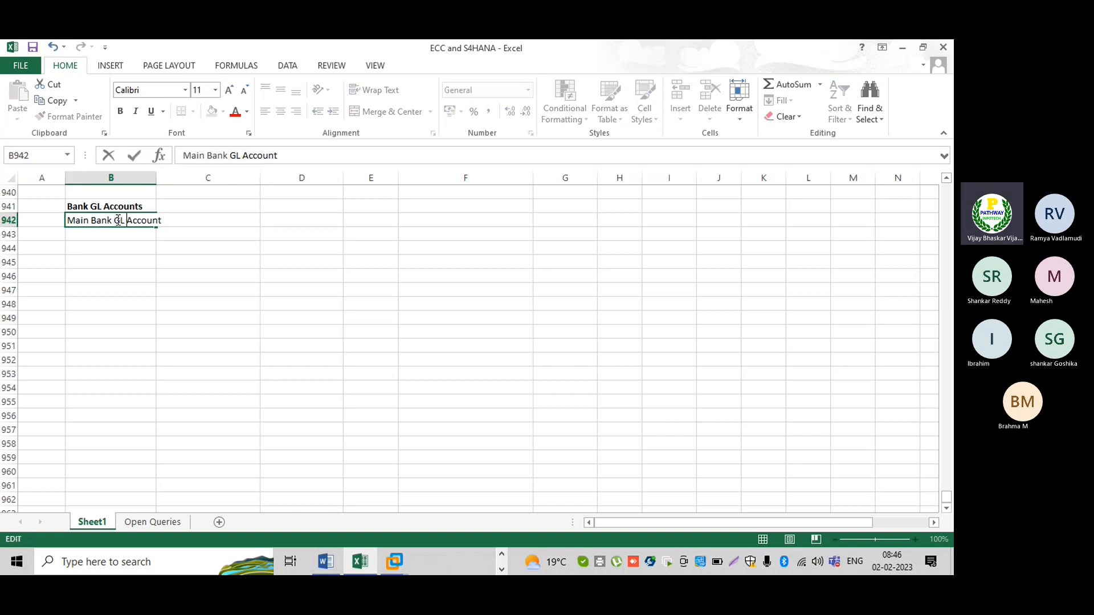
{"action": "key", "text": "Return"}
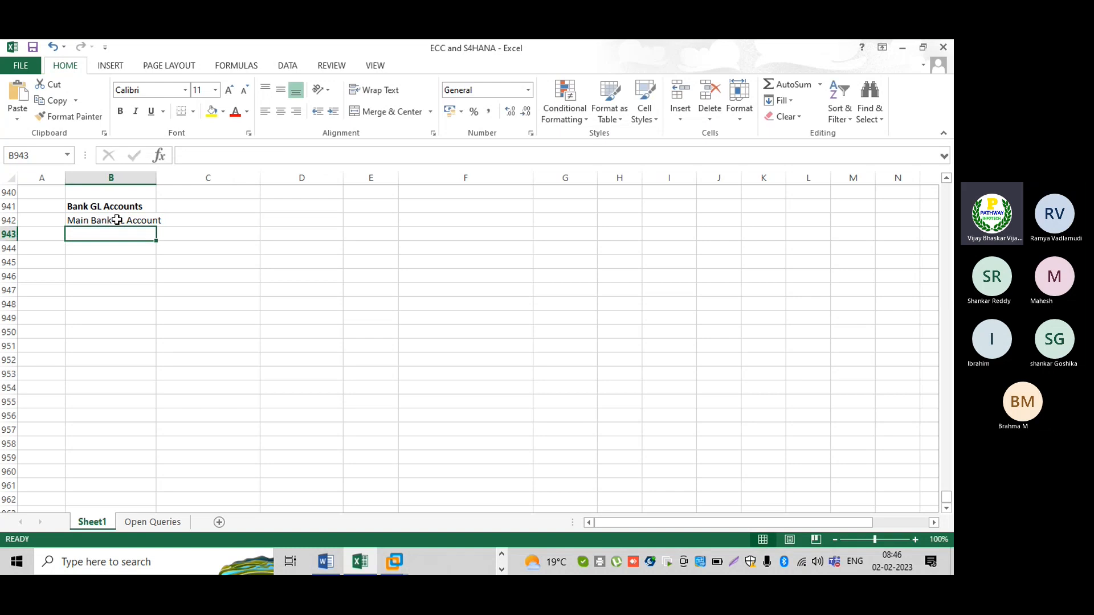
- Resize column B so it is just wide enough for the "Main Bank GL Account" entry
{"action": "double_click", "coordinate": [156, 181]}
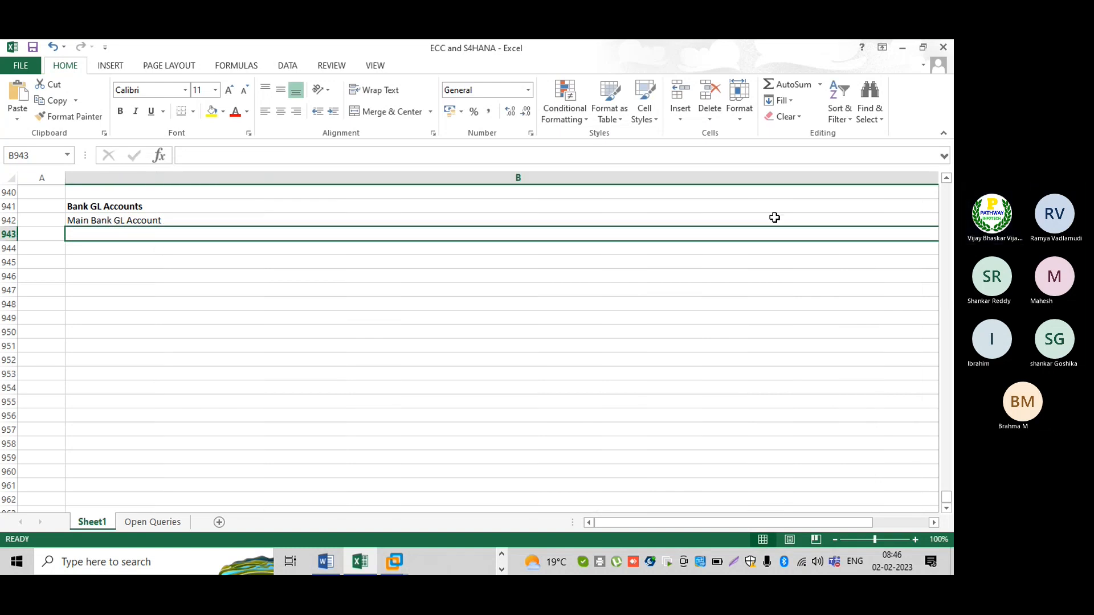
{"action": "left_click", "coordinate": [935, 522]}
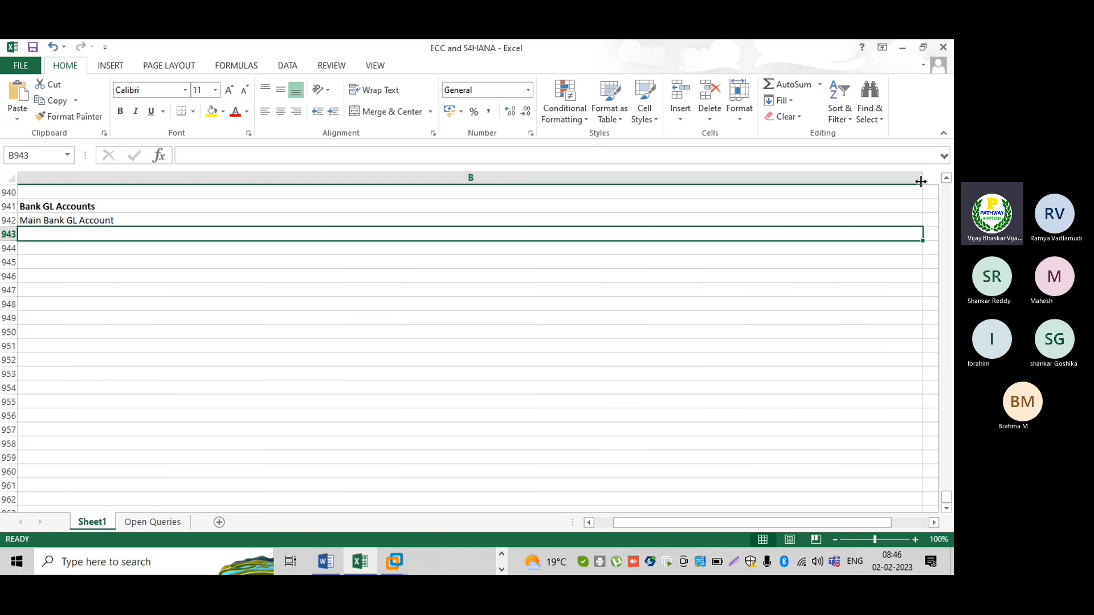
{"action": "left_click_drag", "start_coordinate": [921, 181], "coordinate": [117, 191]}
{"action": "left_click", "coordinate": [600, 522]}
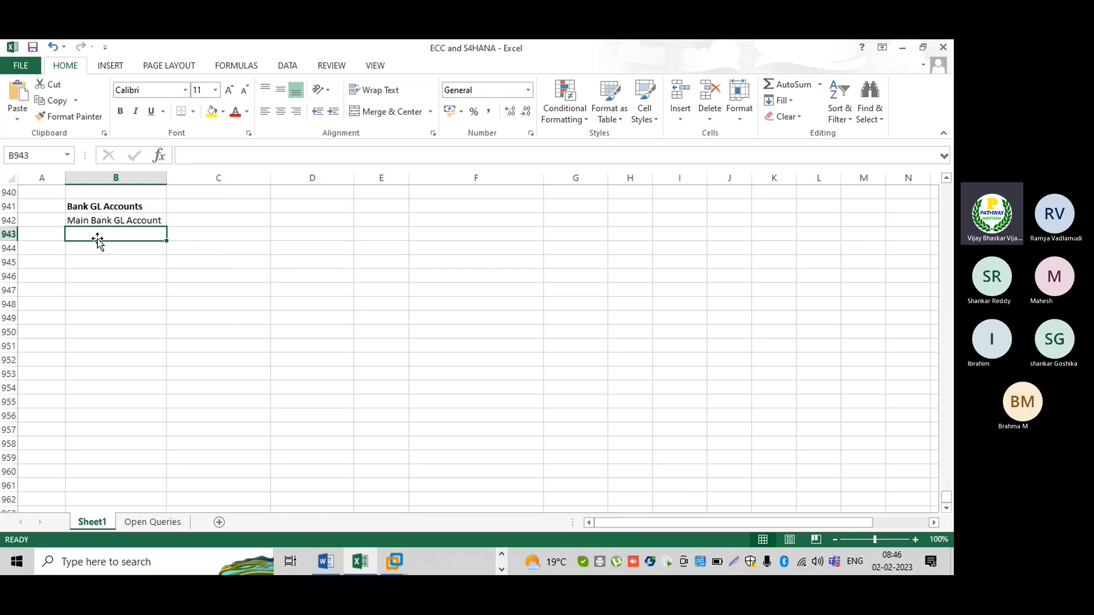
{"action": "type", "text": "Out"}
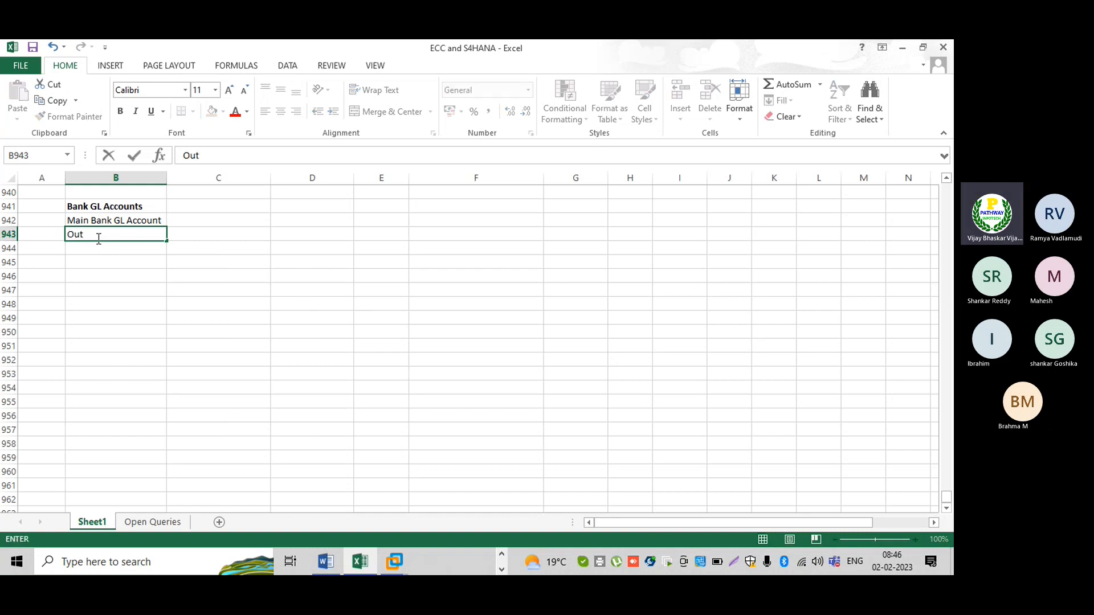
{"action": "type", "text": " Going "}
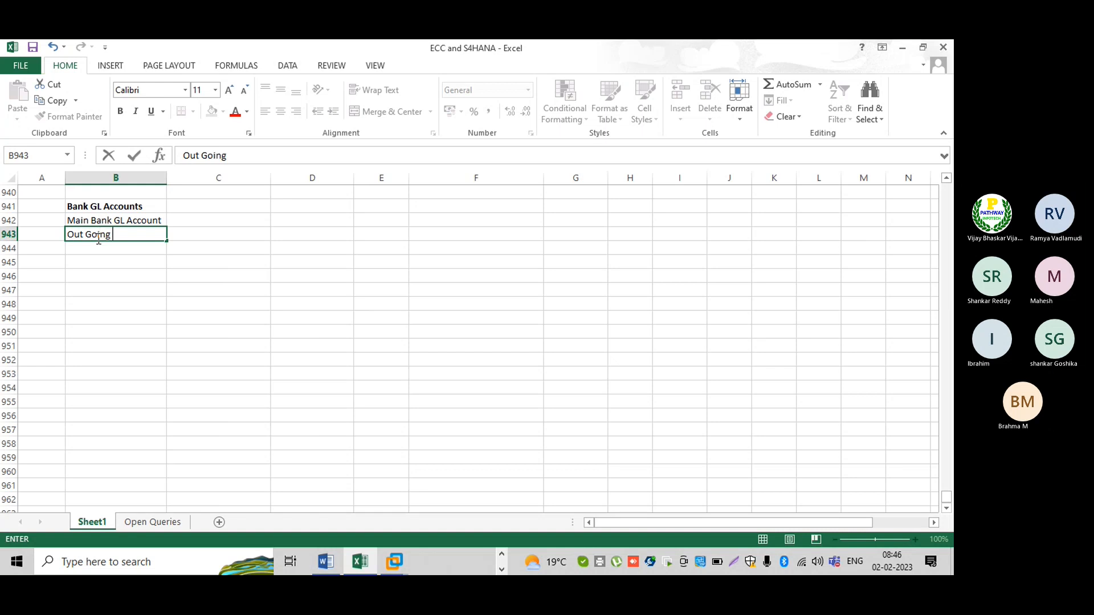
{"action": "type", "text": "Clearing"}
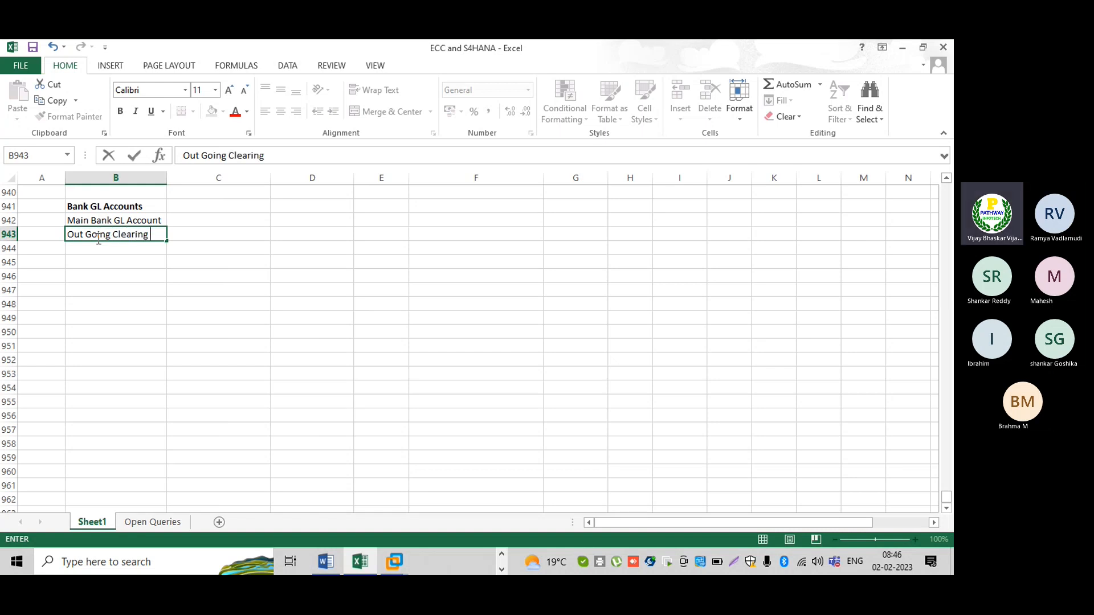
{"action": "type", "text": " Acc"}
{"action": "key", "text": "BackSpace"}
{"action": "key", "text": "BackSpace"}
{"action": "key", "text": "BackSpace"}
{"action": "key", "text": "BackSpace"}
{"action": "key", "text": "BackSpace"}
{"action": "key", "text": "BackSpace"}
{"action": "key", "text": "BackSpace"}
{"action": "key", "text": "BackSpace"}
{"action": "key", "text": "BackSpace"}
{"action": "key", "text": "BackSpace"}
{"action": "key", "text": "BackSpace"}
{"action": "key", "text": "BackSpace"}
{"action": "key", "text": "BackSpace"}
{"action": "key", "text": "BackSpace"}
{"action": "key", "text": "BackSpace"}
{"action": "key", "text": "BackSpace"}
{"action": "key", "text": "BackSpace"}
{"action": "key", "text": "BackSpace"}
{"action": "key", "text": "BackSpace"}
{"action": "key", "text": "BackSpace"}
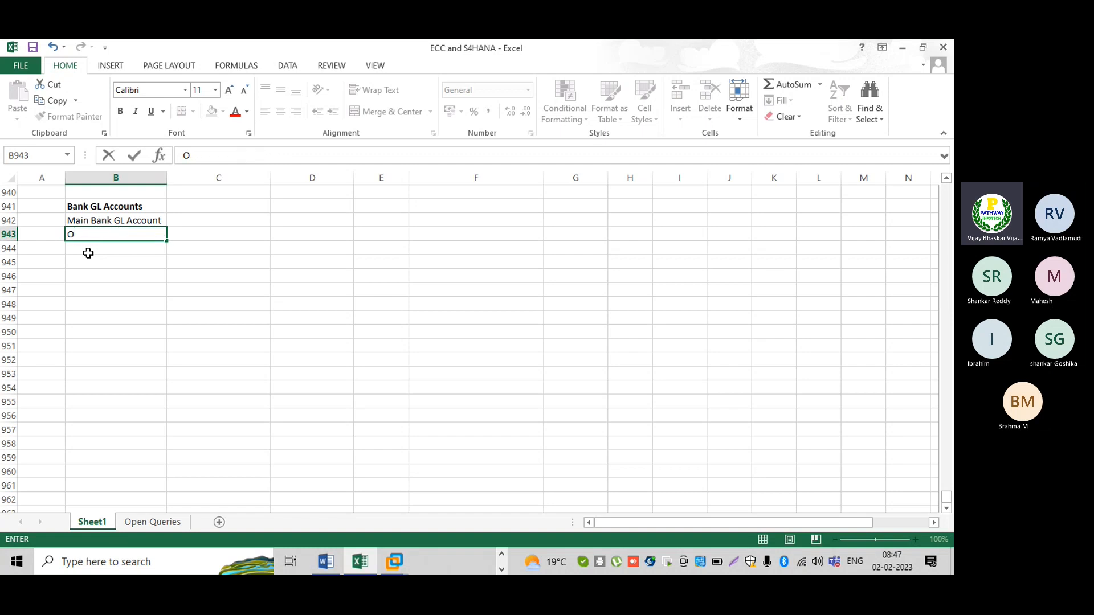
{"action": "key", "text": "BackSpace"}
- Enter "WIRE-OUT Clearing Account" in cell B943 below the main bank account entry
{"action": "type", "text": "WIRE"}
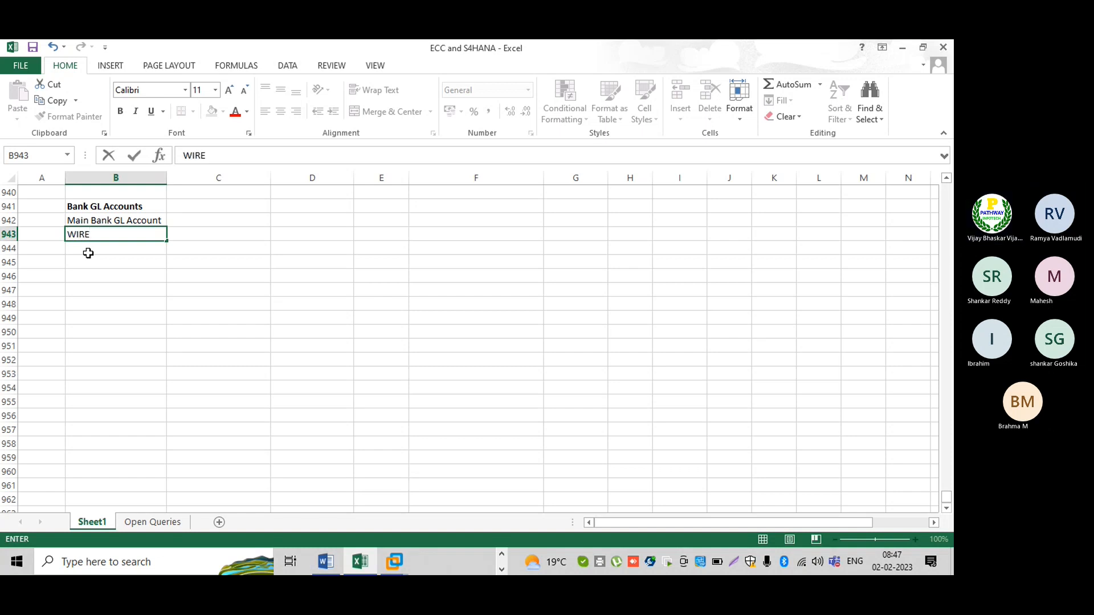
{"action": "type", "text": "-"}
{"action": "type", "text": "OUT"}
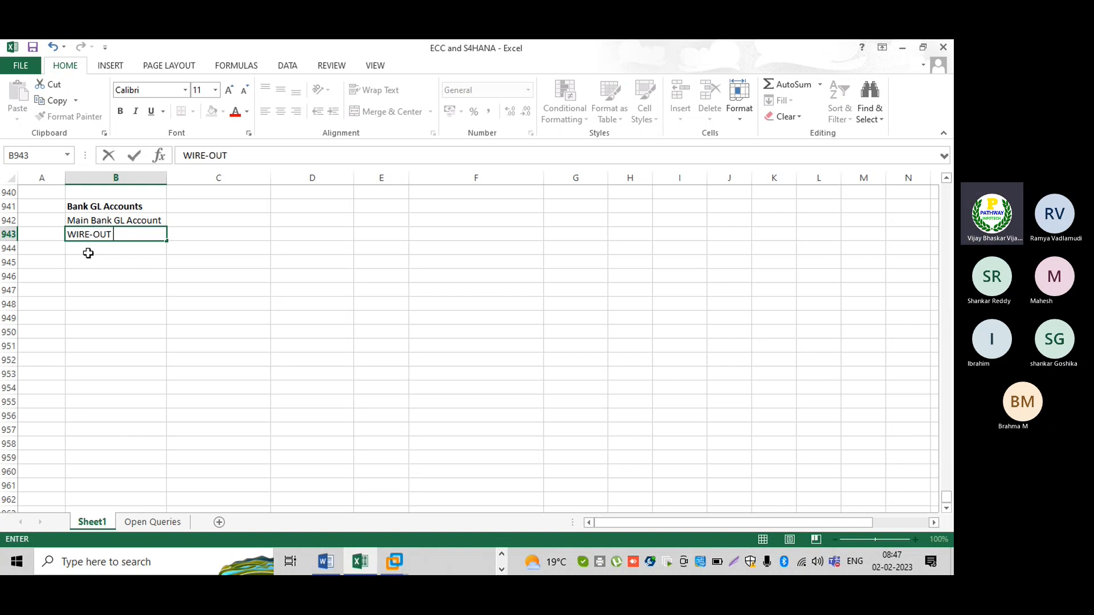
{"action": "type", "text": " Clearing"}
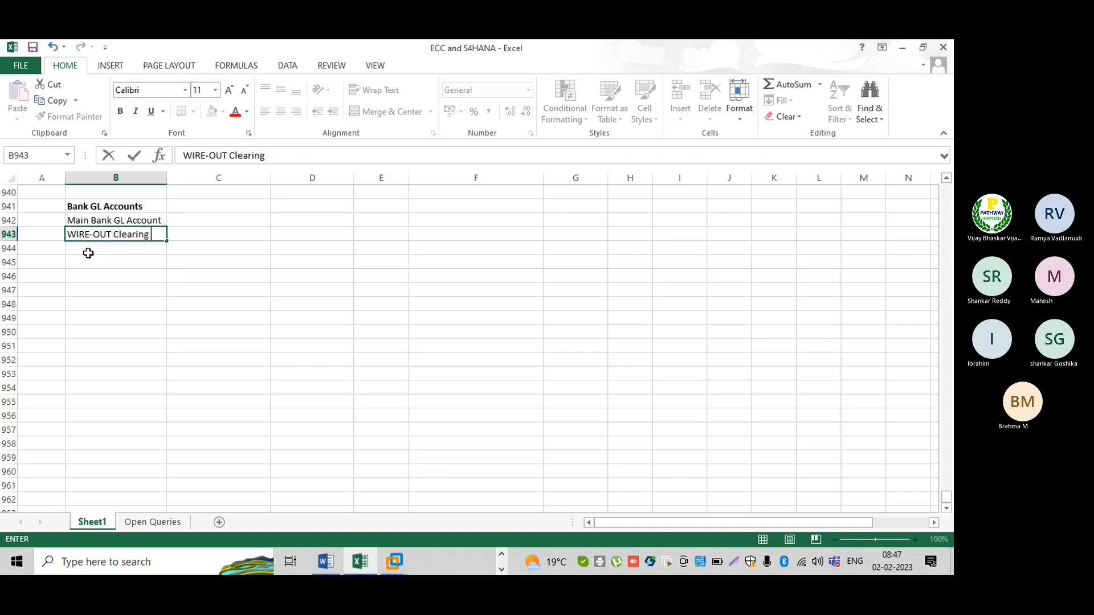
{"action": "type", "text": " Account"}
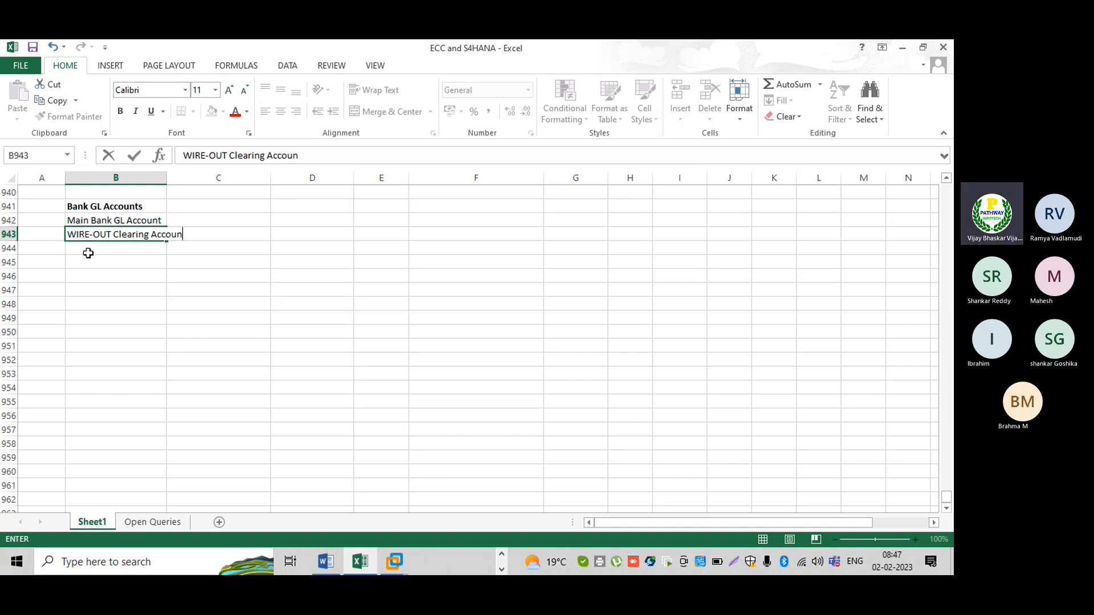
{"action": "key", "text": "Return"}
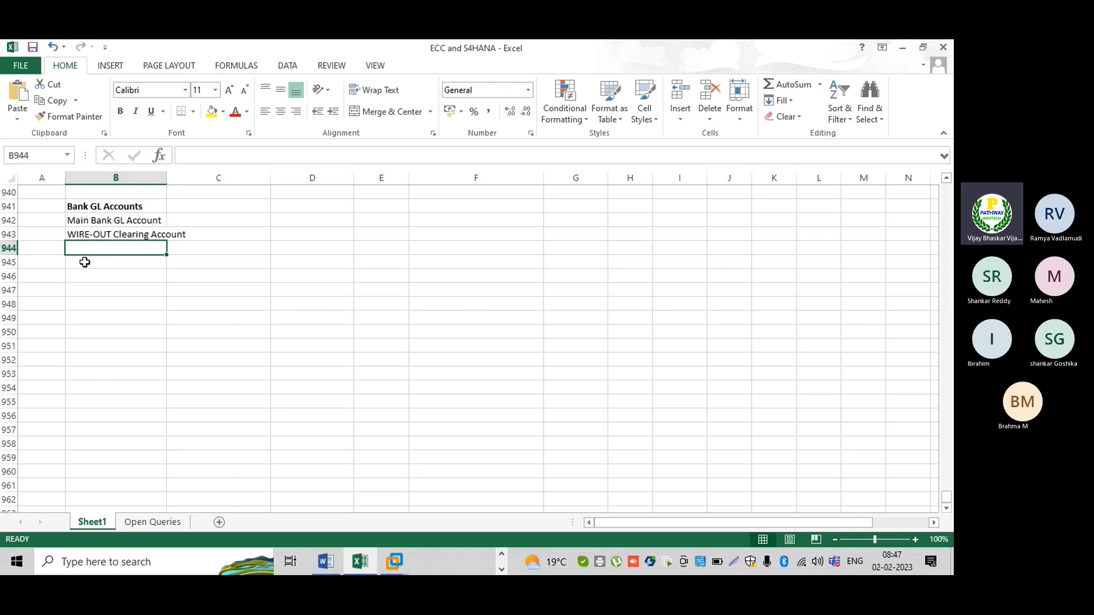
- Enter "WIRE-IN Incoming Clearing Account" in cell B944 below the WIRE-OUT entry
{"action": "type", "text": "WIRE"}
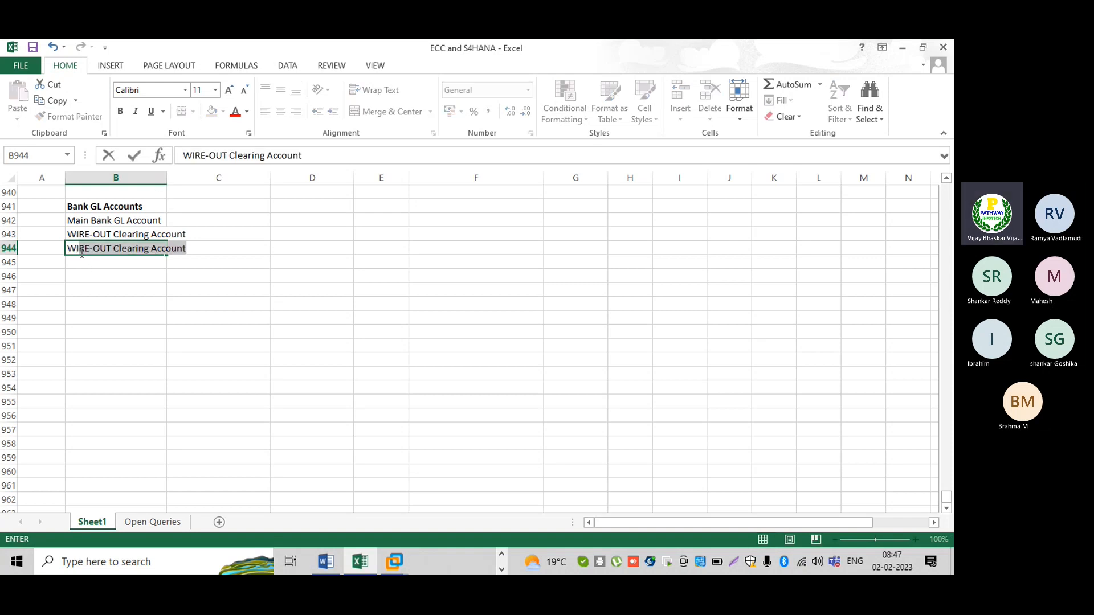
{"action": "type", "text": "-IN"}
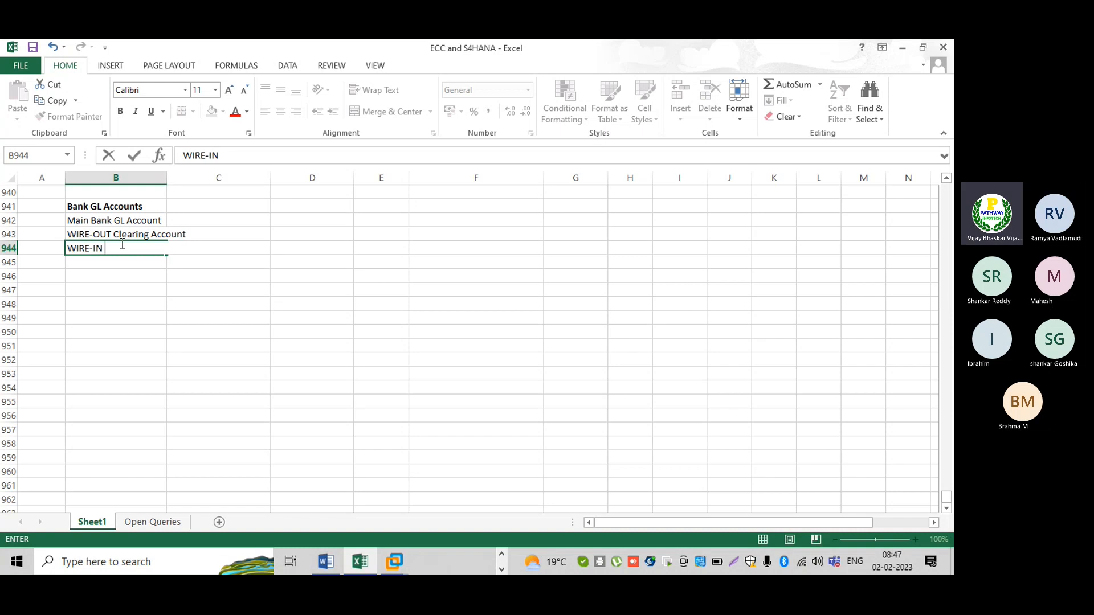
{"action": "type", "text": "Incoming Clearing Ac"}
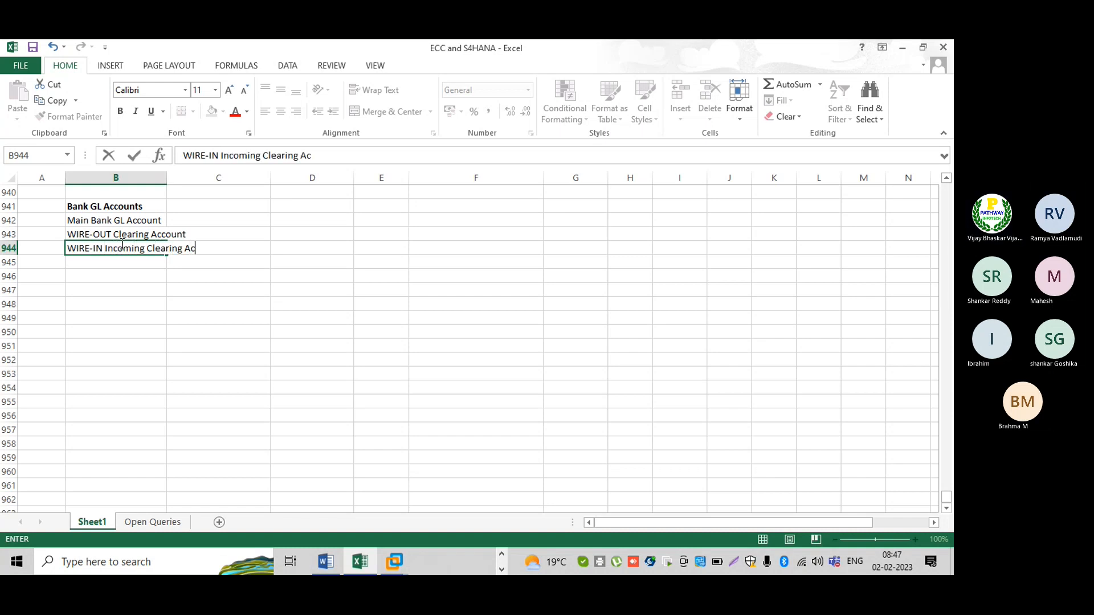
{"action": "type", "text": "count"}
{"action": "double_click", "coordinate": [118, 238]}
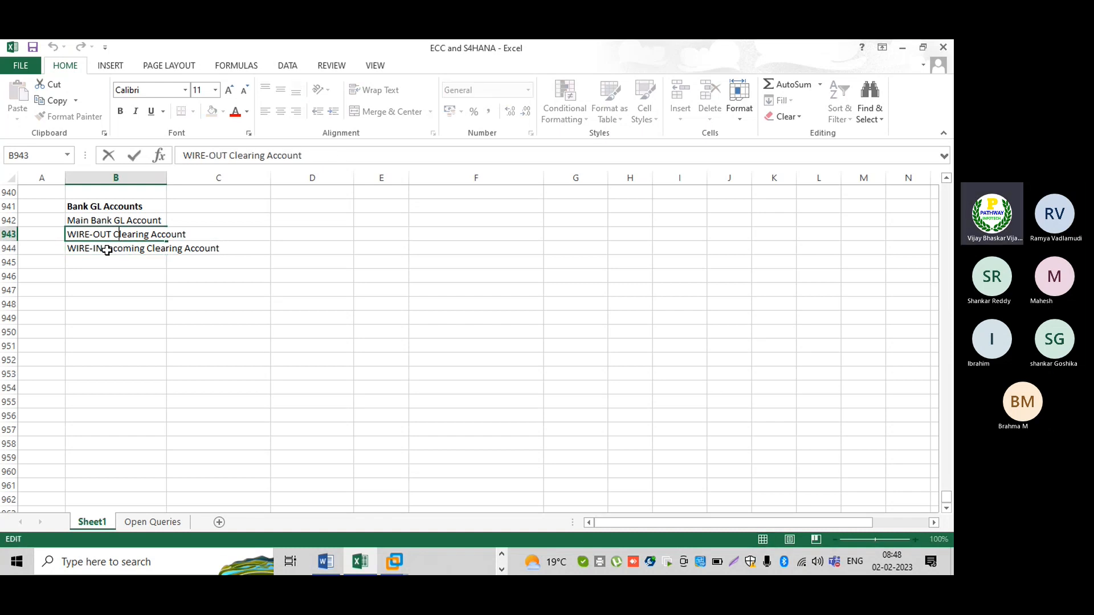
- Remove the word "Incoming" from cell B944 so the entry reads "WIRE-IN Clearing Account"
{"action": "double_click", "coordinate": [106, 251]}
{"action": "key", "text": "BackSpace"}
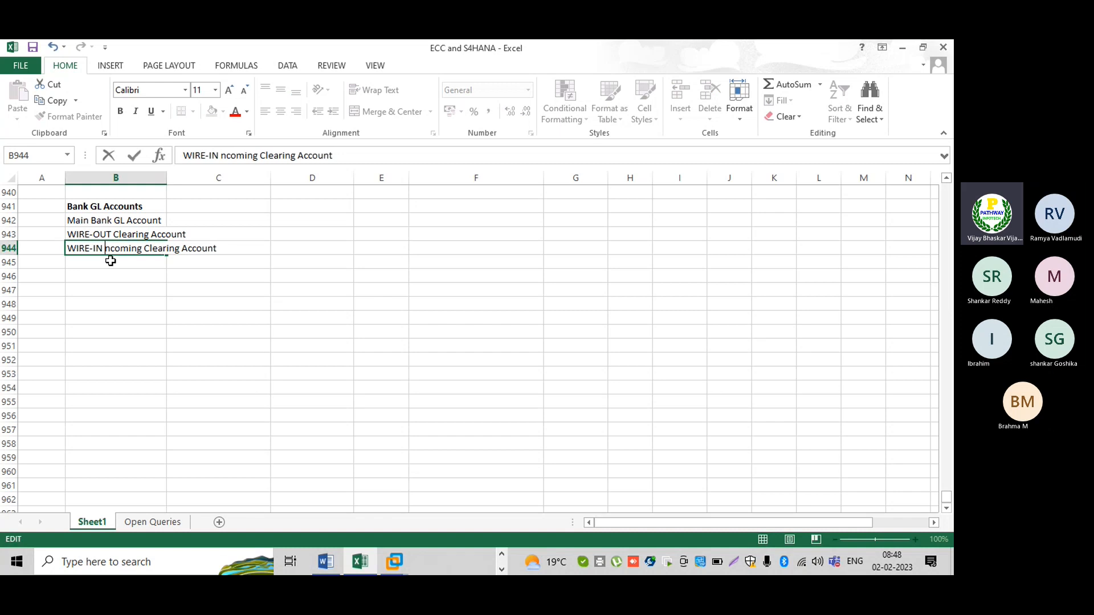
{"action": "key", "text": "Delete"}
{"action": "key", "text": "Delete"}
{"action": "key", "text": "Delete"}
{"action": "key", "text": "Delete"}
{"action": "key", "text": "Delete"}
{"action": "key", "text": "Delete"}
{"action": "key", "text": "Delete"}
{"action": "key", "text": "Delete"}
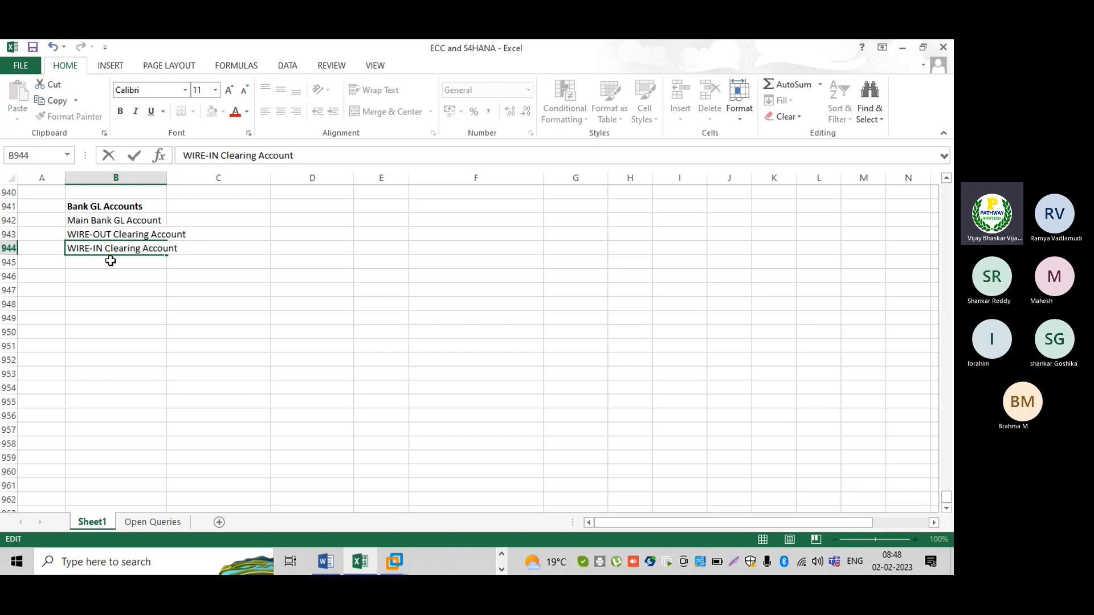
{"action": "left_click", "coordinate": [111, 260]}
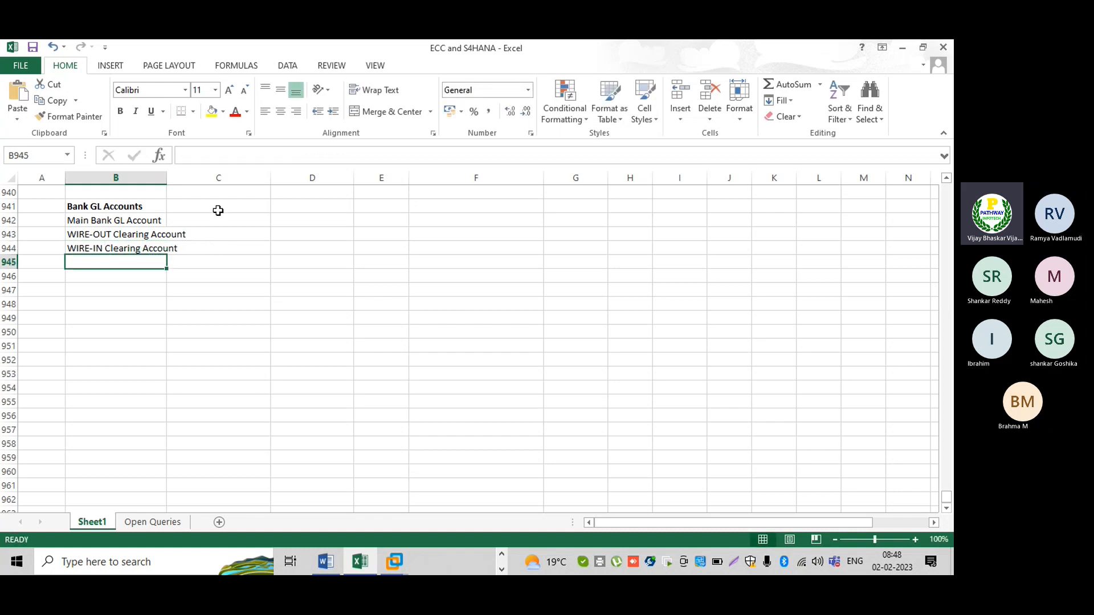
- Resize column B so the "WIRE-OUT Clearing Account" entry fits inside it without excess width
{"action": "double_click", "coordinate": [167, 178]}
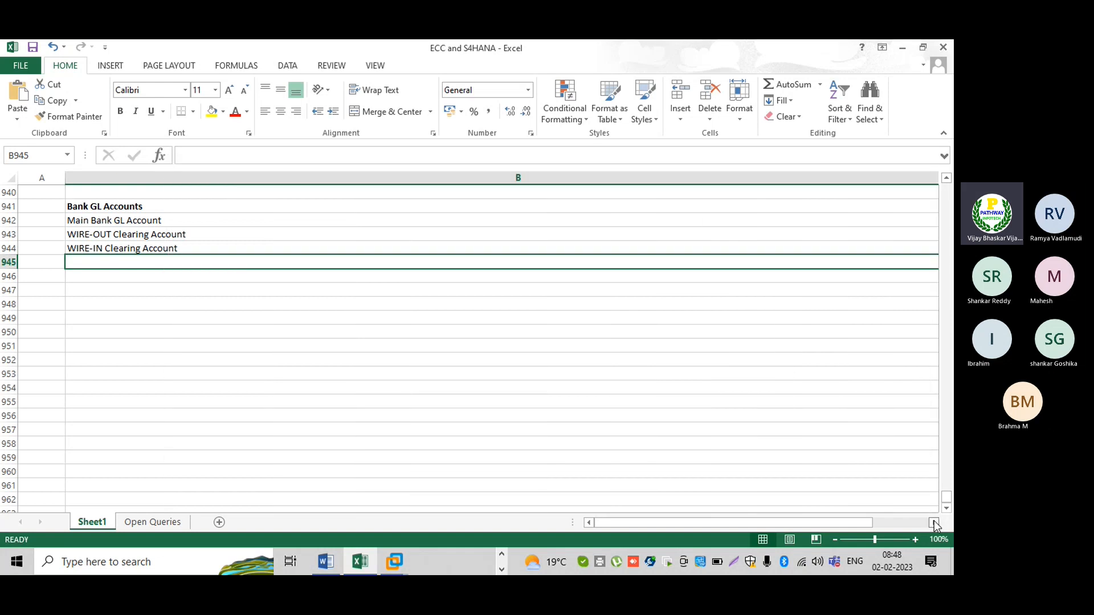
{"action": "left_click", "coordinate": [934, 523]}
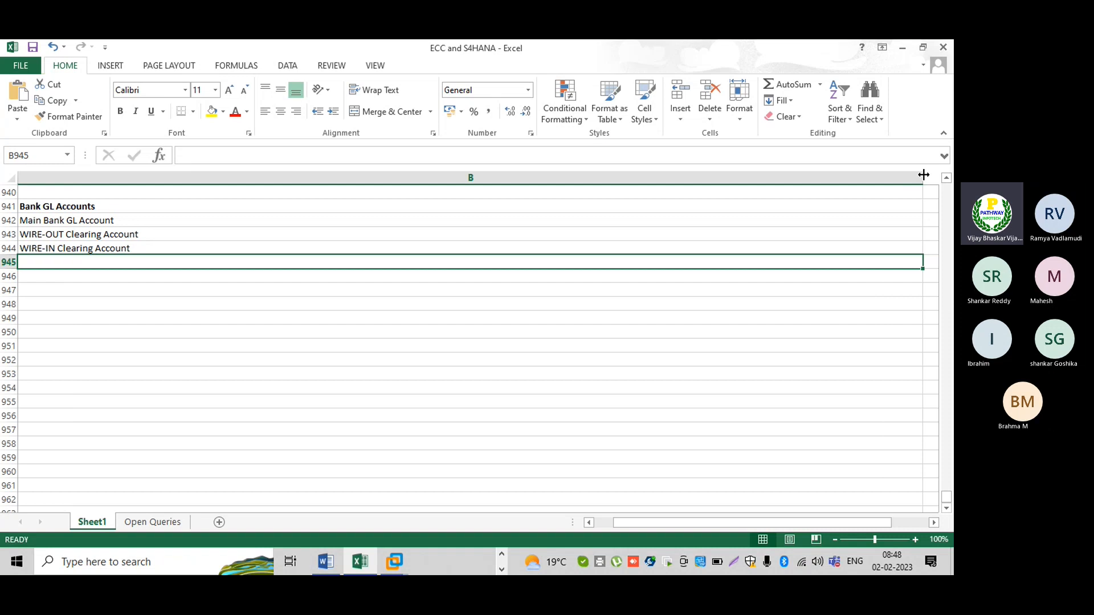
{"action": "left_click_drag", "start_coordinate": [924, 175], "coordinate": [147, 203]}
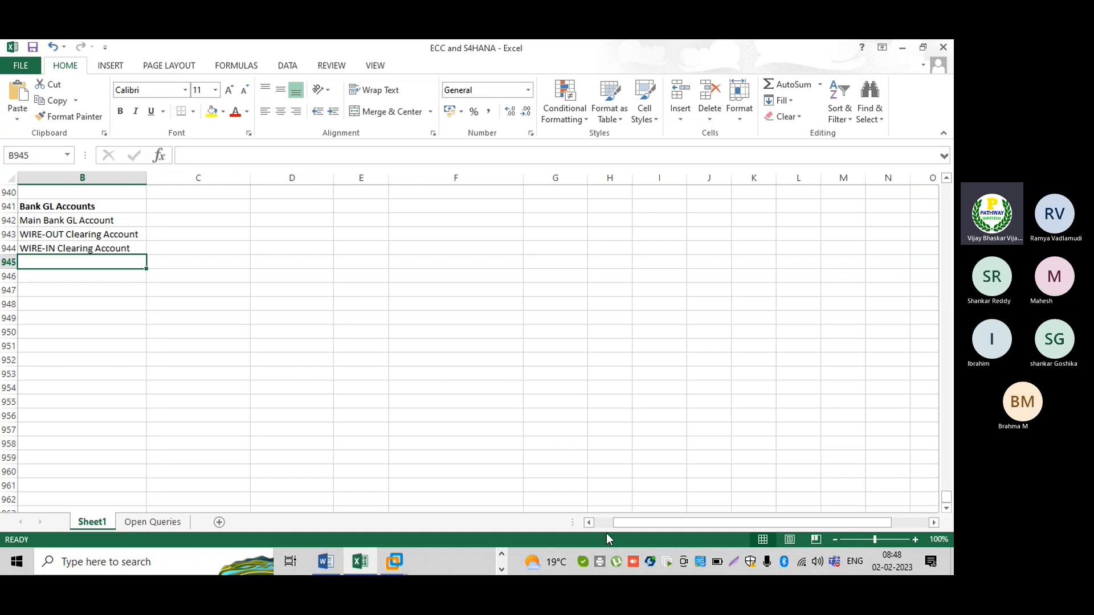
{"action": "left_click", "coordinate": [589, 523]}
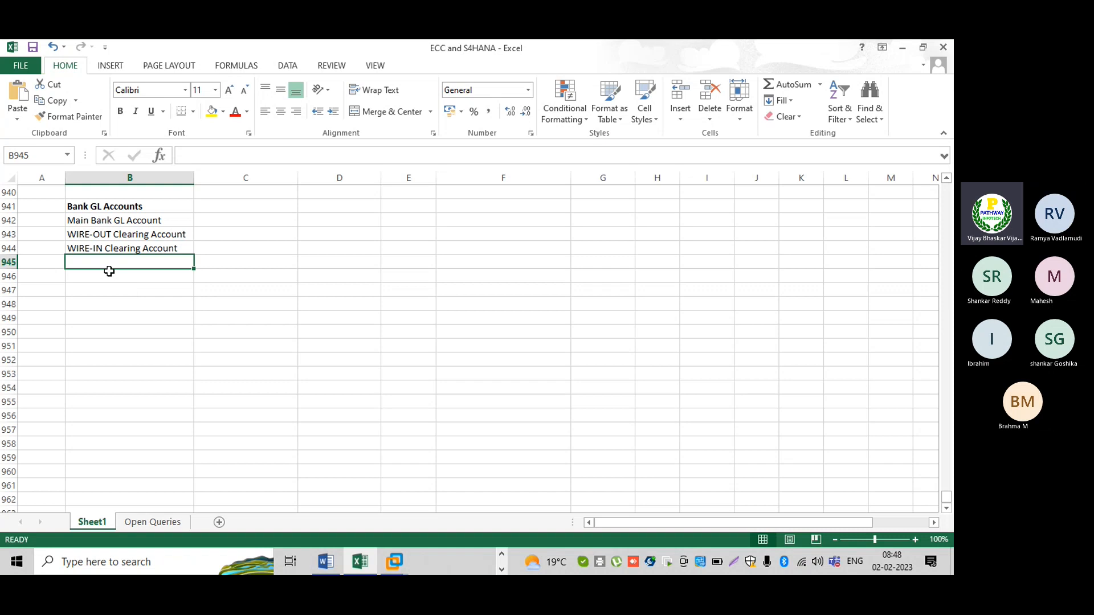
- Enter "Bank chanrges" in cell B945 below the WIRE-IN Clearing Account entry
{"action": "type", "text": "Bank "}
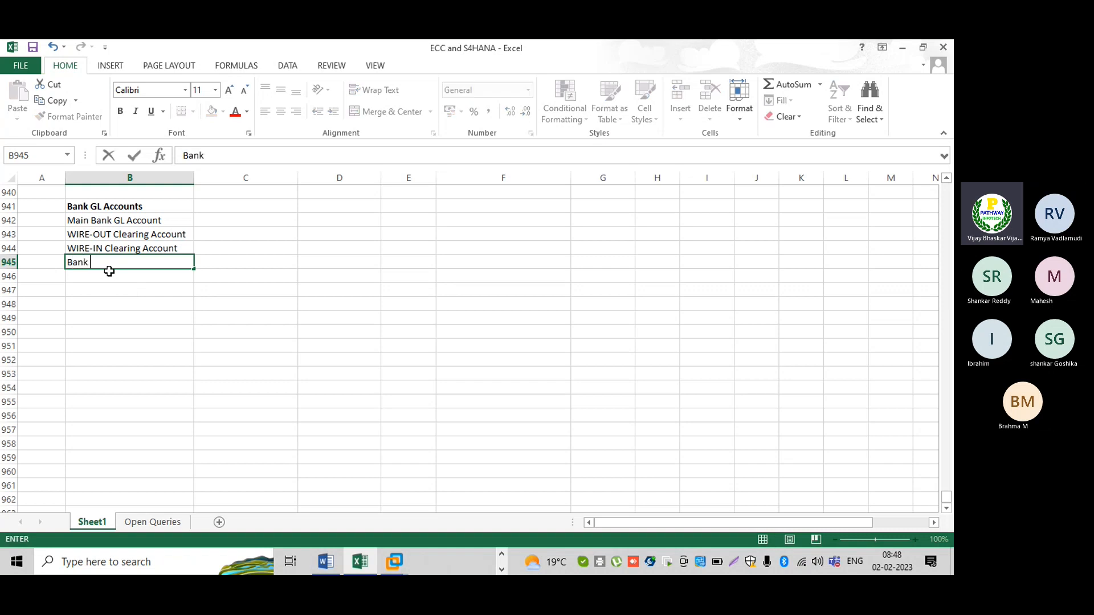
{"action": "type", "text": "chanrges"}
{"action": "key", "text": "Return"}
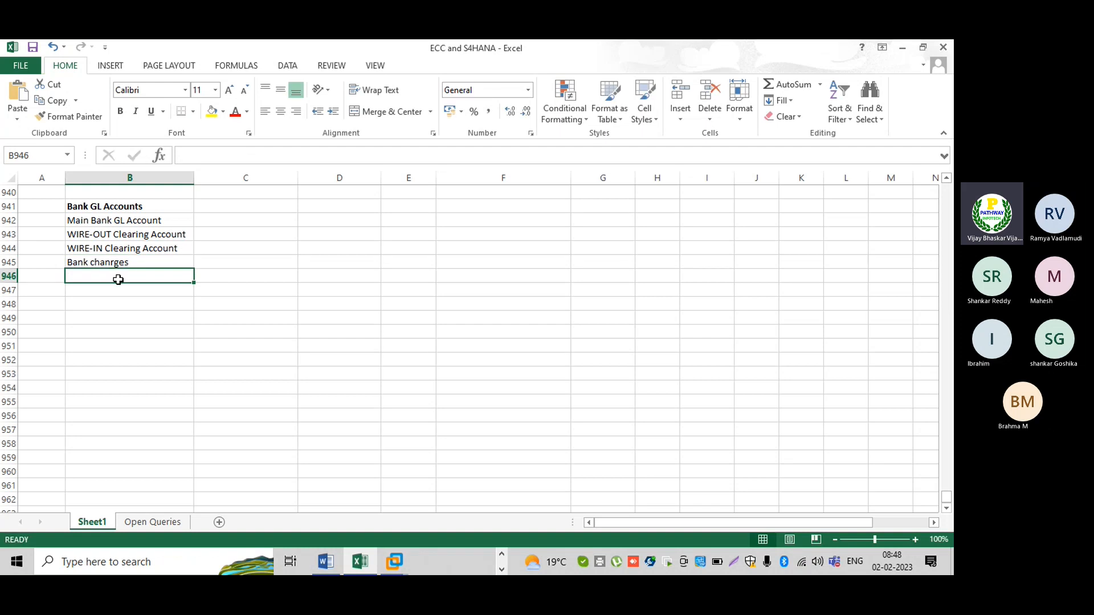
- Review the main bank, WIRE-OUT, WIRE-IN and bank charges entries listed under Bank GL Accounts
{"action": "left_click", "coordinate": [217, 263]}
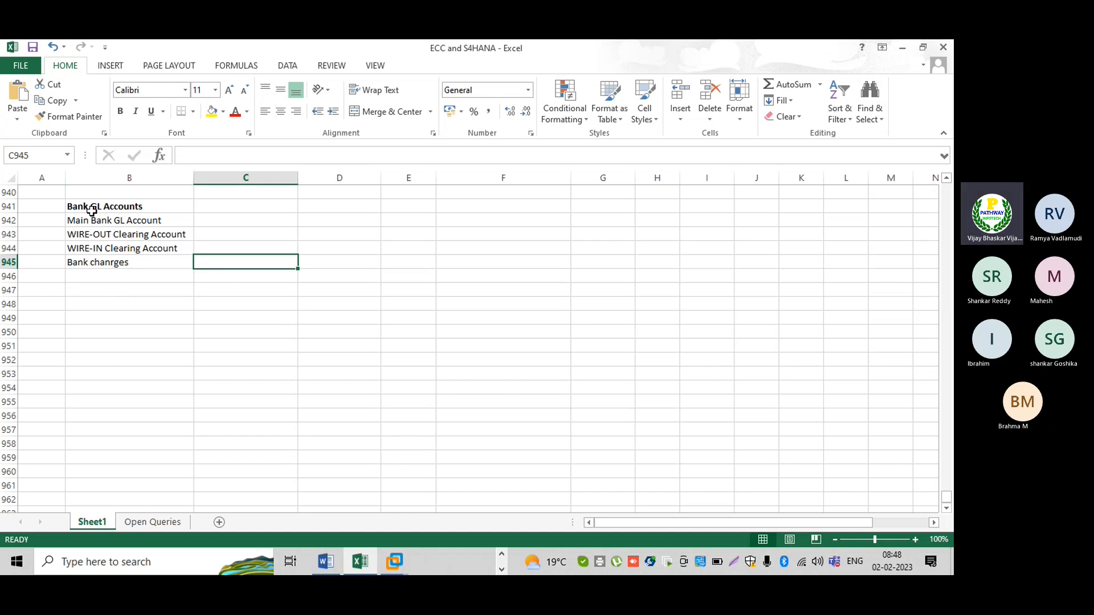
{"action": "left_click_drag", "start_coordinate": [91, 220], "coordinate": [104, 241]}
{"action": "left_click", "coordinate": [118, 305]}
{"action": "left_click", "coordinate": [100, 227]}
{"action": "left_click", "coordinate": [109, 237]}
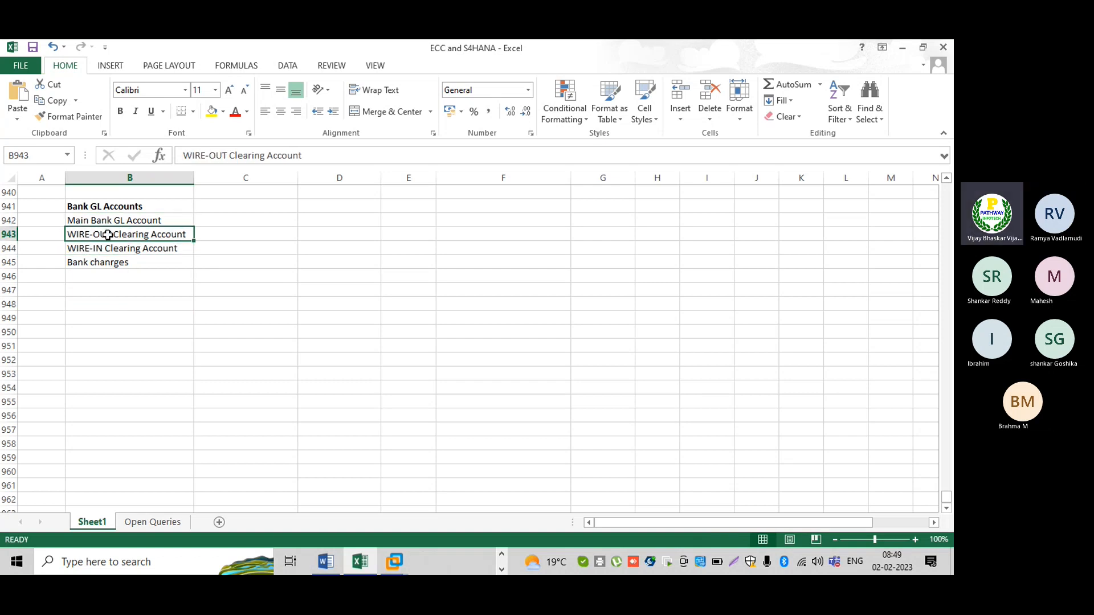
{"action": "left_click", "coordinate": [100, 222]}
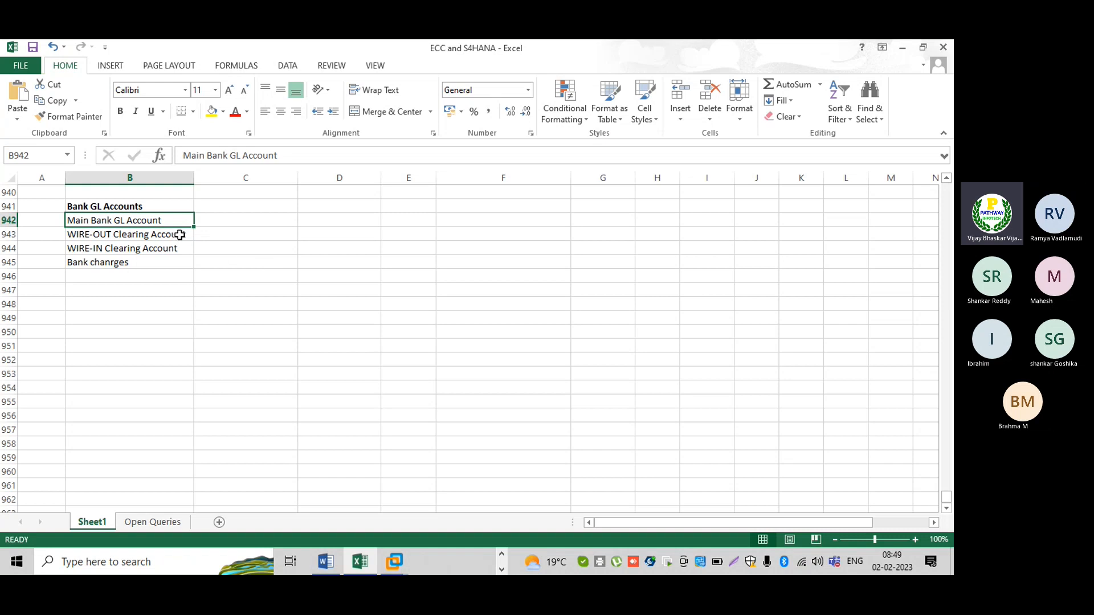
{"action": "left_click", "coordinate": [160, 238]}
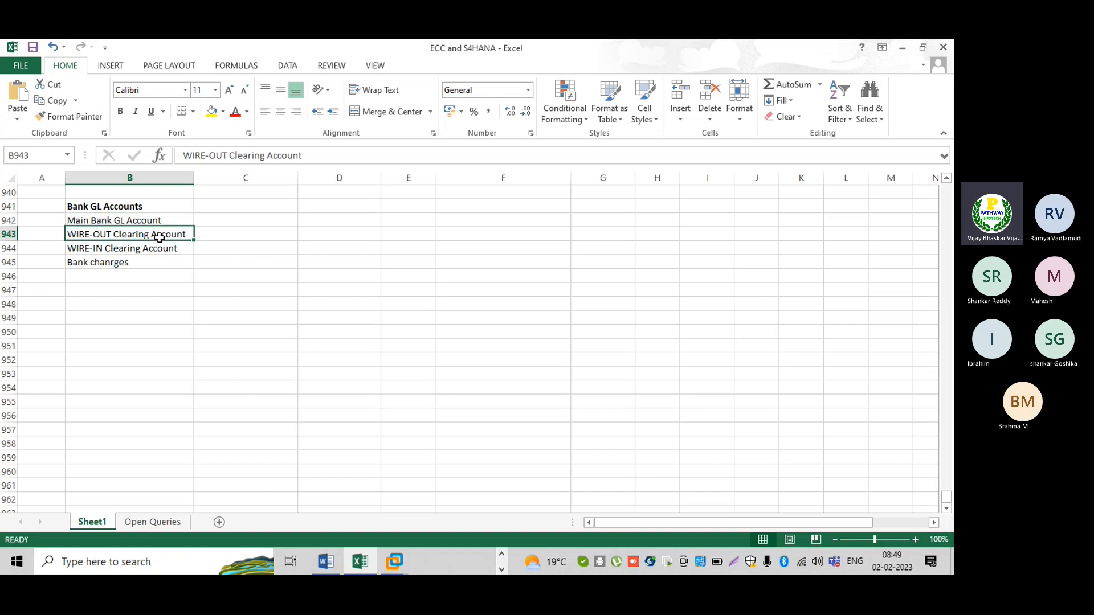
{"action": "left_click", "coordinate": [142, 252]}
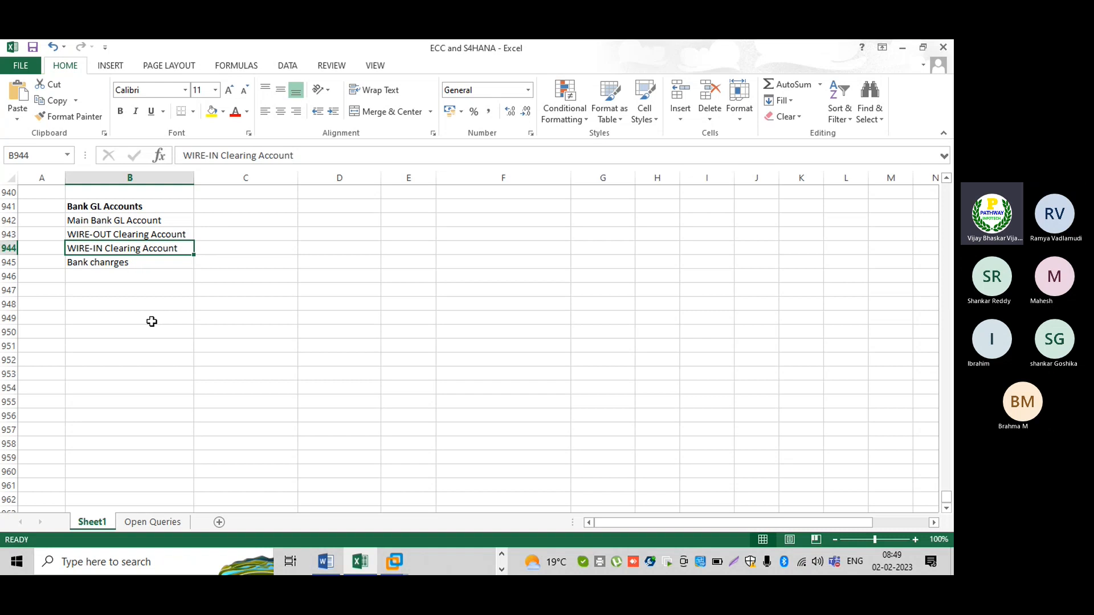
{"action": "left_click", "coordinate": [112, 265]}
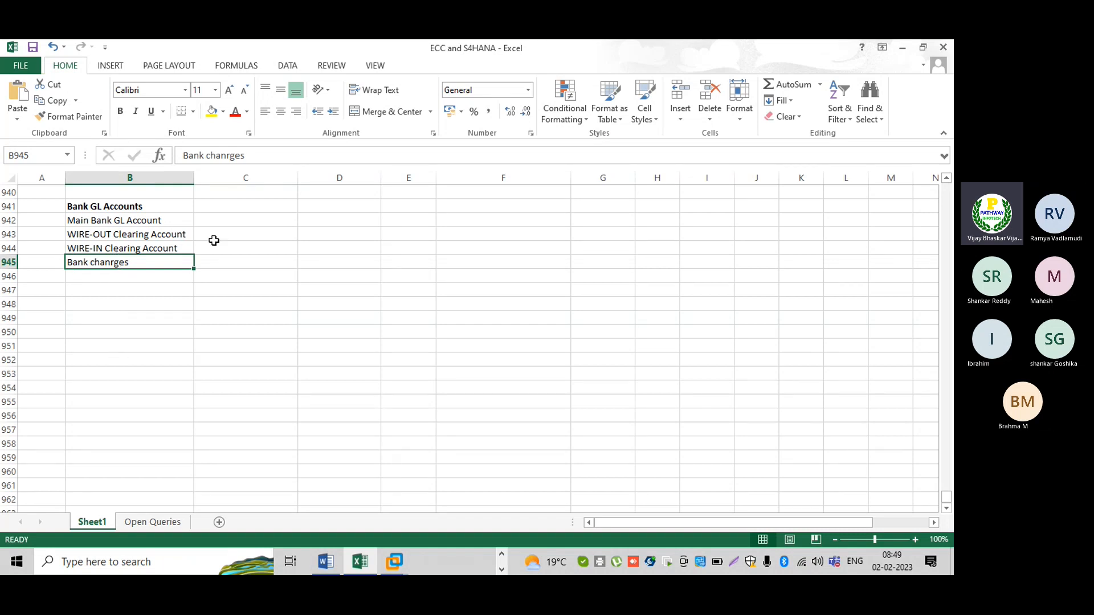
{"action": "left_click", "coordinate": [226, 207]}
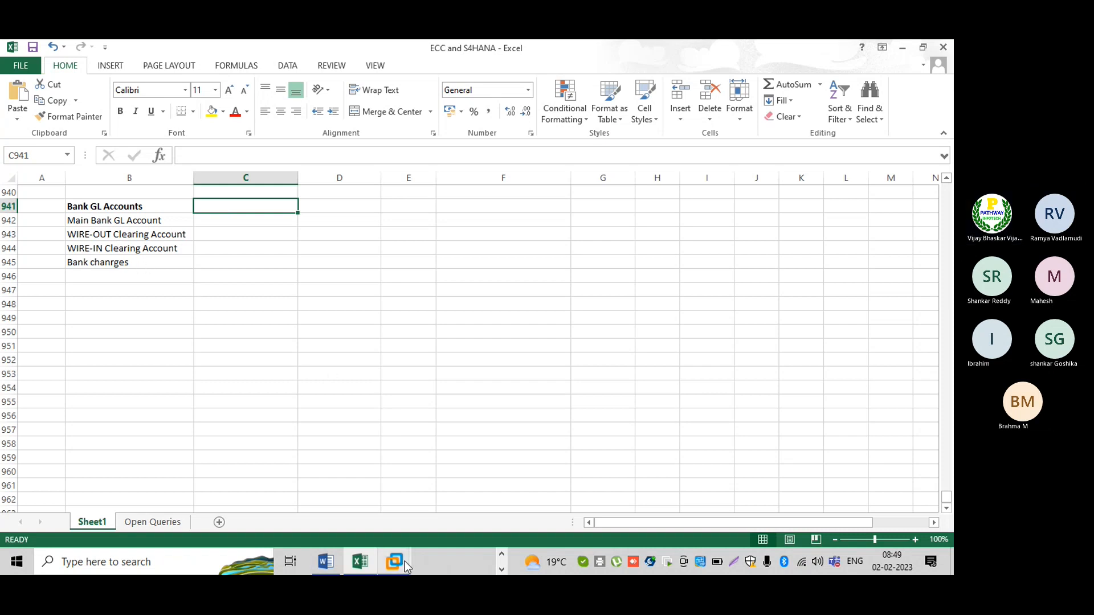
- Switch to the e6.0vm virtual machine, start SAP Logon and open the logon screen of the ECC 6 system
{"action": "mouse_move", "coordinate": [402, 562]}
{"action": "left_click", "coordinate": [470, 472]}
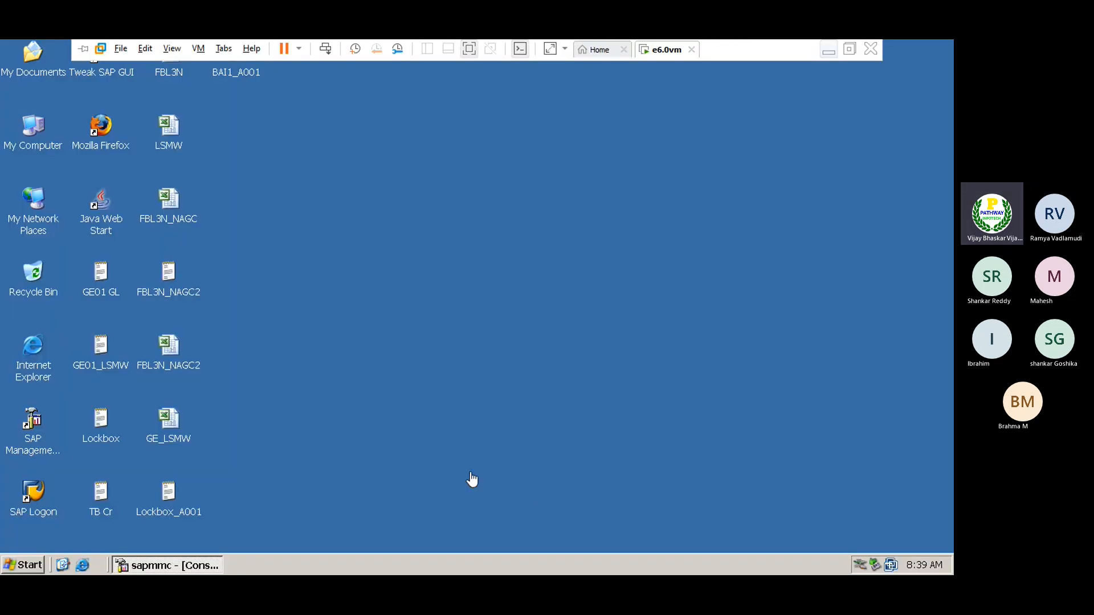
{"action": "left_click", "coordinate": [43, 497]}
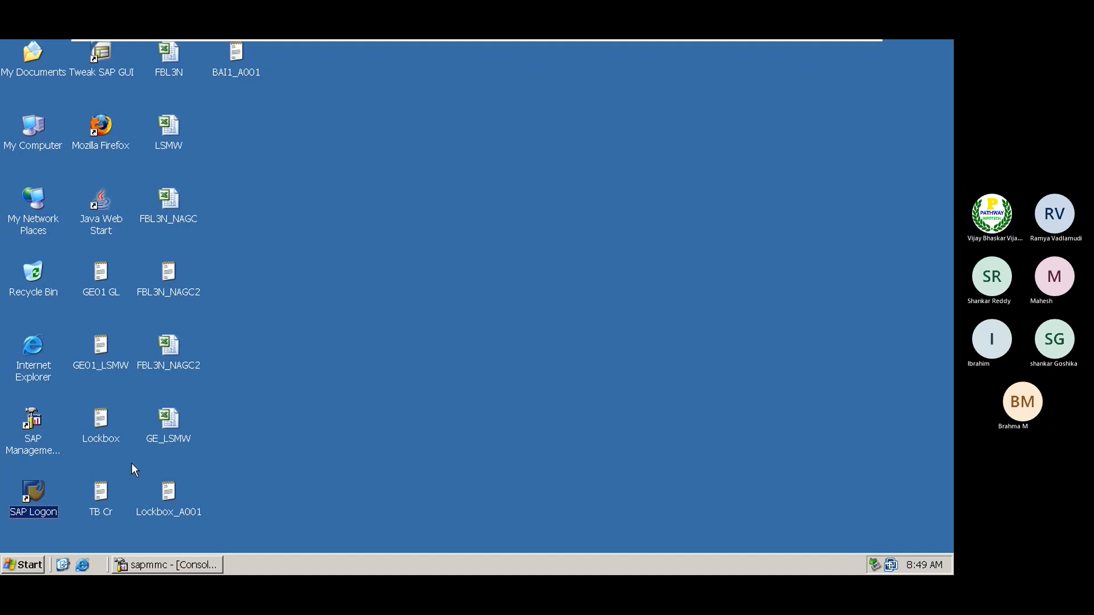
{"action": "right_click", "coordinate": [354, 183]}
{"action": "left_click", "coordinate": [382, 207]}
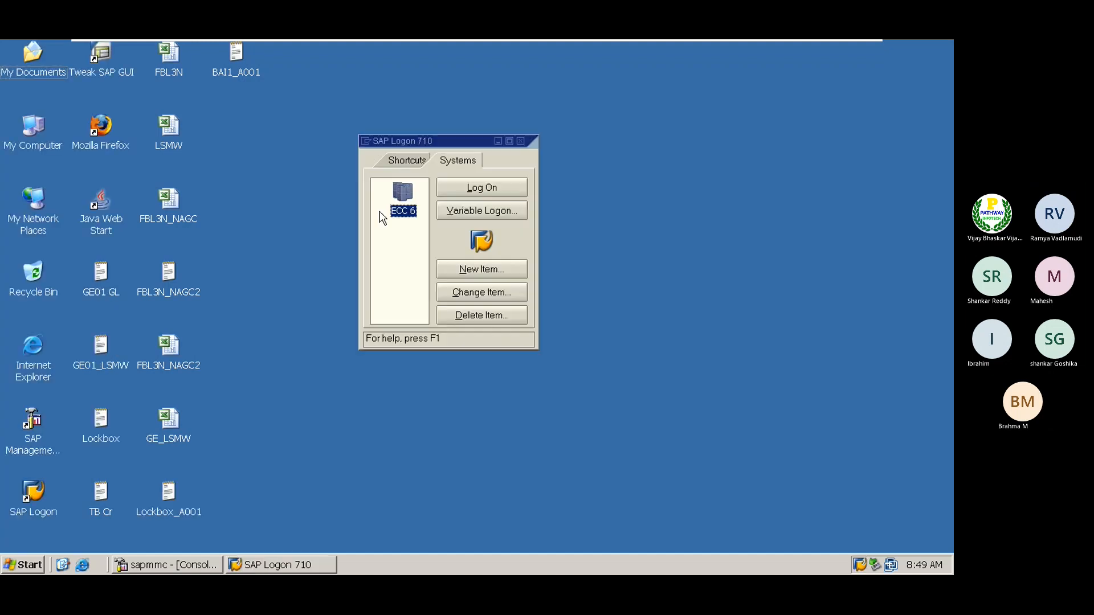
{"action": "left_click", "coordinate": [498, 185]}
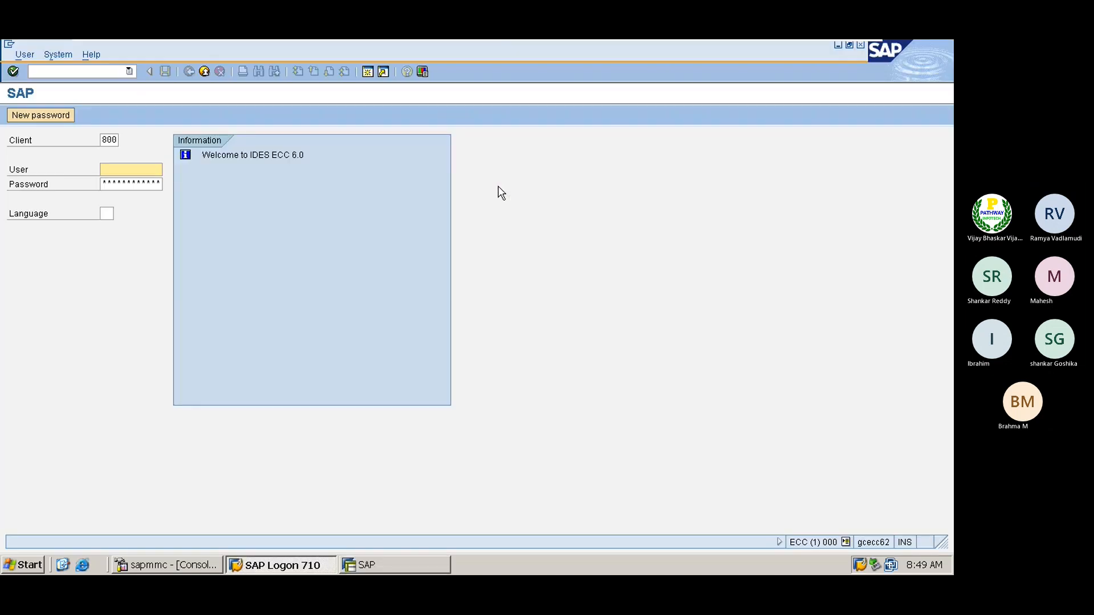
- Log on to client 800 with the previously used SAP user and the account password
{"action": "key", "text": "Down"}
{"action": "key", "text": "Tab"}
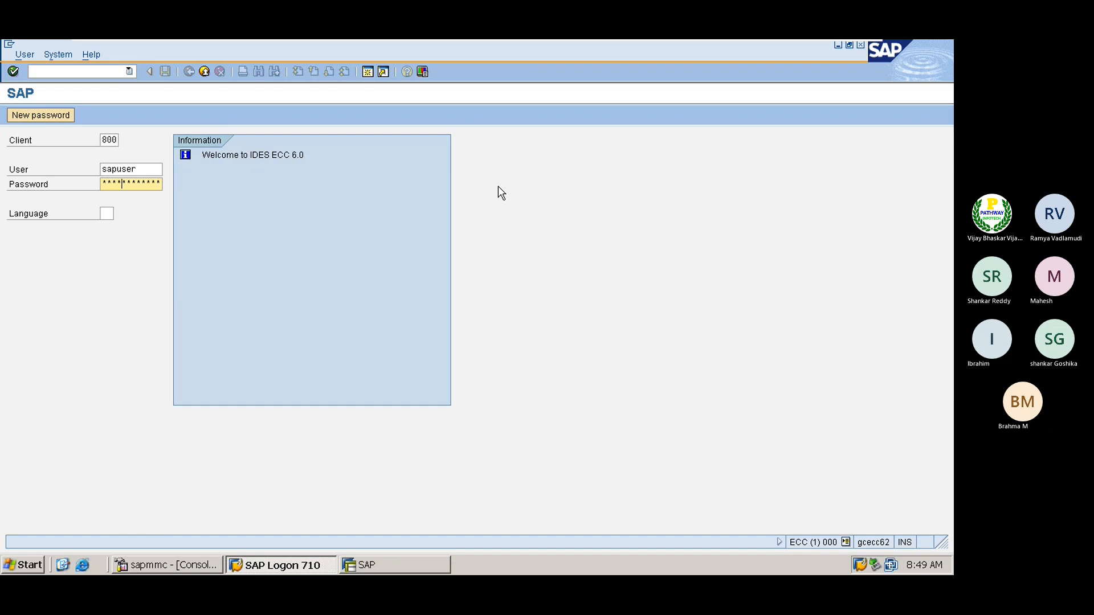
{"action": "key", "text": "Return"}
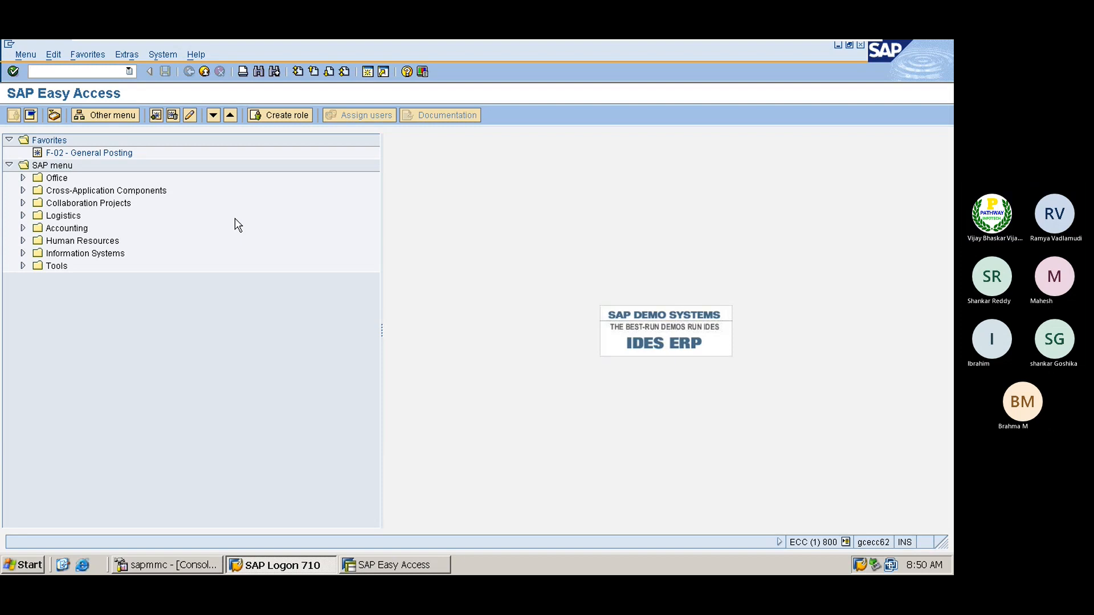
- Run transaction SPRO and display the SAP Reference IMG
{"action": "type", "text": "spro"}
{"action": "key", "text": "Return"}
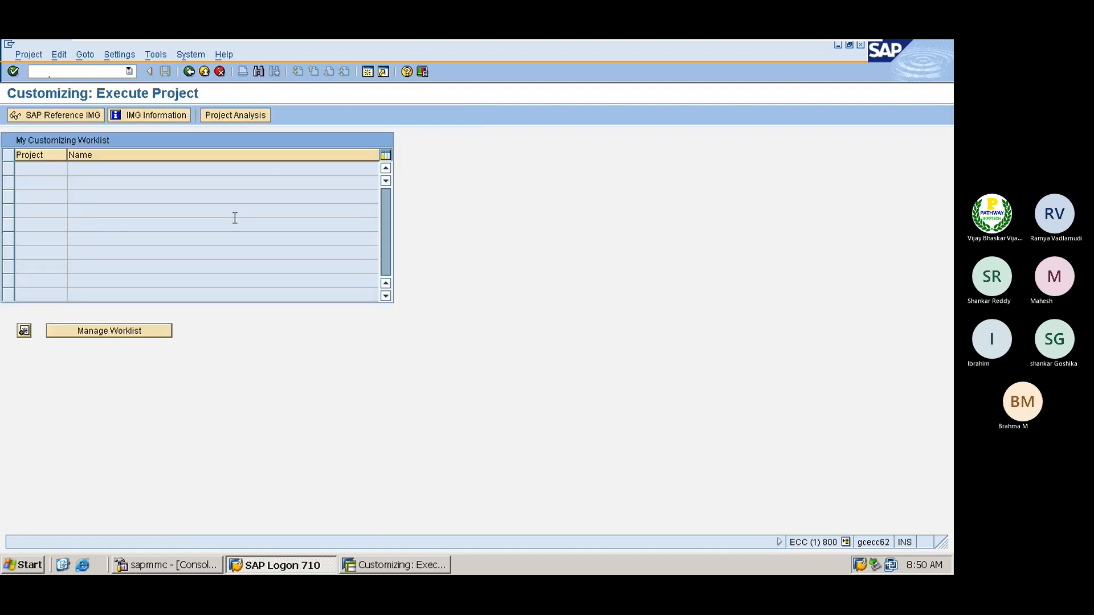
{"action": "left_click", "coordinate": [69, 115]}
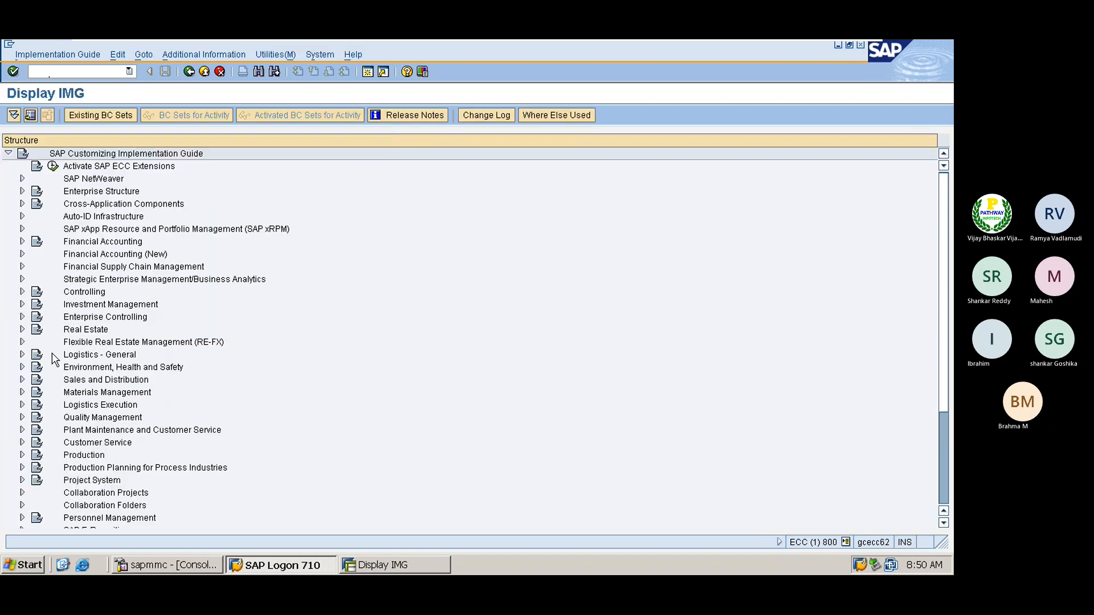
- Expand Financial Accounting, Bank Accounting and Business Transactions in the implementation guide
{"action": "left_click", "coordinate": [80, 244]}
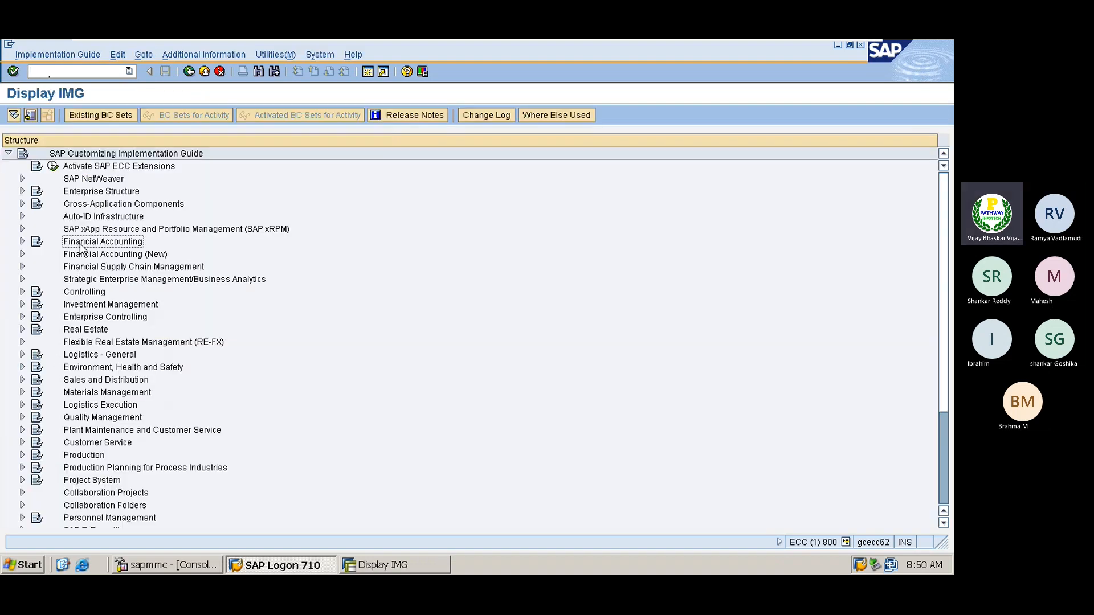
{"action": "double_click", "coordinate": [80, 243]}
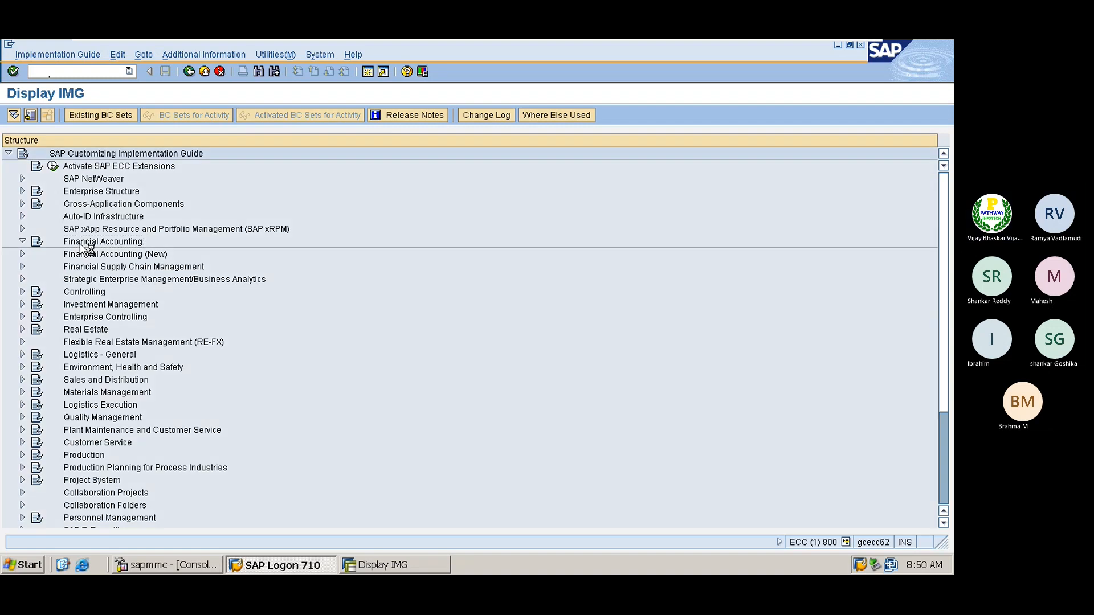
{"action": "key", "text": "Down"}
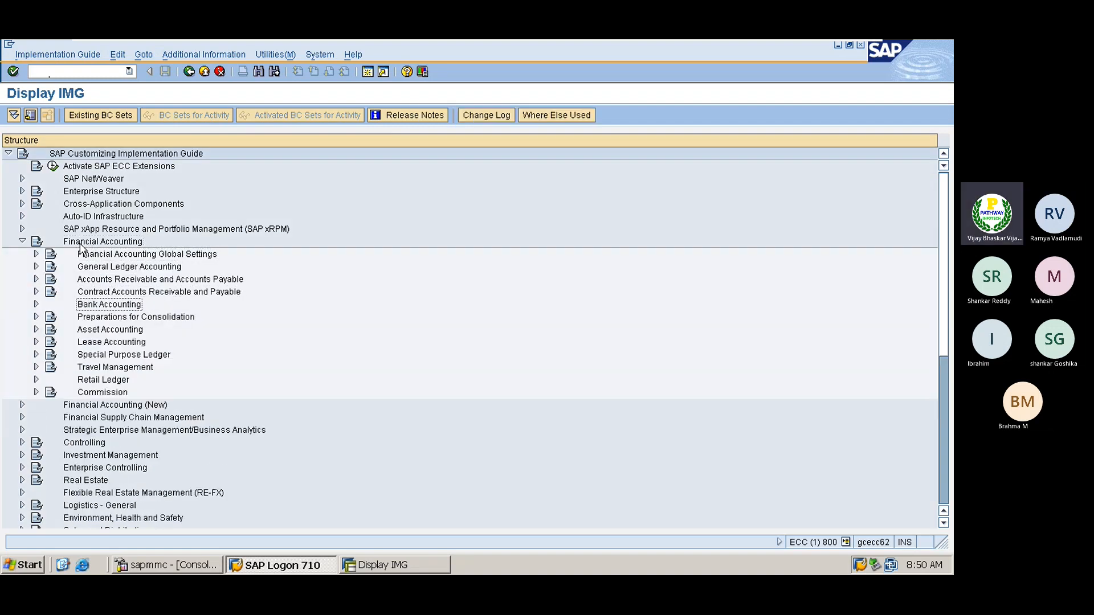
{"action": "key", "text": "Right"}
{"action": "key", "text": "Down"}
{"action": "key", "text": "Down"}
{"action": "key", "text": "Down"}
{"action": "key", "text": "Down"}
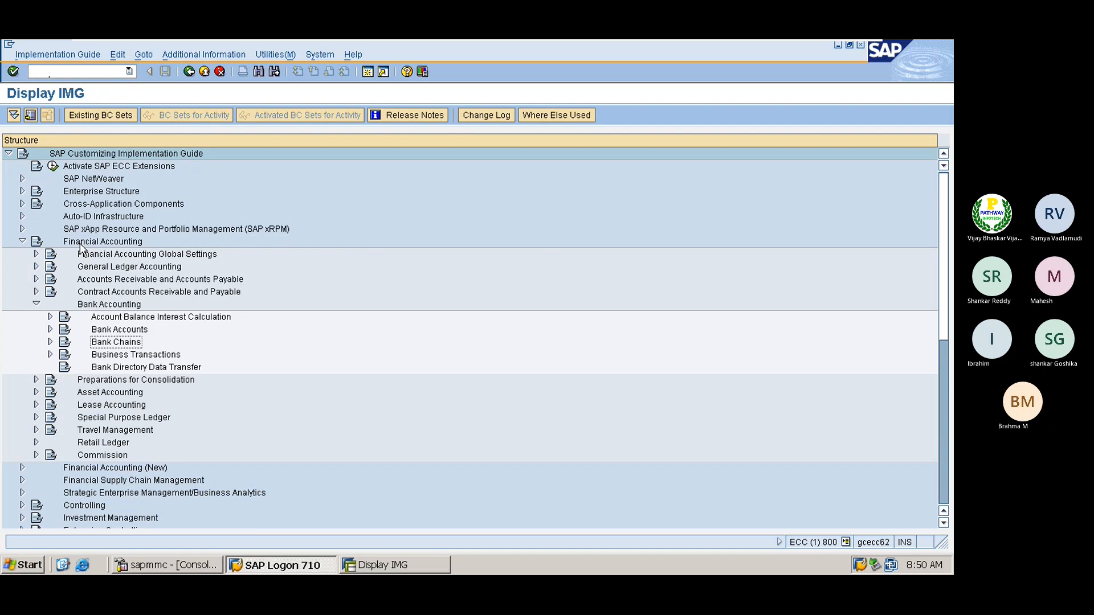
{"action": "key", "text": "Right"}
- Expand Payment Transactions under Business Transactions and its Electronic Bank Statement node
{"action": "key", "text": "Down"}
{"action": "key", "text": "Down"}
{"action": "key", "text": "Down"}
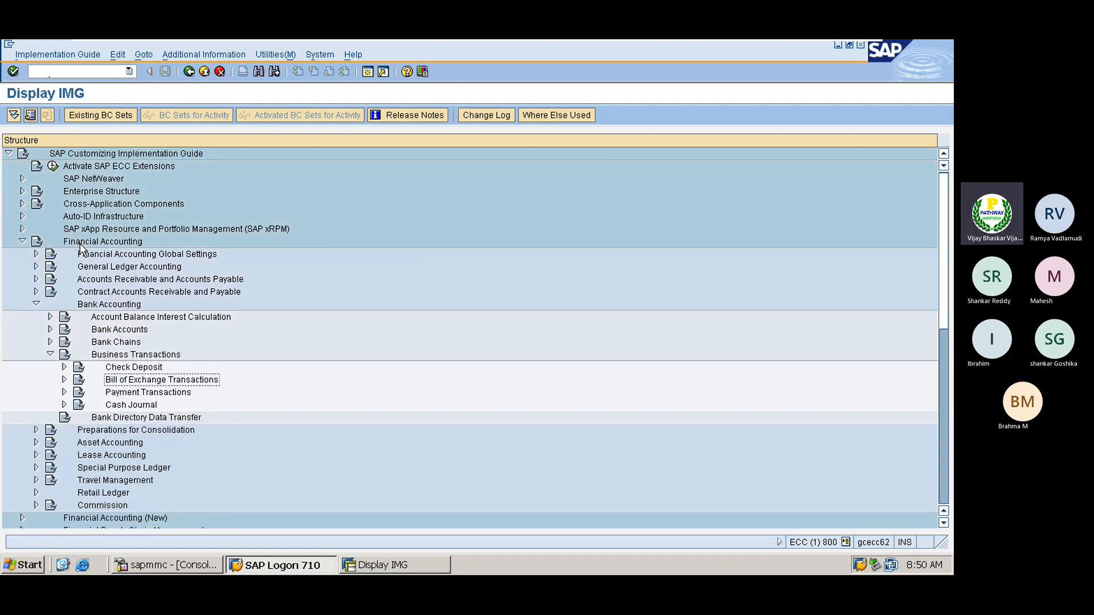
{"action": "key", "text": "Right"}
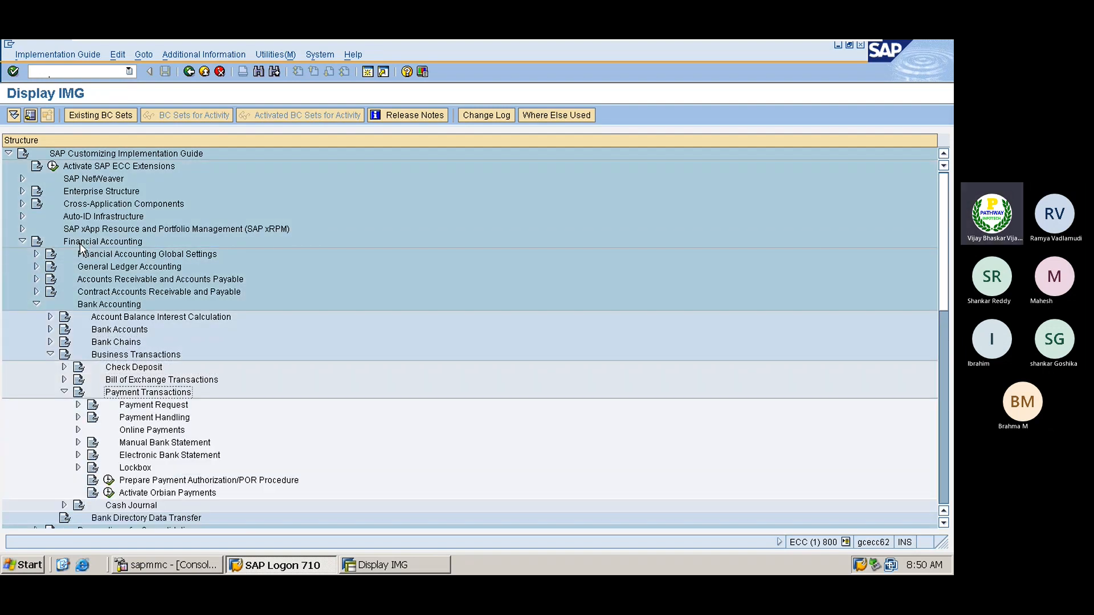
{"action": "key", "text": "Down"}
{"action": "key", "text": "Down"}
{"action": "key", "text": "Down"}
{"action": "key", "text": "Down"}
{"action": "key", "text": "Down"}
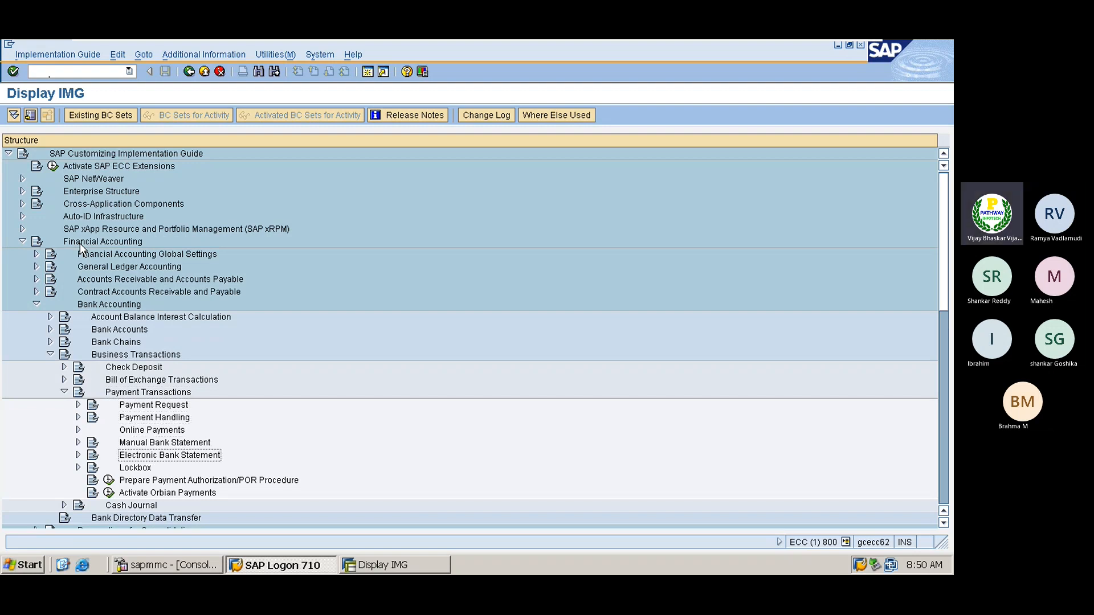
{"action": "key", "text": "Right"}
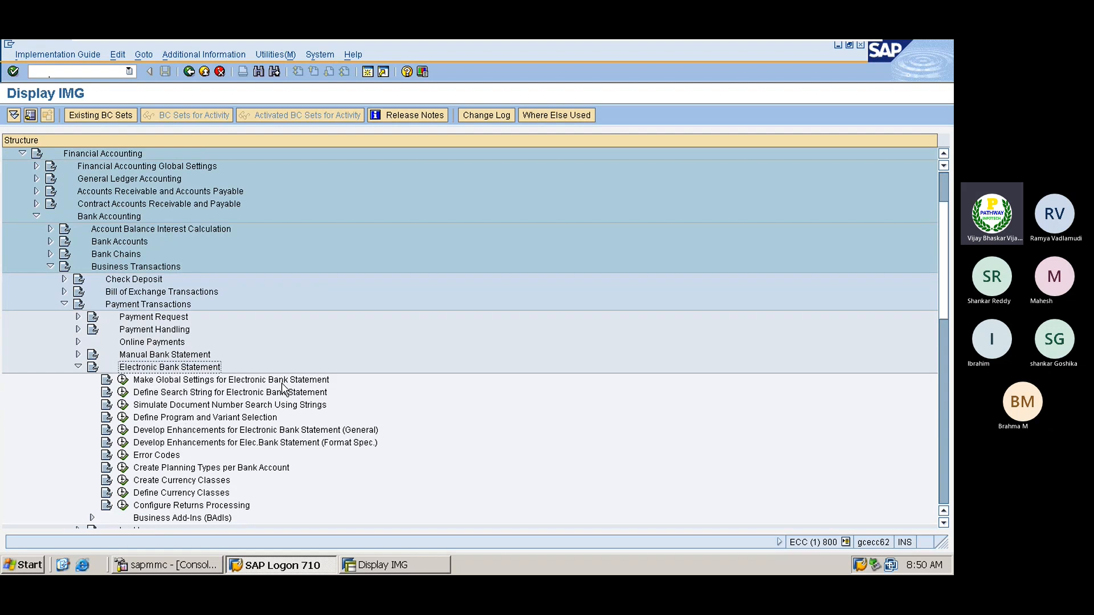
- Execute Make Global Settings for Electronic Bank Statement with chart of accounts 0001 as the work area
{"action": "left_click", "coordinate": [122, 380]}
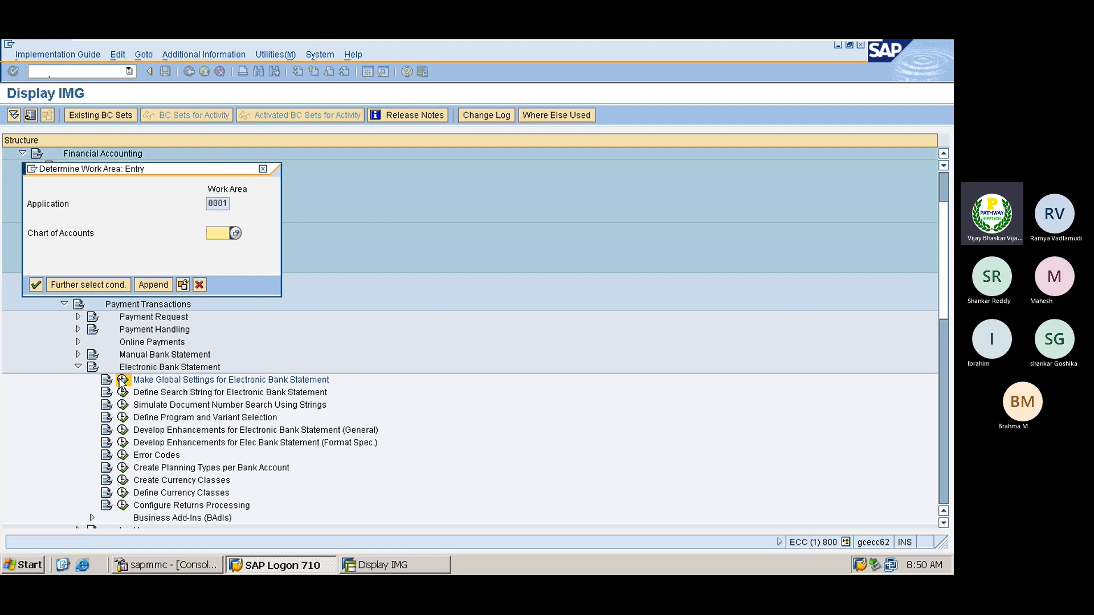
{"action": "left_click", "coordinate": [233, 234]}
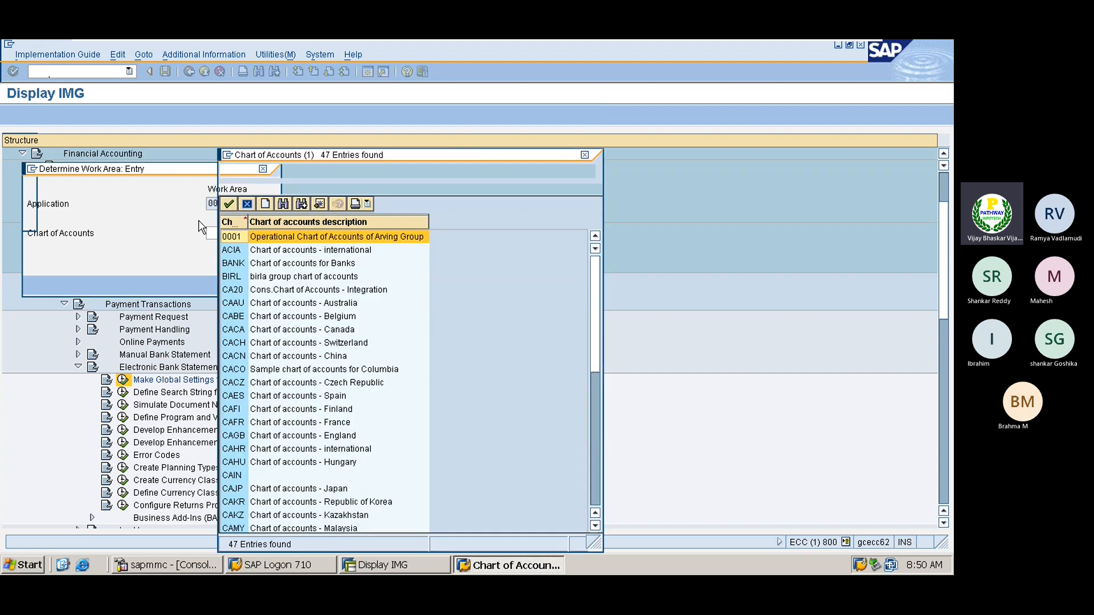
{"action": "double_click", "coordinate": [244, 237]}
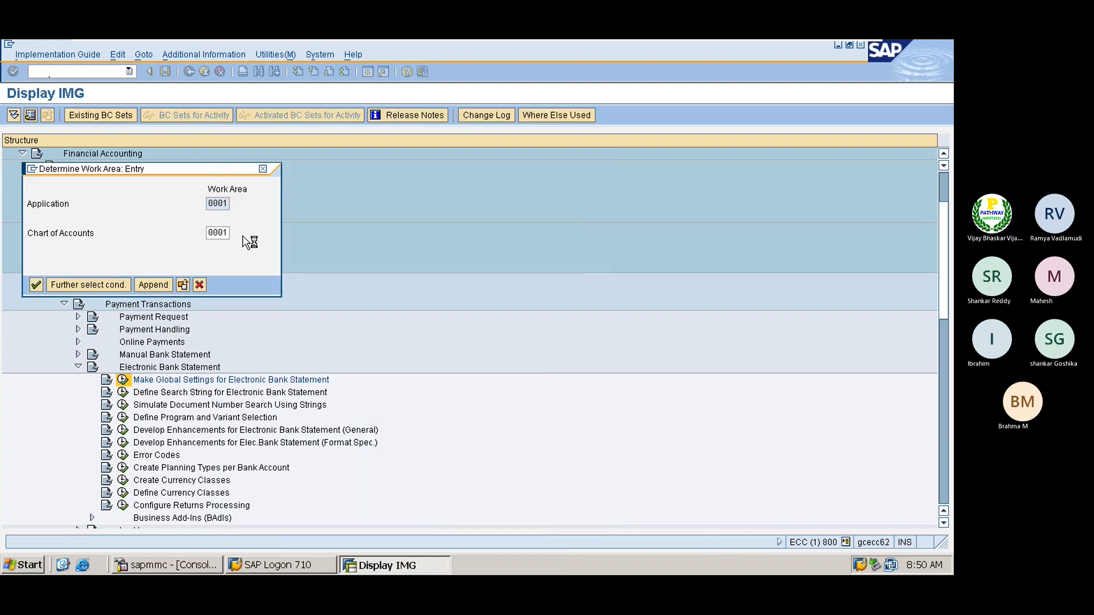
{"action": "key", "text": "Return"}
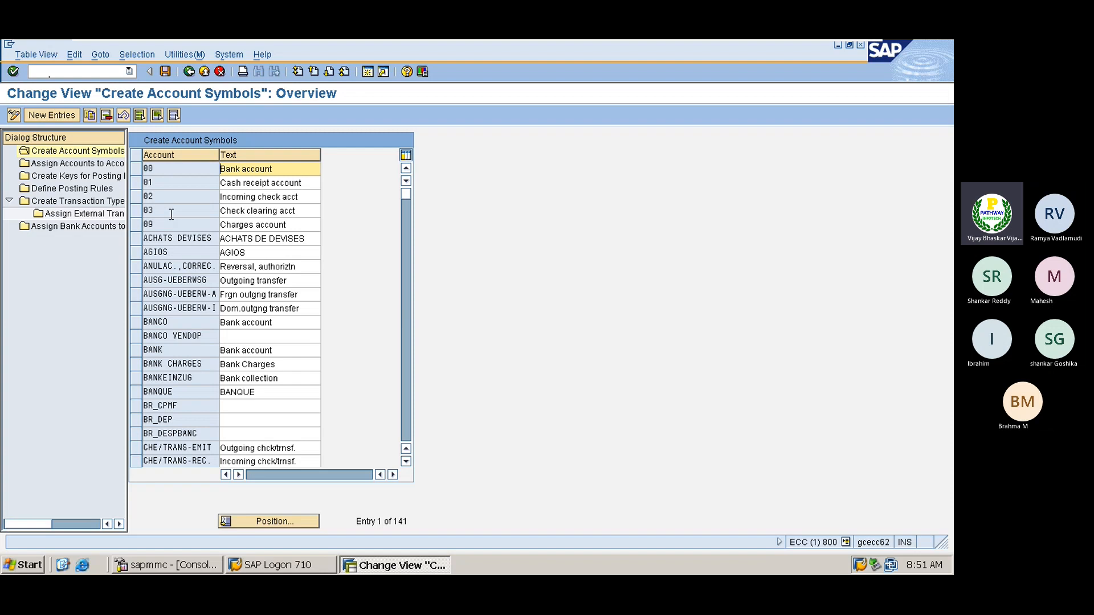
- Open a second SAP session and run transaction FS00 in it to edit G/L accounts centrally
{"action": "left_click", "coordinate": [366, 72]}
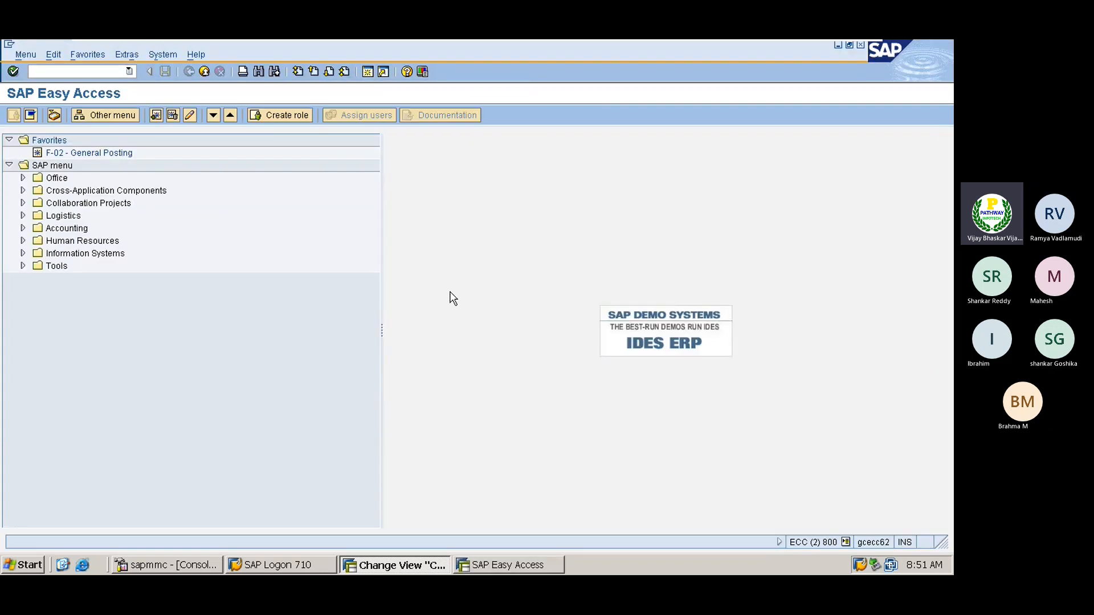
{"action": "type", "text": "fs00"}
{"action": "key", "text": "Return"}
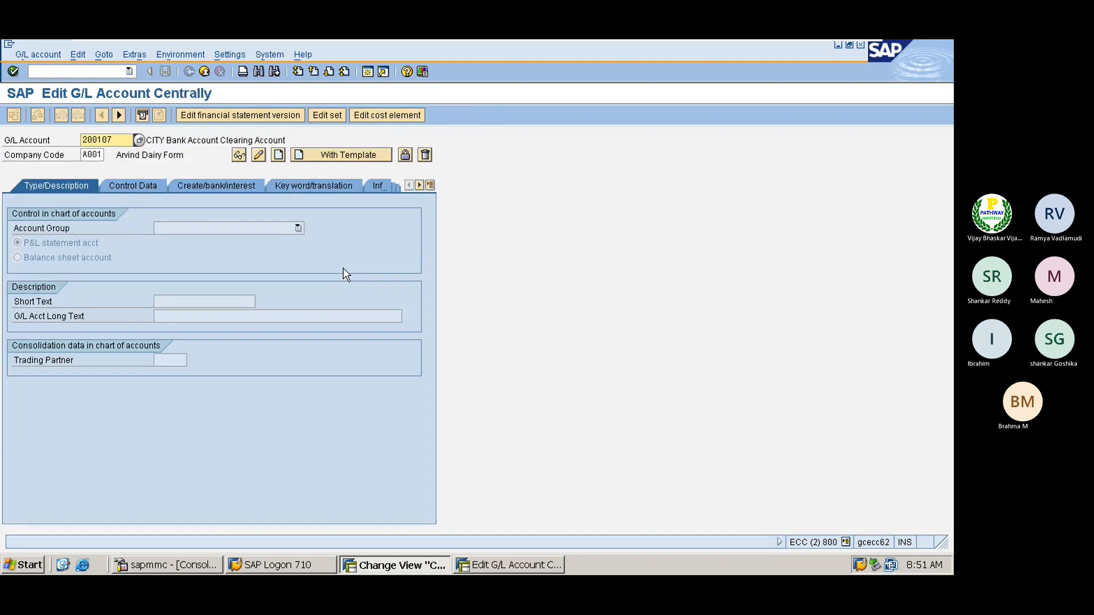
- Look up the G/L accounts in company code A001 and check the numbers of the CITY Bank main and clearing accounts
{"action": "left_click", "coordinate": [139, 141]}
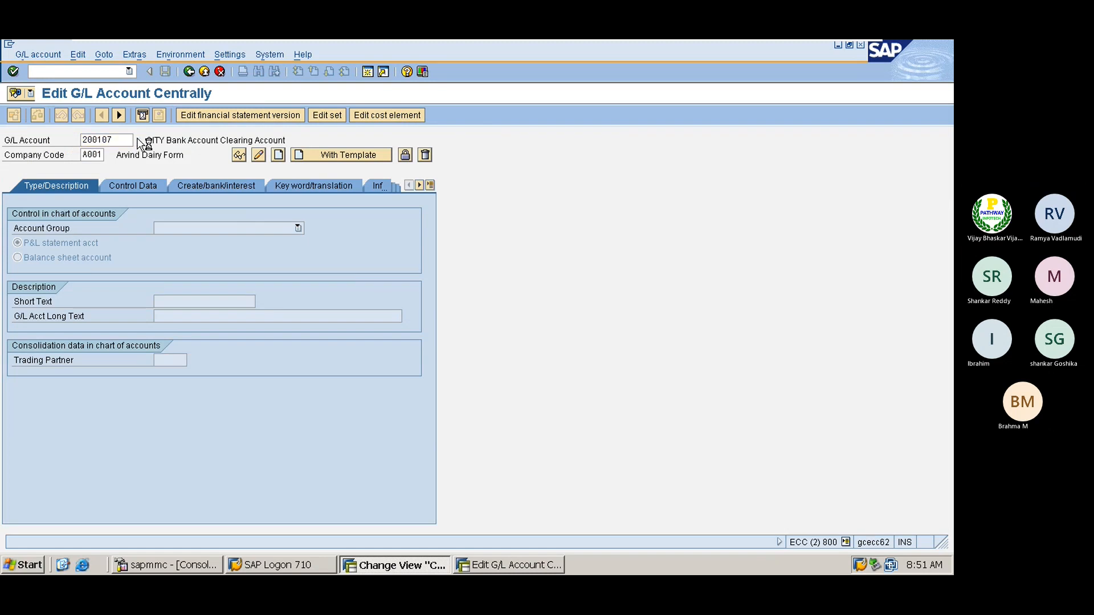
{"action": "key", "text": "Return"}
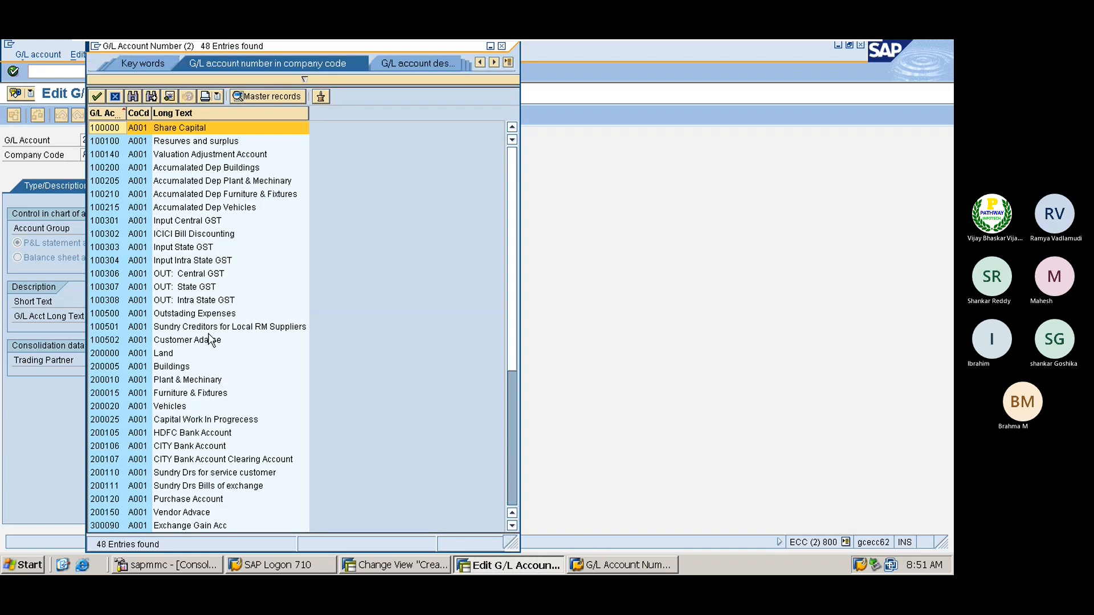
{"action": "left_click", "coordinate": [108, 447]}
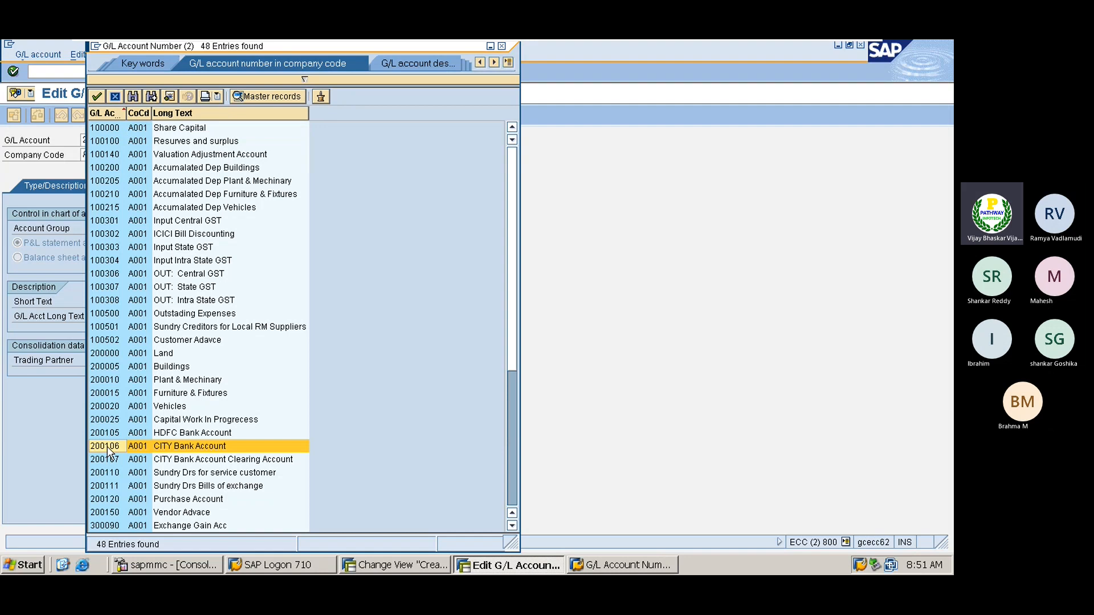
{"action": "left_click", "coordinate": [118, 460]}
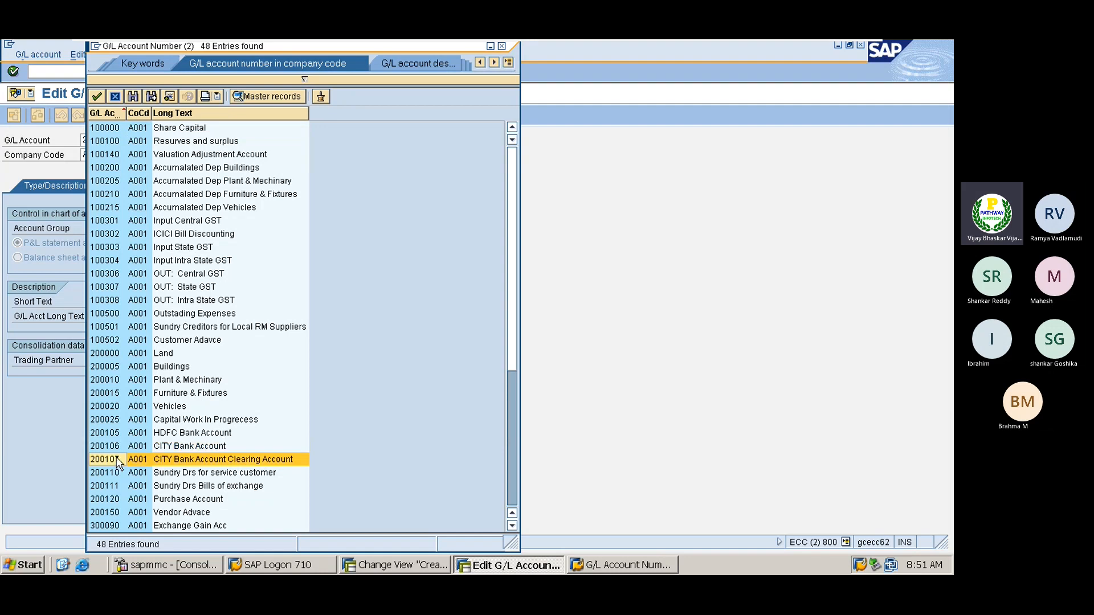
{"action": "left_click", "coordinate": [119, 448]}
{"action": "left_click", "coordinate": [111, 458]}
{"action": "left_click", "coordinate": [111, 448]}
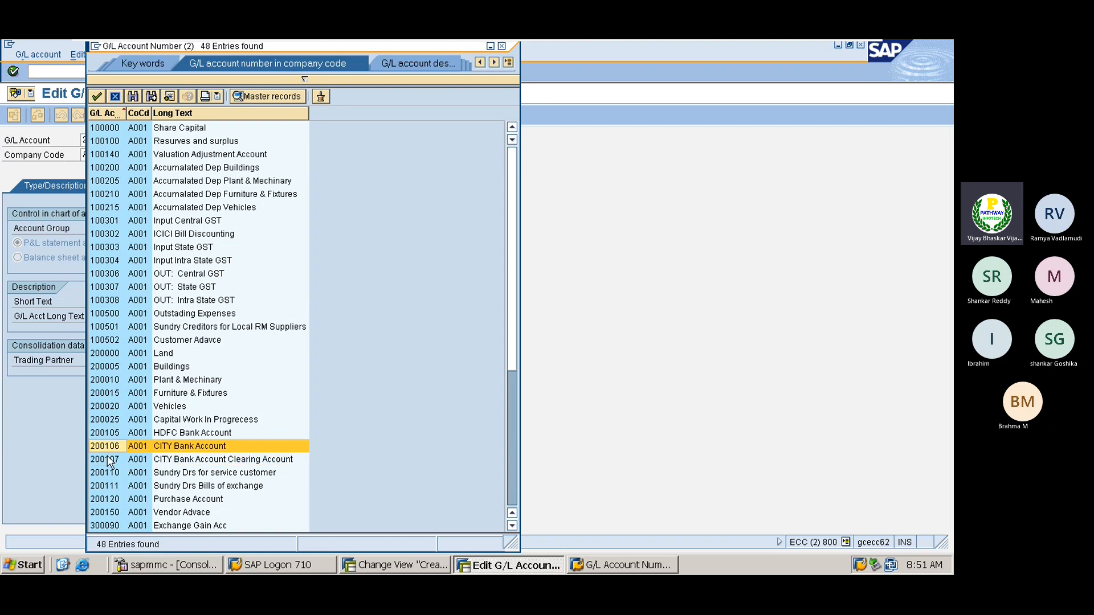
{"action": "double_click", "coordinate": [109, 463]}
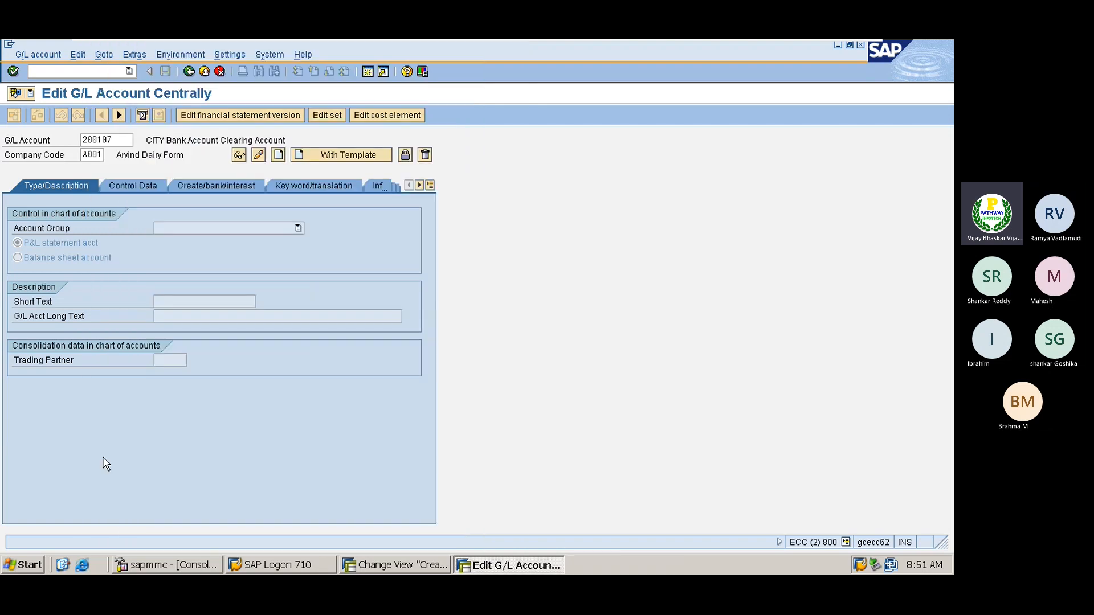
- Start creating G/L account 200109 in company code A001, using account 200106 as the template
{"action": "key", "text": "BackSpace"}
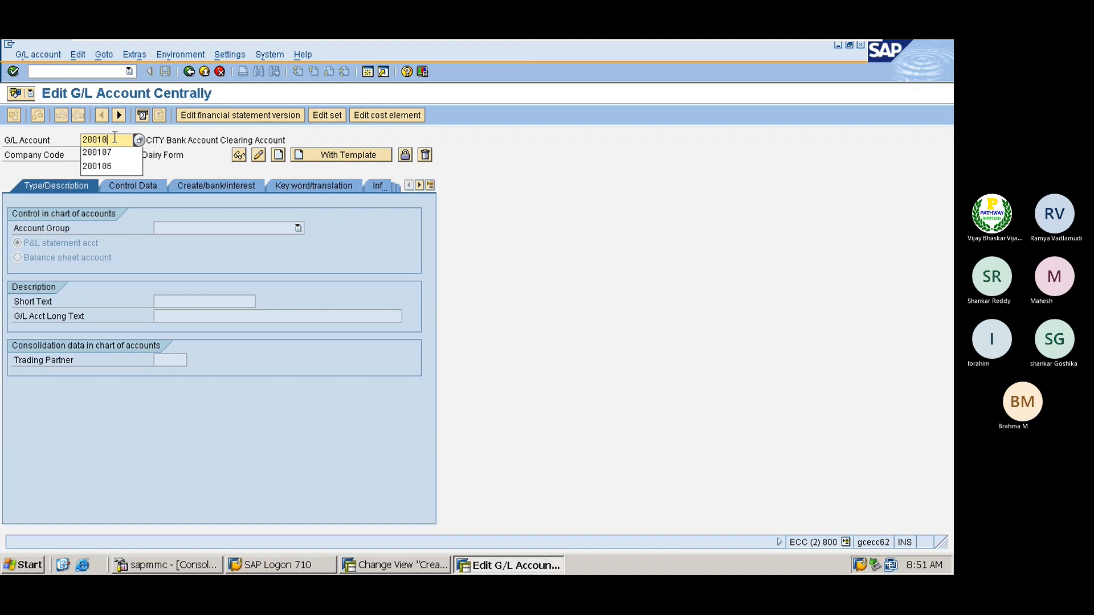
{"action": "type", "text": "9"}
{"action": "key", "text": "Tab"}
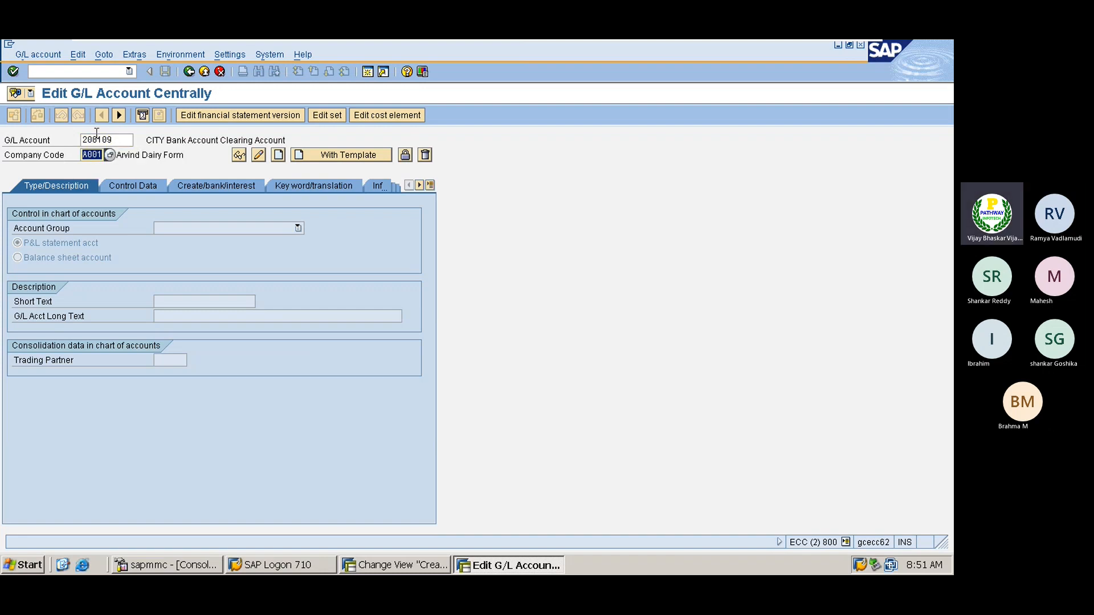
{"action": "left_click", "coordinate": [316, 154]}
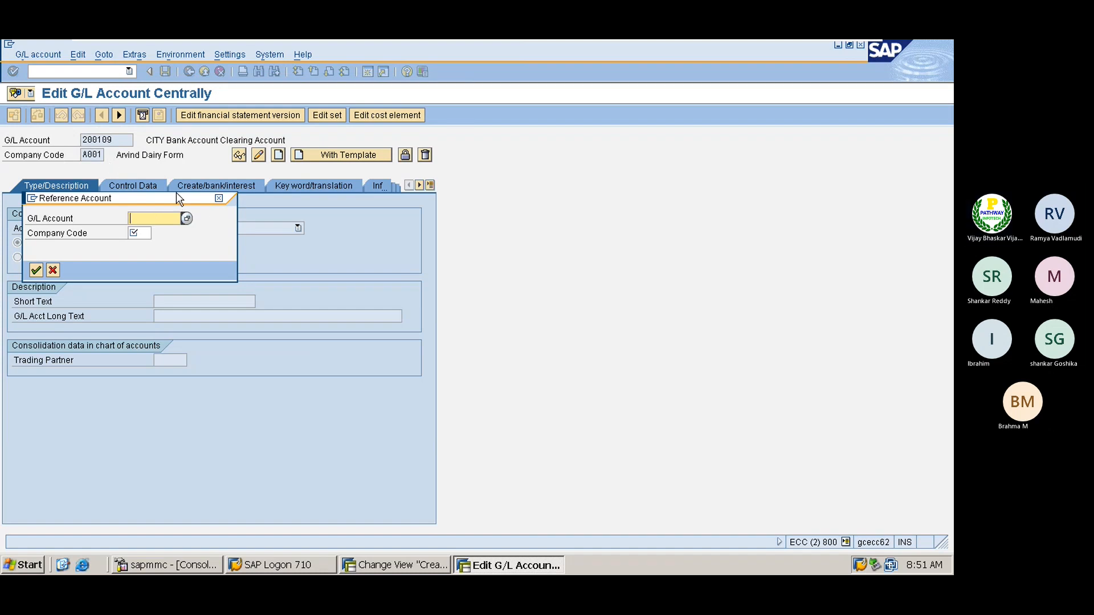
{"action": "type", "text": "200106"}
{"action": "key", "text": "Tab"}
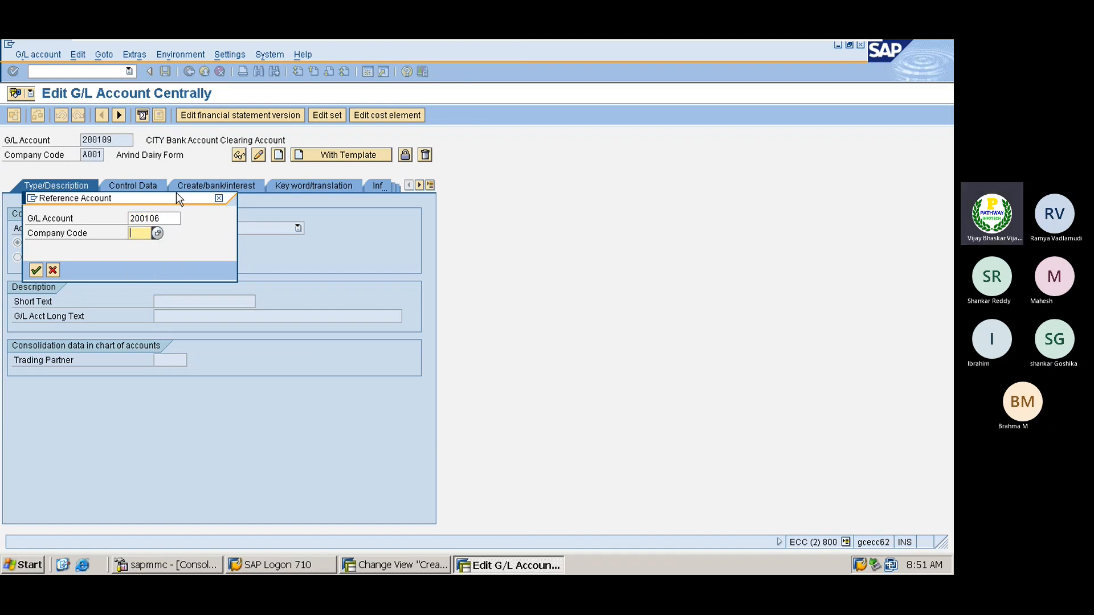
{"action": "key", "text": "Down"}
{"action": "key", "text": "Down"}
{"action": "key", "text": "Down"}
{"action": "key", "text": "Return"}
{"action": "key", "text": "Return"}
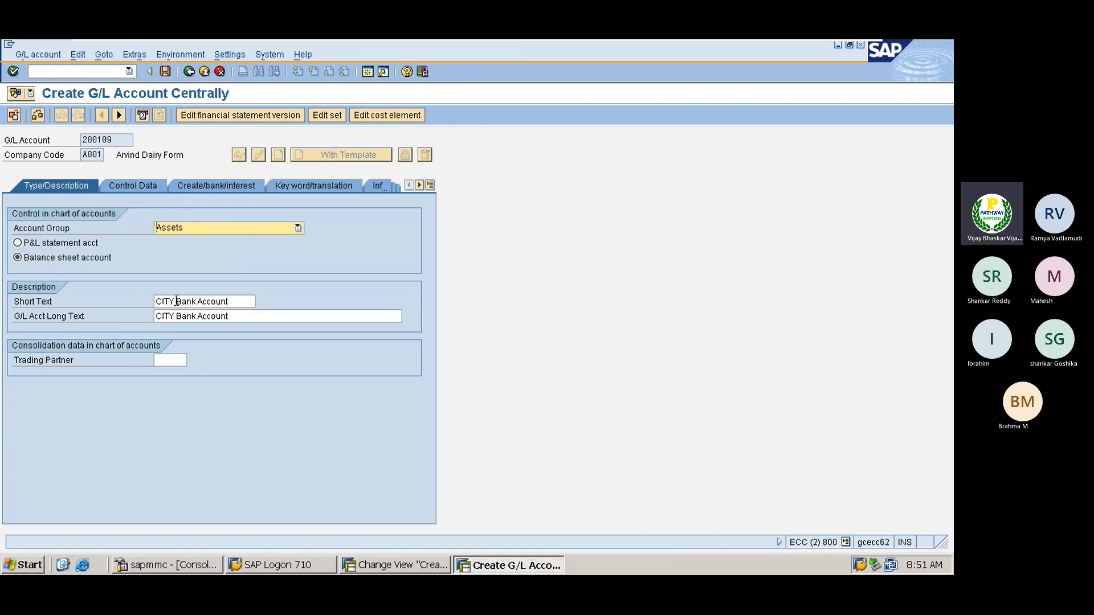
- Set both the short text and the long text of the new G/L account to ING Bank Account
{"action": "left_click", "coordinate": [172, 301]}
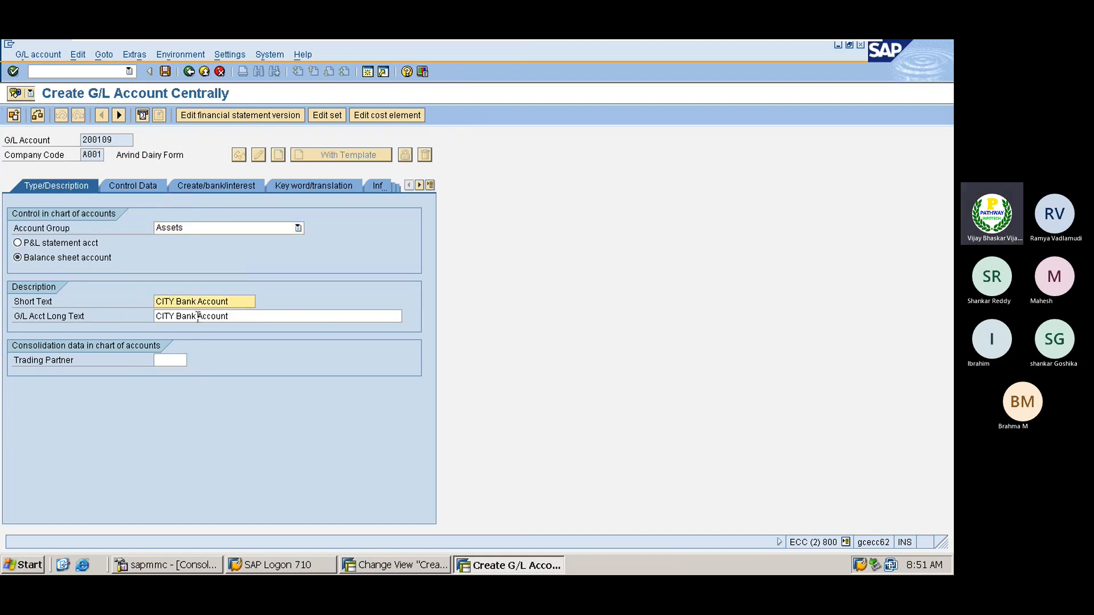
{"action": "key", "text": "BackSpace"}
{"action": "key", "text": "BackSpace"}
{"action": "key", "text": "BackSpace"}
{"action": "key", "text": "BackSpace"}
{"action": "key", "text": "BackSpace"}
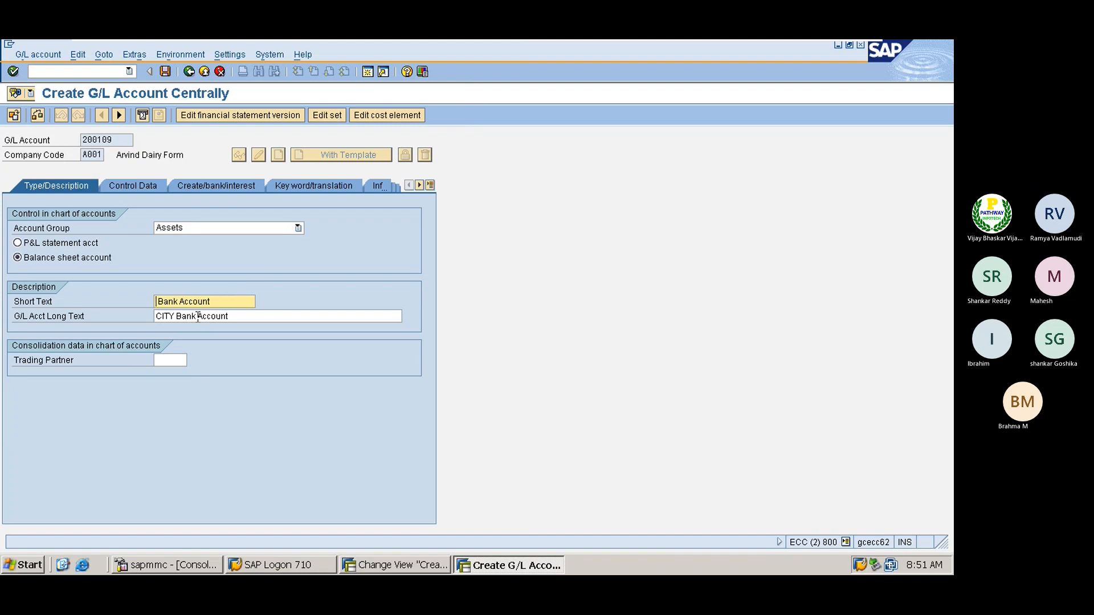
{"action": "type", "text": "ING"}
{"action": "left_click_drag", "start_coordinate": [244, 301], "coordinate": [121, 299]}
{"action": "key", "text": "ctrl+c"}
{"action": "left_click", "coordinate": [315, 423]}
{"action": "key", "text": "Tab"}
{"action": "key", "text": "ctrl+v"}
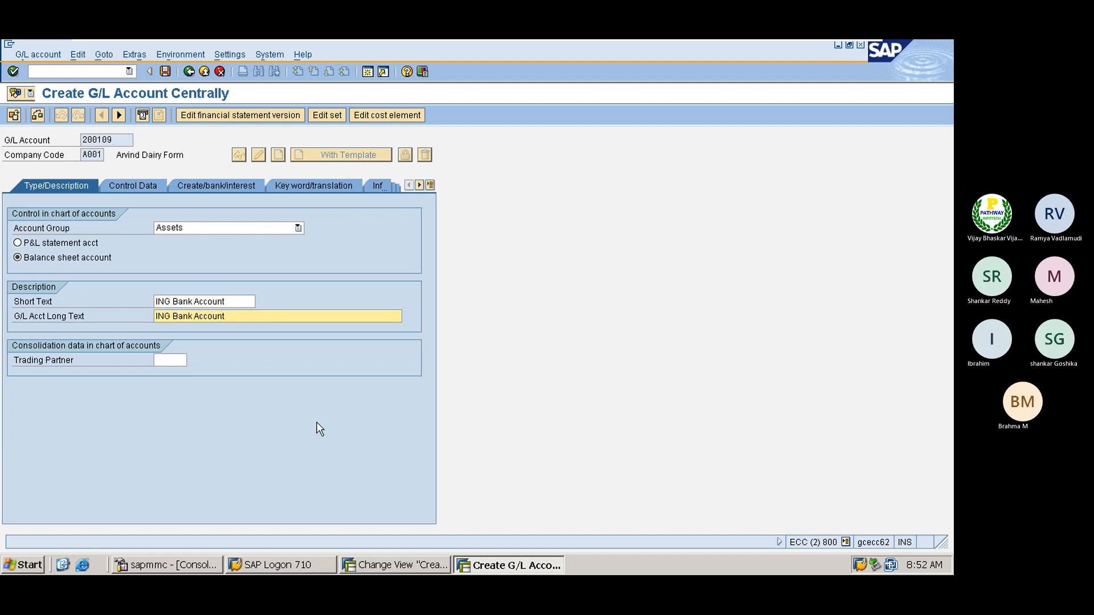
- Turn off open item management for account 200109, check its field status and bank details, and save the account
{"action": "left_click", "coordinate": [130, 187]}
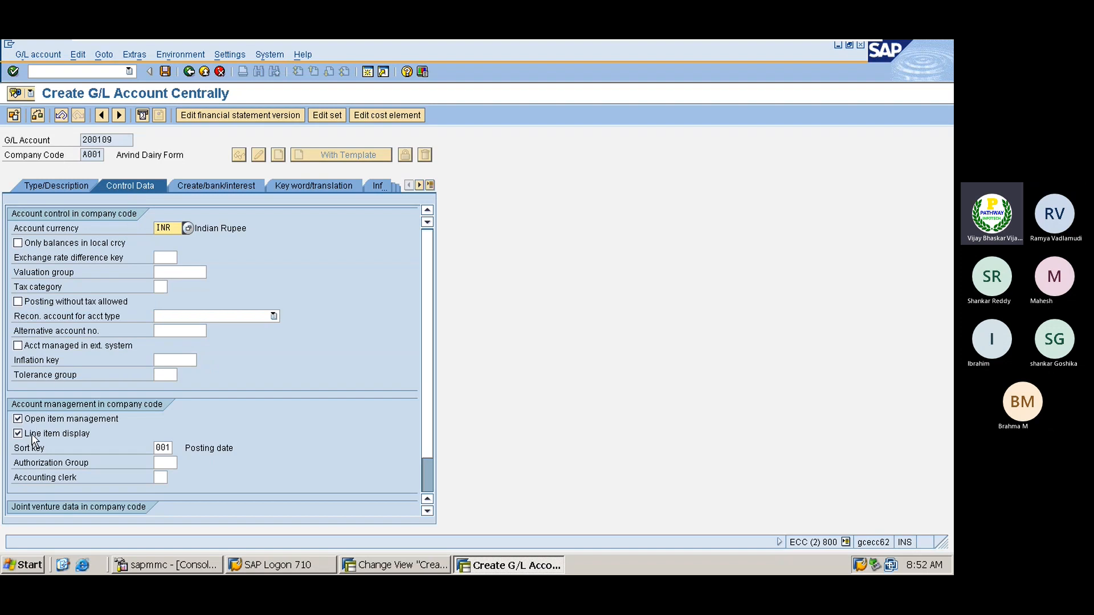
{"action": "left_click", "coordinate": [34, 420]}
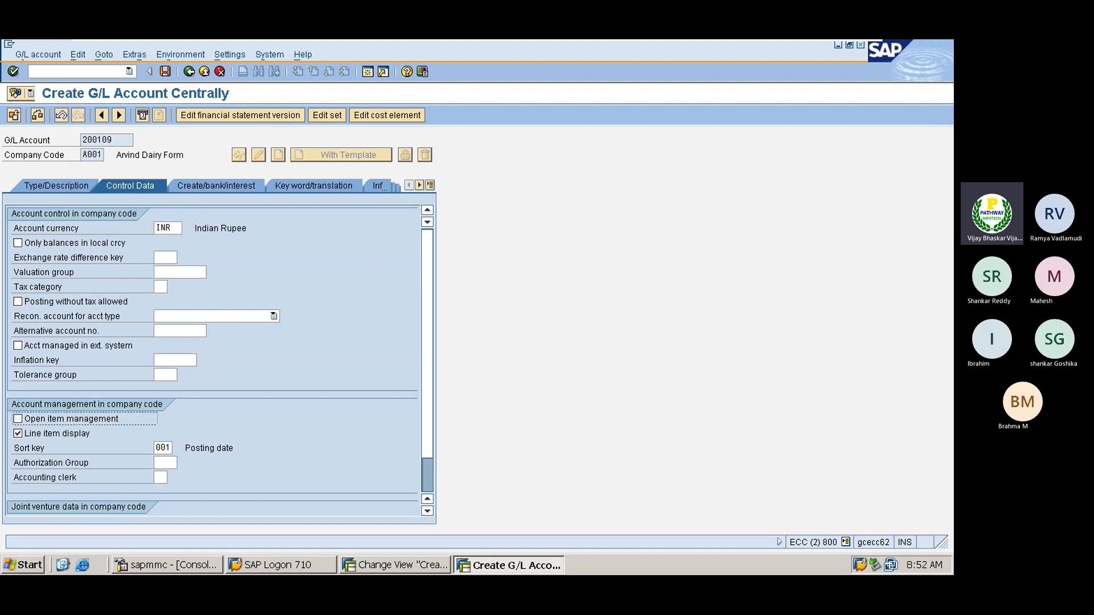
{"action": "left_click", "coordinate": [204, 183]}
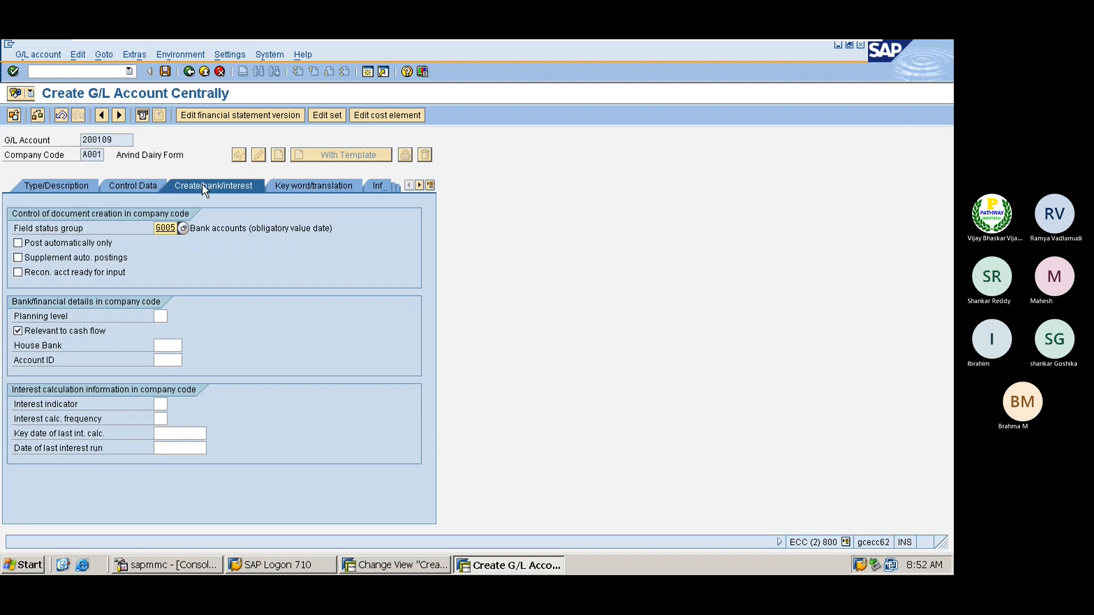
{"action": "left_click", "coordinate": [137, 187]}
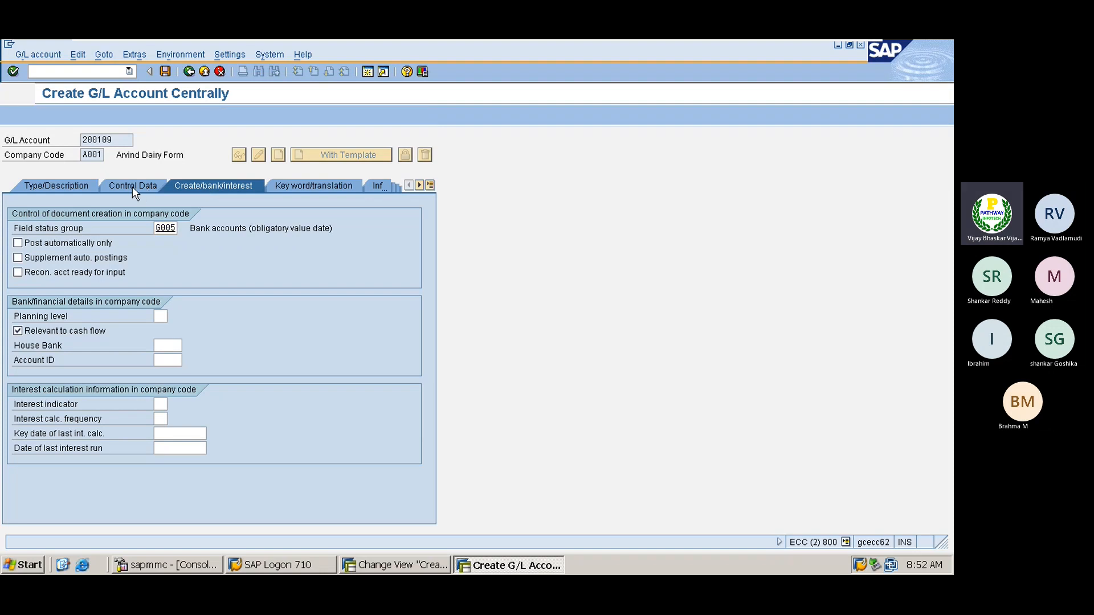
{"action": "left_click", "coordinate": [204, 185]}
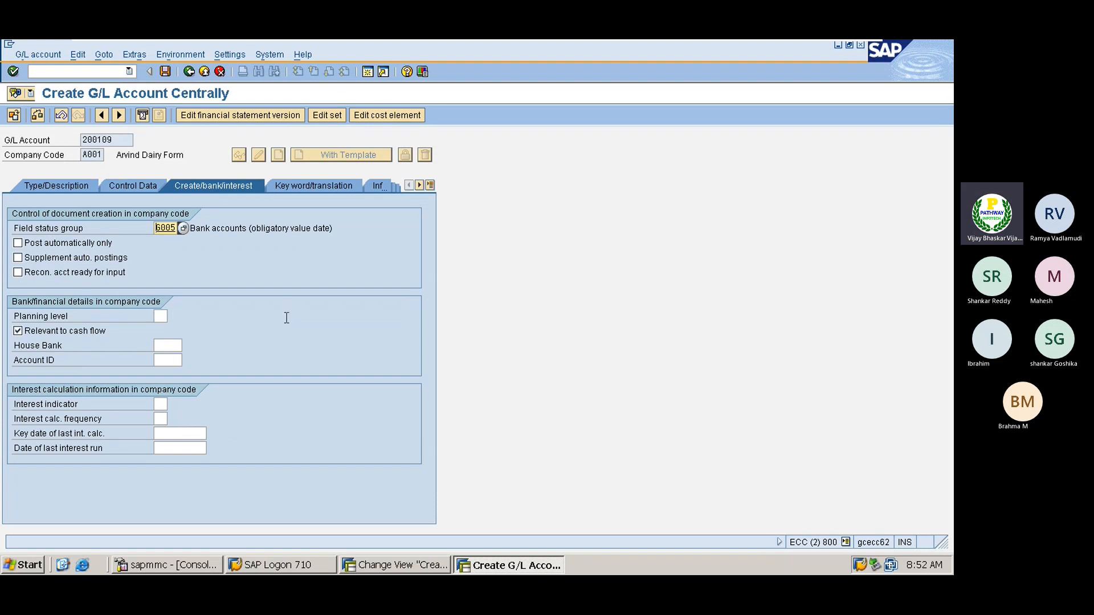
{"action": "key", "text": "ctrl+s"}
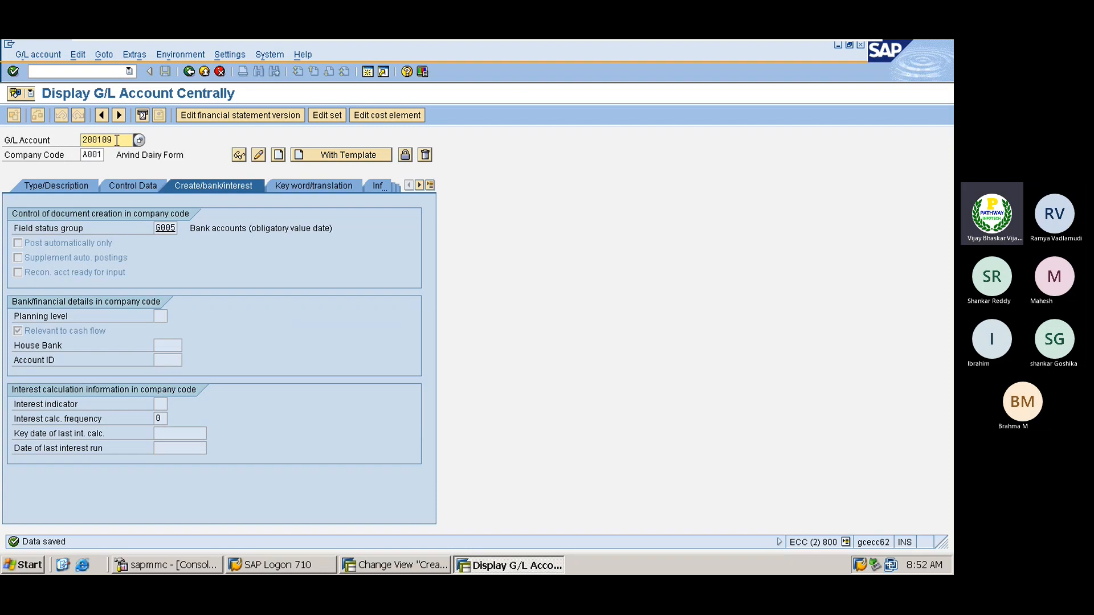
- Try to create G/L account 200110 in company code A001 with a template
{"action": "key", "text": "BackSpace"}
{"action": "key", "text": "BackSpace"}
{"action": "type", "text": "10"}
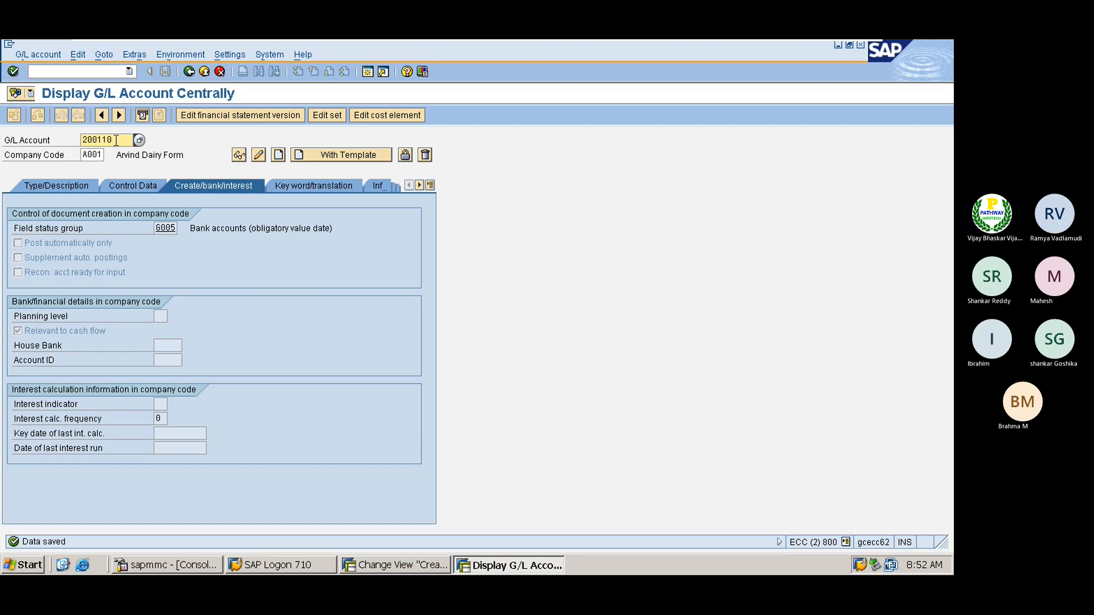
{"action": "left_click", "coordinate": [49, 186]}
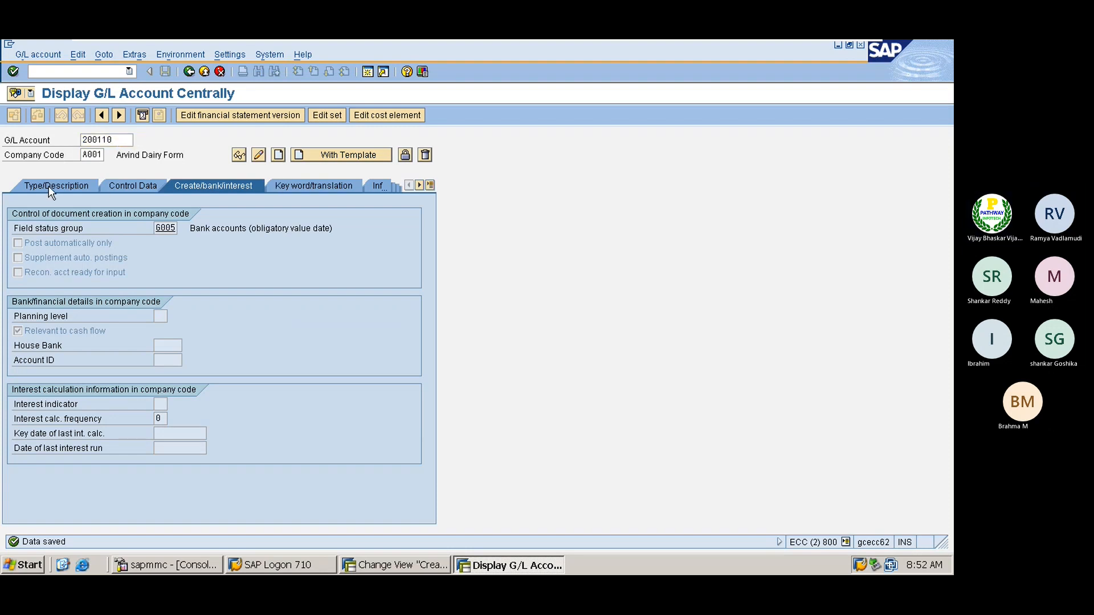
{"action": "key", "text": "Return"}
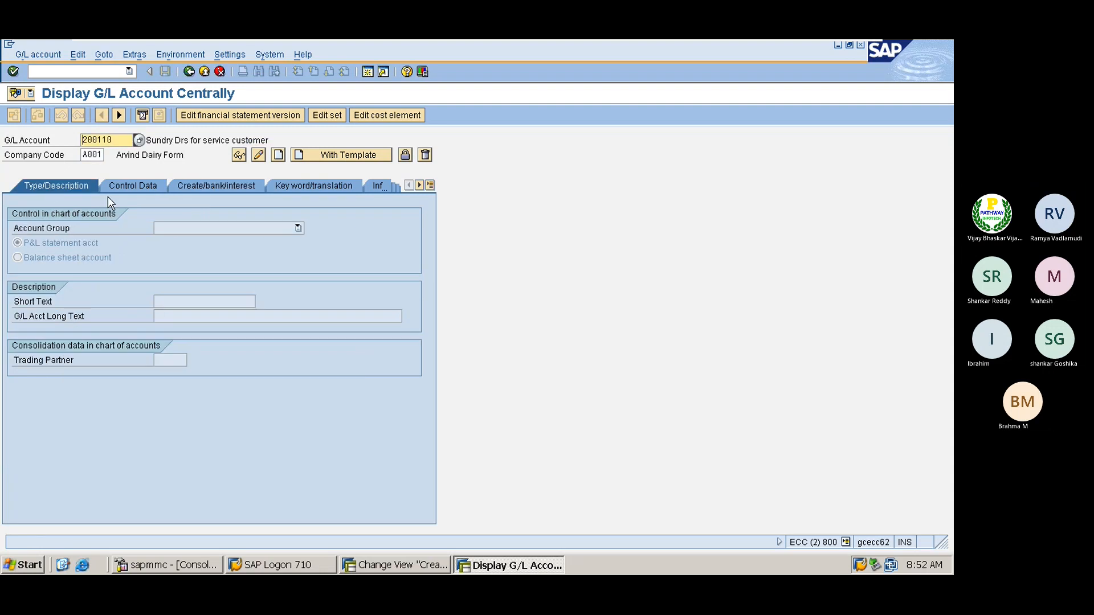
{"action": "left_click", "coordinate": [335, 155]}
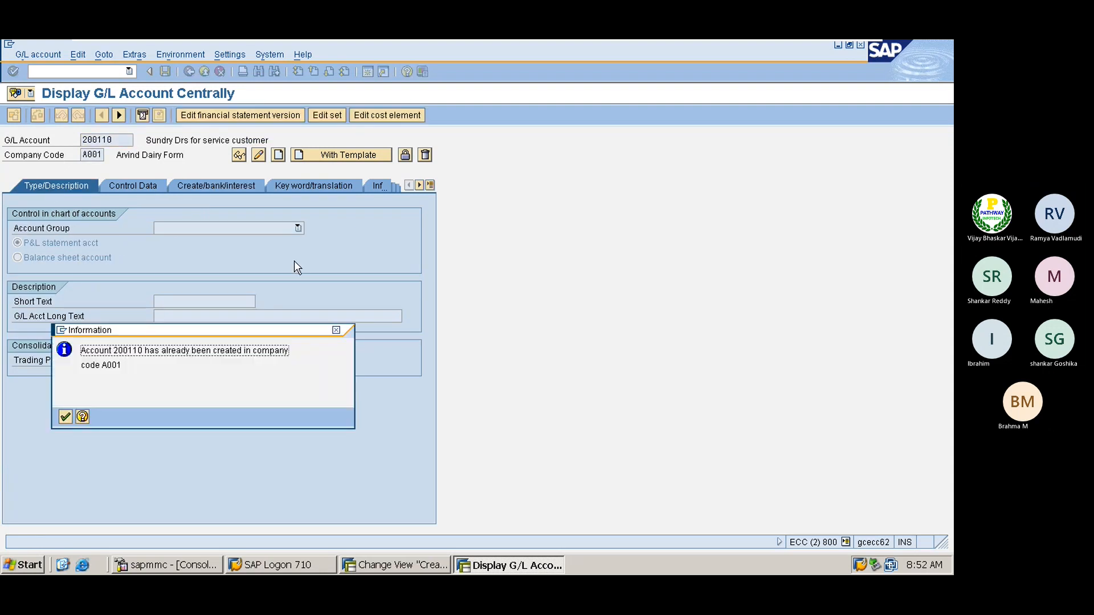
{"action": "key", "text": "Return"}
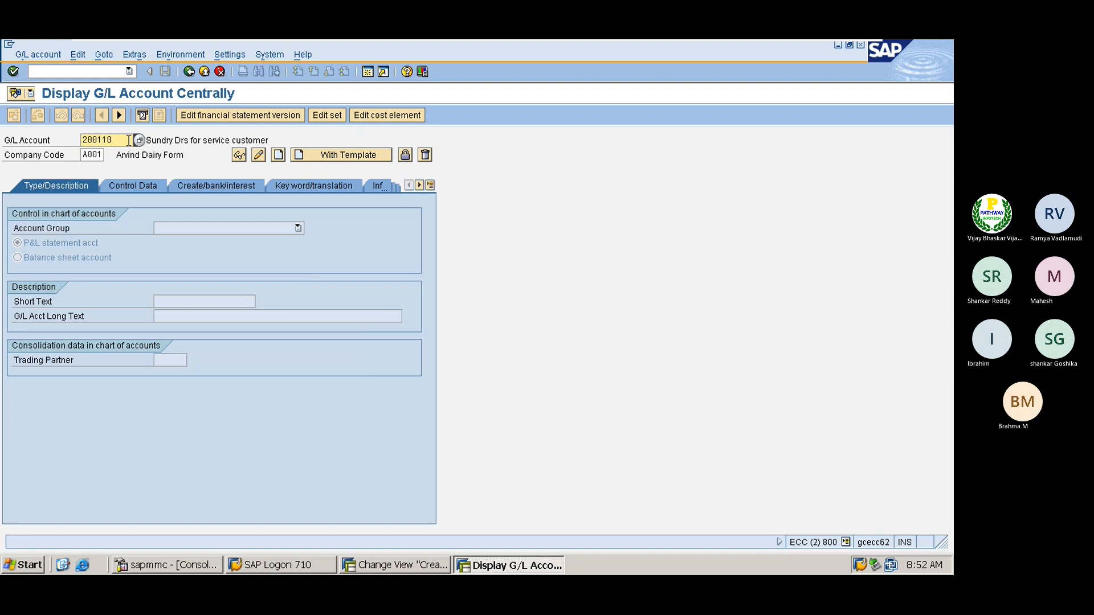
- Try to create G/L account 200111 in company code A001 with a template
{"action": "key", "text": "BackSpace"}
{"action": "type", "text": "1"}
{"action": "key", "text": "Return"}
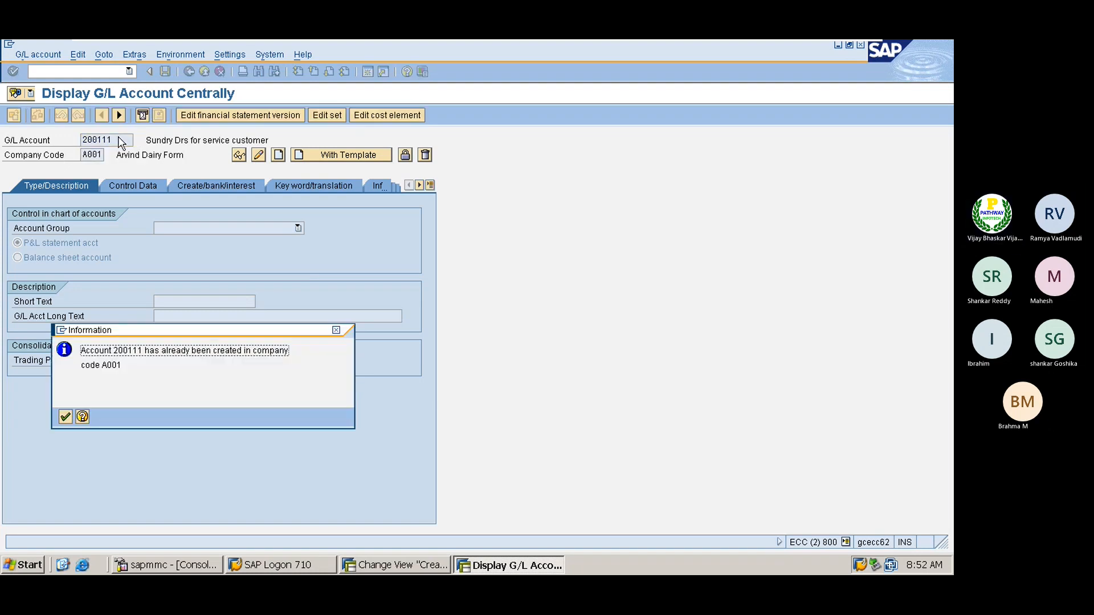
{"action": "key", "text": "Return"}
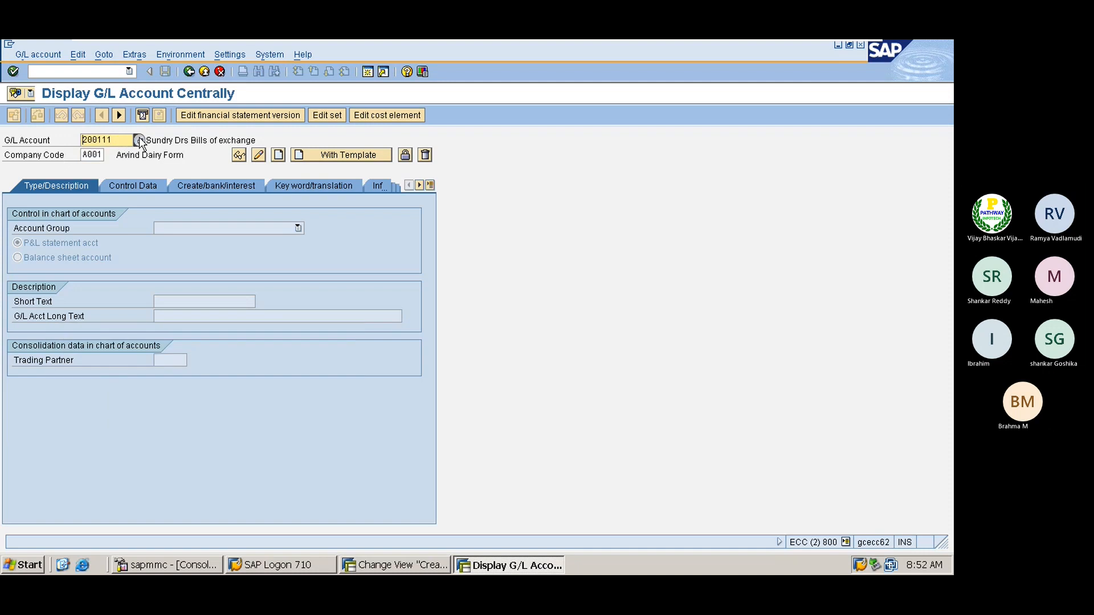
- Look up the G/L accounts of company code A001 again and check which numbers around the bank accounts are taken
{"action": "left_click", "coordinate": [139, 140]}
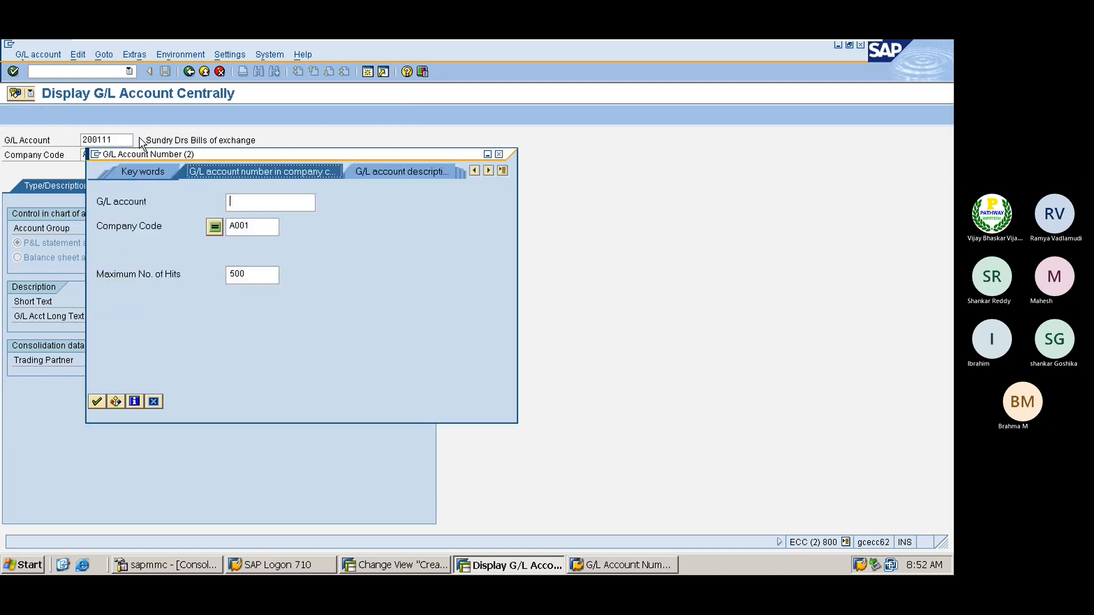
{"action": "left_click", "coordinate": [96, 403]}
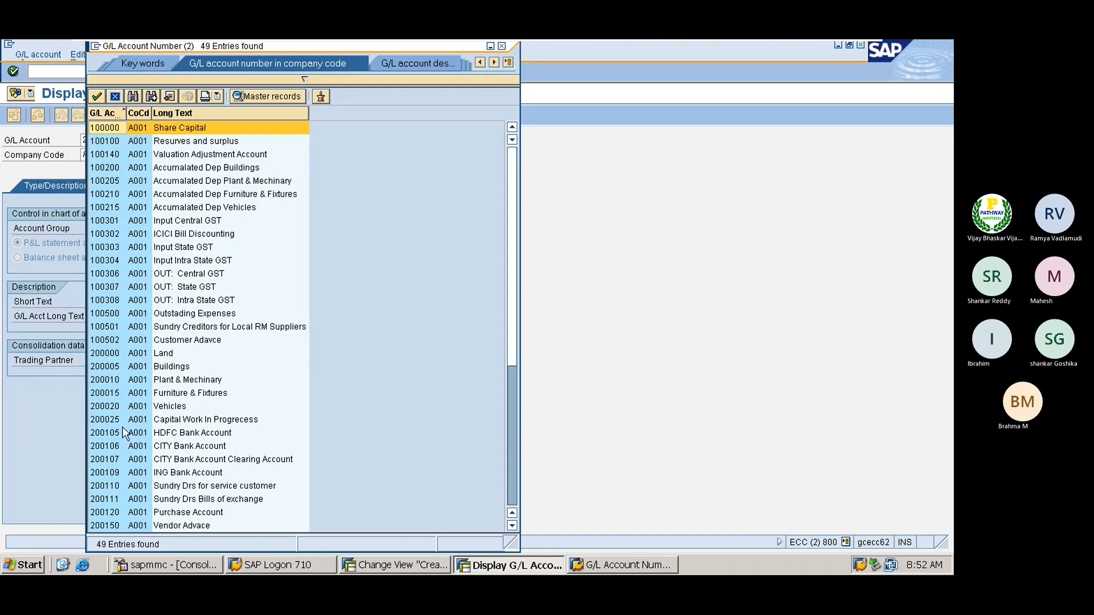
{"action": "left_click", "coordinate": [114, 454]}
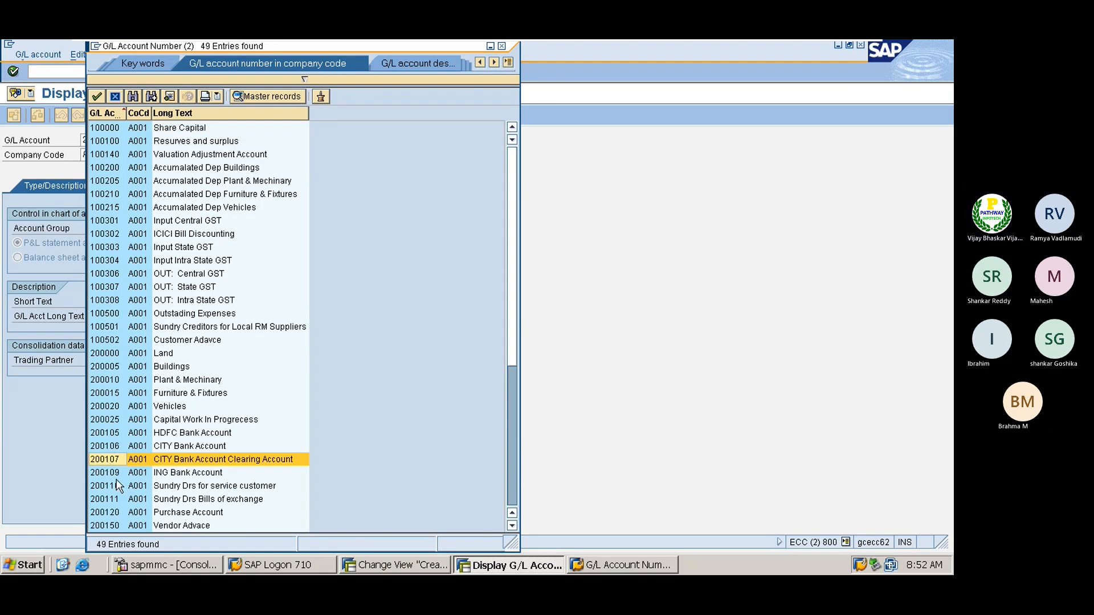
{"action": "left_click", "coordinate": [117, 478]}
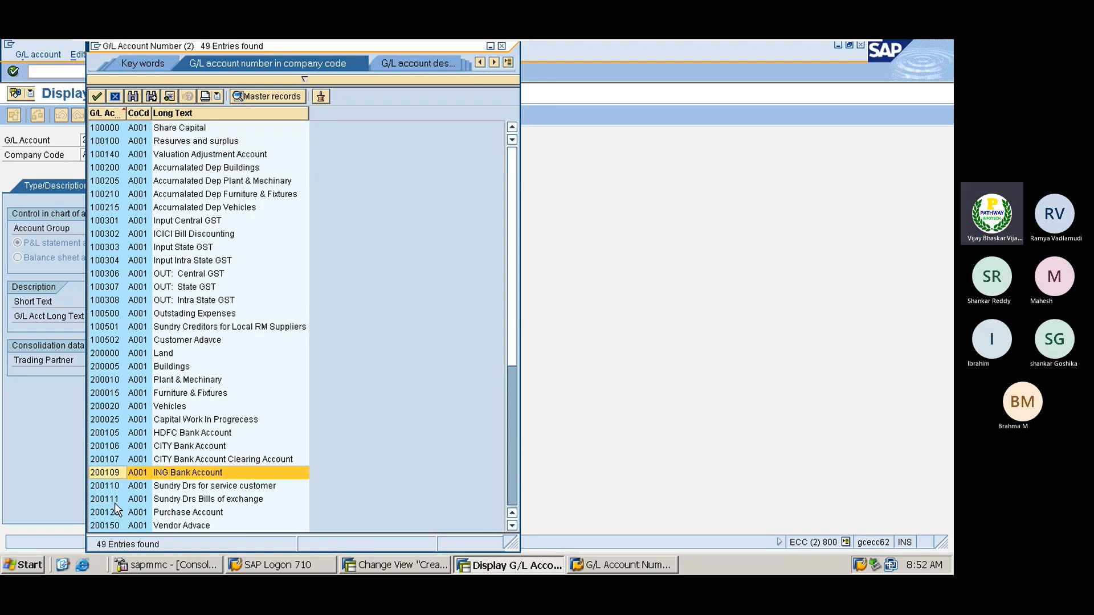
{"action": "left_click", "coordinate": [114, 500]}
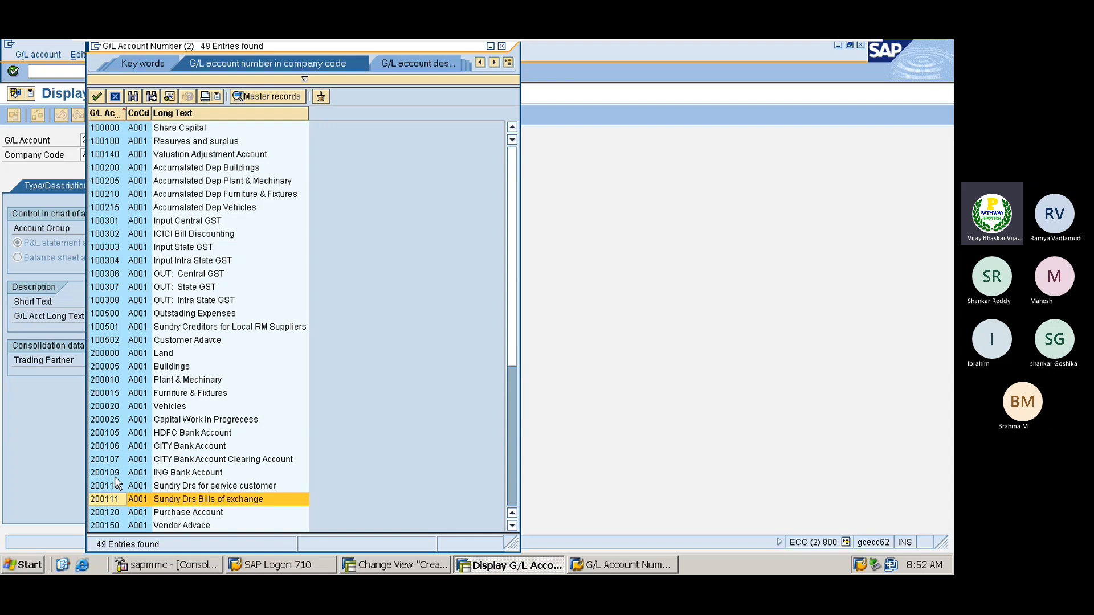
{"action": "left_click", "coordinate": [114, 476]}
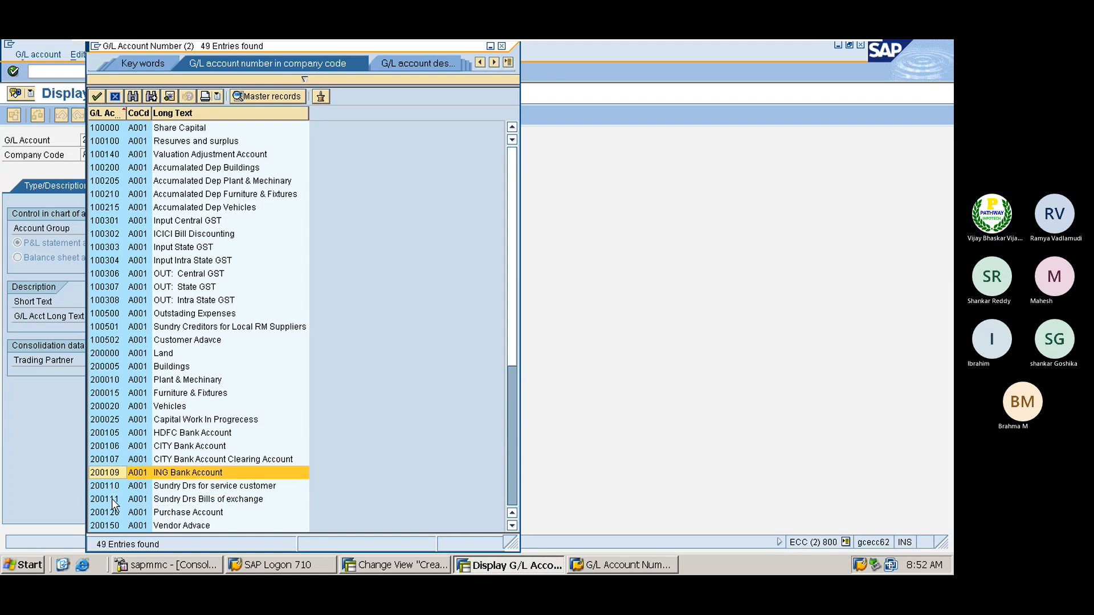
{"action": "double_click", "coordinate": [112, 498]}
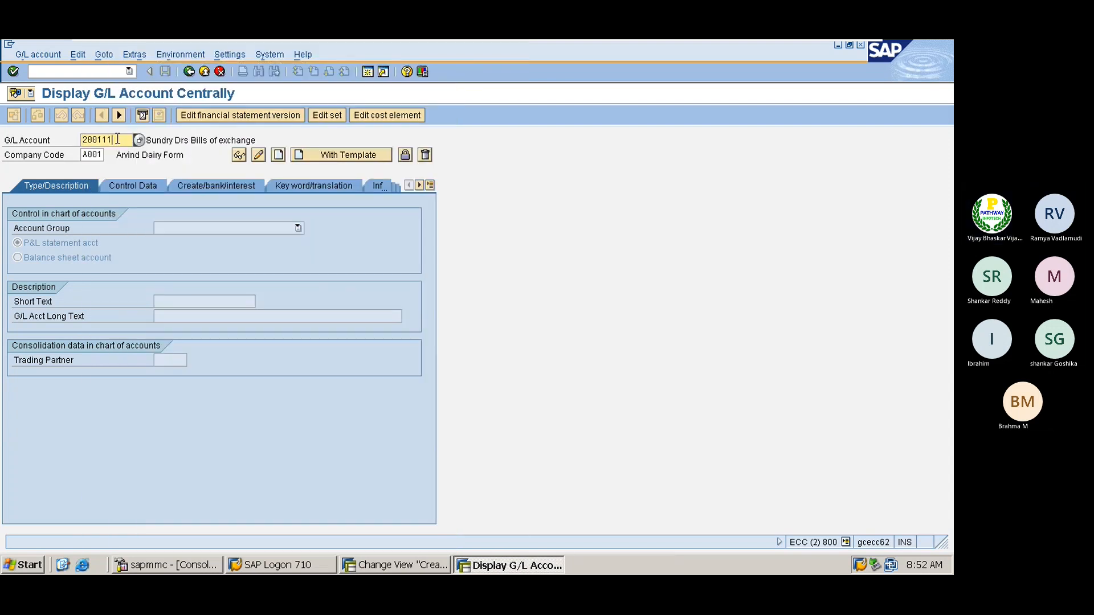
- Start creating G/L account 200112 in company code A001 with account 200106 as the template
{"action": "key", "text": "BackSpace"}
{"action": "type", "text": "2"}
{"action": "left_click", "coordinate": [314, 155]}
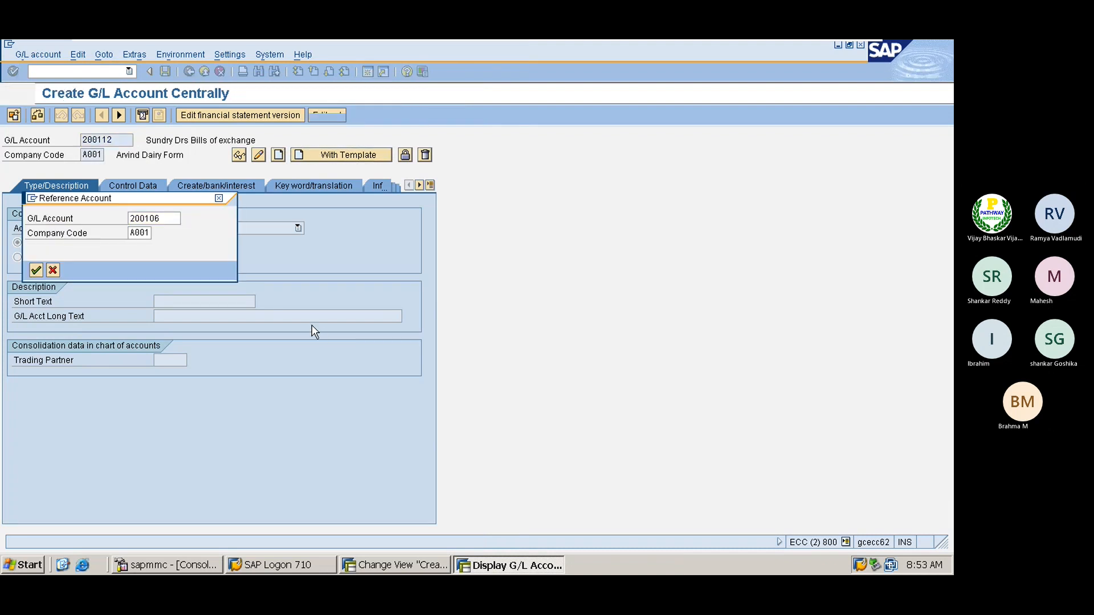
{"action": "key", "text": "Return"}
- Replace the short text of account 200112 with "ING Clearing Account"
{"action": "left_click", "coordinate": [237, 300]}
{"action": "key", "text": "shift+Home"}
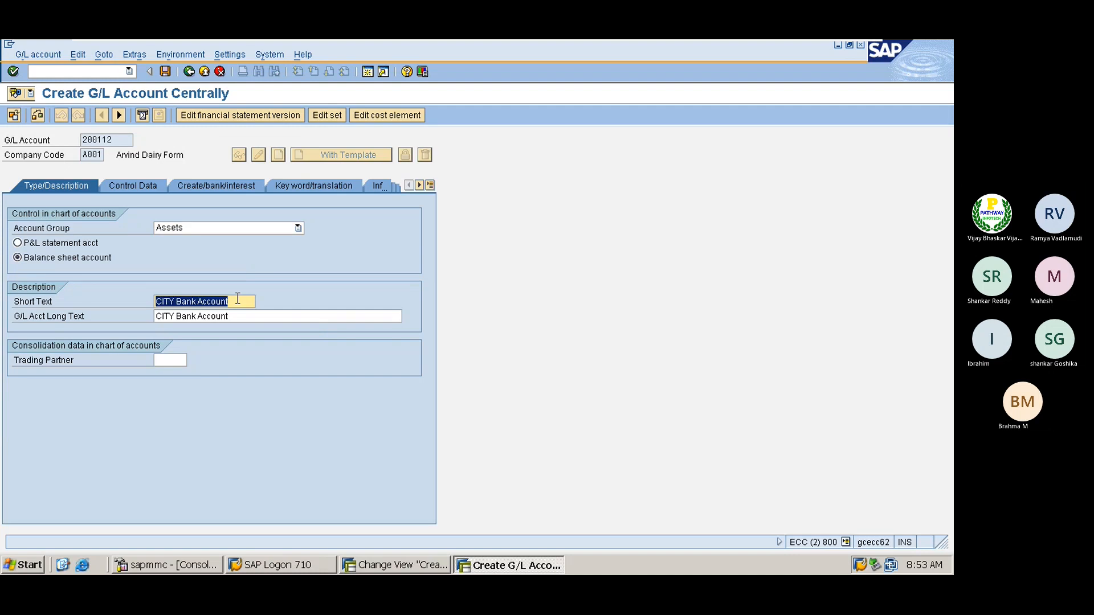
{"action": "type", "text": "ING Cle"}
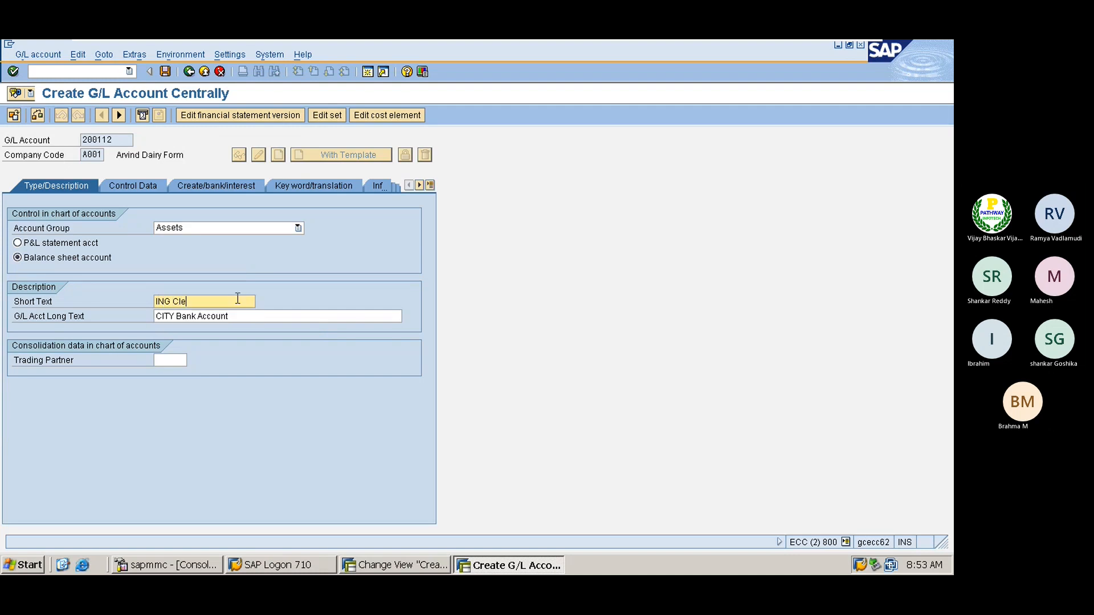
{"action": "type", "text": "aring Account"}
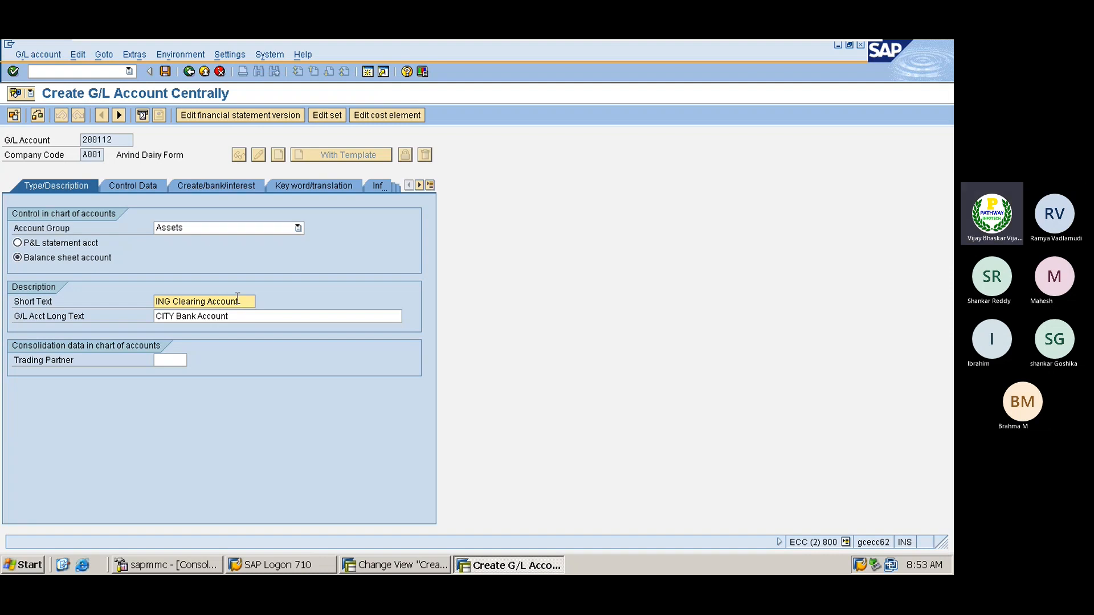
- Change the short text of account 200112 to "ING-OUT Clearing" and copy it into the long text
{"action": "key", "text": "BackSpace"}
{"action": "key", "text": "BackSpace"}
{"action": "key", "text": "BackSpace"}
{"action": "key", "text": "BackSpace"}
{"action": "key", "text": "BackSpace"}
{"action": "key", "text": "BackSpace"}
{"action": "key", "text": "BackSpace"}
{"action": "key", "text": "BackSpace"}
{"action": "key", "text": "BackSpace"}
{"action": "key", "text": "BackSpace"}
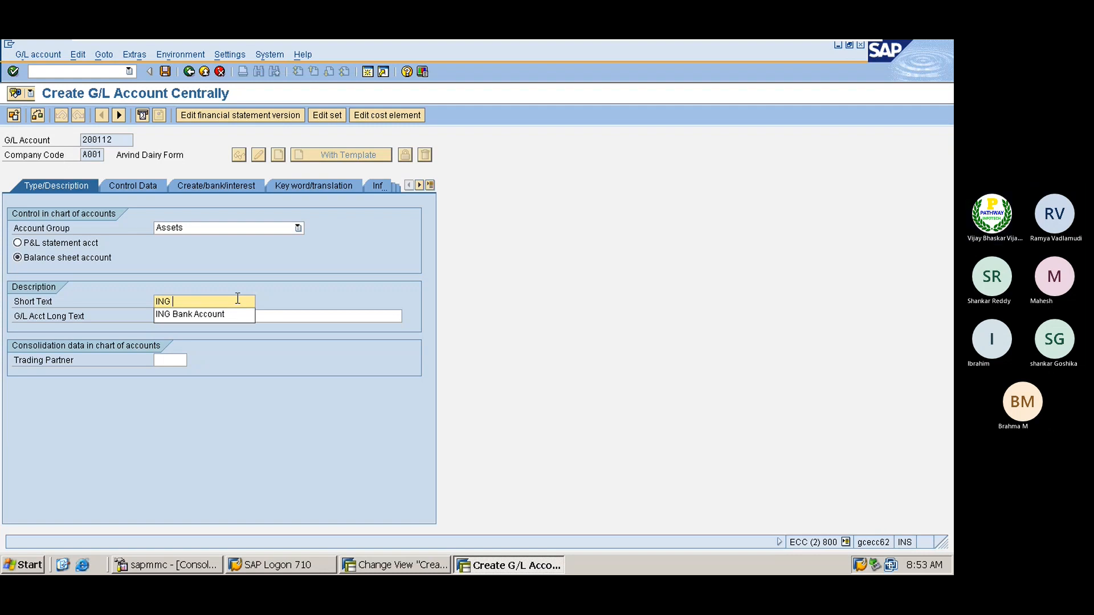
{"action": "key", "text": "BackSpace"}
{"action": "type", "text": "-OUT"}
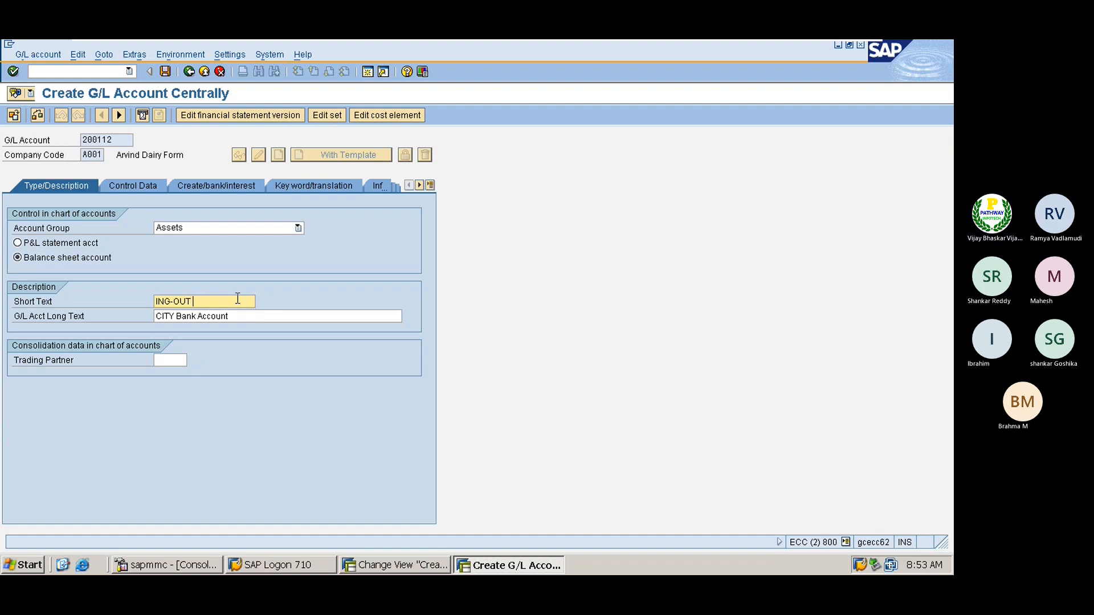
{"action": "type", "text": " Clearing"}
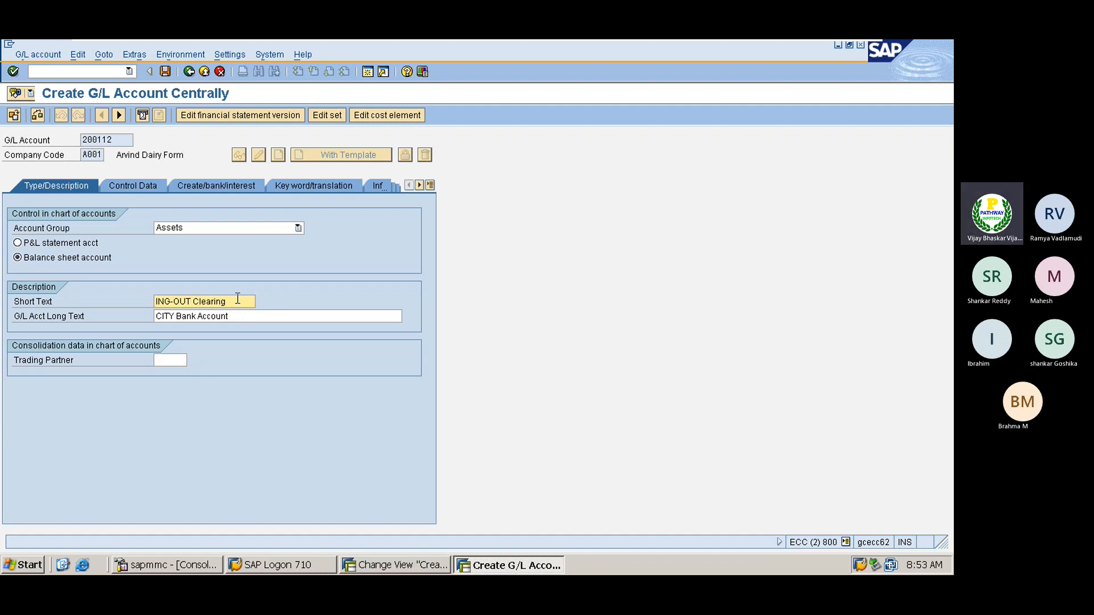
{"action": "left_click_drag", "start_coordinate": [236, 301], "coordinate": [156, 303]}
{"action": "key", "text": "ctrl+c"}
{"action": "key", "text": "Tab"}
{"action": "key", "text": "ctrl+v"}
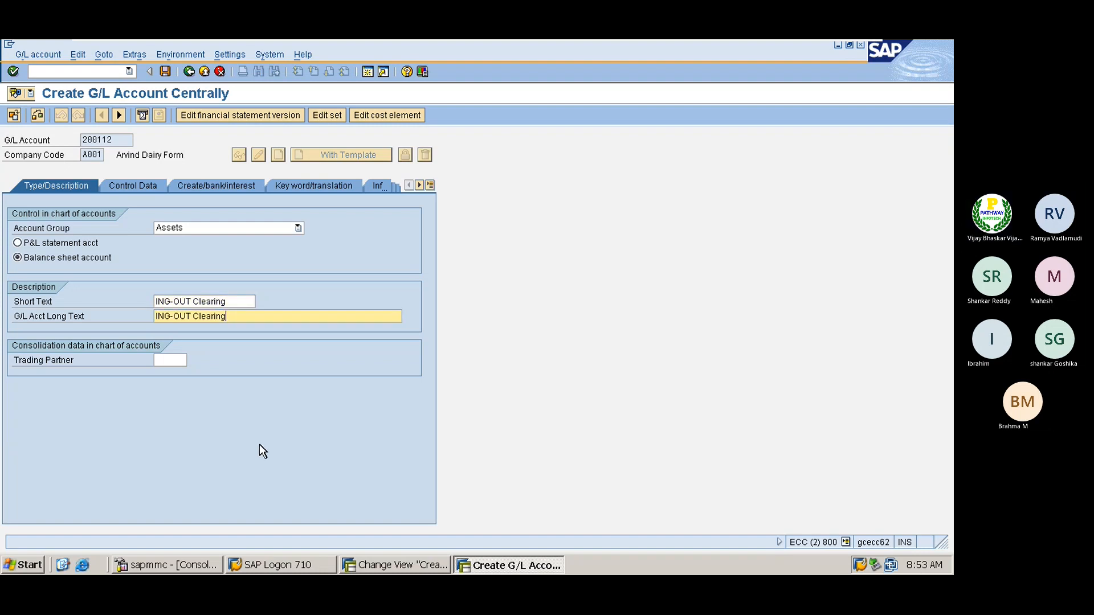
- Check the control data and bank details of account 200112 and save the account
{"action": "left_click", "coordinate": [127, 186]}
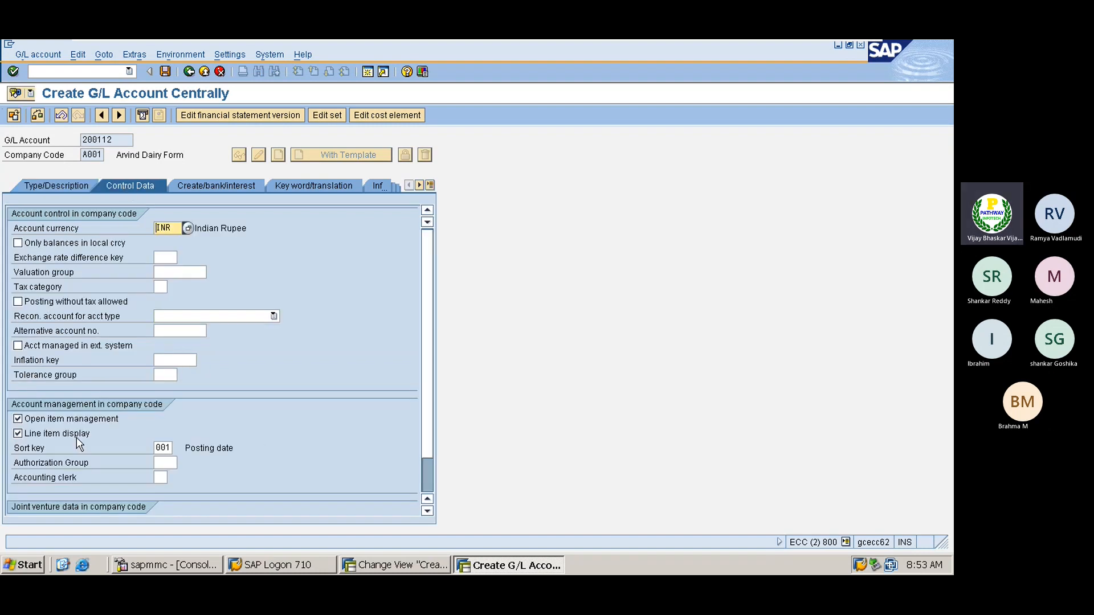
{"action": "left_click", "coordinate": [202, 186]}
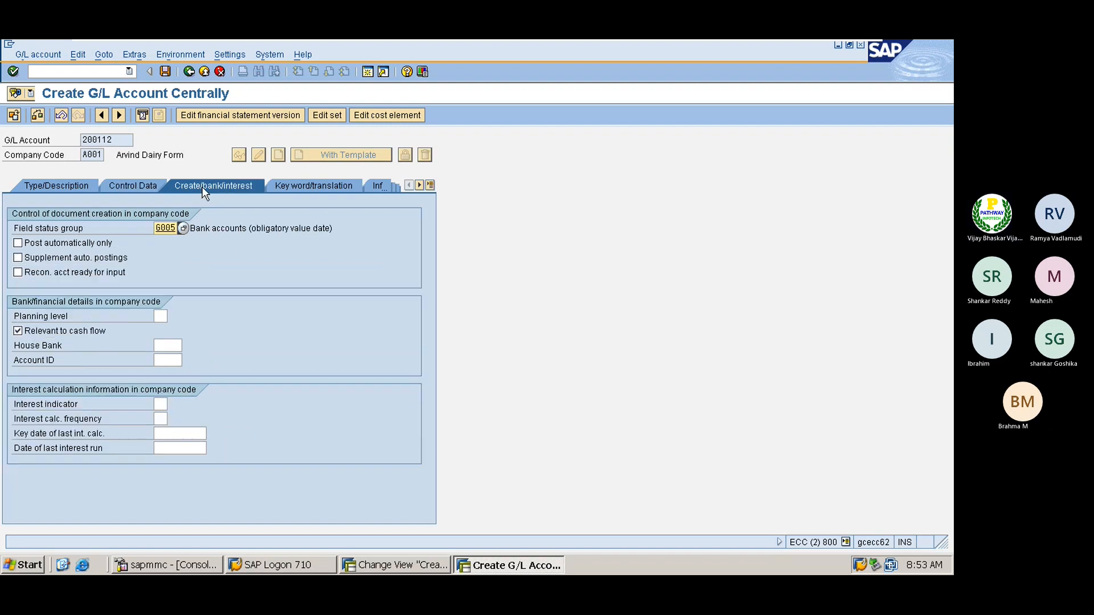
{"action": "left_click", "coordinate": [212, 331]}
{"action": "key", "text": "ctrl+s"}
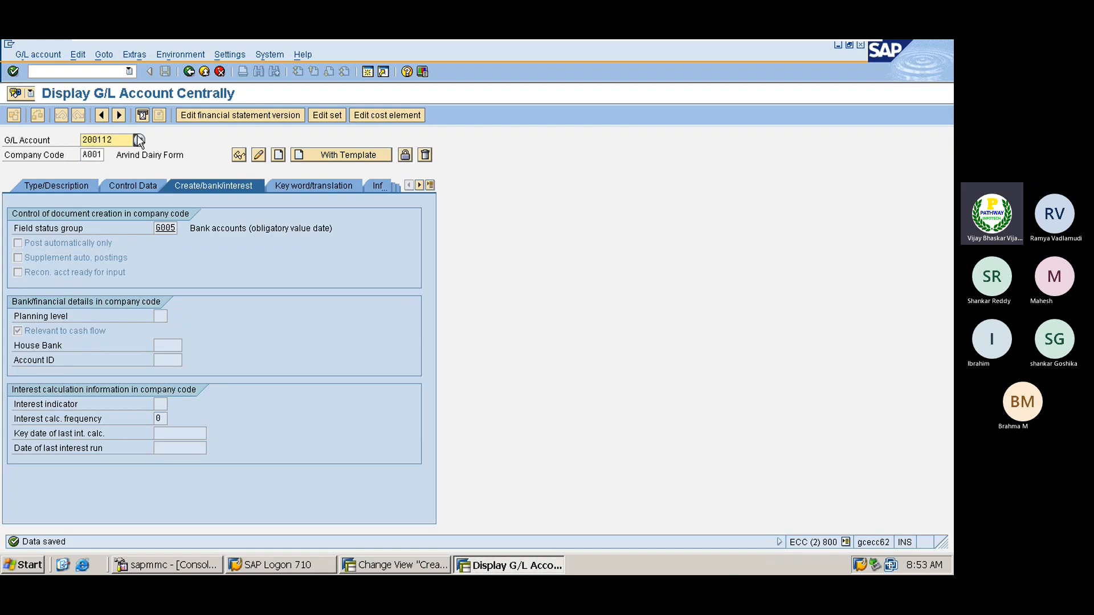
- Start creating G/L account 200113 in company code A001 with account 200112 as the template
{"action": "double_click", "coordinate": [80, 139]}
{"action": "left_click", "coordinate": [125, 141]}
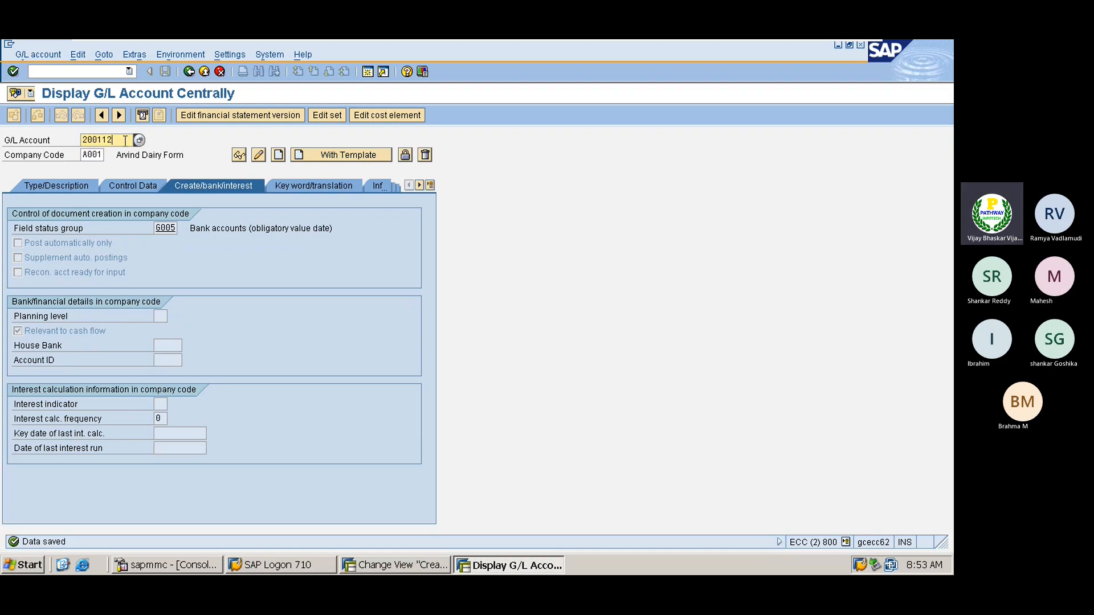
{"action": "key", "text": "BackSpace"}
{"action": "type", "text": "3"}
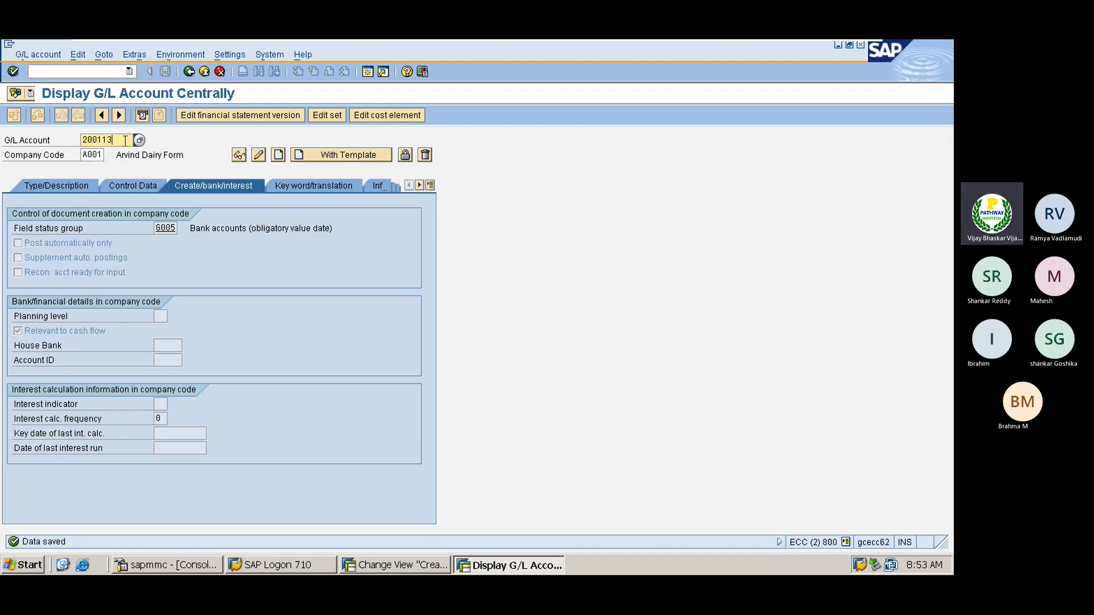
{"action": "left_click", "coordinate": [327, 155]}
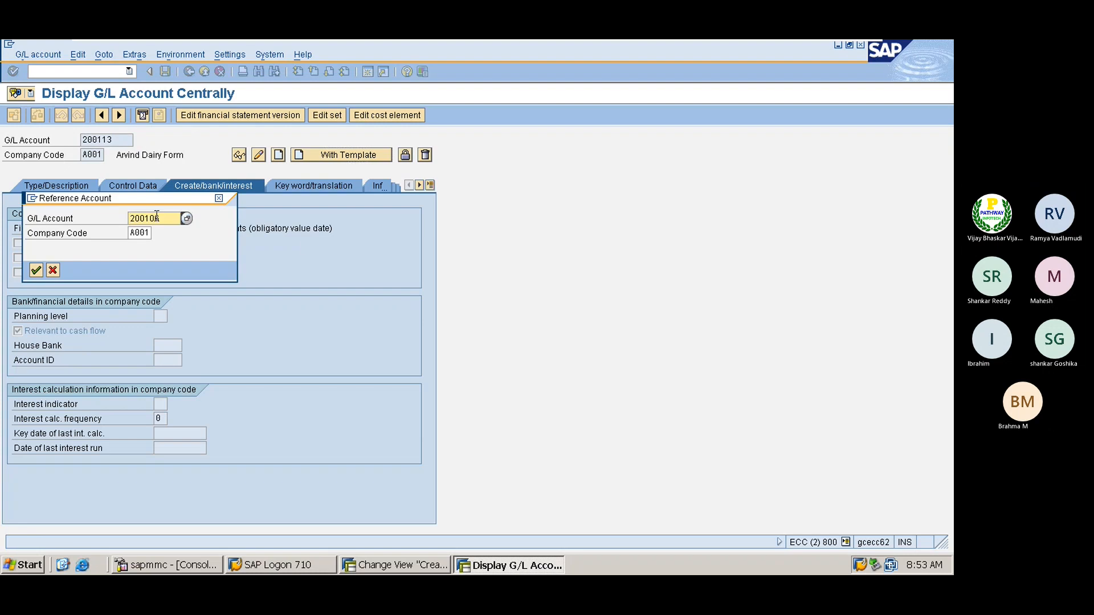
{"action": "key", "text": "BackSpace"}
{"action": "key", "text": "BackSpace"}
{"action": "key", "text": "BackSpace"}
{"action": "key", "text": "BackSpace"}
{"action": "key", "text": "BackSpace"}
{"action": "key", "text": "BackSpace"}
{"action": "type", "text": "200112"}
{"action": "key", "text": "Return"}
- Set the short and long text of account 200113 to "ING-IN Clearing" and save the account
{"action": "left_click", "coordinate": [66, 186]}
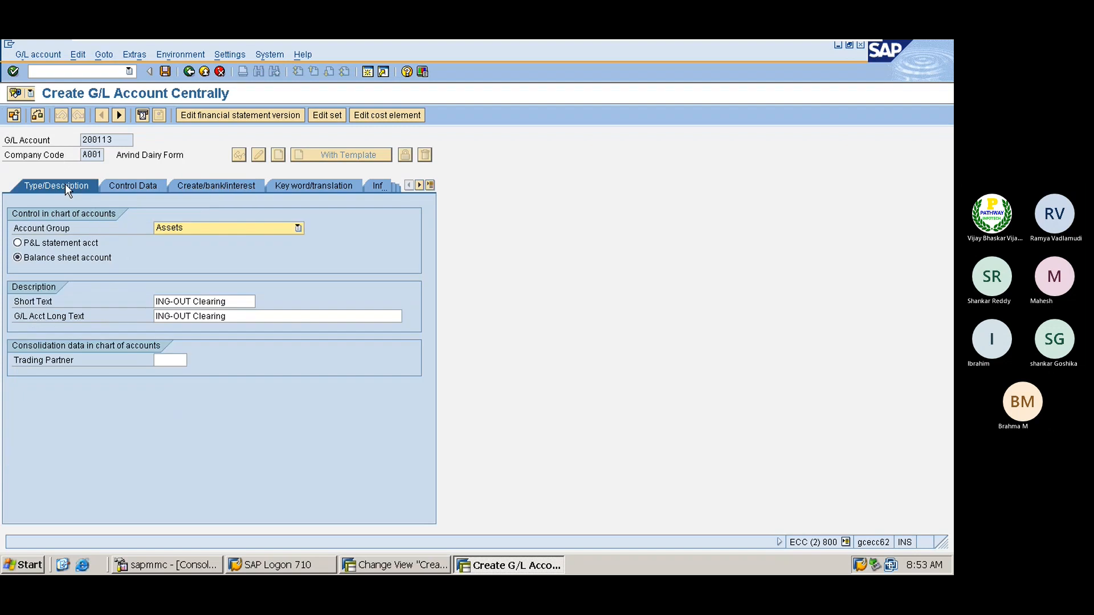
{"action": "left_click", "coordinate": [191, 302]}
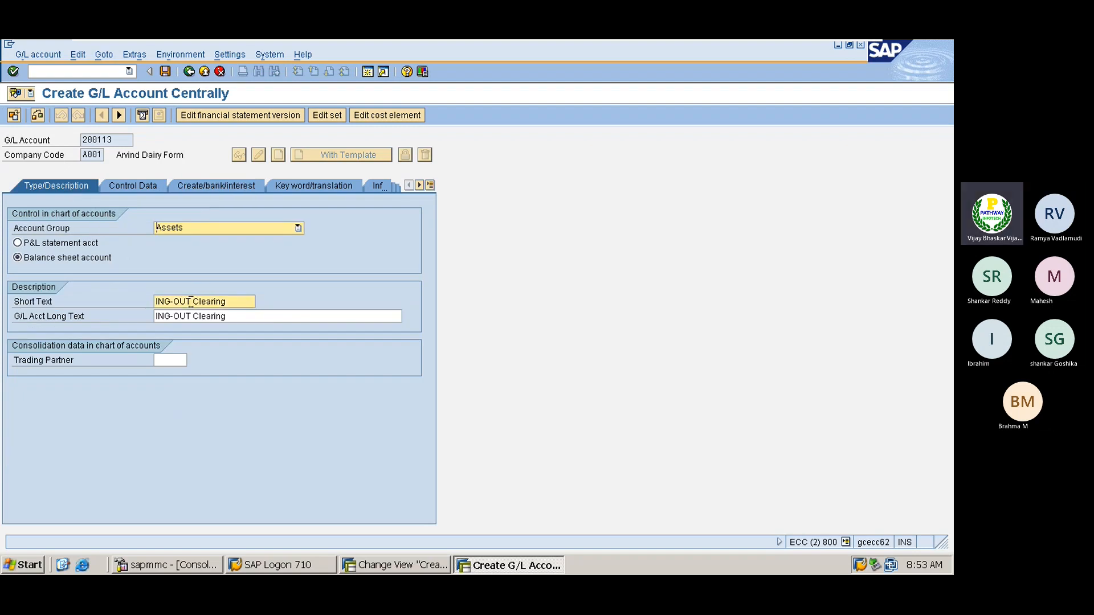
{"action": "key", "text": "BackSpace"}
{"action": "key", "text": "BackSpace"}
{"action": "key", "text": "BackSpace"}
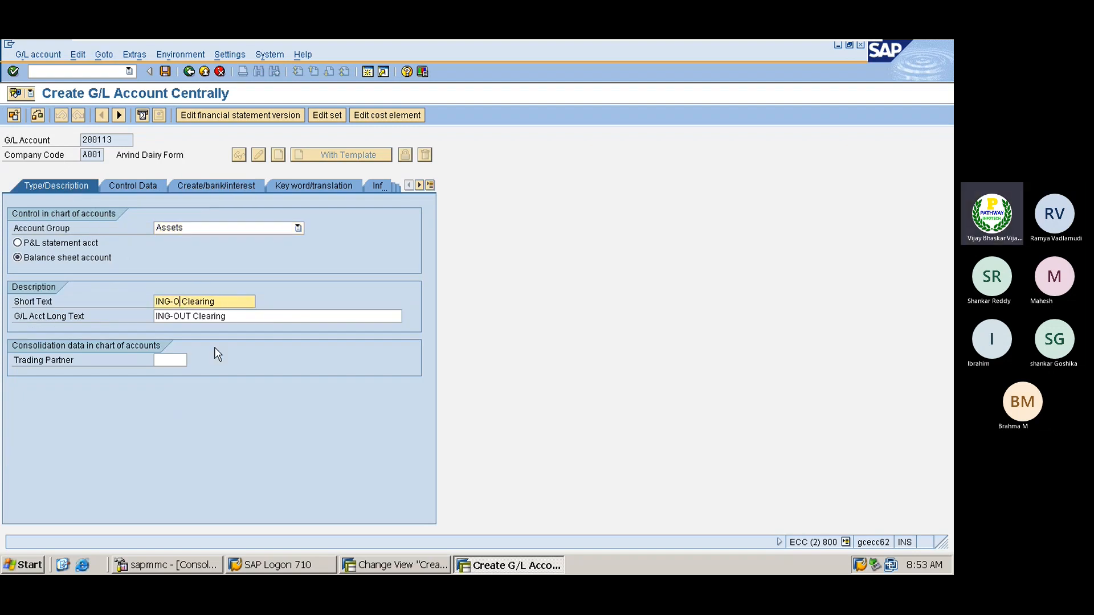
{"action": "type", "text": "IN"}
{"action": "left_click", "coordinate": [191, 316]}
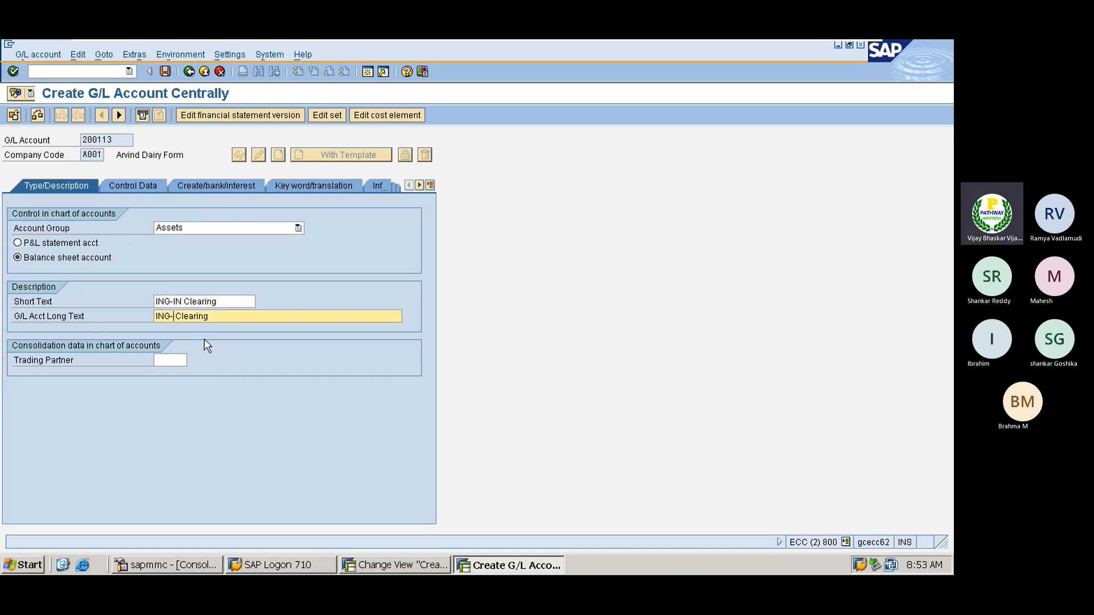
{"action": "type", "text": "IN"}
{"action": "key", "text": "ctrl+s"}
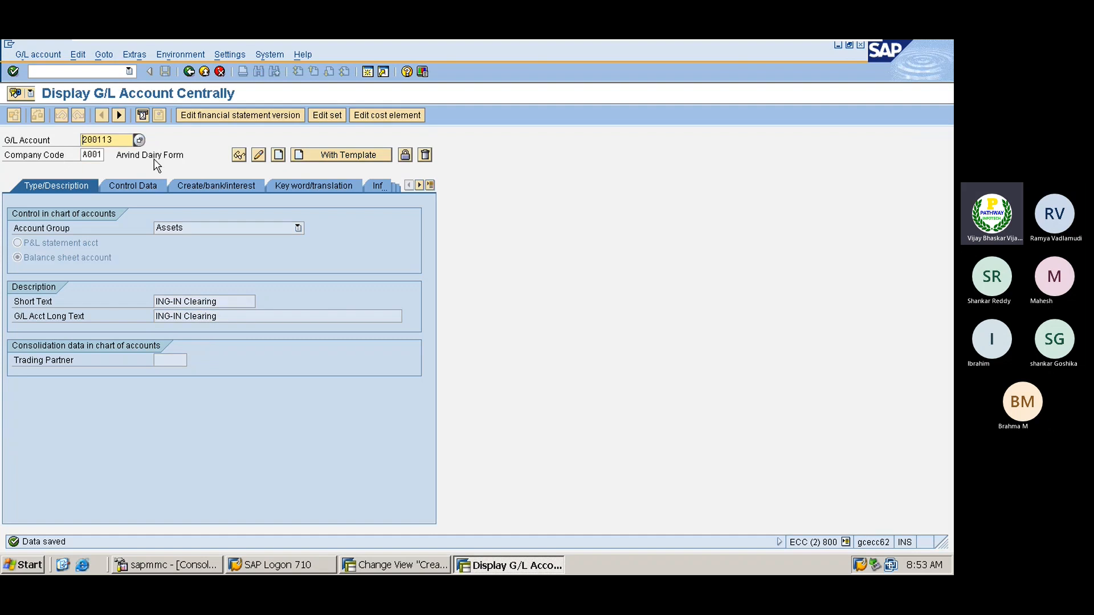
- Look up the existing G/L accounts of company code A001 and enter 400304 as the new expense account number
{"action": "key", "text": "Delete"}
{"action": "key", "text": "Delete"}
{"action": "key", "text": "Delete"}
{"action": "key", "text": "Delete"}
{"action": "key", "text": "Delete"}
{"action": "key", "text": "Delete"}
{"action": "left_click", "coordinate": [139, 140]}
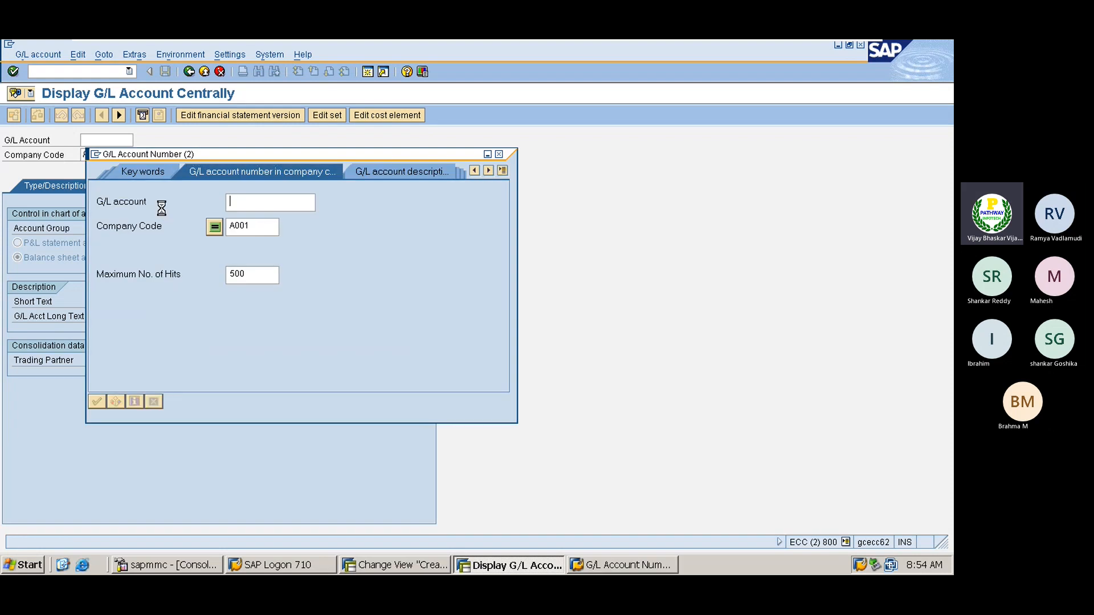
{"action": "key", "text": "Return"}
{"action": "scroll", "coordinate": [182, 481], "scroll_direction": "down", "scroll_amount": 5}
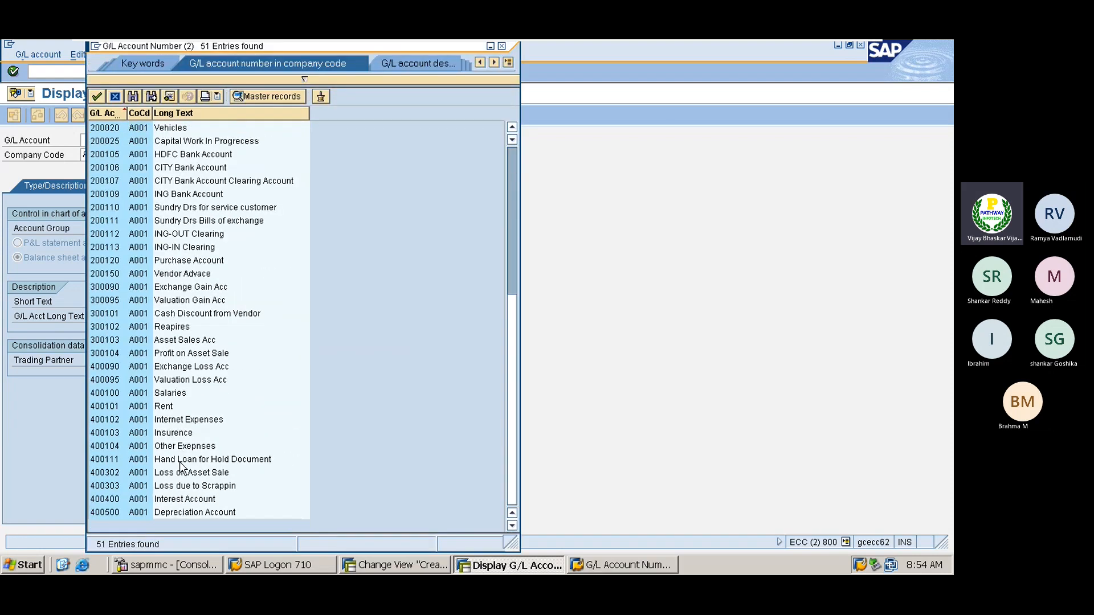
{"action": "double_click", "coordinate": [114, 496]}
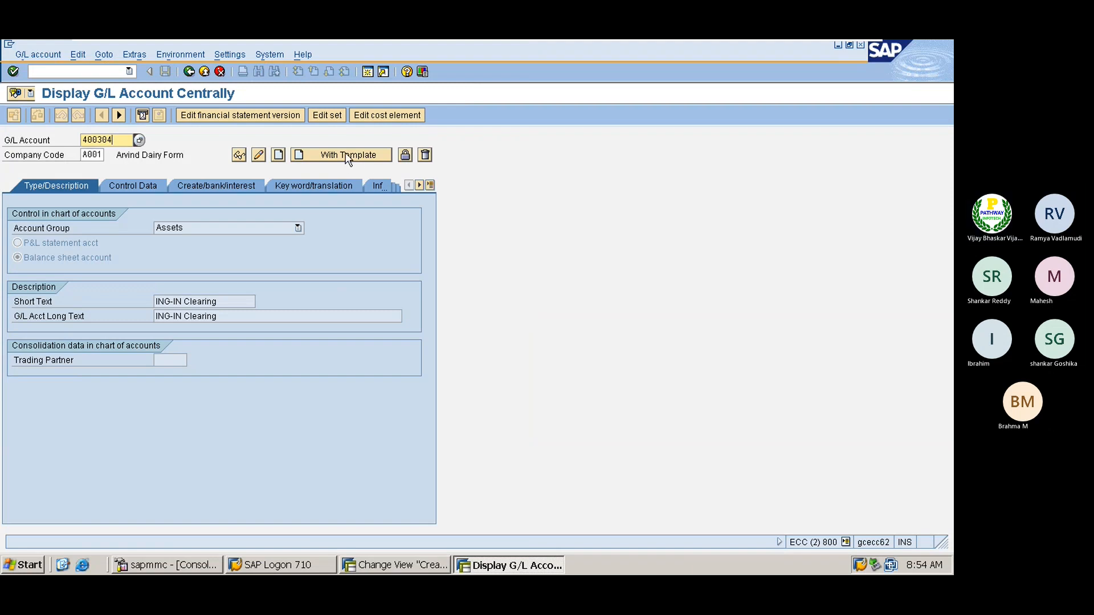
- Start creating G/L account 400304 with account 400303 of company code A001 as the template
{"action": "left_click", "coordinate": [319, 155]}
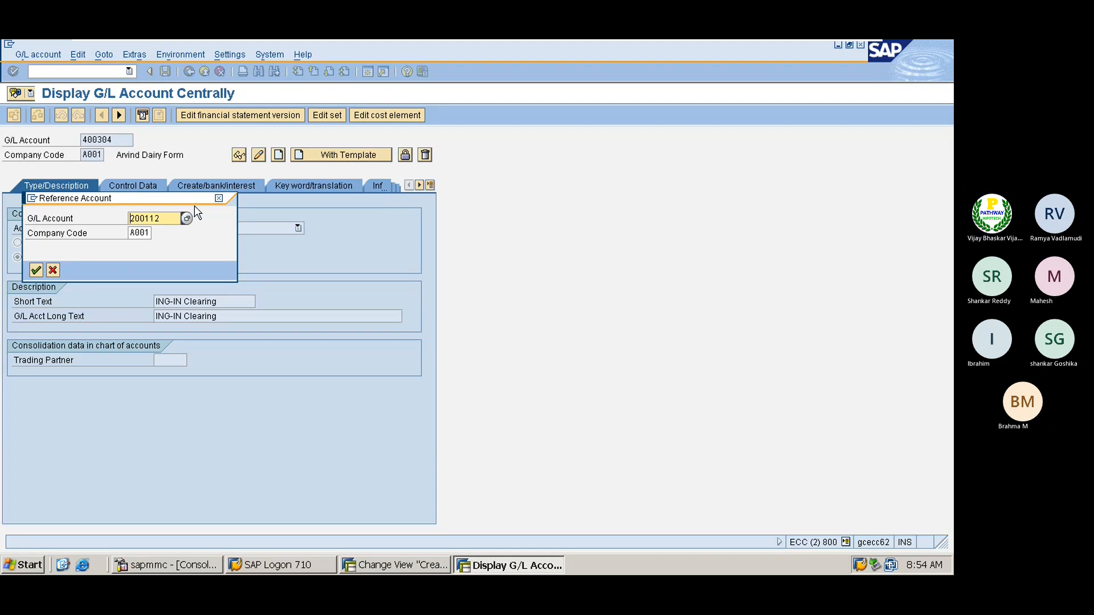
{"action": "type", "text": "400303"}
{"action": "key", "text": "Return"}
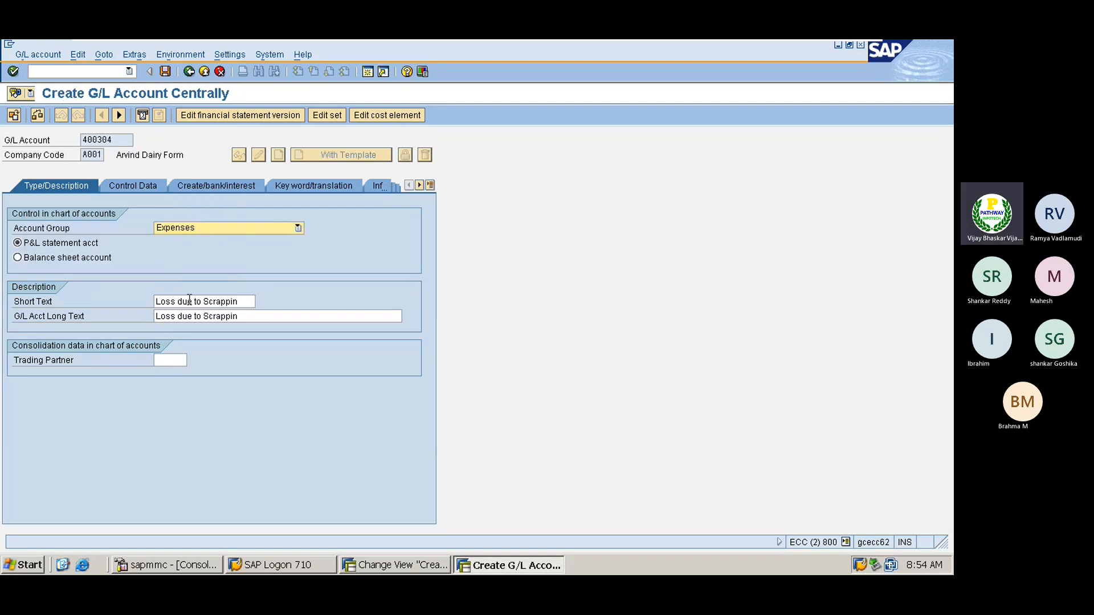
- Set the short text of account 400304 to "Bank Chanrges" and copy it into the long text
{"action": "left_click", "coordinate": [240, 301]}
{"action": "left_click_drag", "start_coordinate": [240, 301], "coordinate": [156, 301]}
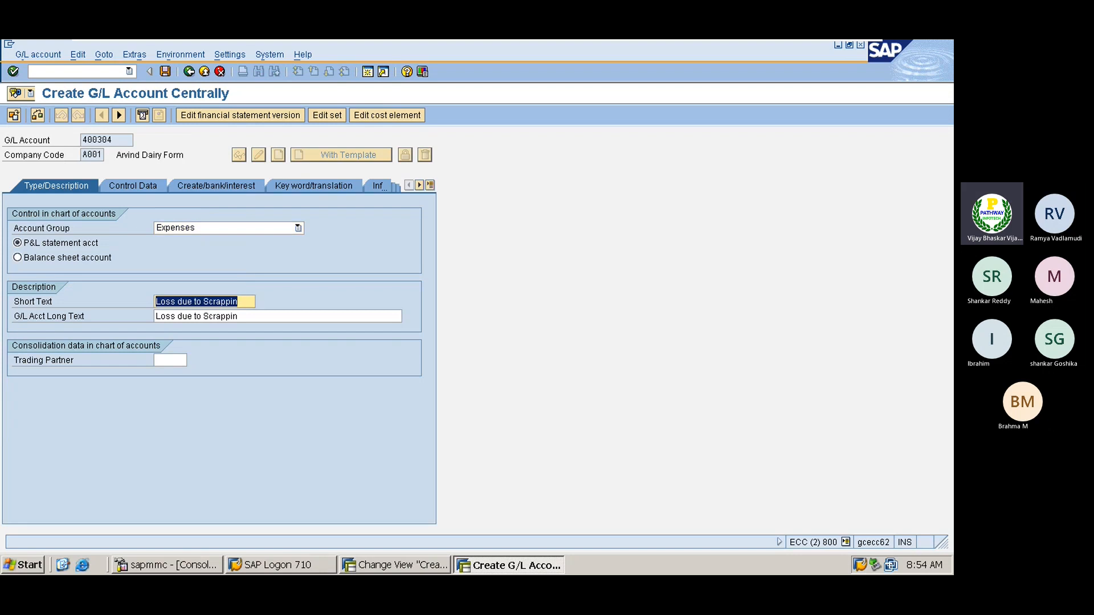
{"action": "type", "text": "Bank Chanrges"}
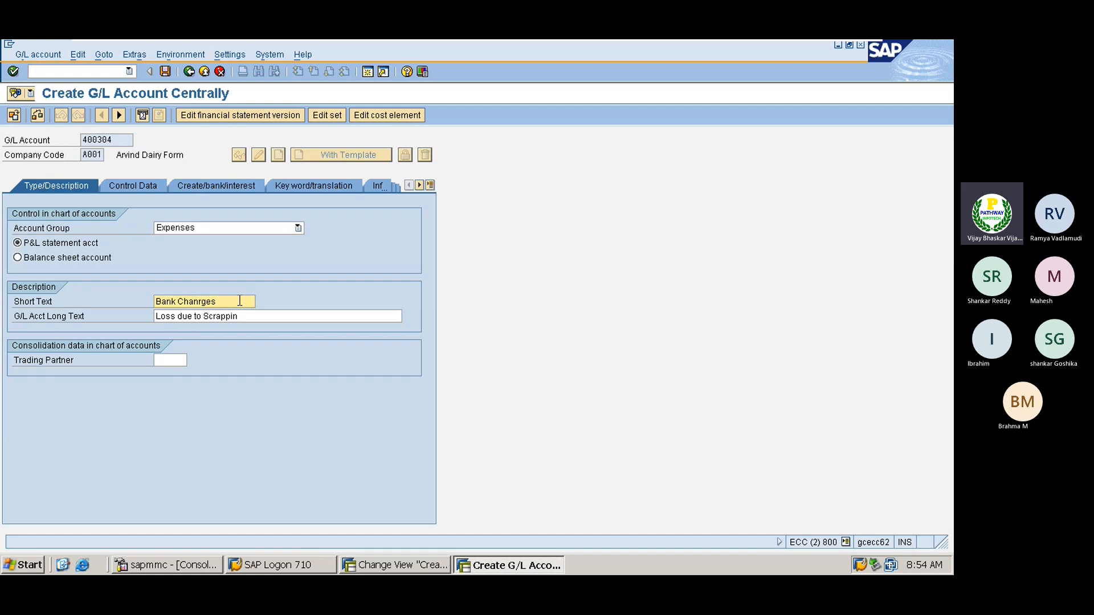
{"action": "left_click_drag", "start_coordinate": [240, 301], "coordinate": [155, 301]}
{"action": "key", "text": "ctrl+c"}
{"action": "key", "text": "Tab"}
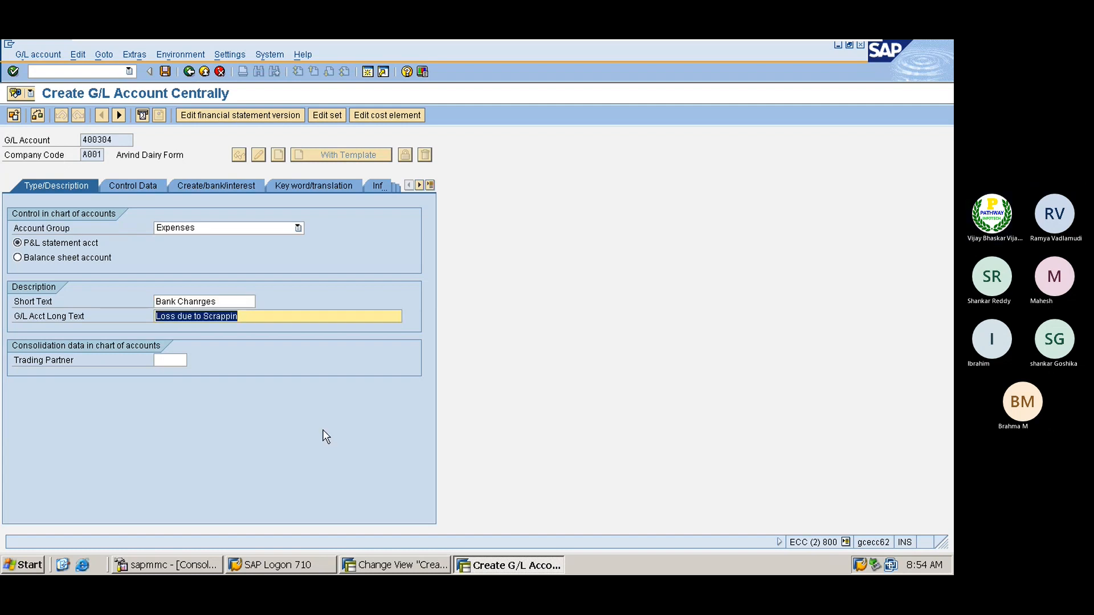
{"action": "key", "text": "ctrl+v"}
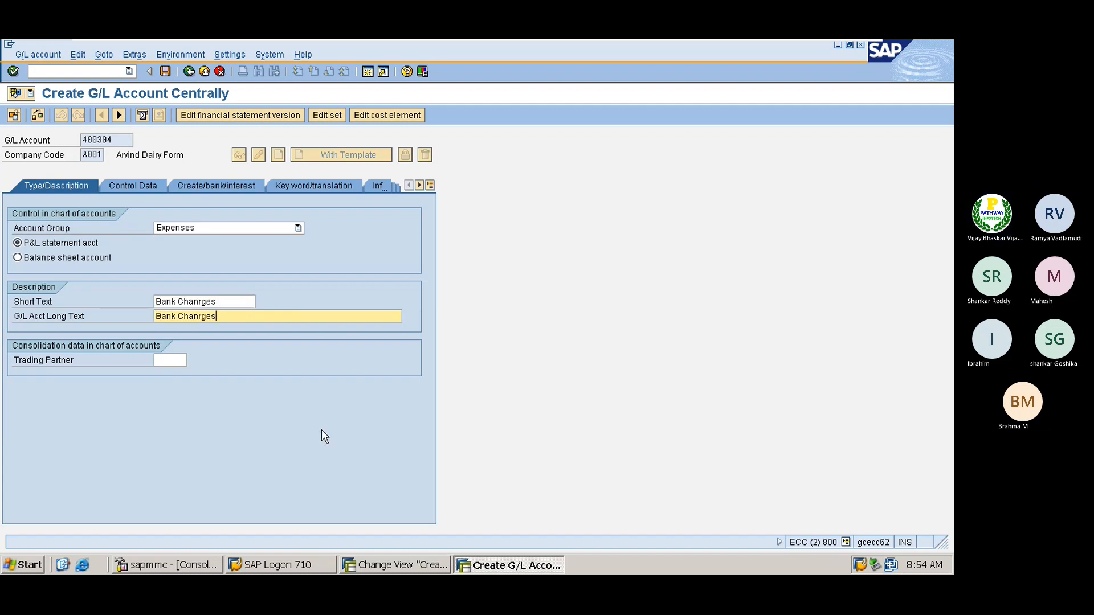
- Check the control data of account 400304, save the account and review its type and description
{"action": "left_click", "coordinate": [132, 187]}
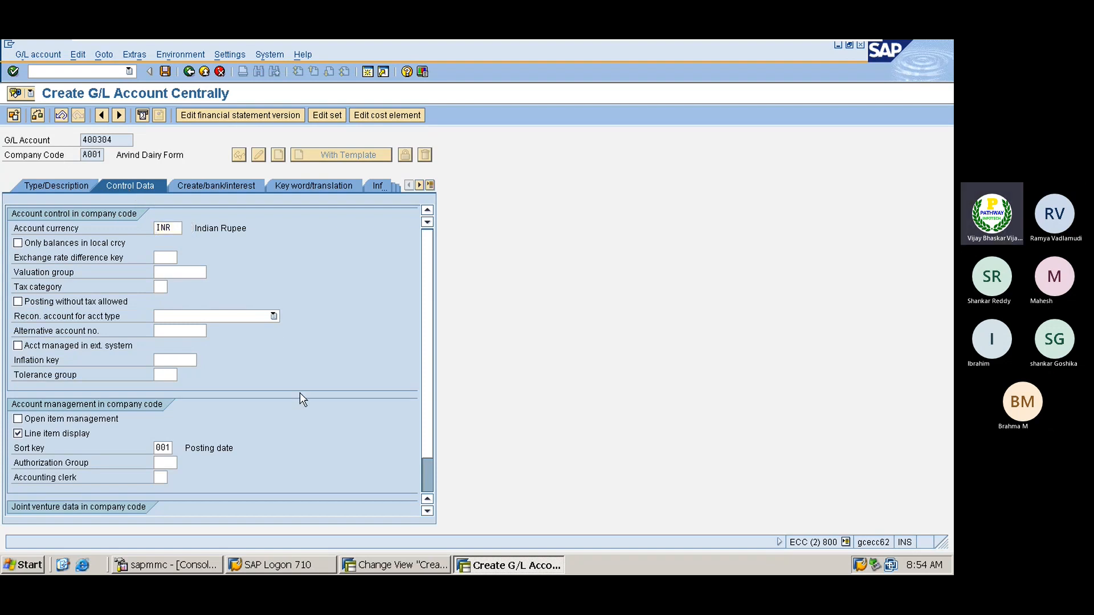
{"action": "key", "text": "ctrl+s"}
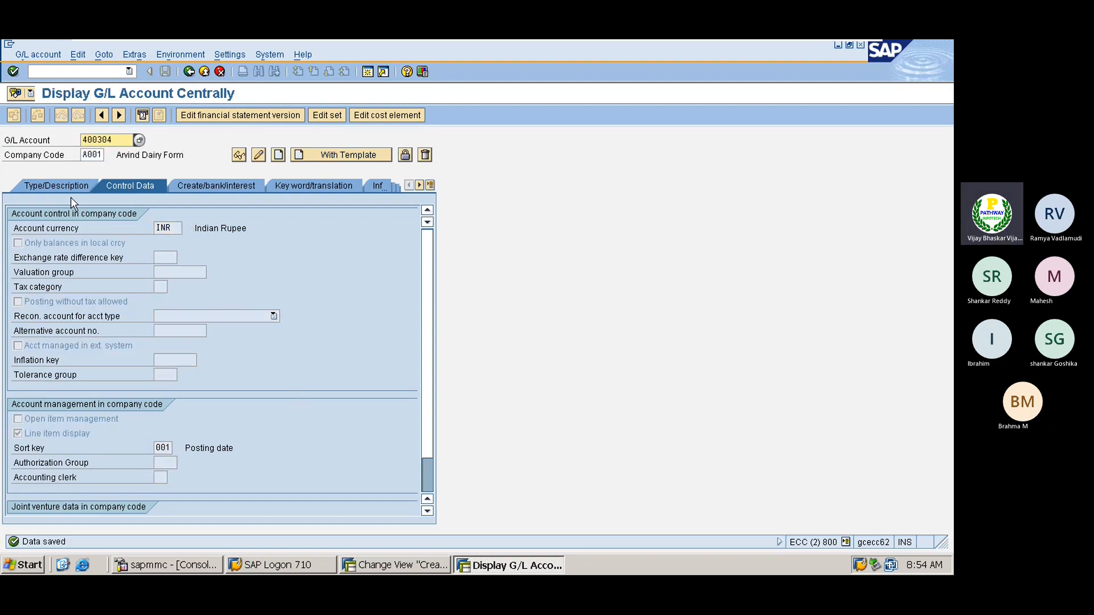
{"action": "left_click", "coordinate": [45, 184]}
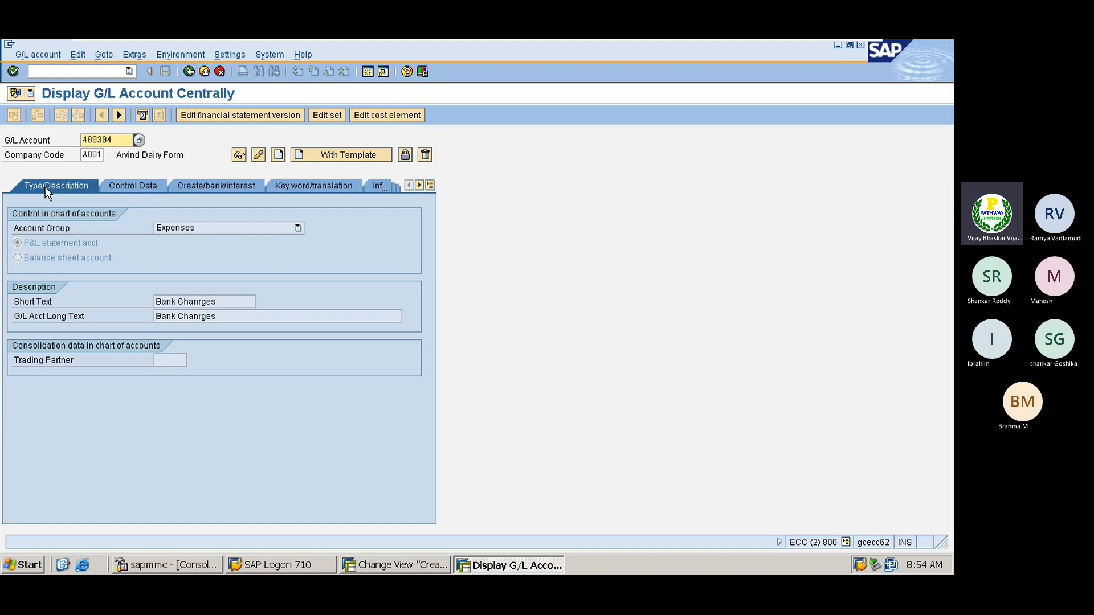
- Open the house bank maintenance for company code A001
{"action": "left_click", "coordinate": [73, 73]}
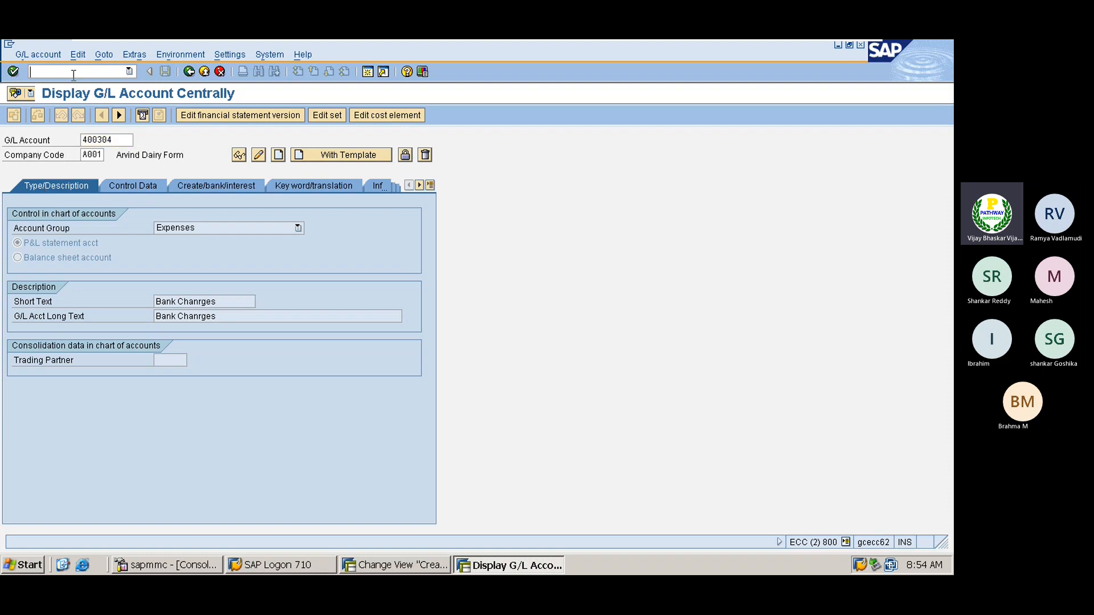
{"action": "type", "text": "/n"}
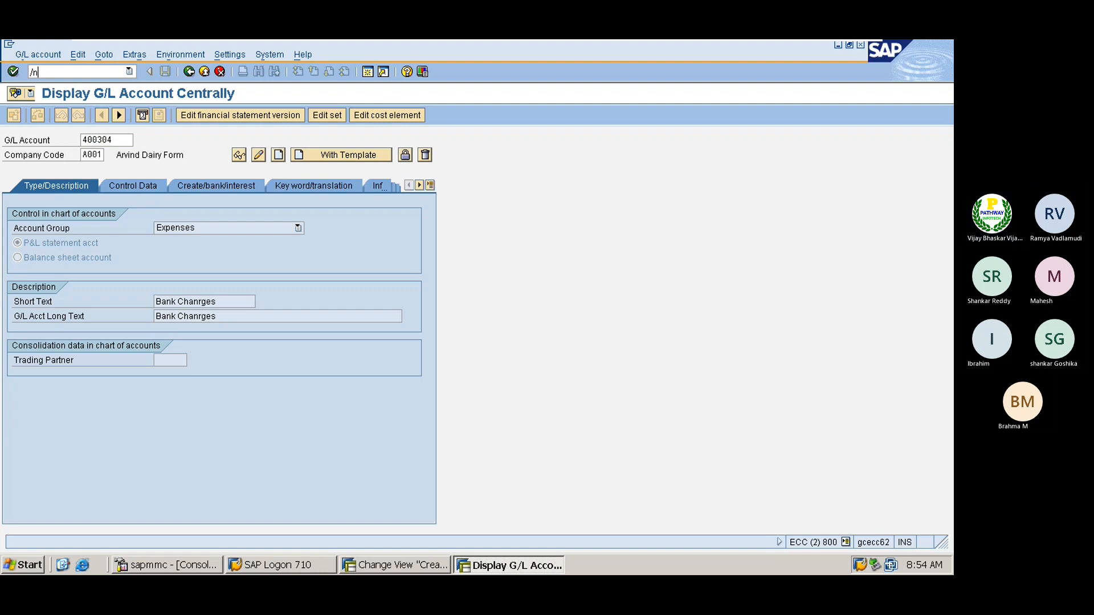
{"action": "type", "text": "fio"}
{"action": "key", "text": "Return"}
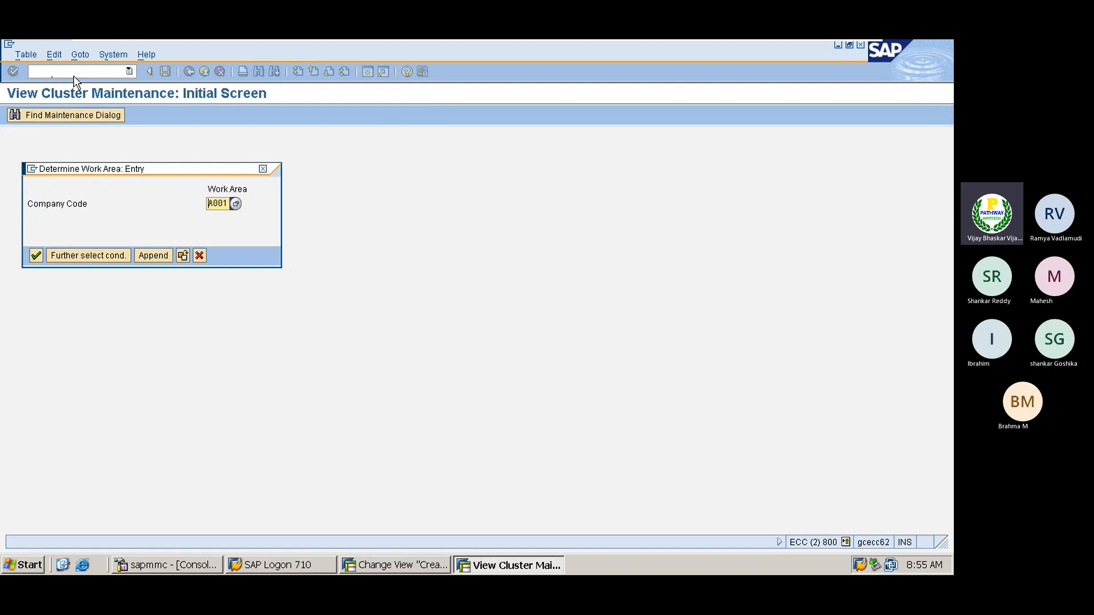
{"action": "key", "text": "Return"}
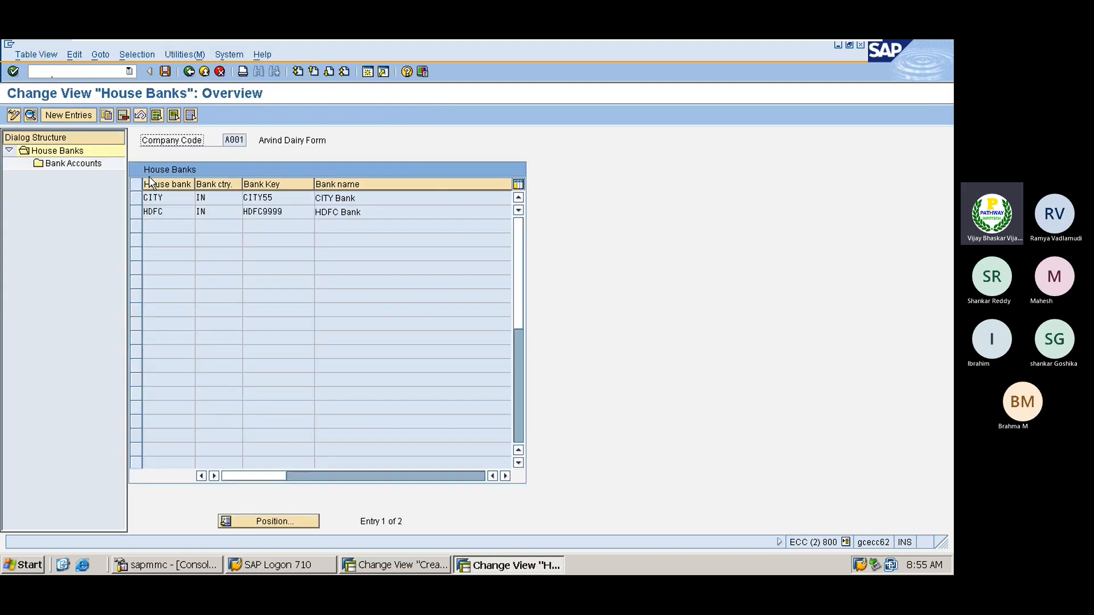
- Add a new house bank ING in company code A001 with bank country IN and bank key ING1123
{"action": "left_click", "coordinate": [69, 115]}
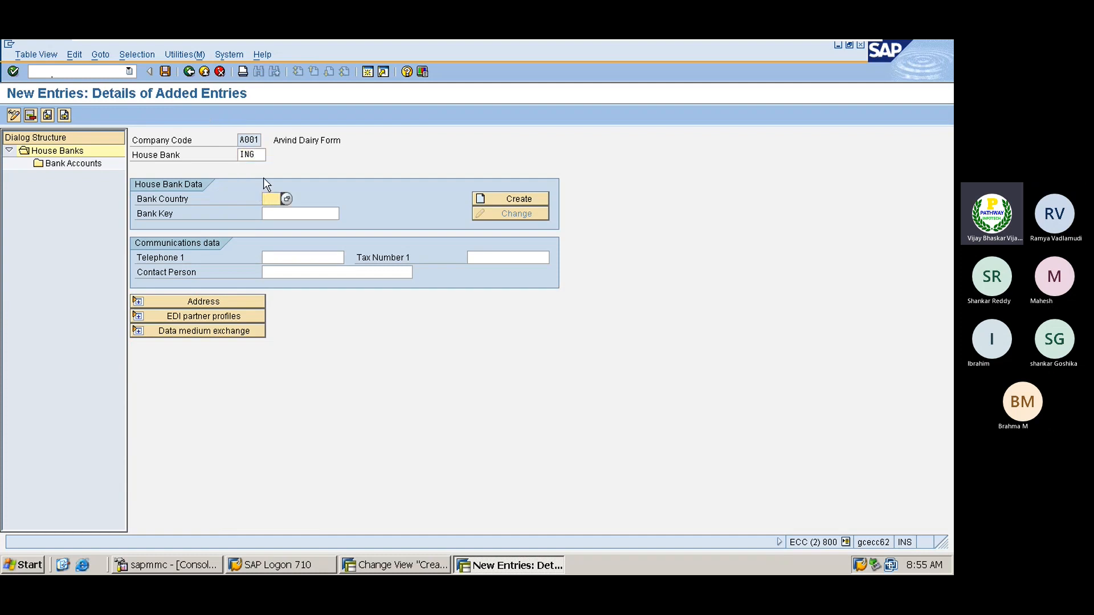
{"action": "type", "text": "IN"}
{"action": "key", "text": "Tab"}
{"action": "type", "text": "ING1123"}
{"action": "key", "text": "Return"}
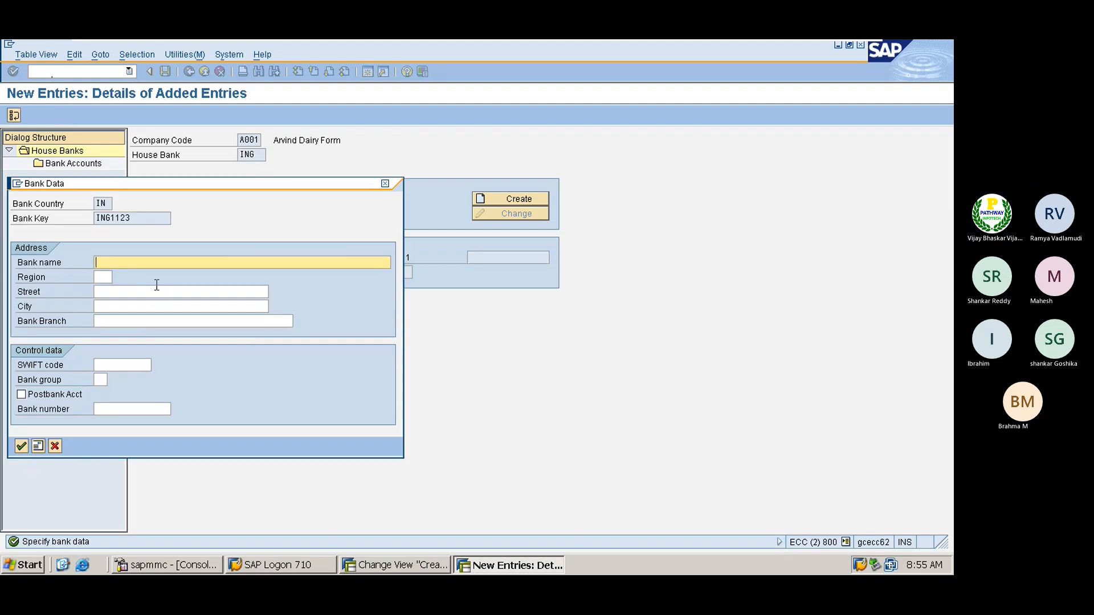
- Fill in the bank data with name "ING Bank", street "Bank Street" and city "Hyderabad", and confirm it
{"action": "type", "text": "ING Bank Acc"}
{"action": "key", "text": "BackSpace"}
{"action": "key", "text": "BackSpace"}
{"action": "key", "text": "BackSpace"}
{"action": "key", "text": "Tab"}
{"action": "key", "text": "Tab"}
{"action": "key", "text": "Down"}
{"action": "key", "text": "Return"}
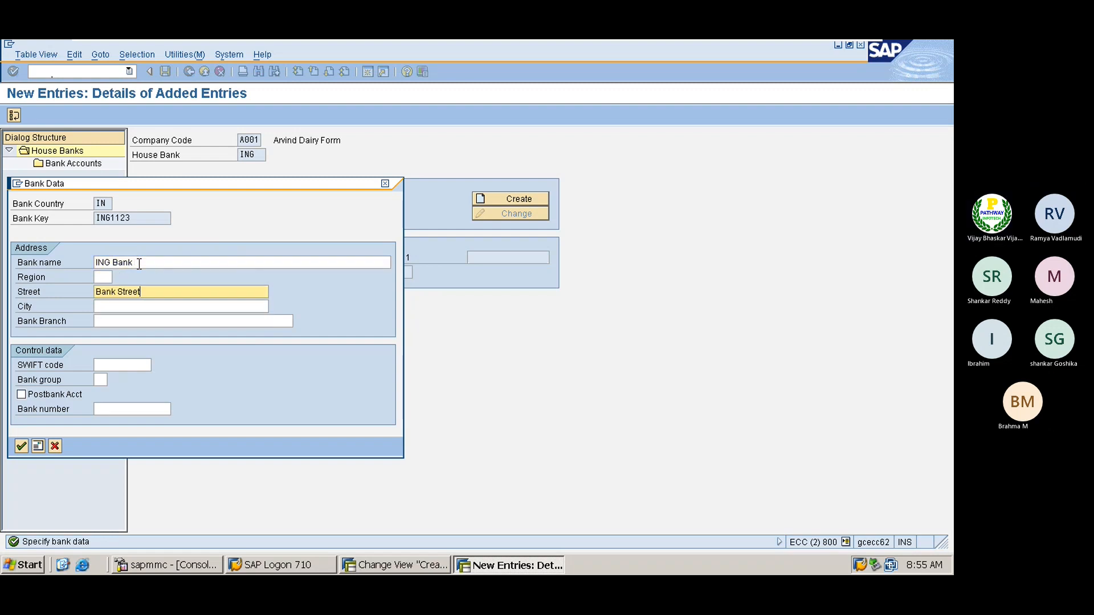
{"action": "key", "text": "Tab"}
{"action": "key", "text": "Down"}
{"action": "key", "text": "Return"}
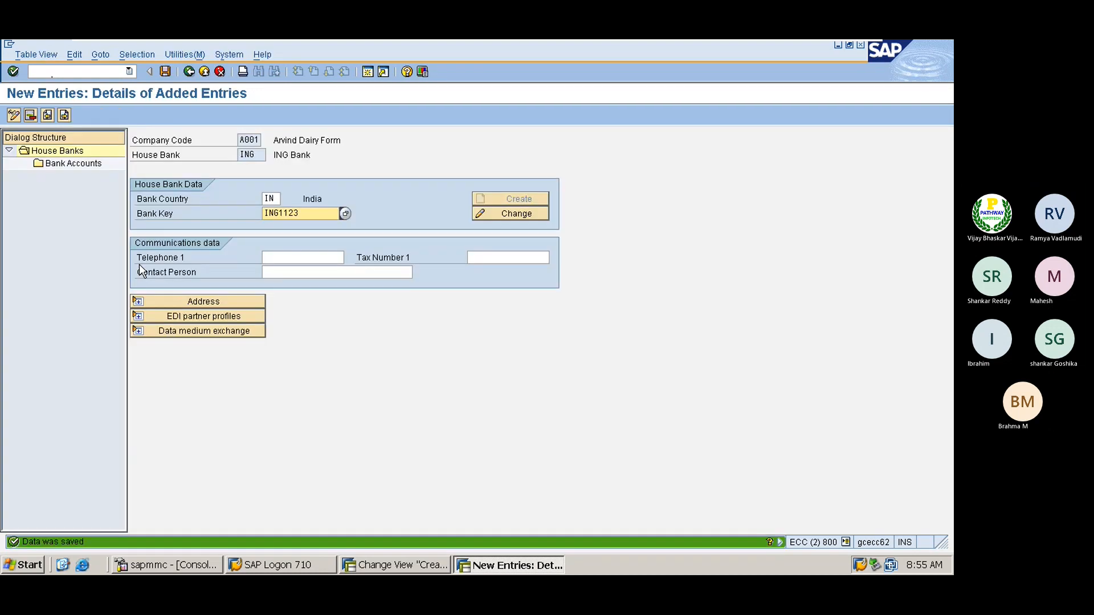
- Add a new bank account under house bank ING with account ID INGC and description "ING Current Account"
{"action": "double_click", "coordinate": [59, 165]}
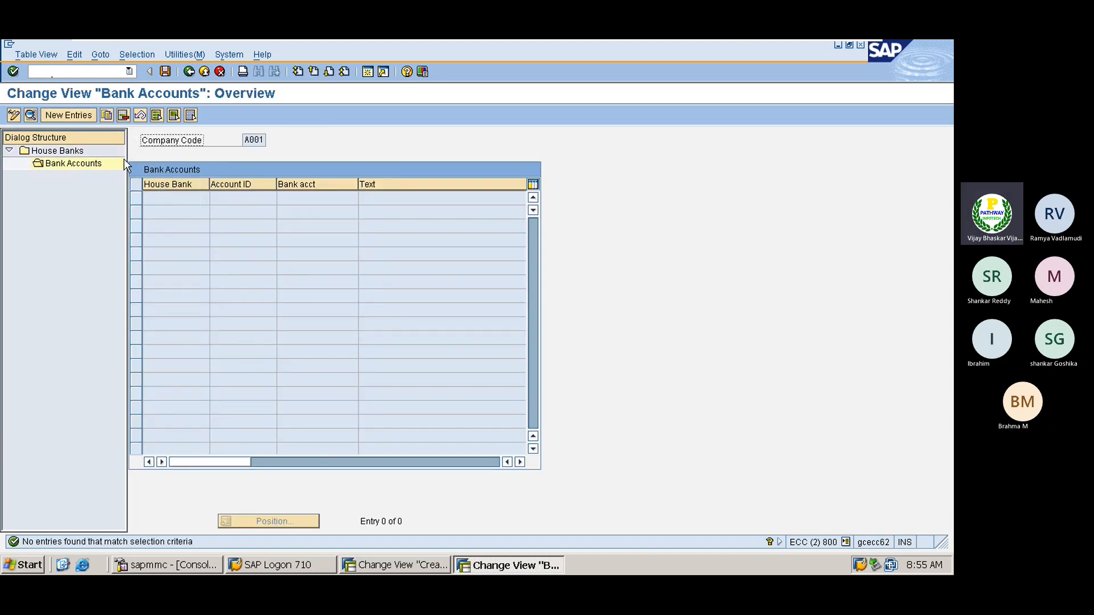
{"action": "left_click", "coordinate": [69, 116]}
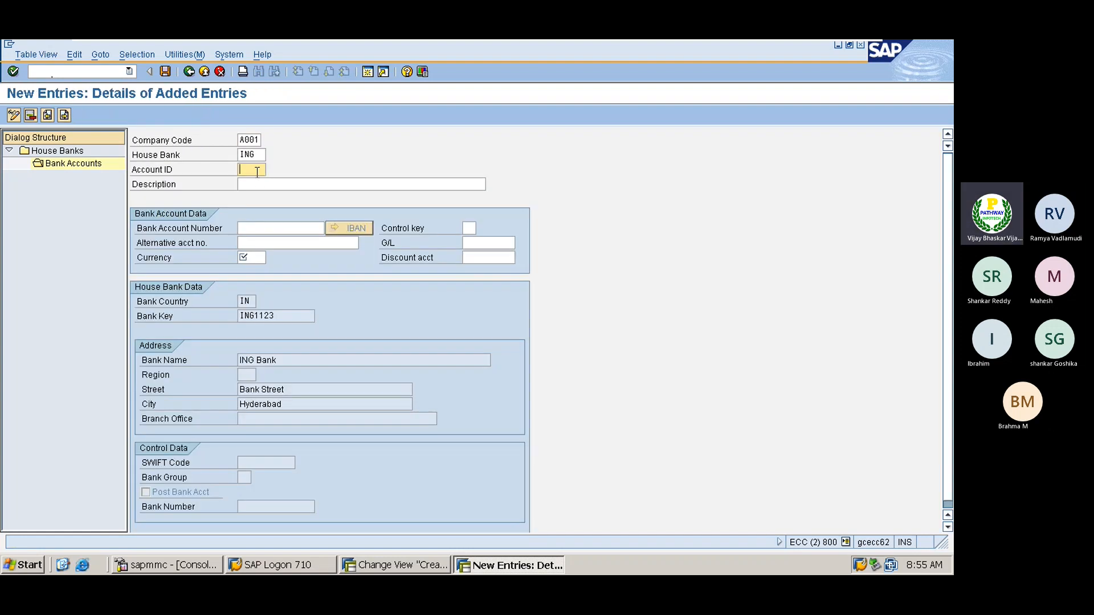
{"action": "type", "text": "IN"}
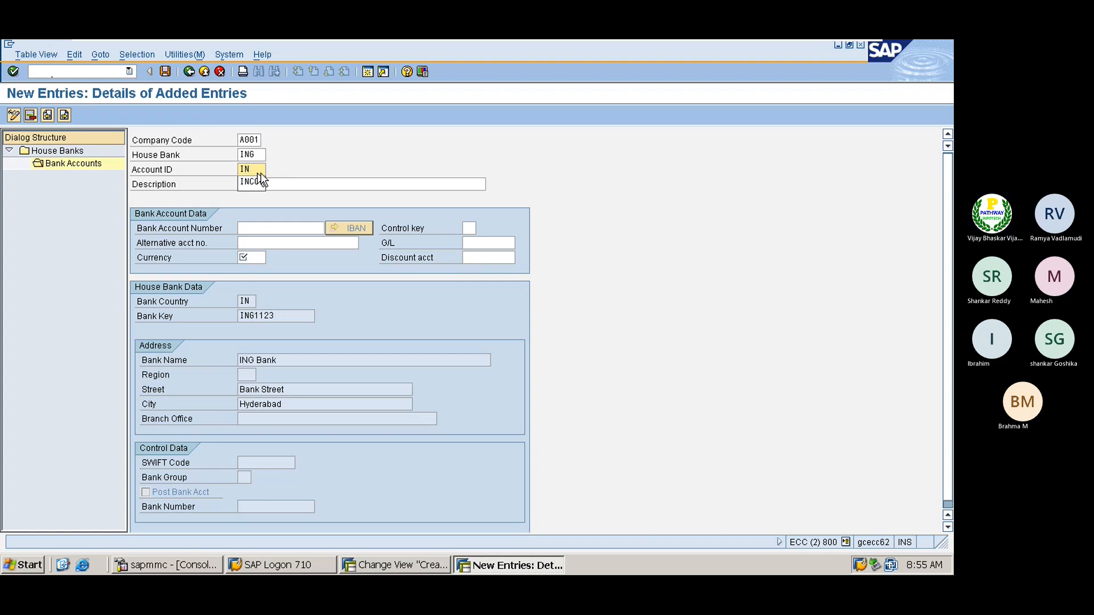
{"action": "type", "text": "GC"}
{"action": "key", "text": "Tab"}
{"action": "type", "text": "I"}
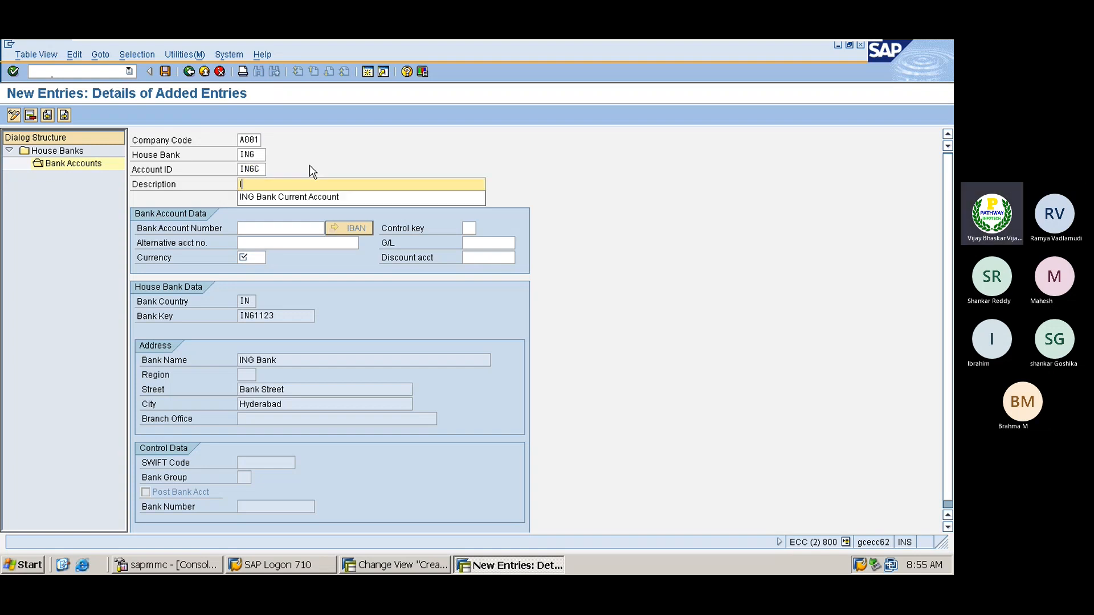
{"action": "type", "text": "NG Current A"}
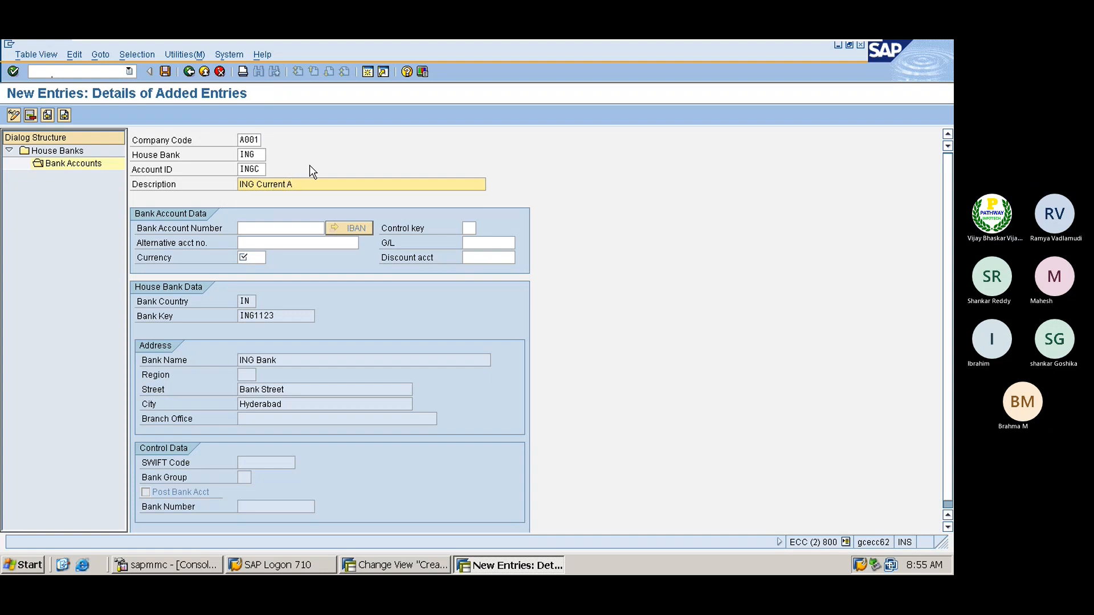
{"action": "type", "text": "ccount"}
- Enter the bank account number for INGC and set its currency to INR
{"action": "left_click", "coordinate": [271, 228]}
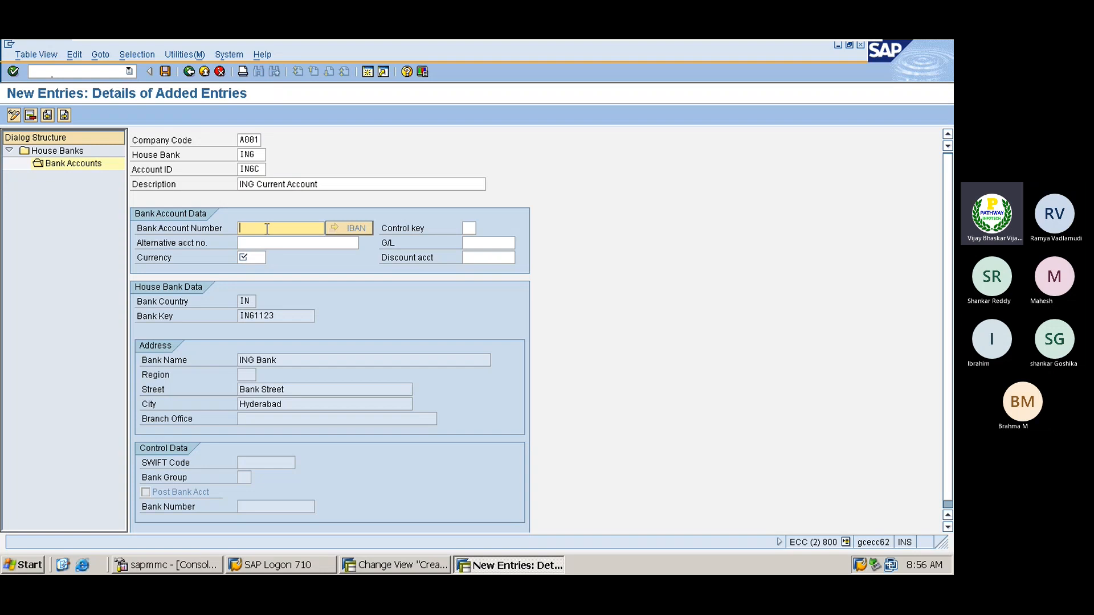
{"action": "type", "text": "690000"}
{"action": "key", "text": "BackSpace"}
{"action": "key", "text": "BackSpace"}
{"action": "key", "text": "BackSpace"}
{"action": "key", "text": "BackSpace"}
{"action": "key", "text": "BackSpace"}
{"action": "key", "text": "BackSpace"}
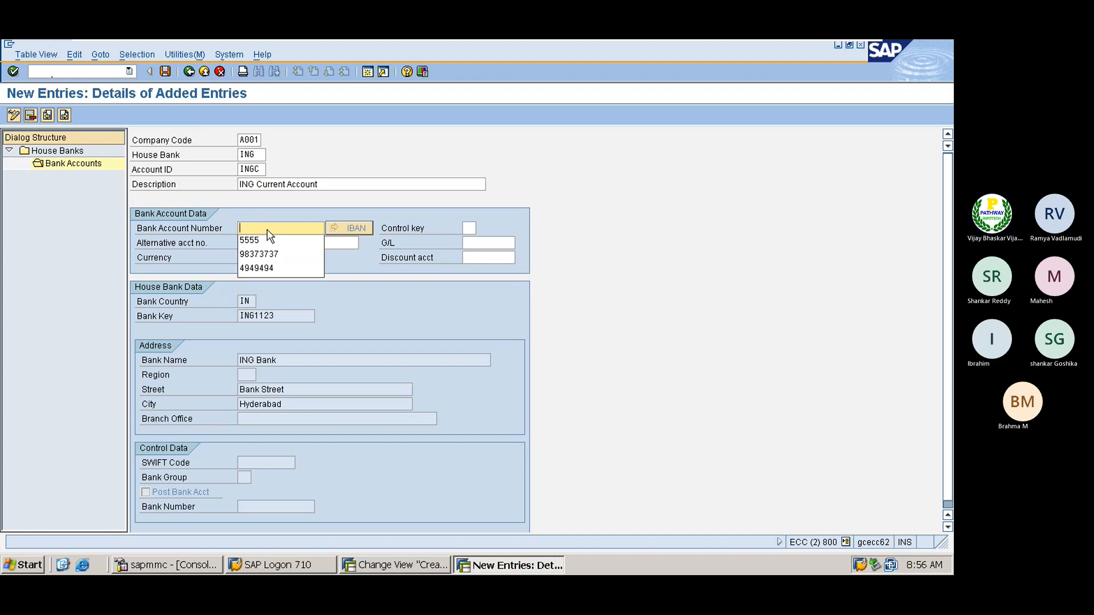
{"action": "type", "text": "9"}
{"action": "key", "text": "BackSpace"}
{"action": "type", "text": "5555555"}
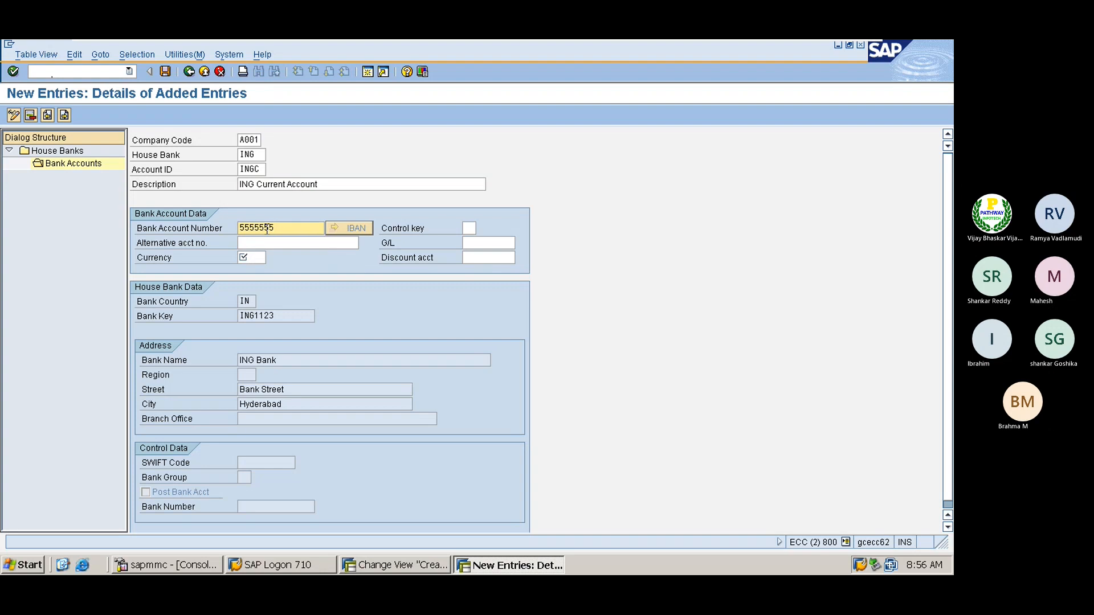
{"action": "type", "text": "555"}
{"action": "left_click", "coordinate": [251, 257]}
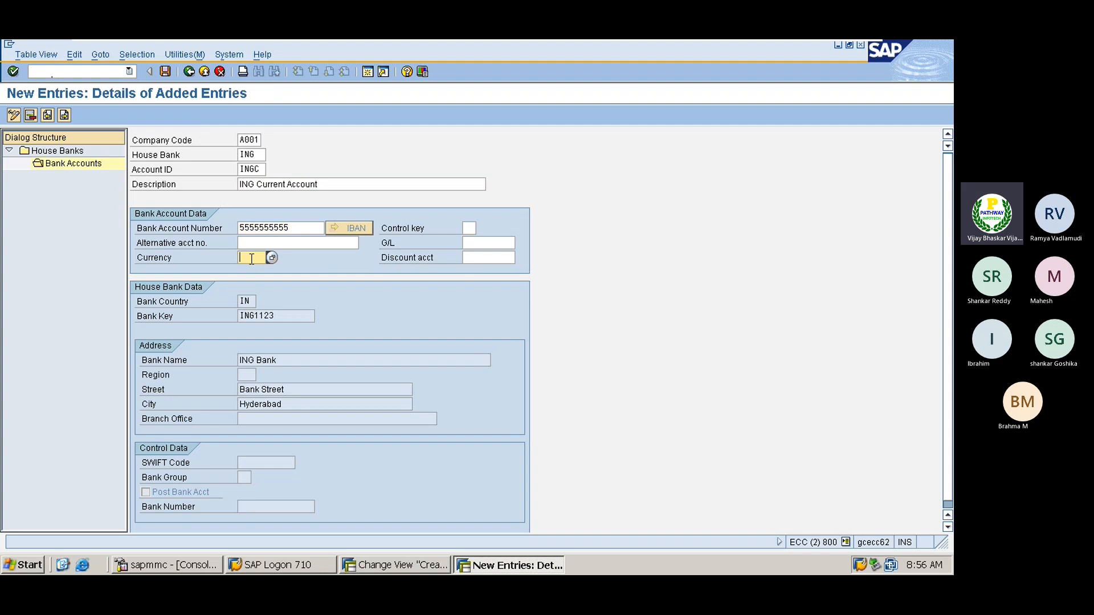
{"action": "type", "text": "INR"}
{"action": "key", "text": "Tab"}
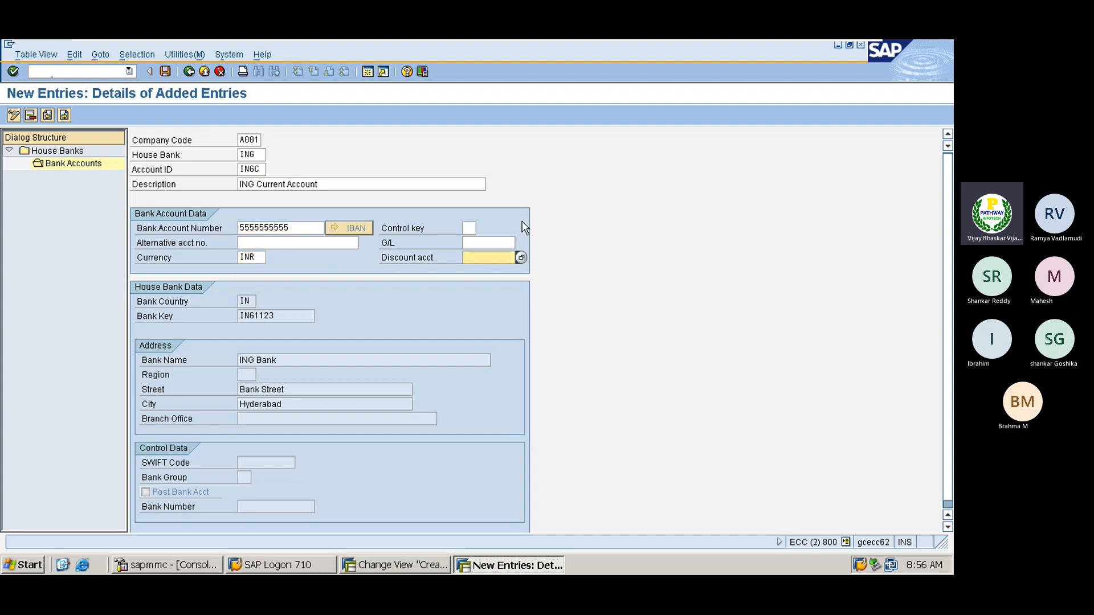
- Assign the ING Bank Account G/L 200109 from company code A001 to bank account INGC and save the entry
{"action": "left_click", "coordinate": [488, 244]}
{"action": "left_click", "coordinate": [521, 244]}
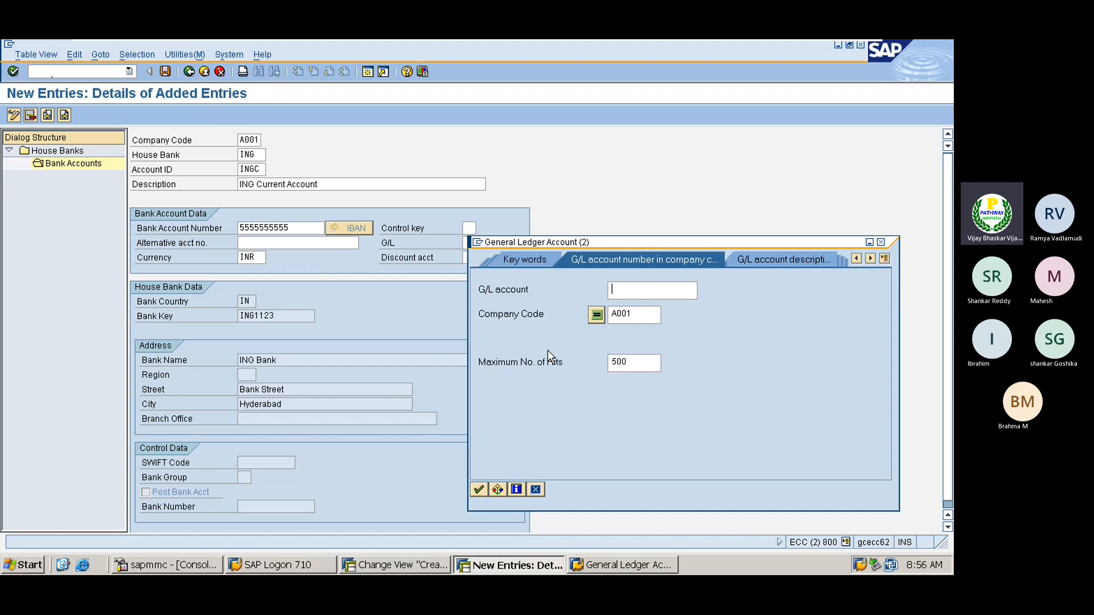
{"action": "key", "text": "Return"}
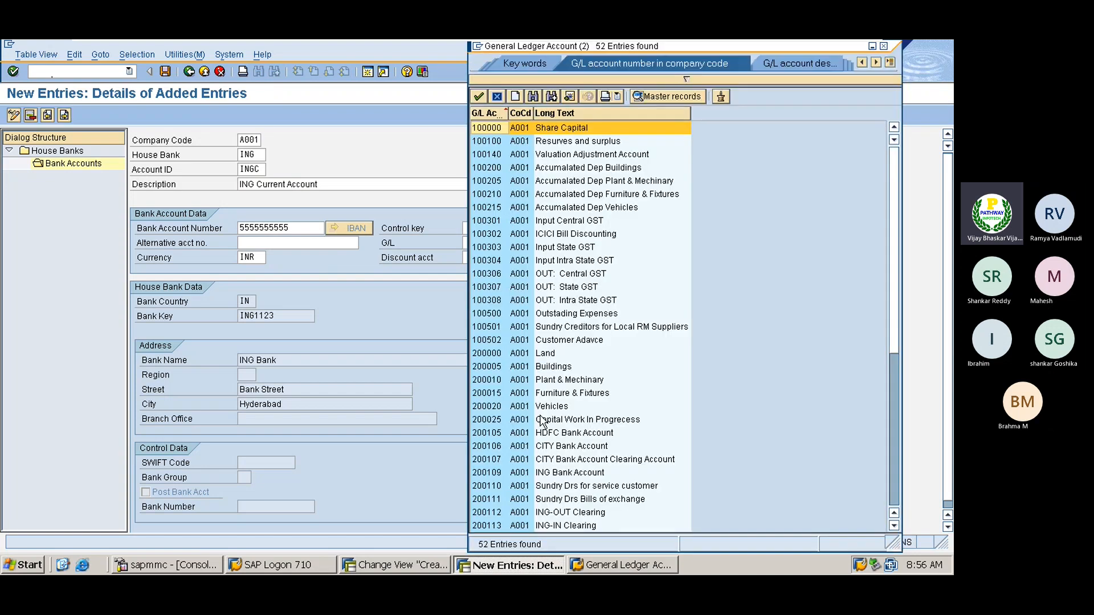
{"action": "double_click", "coordinate": [518, 477]}
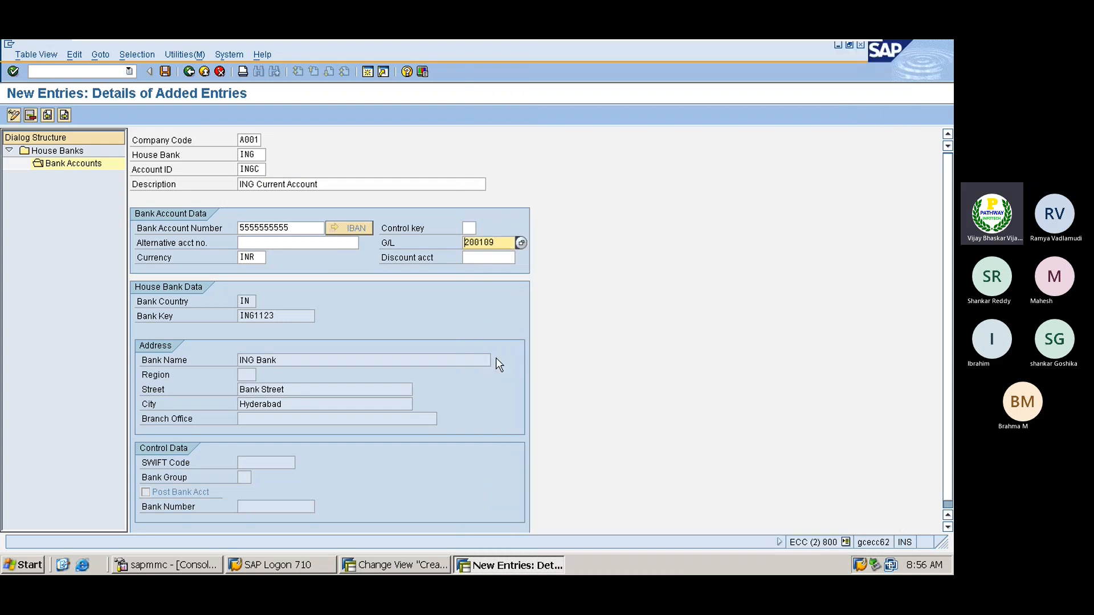
{"action": "key", "text": "Return"}
{"action": "left_click", "coordinate": [165, 71]}
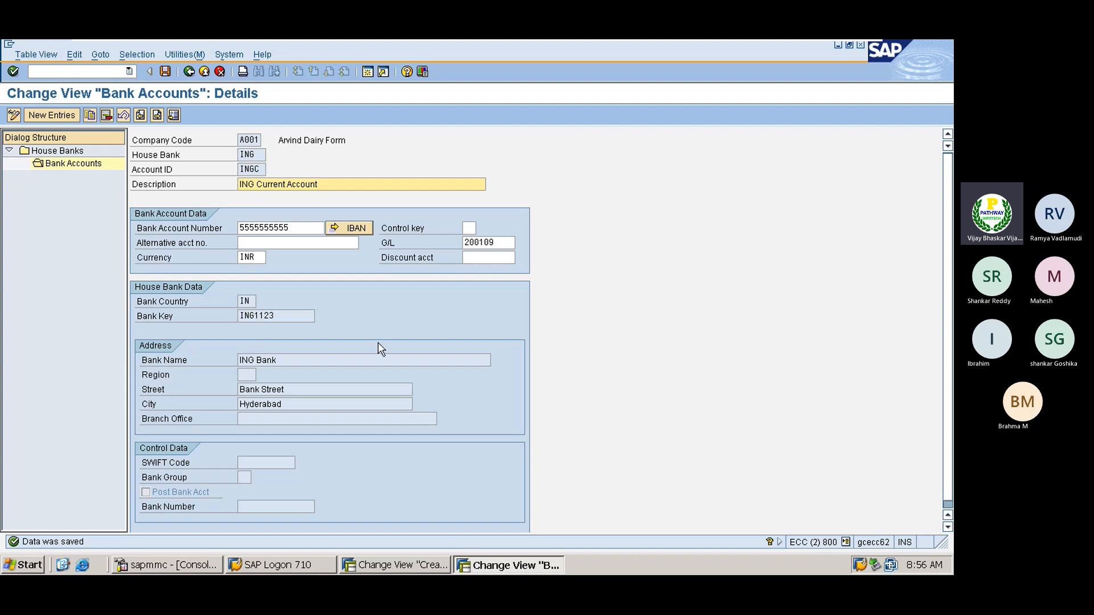
- In the session with the account symbols view, add a new account symbol ARVM with the text "Main Bank"
{"action": "left_click", "coordinate": [380, 570]}
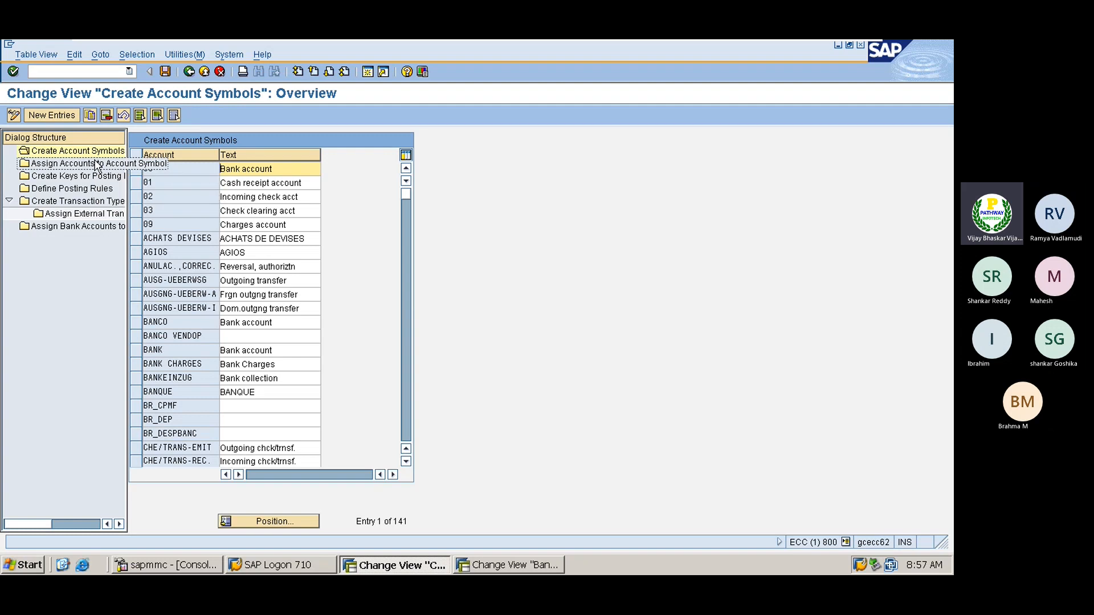
{"action": "left_click", "coordinate": [170, 171]}
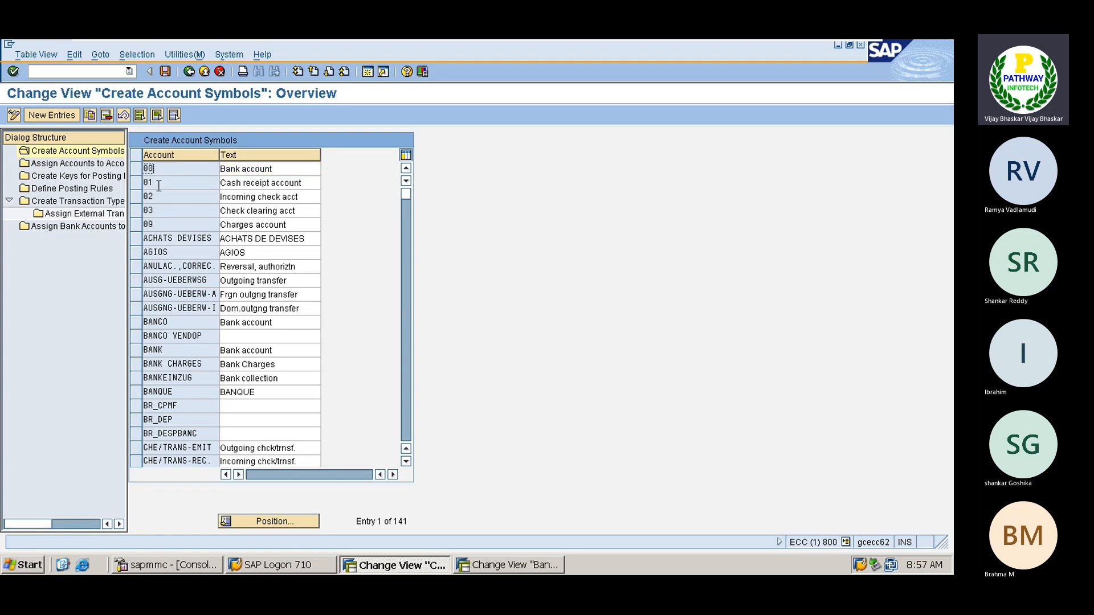
{"action": "left_click", "coordinate": [55, 120]}
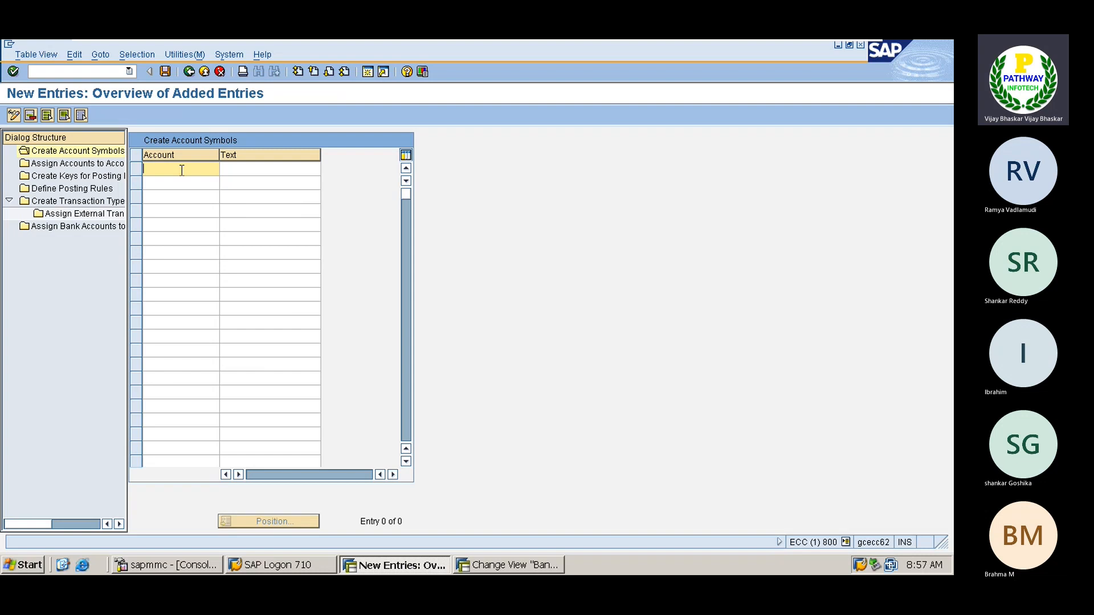
{"action": "type", "text": "A"}
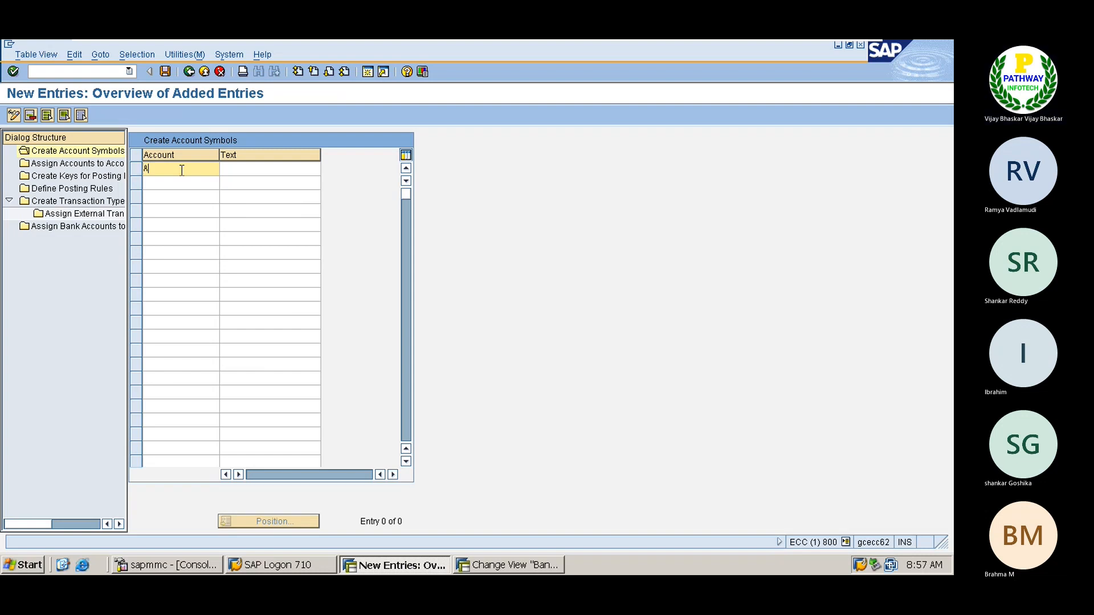
{"action": "type", "text": "R"}
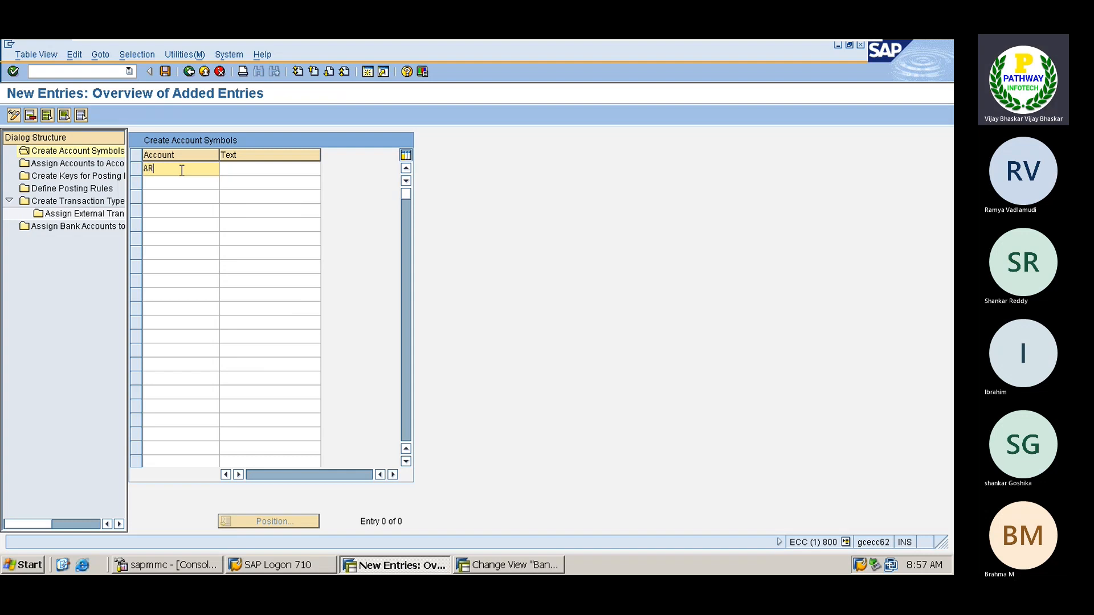
{"action": "key", "text": "BackSpace"}
{"action": "key", "text": "BackSpace"}
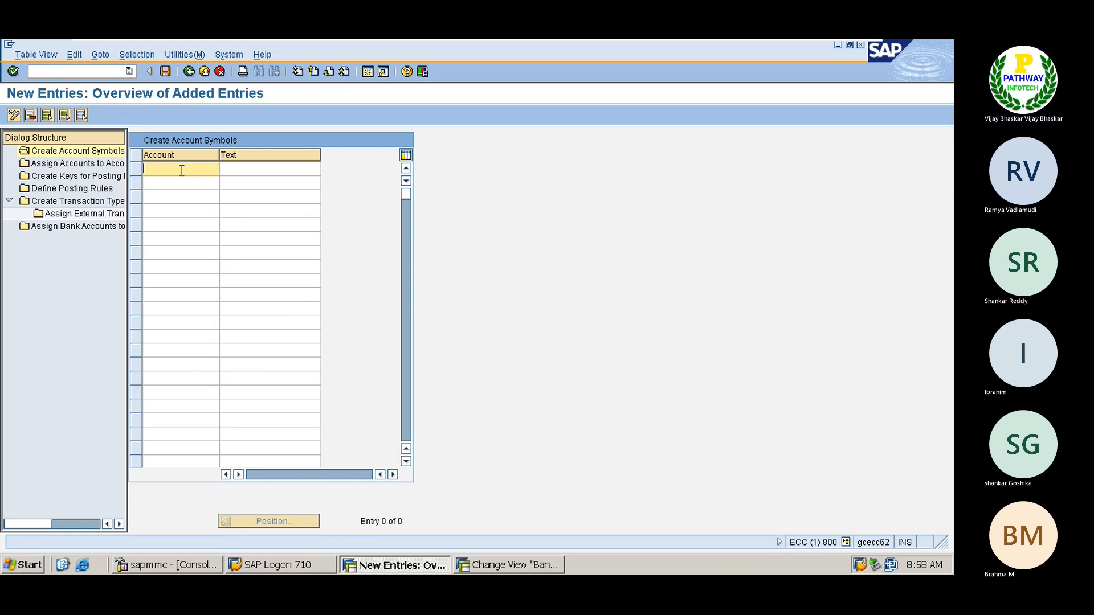
{"action": "type", "text": "ARVM"}
{"action": "key", "text": "Tab"}
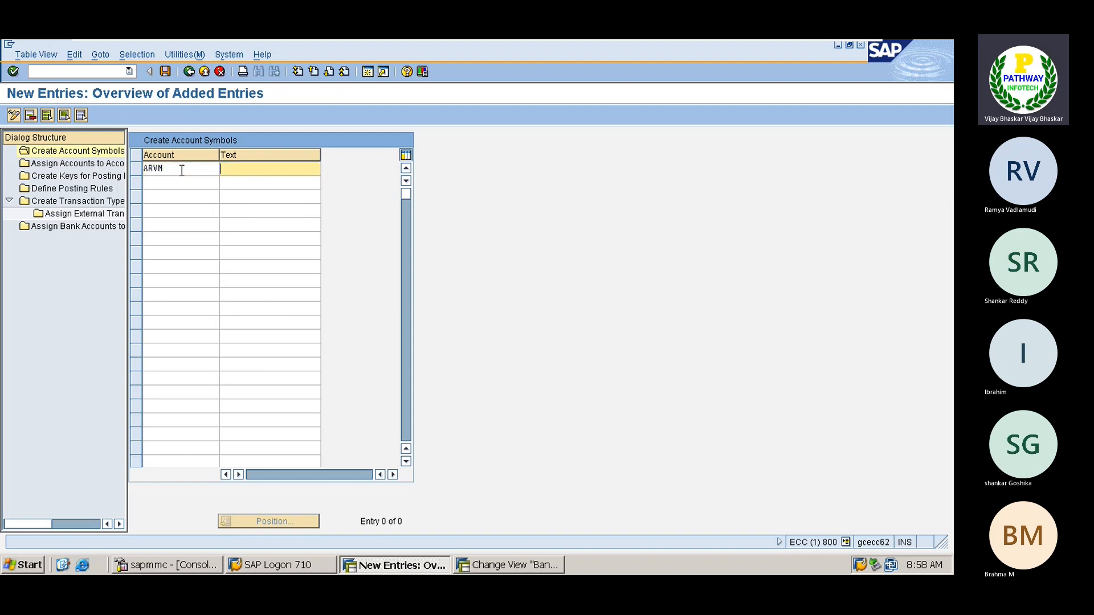
{"action": "type", "text": "Main Bank"}
{"action": "left_click", "coordinate": [171, 169]}
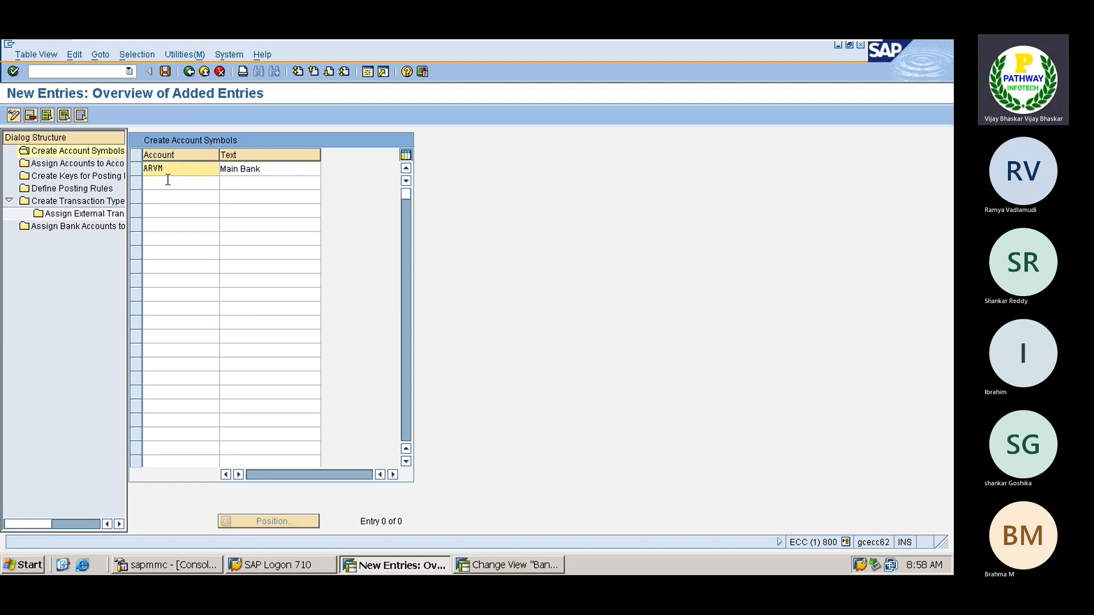
{"action": "left_click", "coordinate": [168, 181]}
{"action": "key", "text": "Return"}
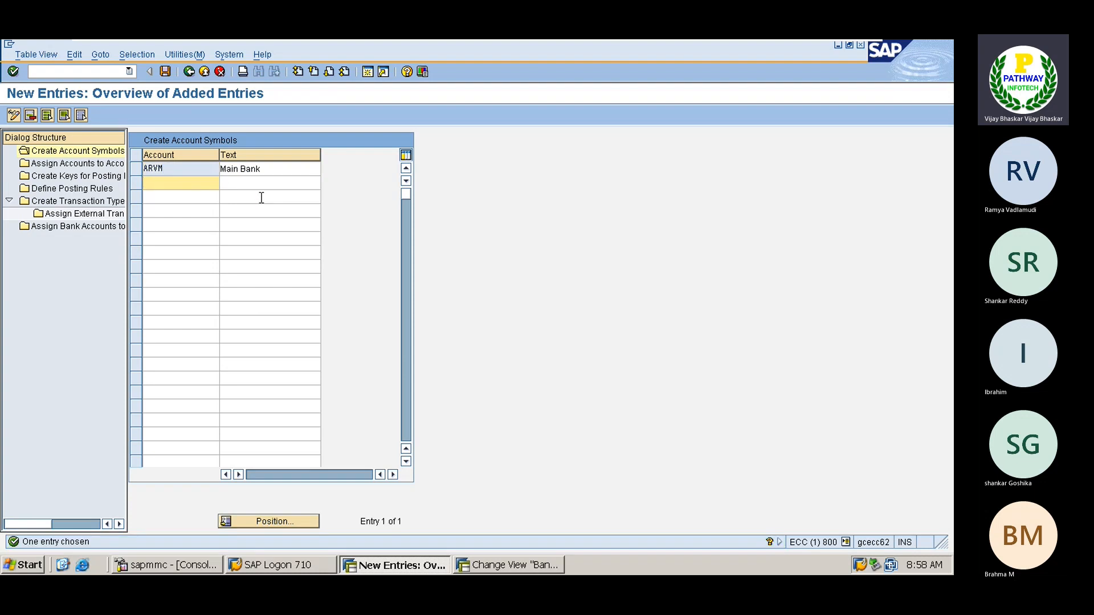
- Add the account symbol ARVO with the text "Out Going" below ARVM
{"action": "type", "text": "ARVO"}
{"action": "key", "text": "Tab"}
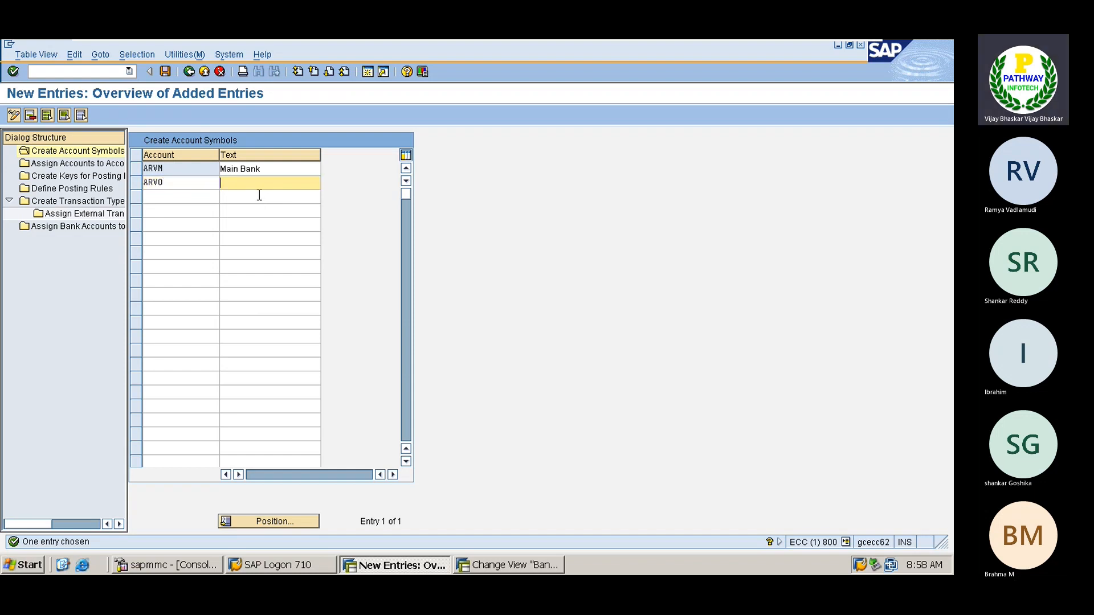
{"action": "type", "text": "Out Going"}
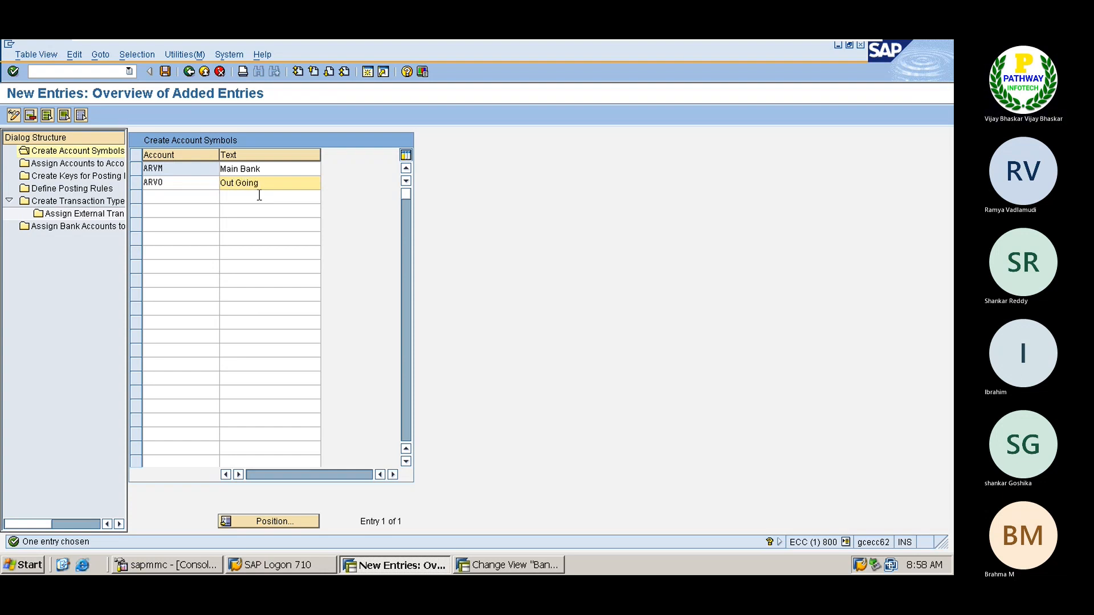
{"action": "type", "text": " CLearing A"}
{"action": "key", "text": "BackSpace"}
{"action": "key", "text": "BackSpace"}
{"action": "key", "text": "BackSpace"}
{"action": "key", "text": "BackSpace"}
{"action": "key", "text": "BackSpace"}
{"action": "key", "text": "BackSpace"}
{"action": "key", "text": "BackSpace"}
{"action": "key", "text": "BackSpace"}
{"action": "key", "text": "BackSpace"}
{"action": "type", "text": "learing A"}
{"action": "key", "text": "BackSpace"}
{"action": "key", "text": "BackSpace"}
{"action": "key", "text": "BackSpace"}
{"action": "key", "text": "BackSpace"}
{"action": "key", "text": "BackSpace"}
{"action": "key", "text": "BackSpace"}
{"action": "key", "text": "BackSpace"}
{"action": "key", "text": "BackSpace"}
{"action": "key", "text": "BackSpace"}
{"action": "key", "text": "BackSpace"}
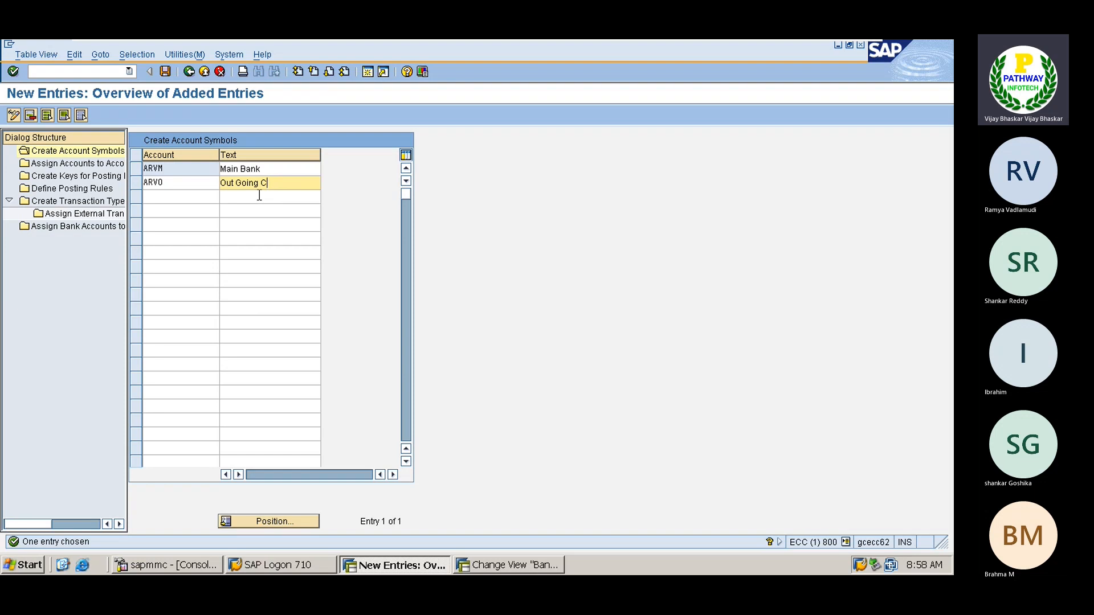
- Add the account symbol ARVI with the text "Incoming" in the next row
{"action": "left_click", "coordinate": [172, 197]}
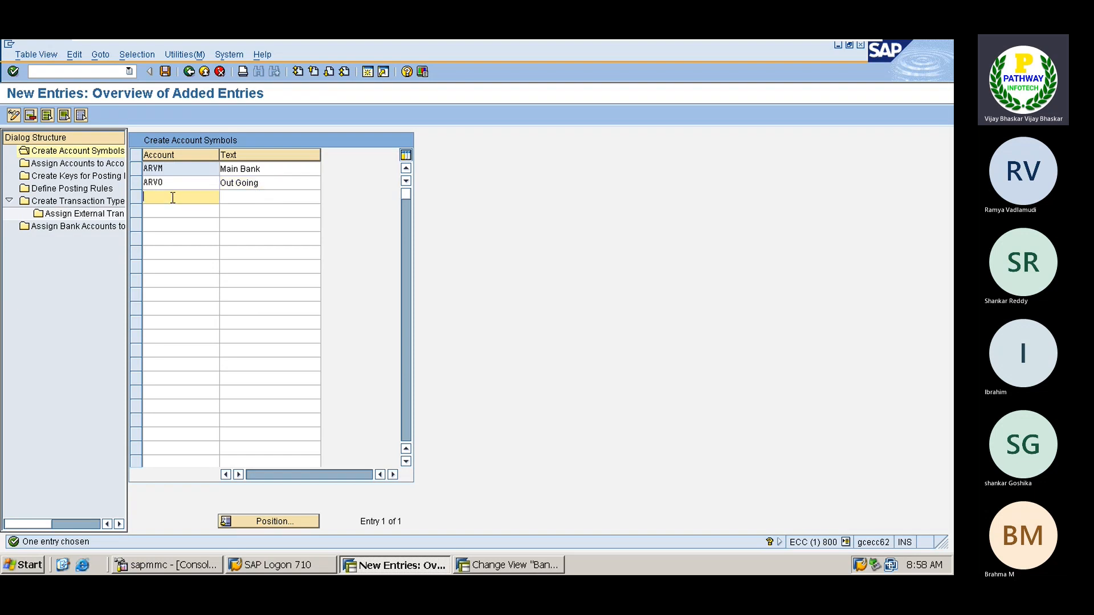
{"action": "type", "text": "AV"}
{"action": "key", "text": "BackSpace"}
{"action": "type", "text": "RVI"}
{"action": "key", "text": "Tab"}
{"action": "type", "text": "Inc"}
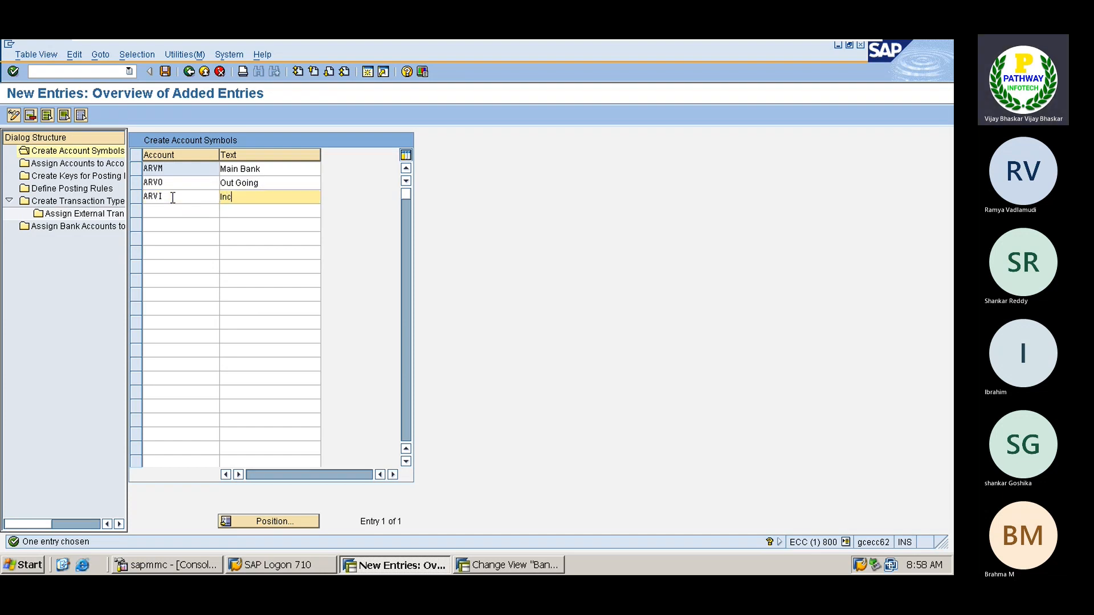
{"action": "type", "text": "oming"}
- Add the account symbol ARVB with the text "Bank Chanrges" and confirm the new entries
{"action": "left_click", "coordinate": [160, 212]}
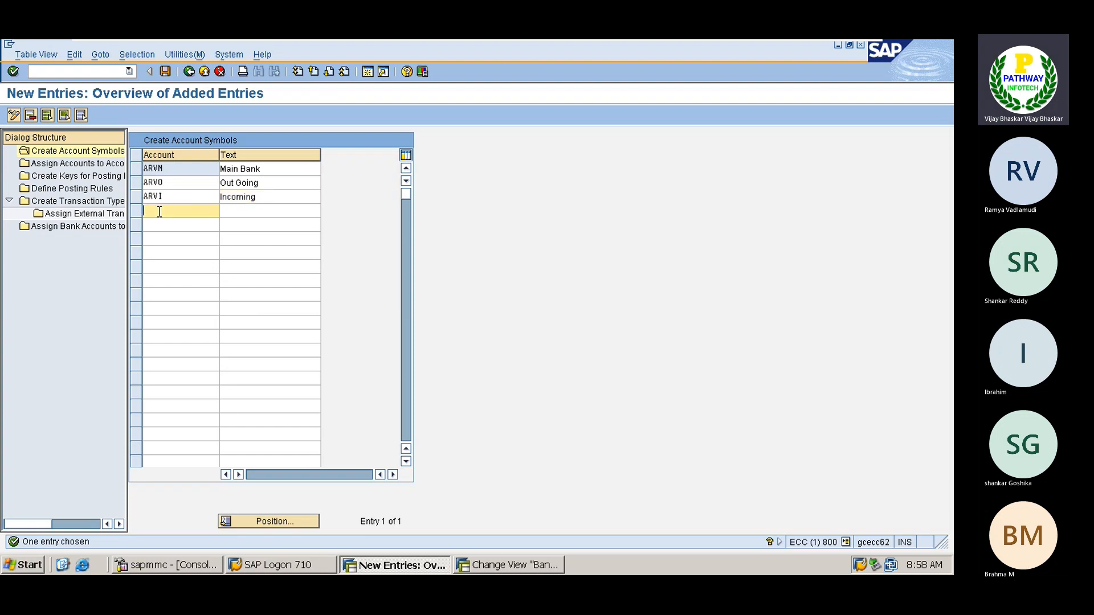
{"action": "type", "text": "ARVB"}
{"action": "key", "text": "Tab"}
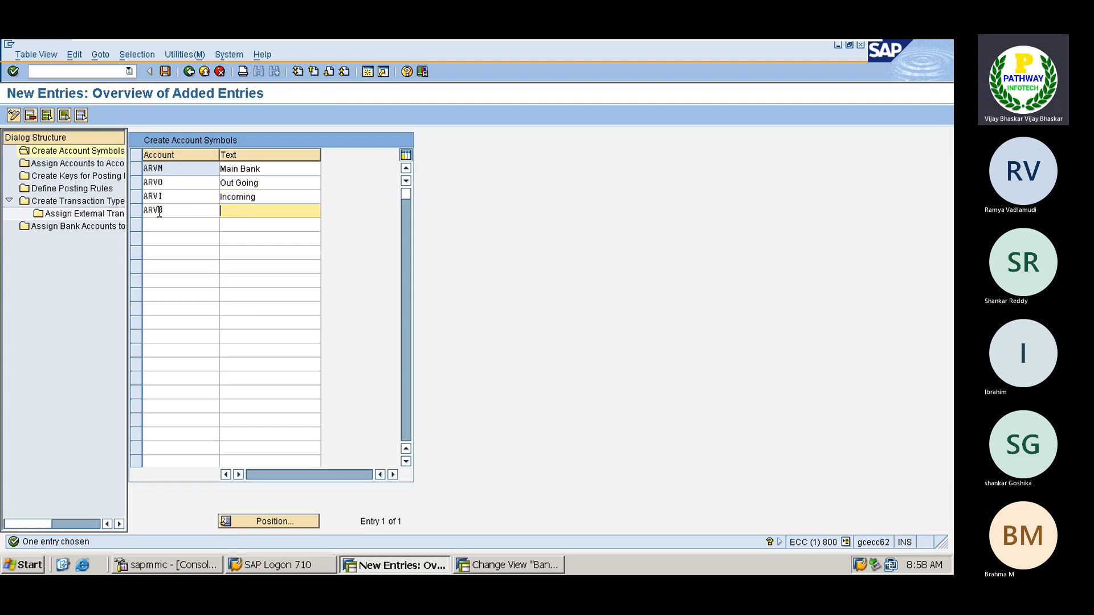
{"action": "type", "text": "Bank Chanrges"}
{"action": "key", "text": "Return"}
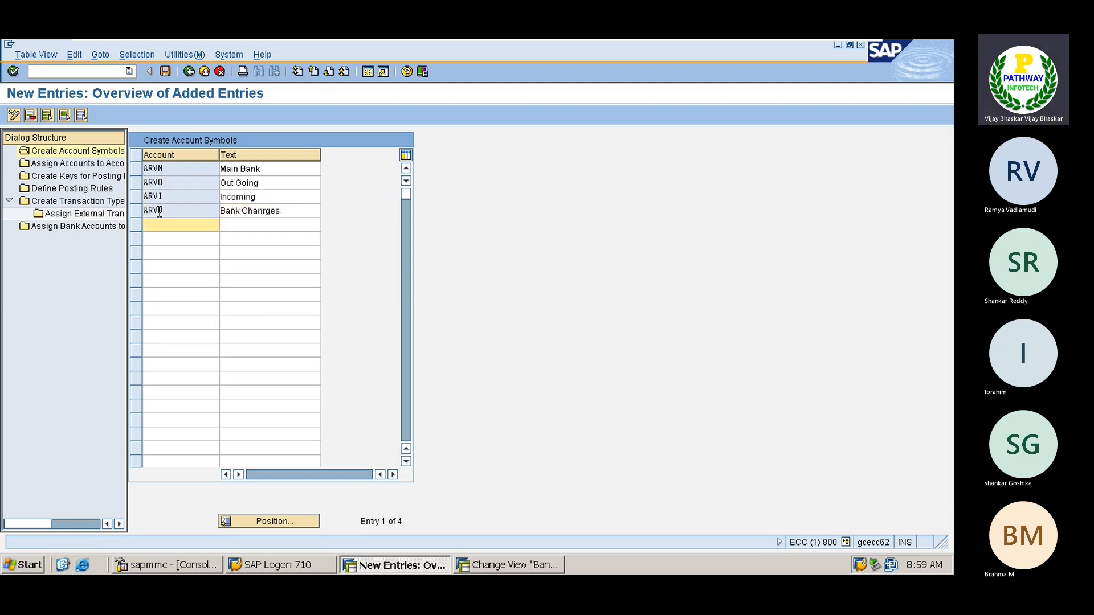
- Save the new account symbols under the customizing request ECCK900066
{"action": "left_click", "coordinate": [103, 147]}
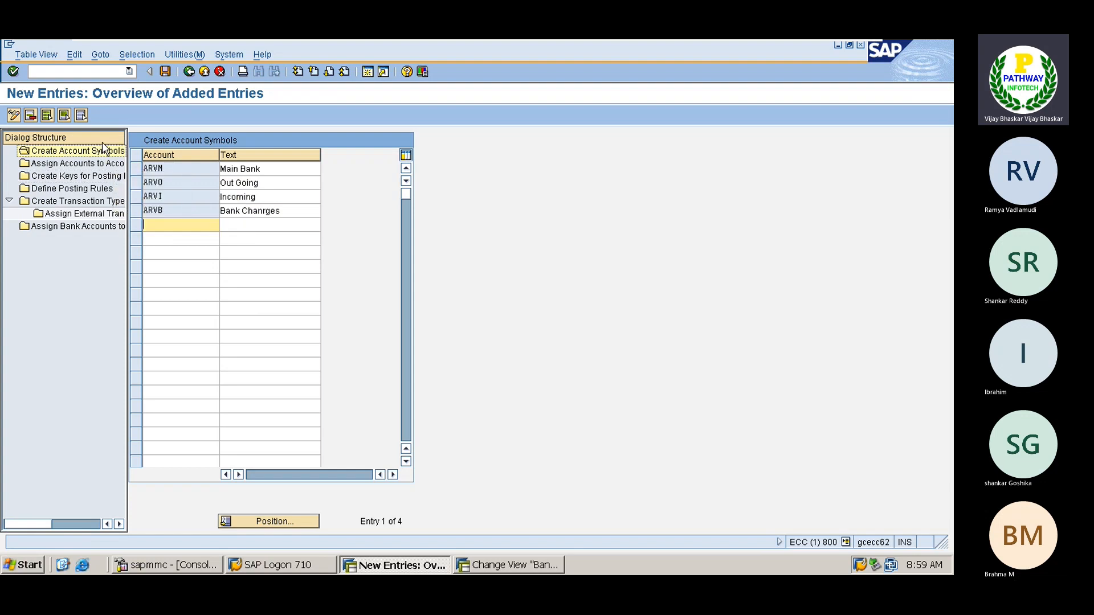
{"action": "left_click", "coordinate": [165, 72]}
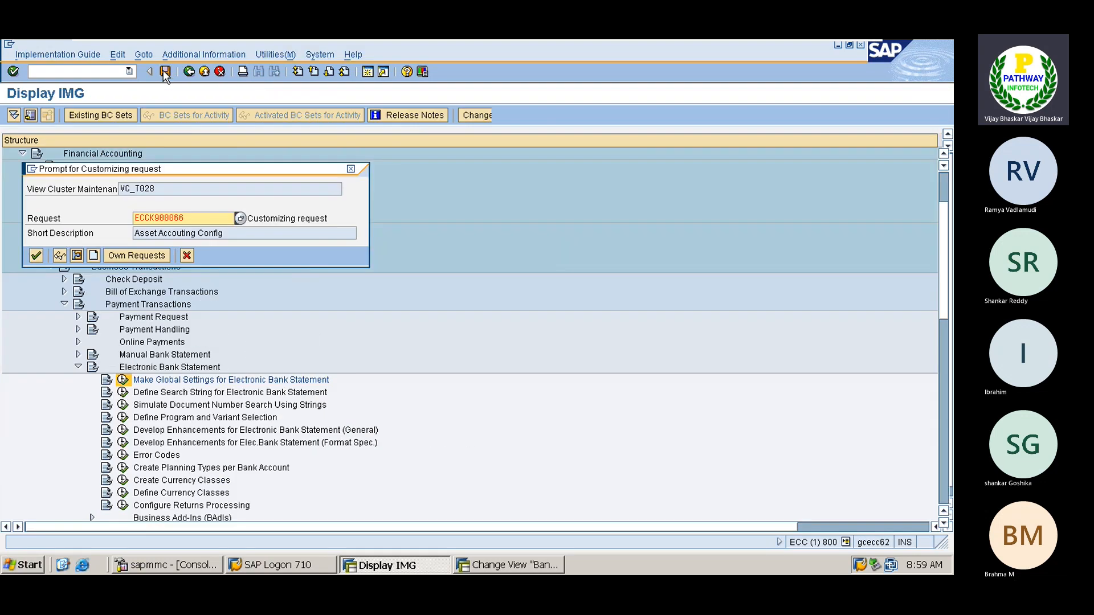
{"action": "left_click", "coordinate": [35, 257]}
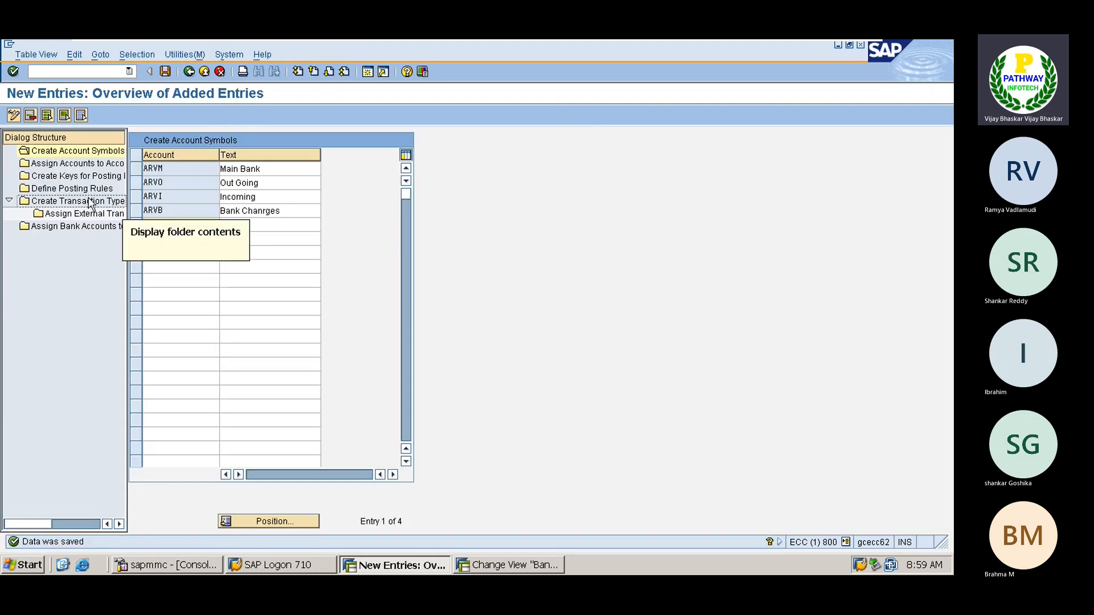
- Start new entries for assigning accounts to account symbols and pick the symbol ARVM for the first row
{"action": "double_click", "coordinate": [73, 167]}
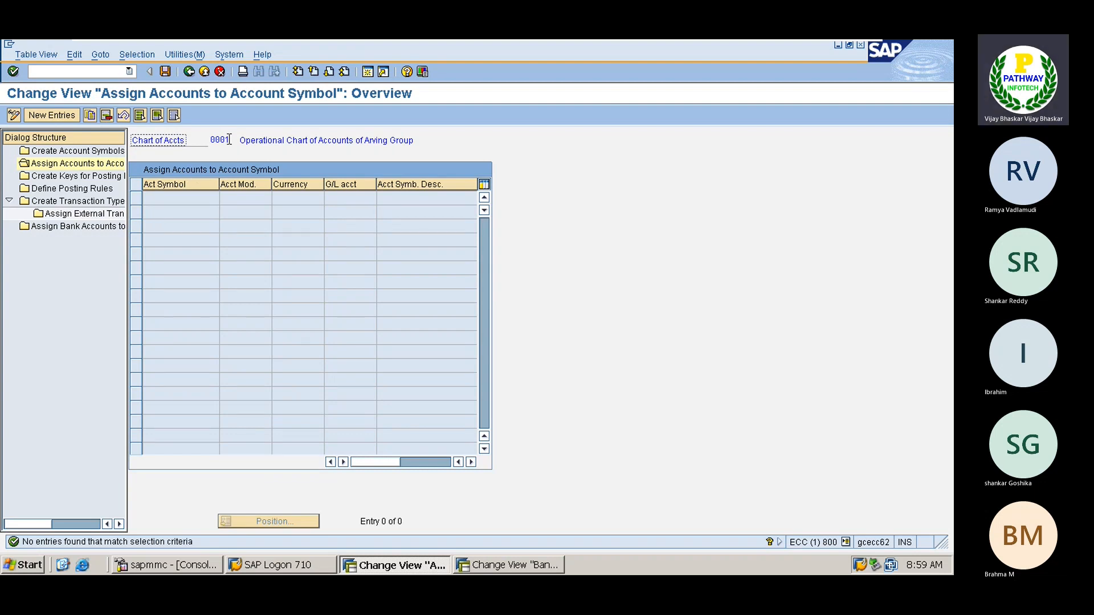
{"action": "left_click", "coordinate": [51, 114]}
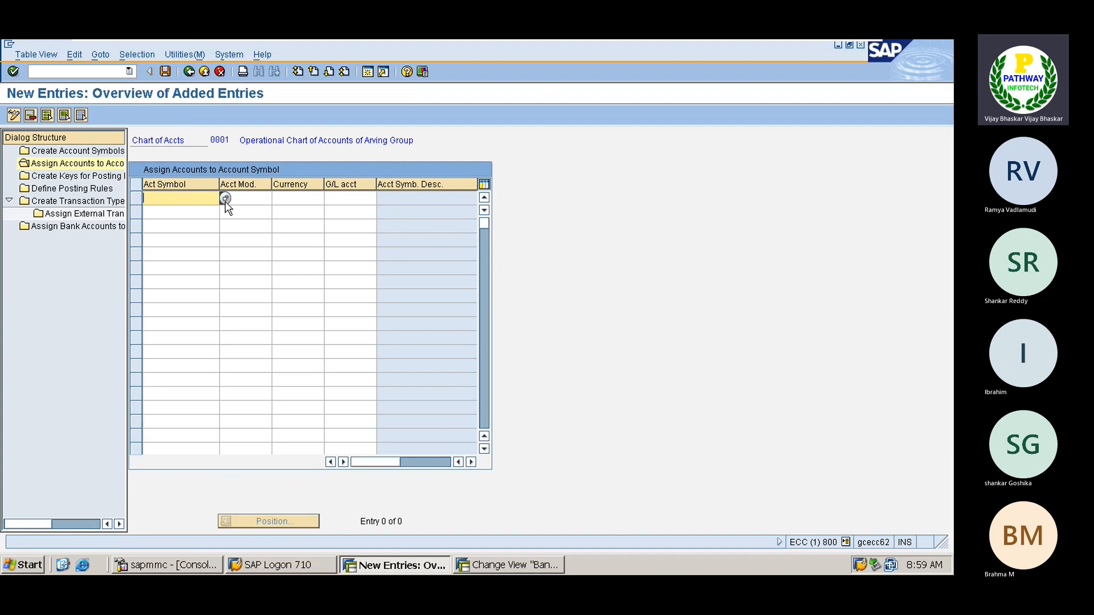
{"action": "left_click", "coordinate": [225, 198]}
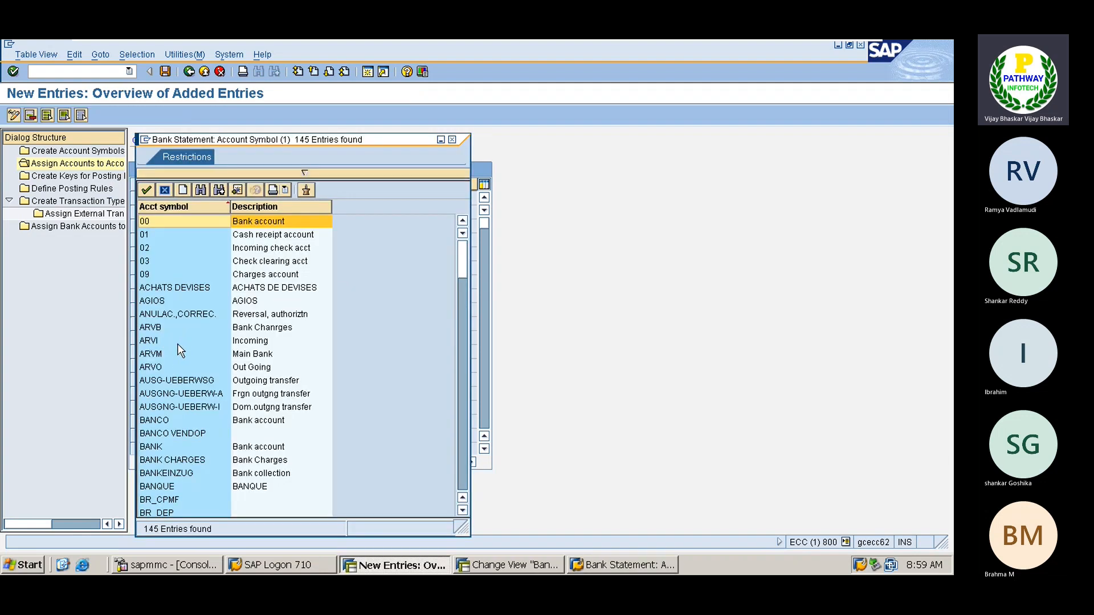
{"action": "left_click", "coordinate": [161, 355]}
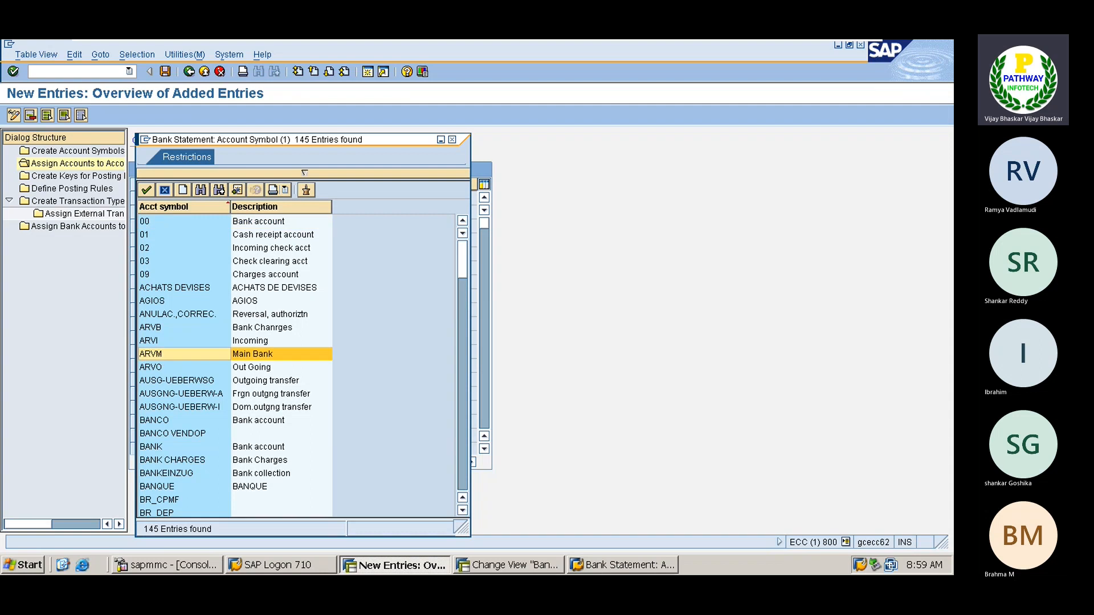
{"action": "double_click", "coordinate": [161, 356]}
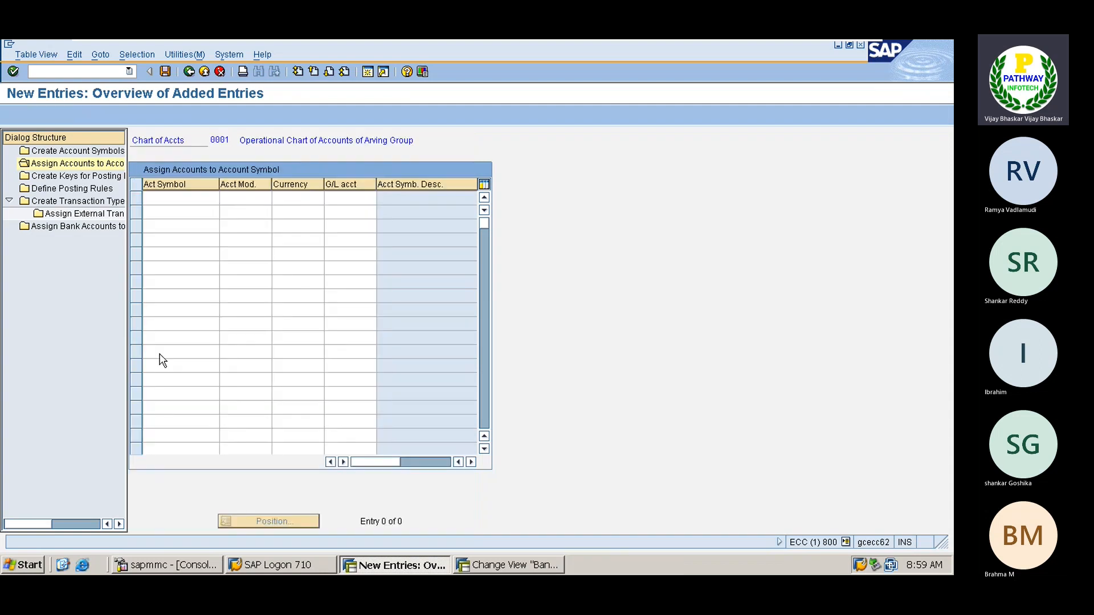
- Set the account modification of the ARVM row to + and its currency to INR
{"action": "left_click", "coordinate": [246, 204]}
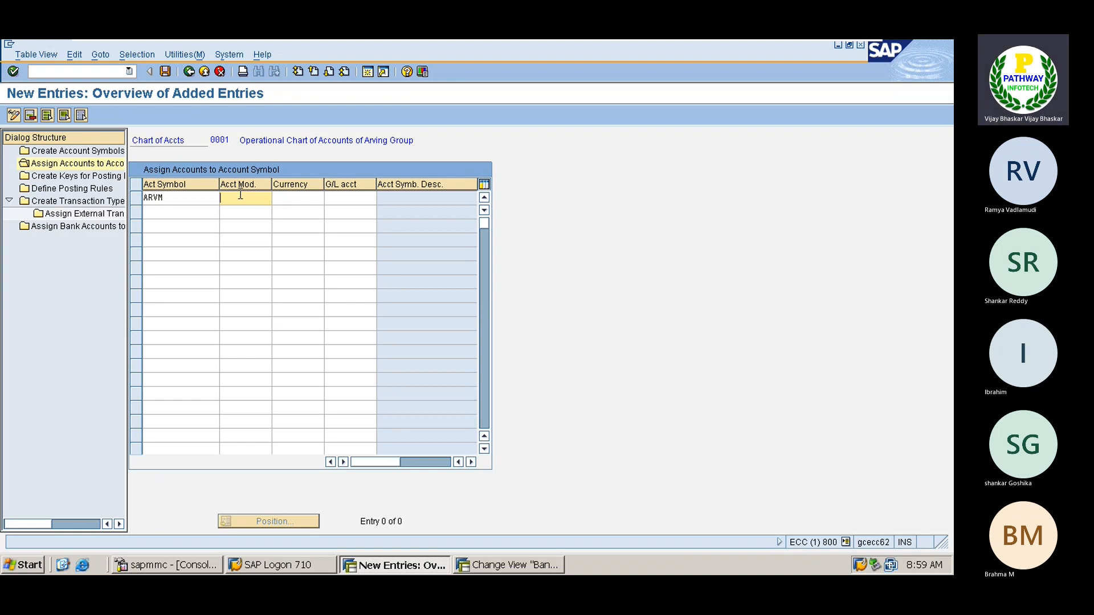
{"action": "type", "text": "+"}
{"action": "key", "text": "Tab"}
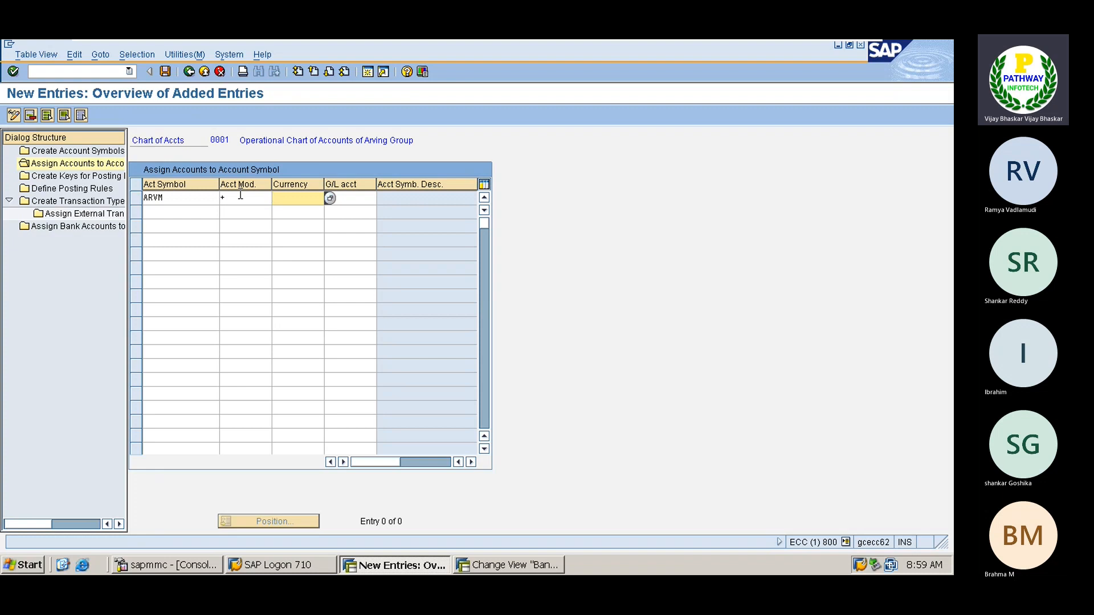
{"action": "type", "text": "INR"}
{"action": "key", "text": "Tab"}
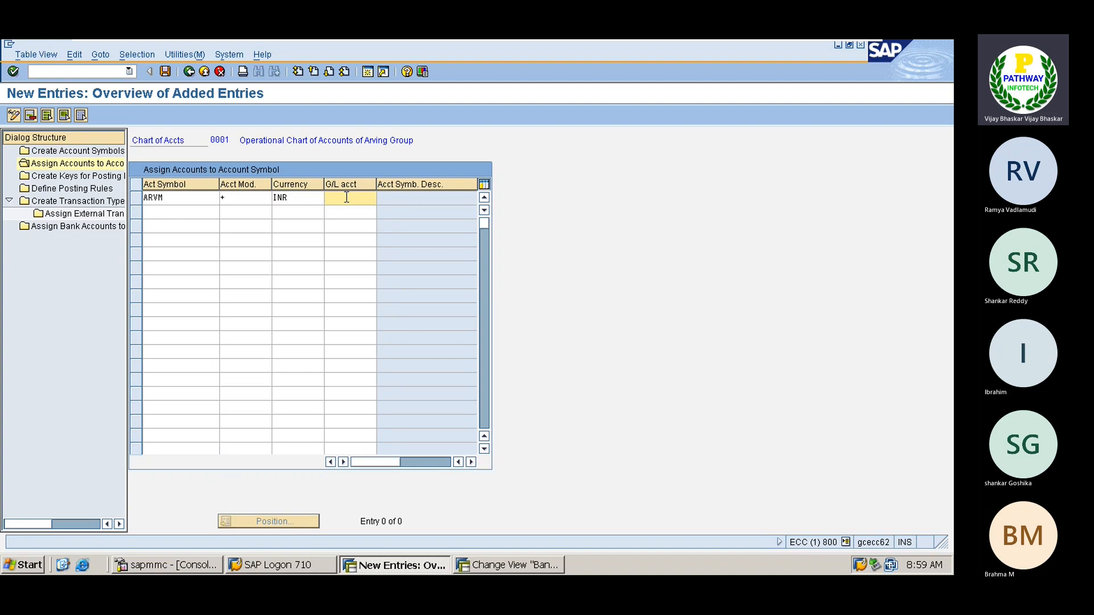
- Copy the G/L account 200109 from the ING bank account details into Excel cell C942, beside Main Bank GL Account
{"action": "mouse_move", "coordinate": [798, 40]}
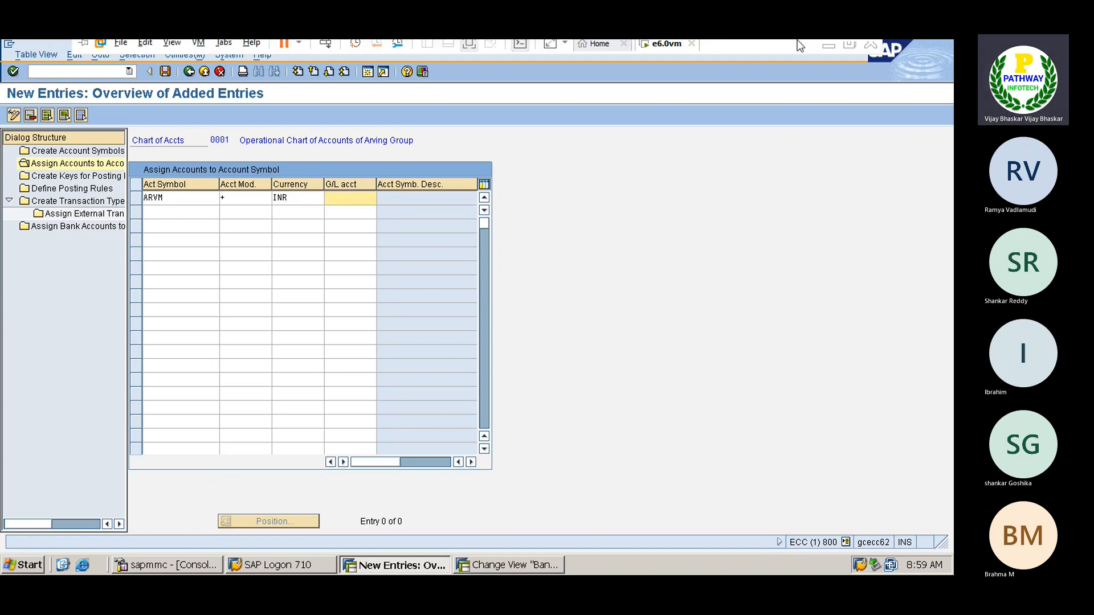
{"action": "left_click", "coordinate": [828, 53]}
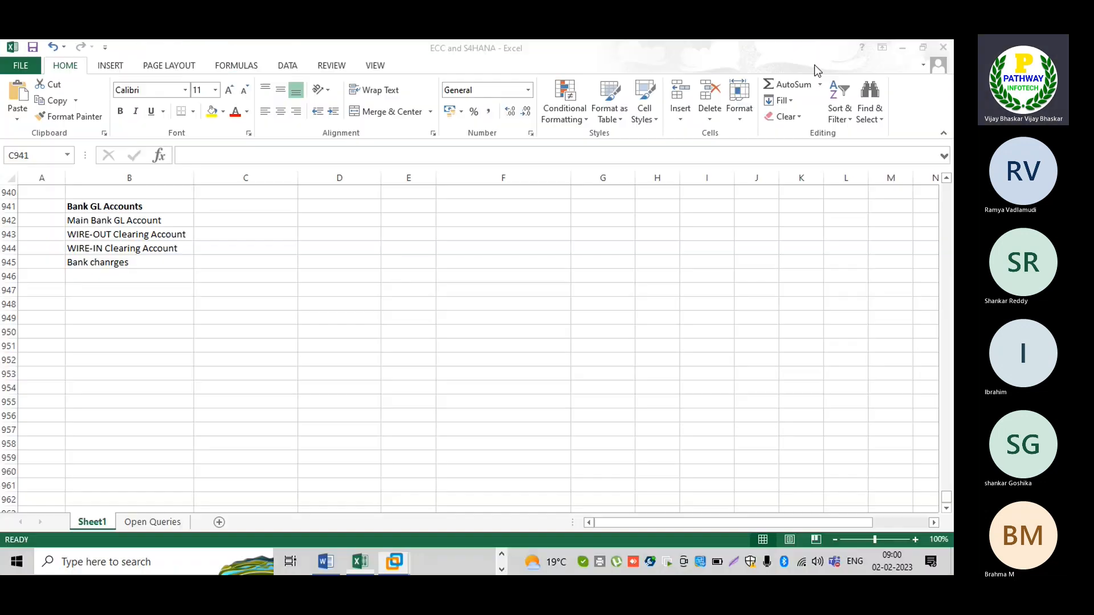
{"action": "left_click", "coordinate": [201, 223]}
{"action": "mouse_move", "coordinate": [395, 556]}
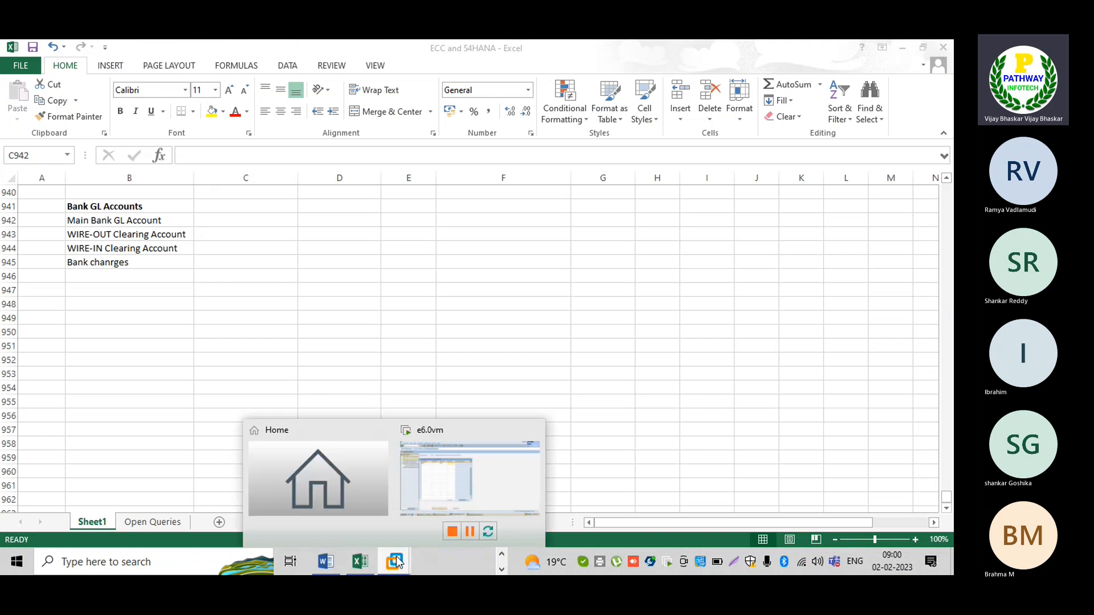
{"action": "left_click", "coordinate": [442, 480]}
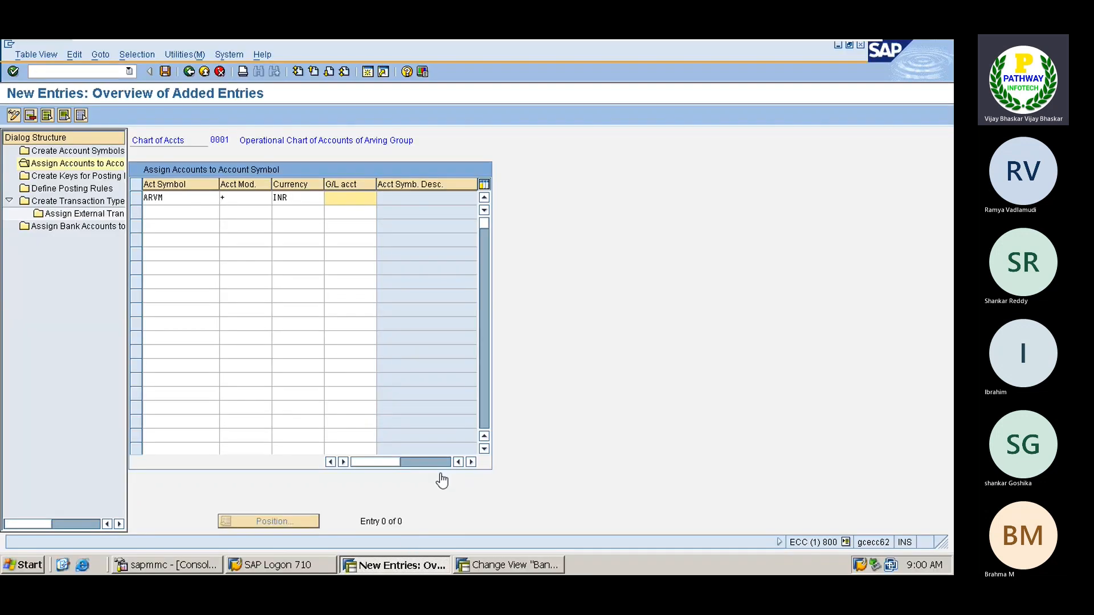
{"action": "left_click", "coordinate": [511, 564]}
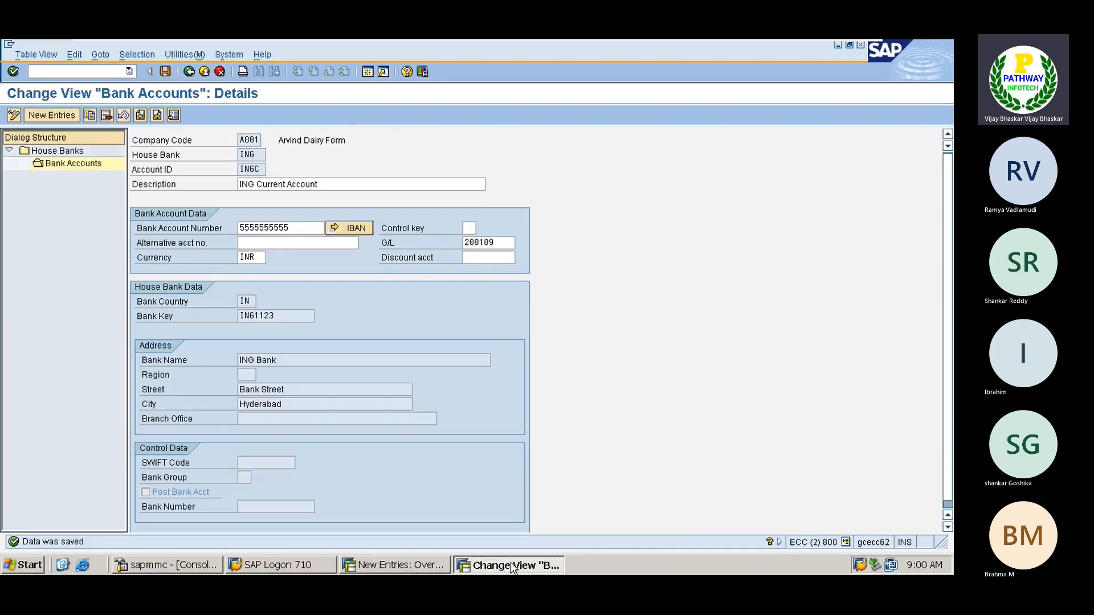
{"action": "left_click", "coordinate": [500, 243]}
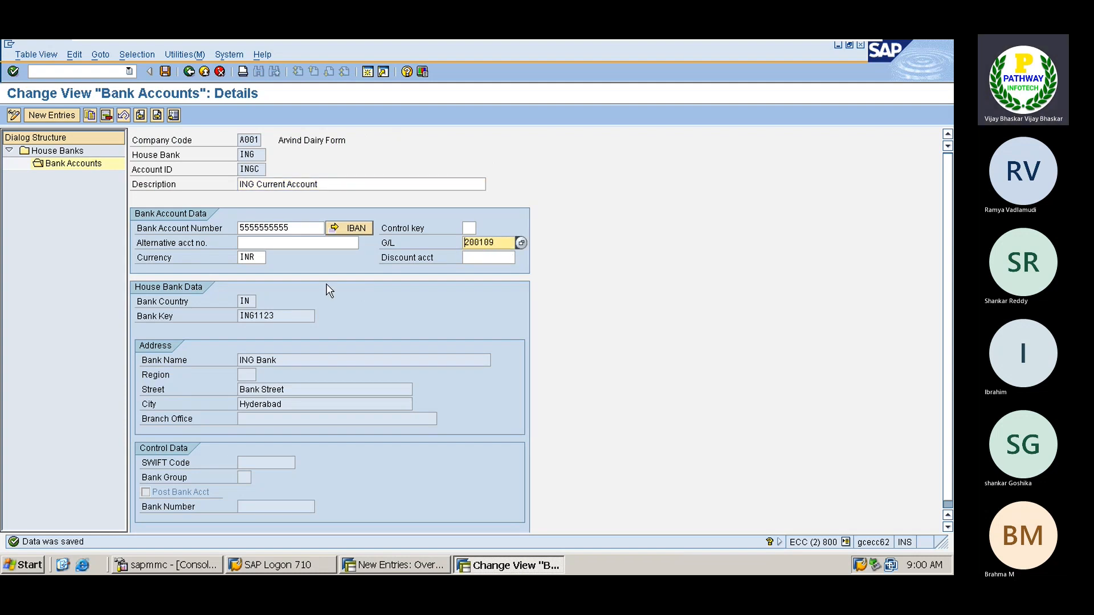
{"action": "left_click", "coordinate": [826, 52]}
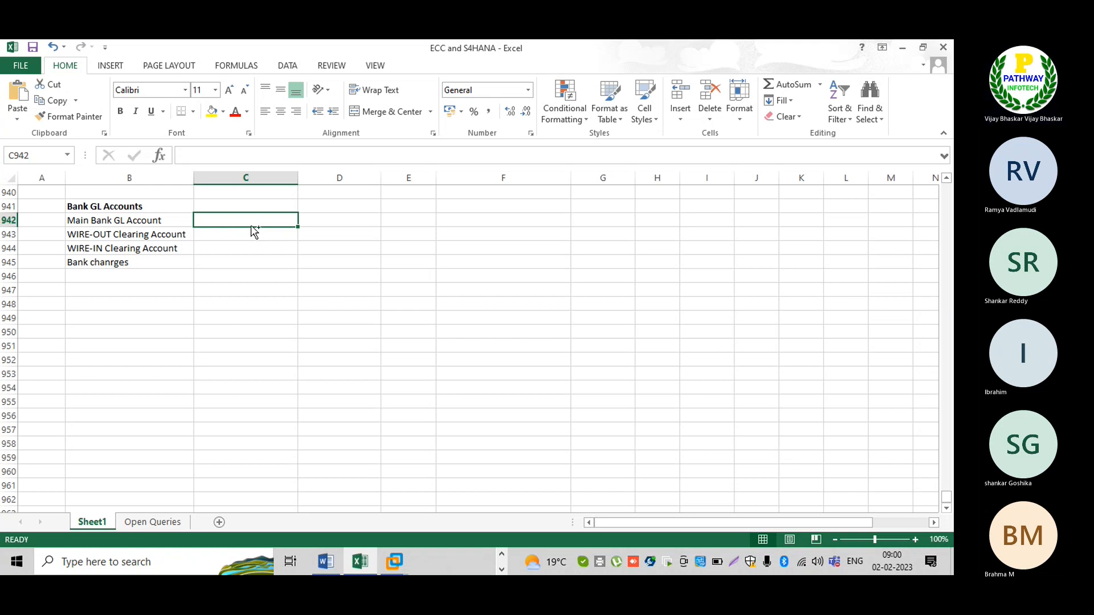
{"action": "type", "text": "200109"}
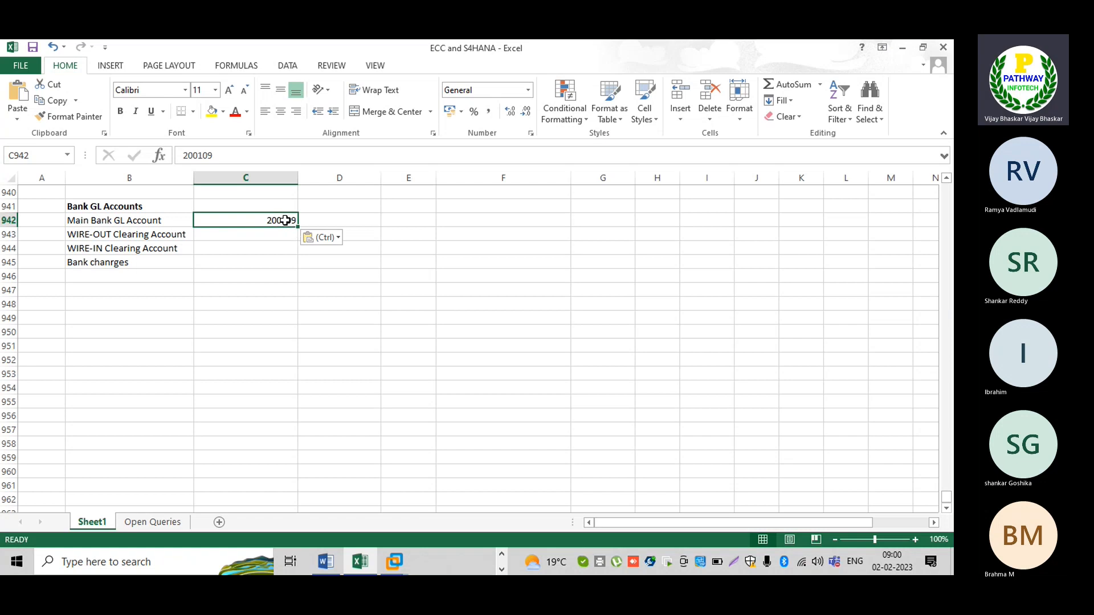
- Change the number beside Main Bank GL Account in C942 to 200200
{"action": "double_click", "coordinate": [285, 220]}
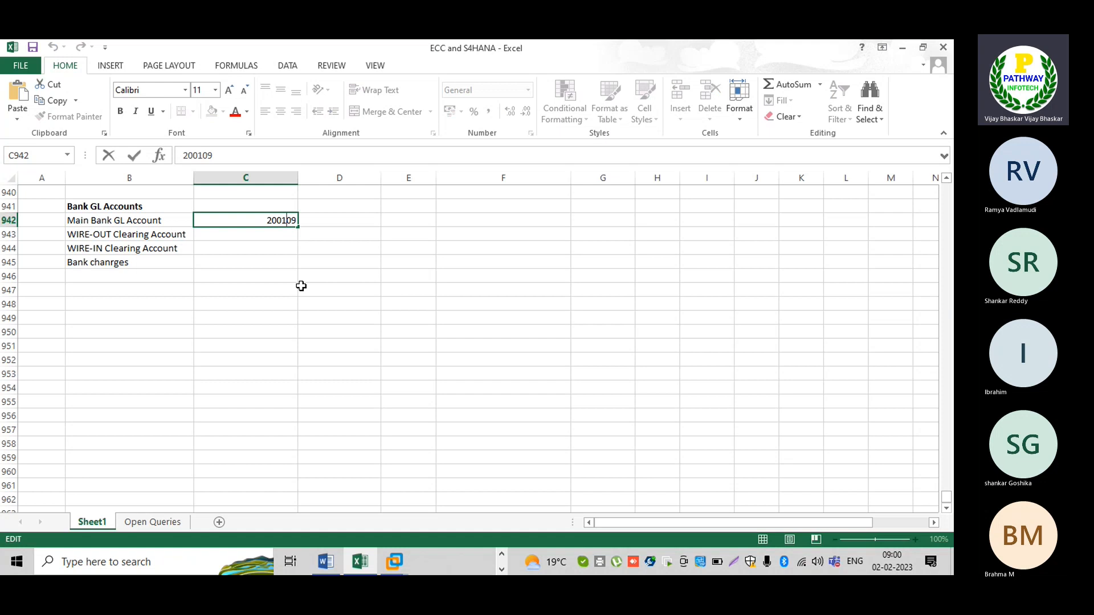
{"action": "key", "text": "BackSpace"}
{"action": "type", "text": "2"}
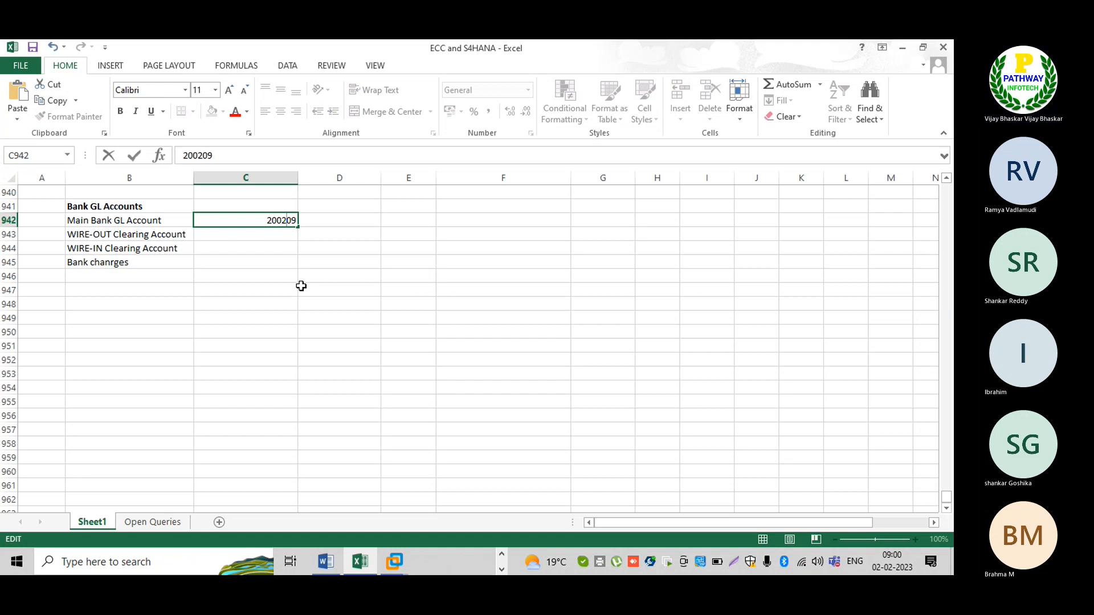
{"action": "key", "text": "BackSpace"}
{"action": "type", "text": "0"}
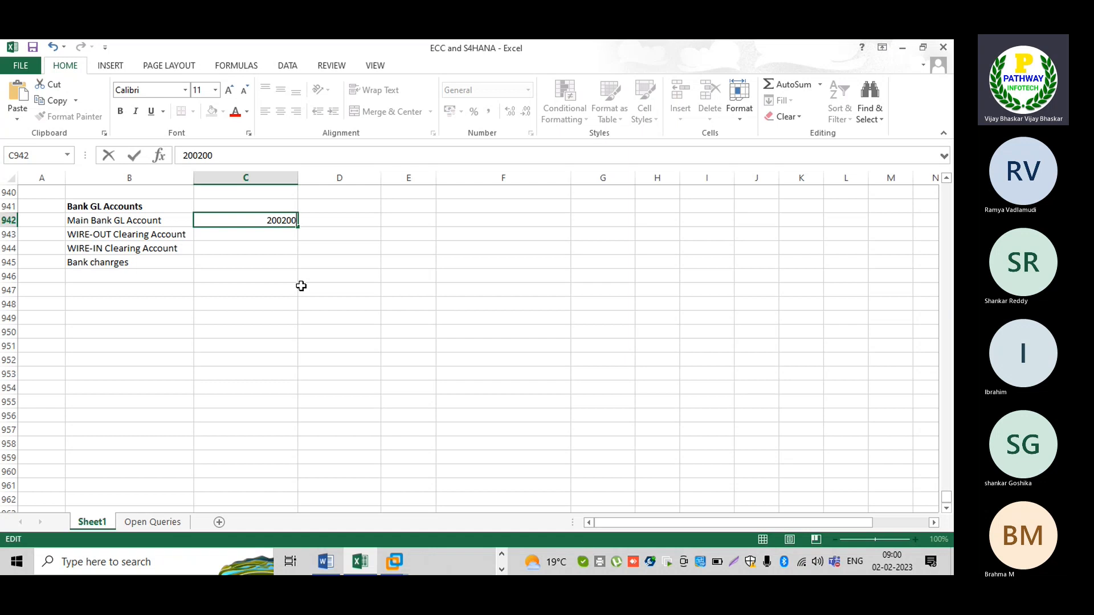
- Fill the main bank number into the WIRE-OUT Clearing Account row and change it to 200201
{"action": "left_click", "coordinate": [287, 230]}
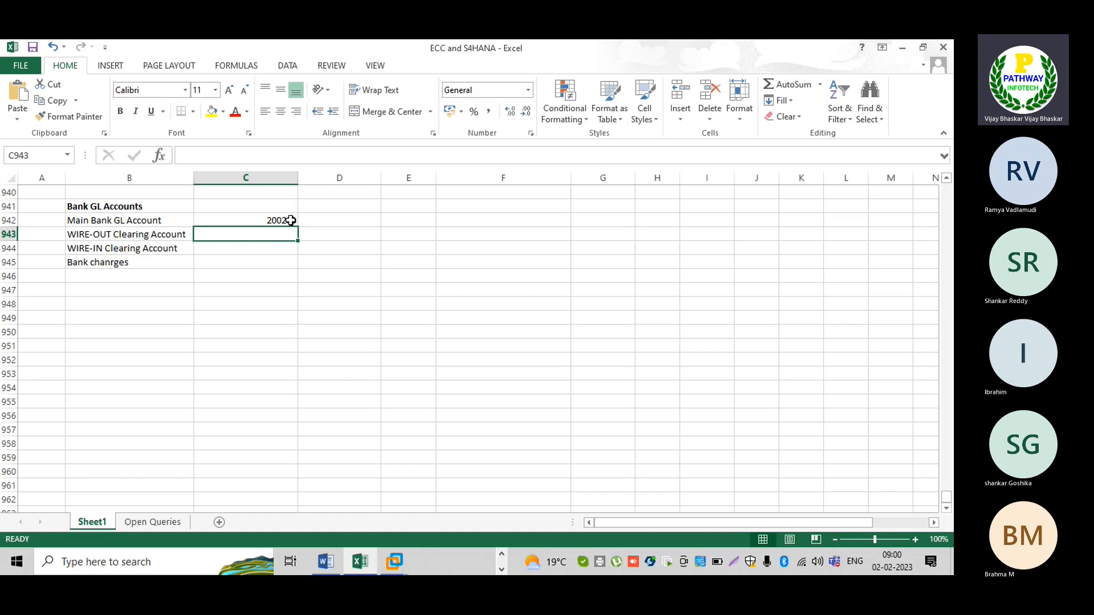
{"action": "key", "text": "ctrl+d"}
{"action": "double_click", "coordinate": [293, 234]}
{"action": "key", "text": "BackSpace"}
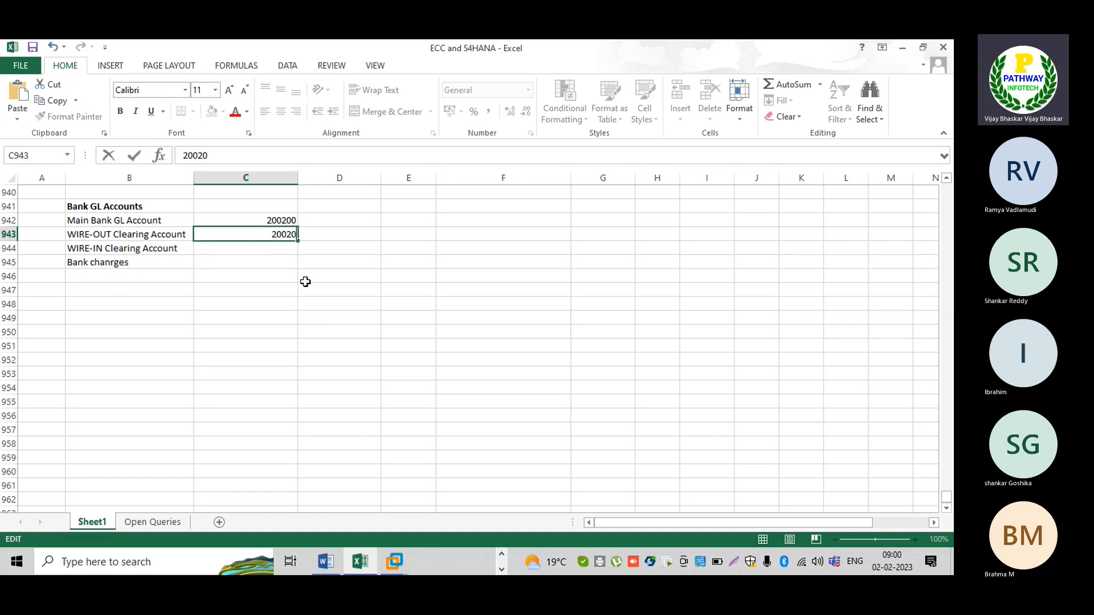
{"action": "type", "text": "1"}
{"action": "key", "text": "Return"}
- Fill the number from above into the WIRE-IN Clearing Account row and change it to 200203
{"action": "key", "text": "ctrl+d"}
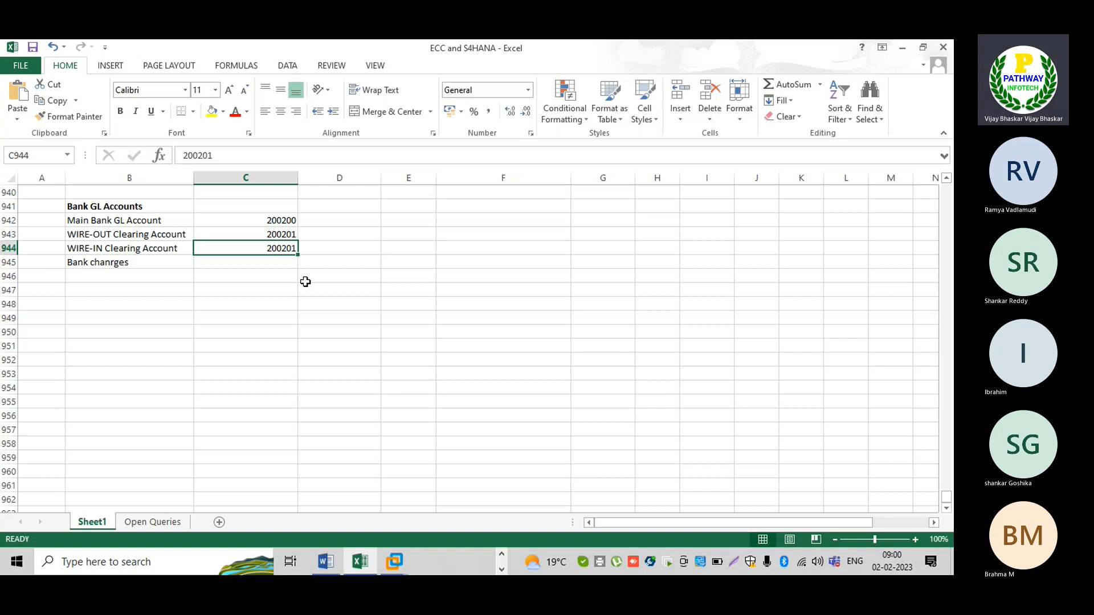
{"action": "double_click", "coordinate": [293, 248]}
{"action": "key", "text": "BackSpace"}
{"action": "type", "text": "3"}
{"action": "key", "text": "Return"}
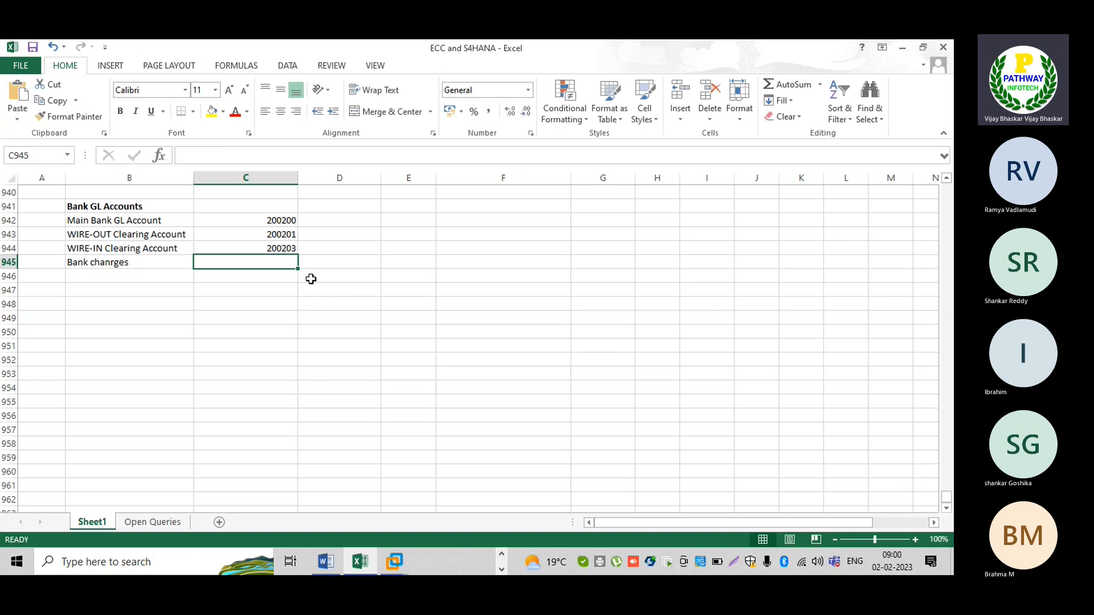
- Enter 400304 as the G/L account for the bank charges in C945
{"action": "type", "text": "400304"}
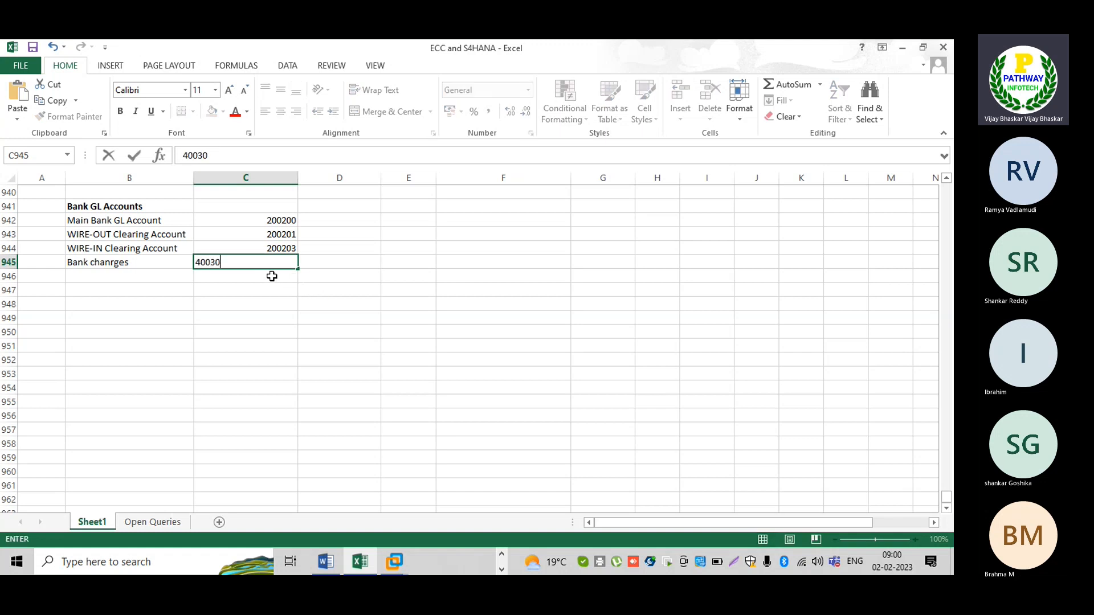
{"action": "key", "text": "Return"}
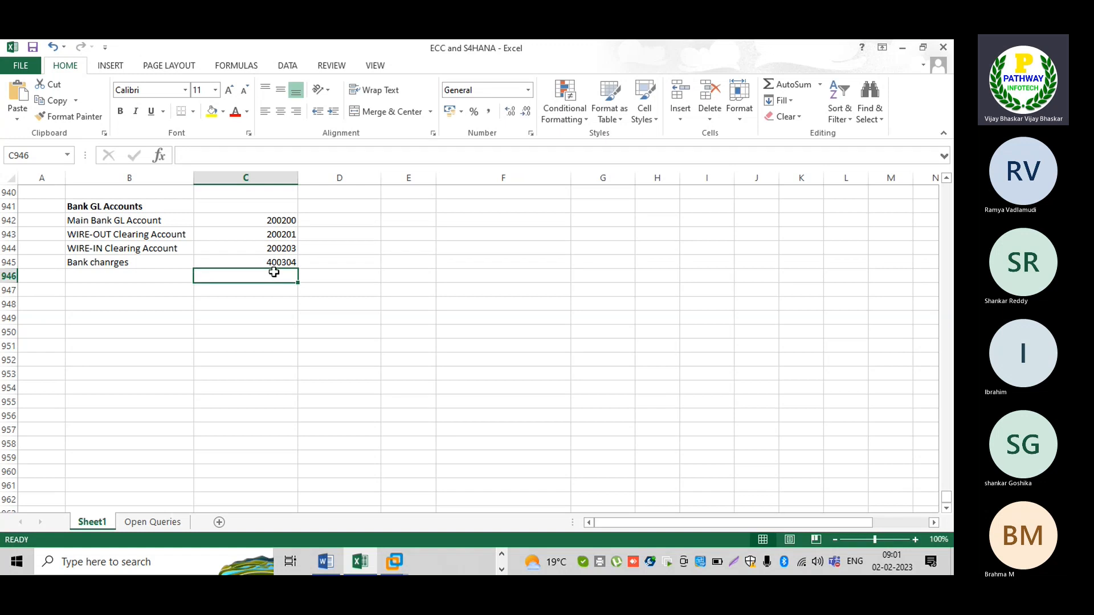
{"action": "left_click", "coordinate": [259, 260]}
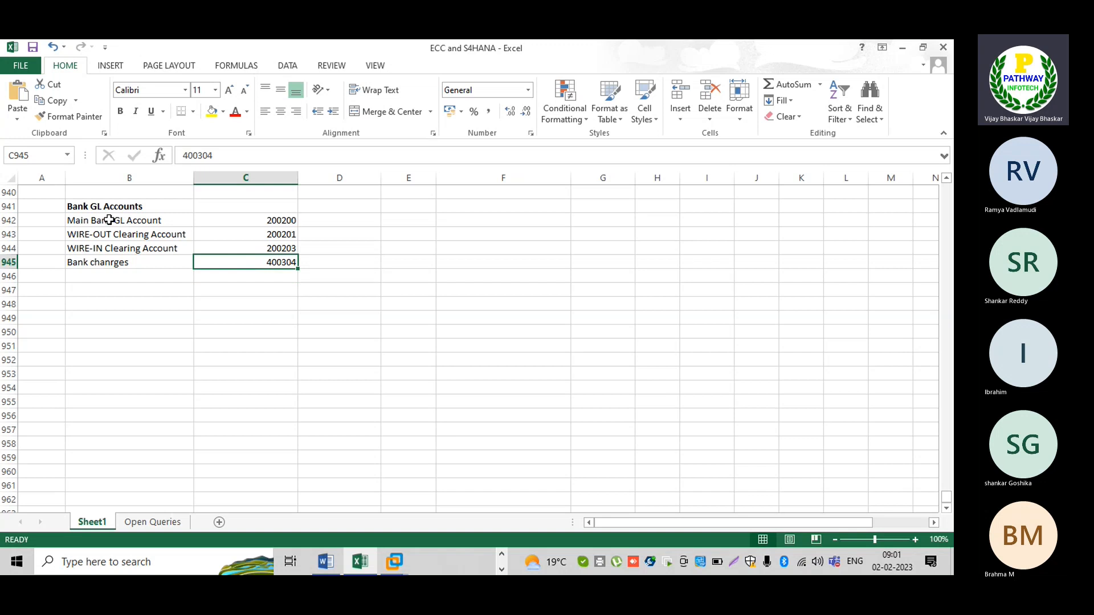
{"action": "left_click", "coordinate": [287, 222]}
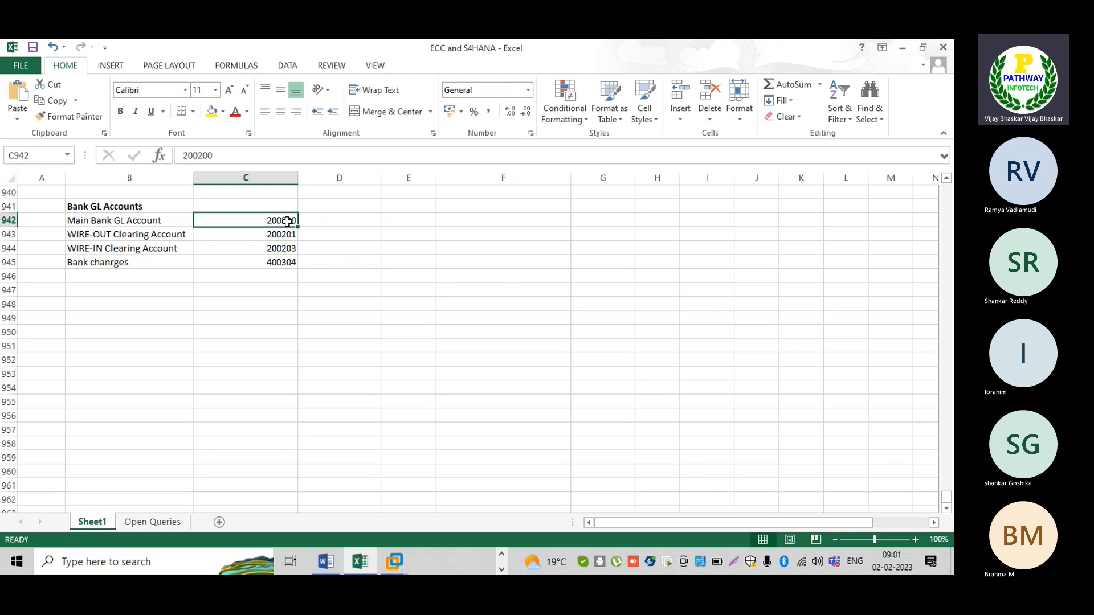
{"action": "left_click", "coordinate": [285, 236]}
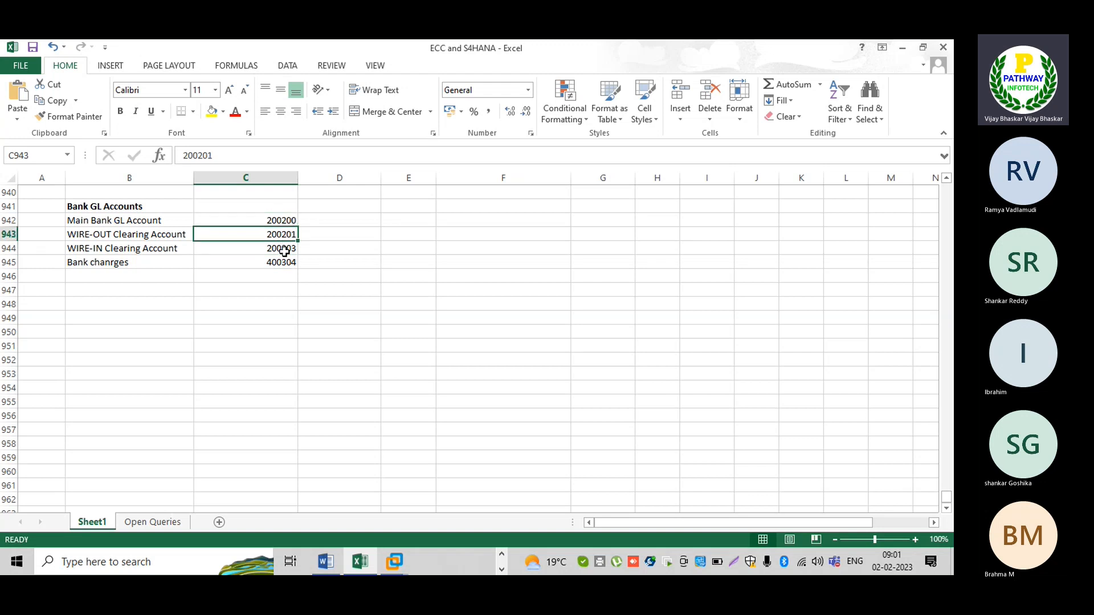
{"action": "left_click", "coordinate": [284, 251]}
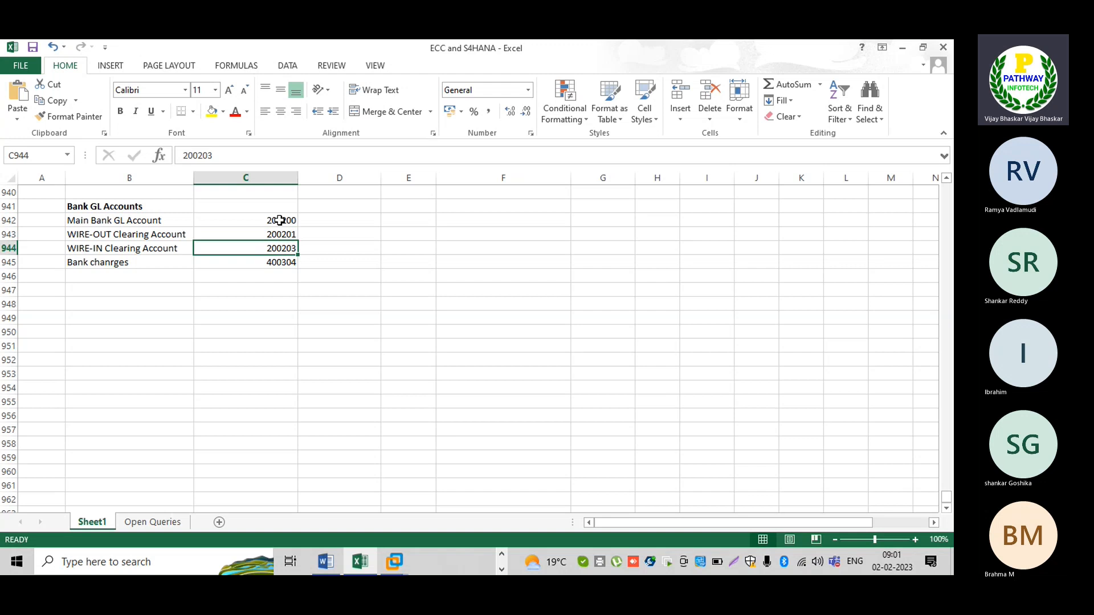
{"action": "left_click_drag", "start_coordinate": [279, 221], "coordinate": [283, 241]}
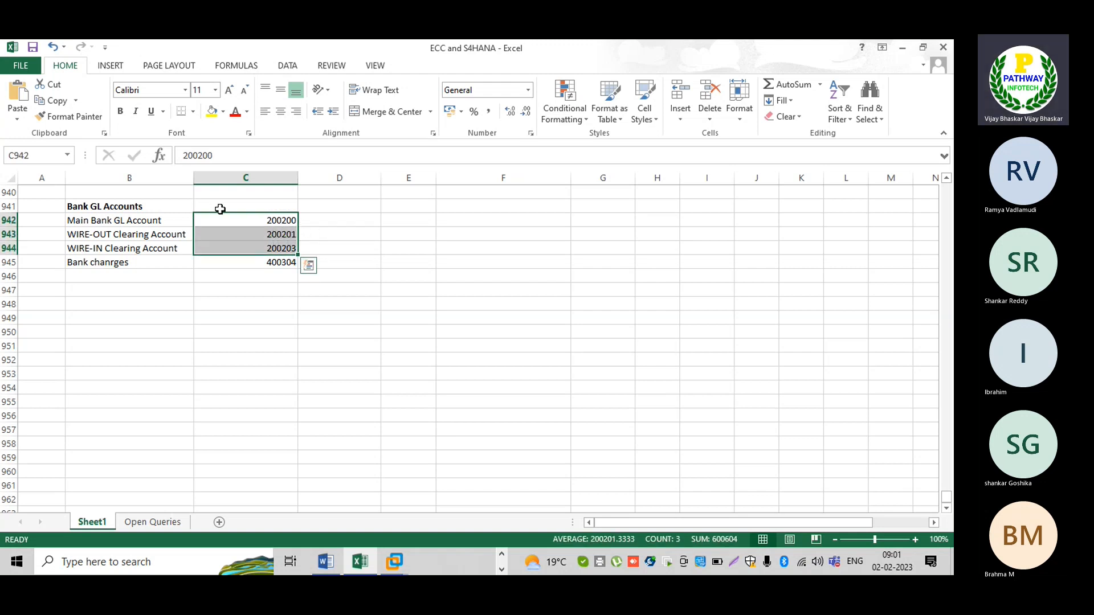
- Enter the heading ING Bank in B940 above the account list and merge and center it across columns B and C
{"action": "left_click", "coordinate": [161, 193]}
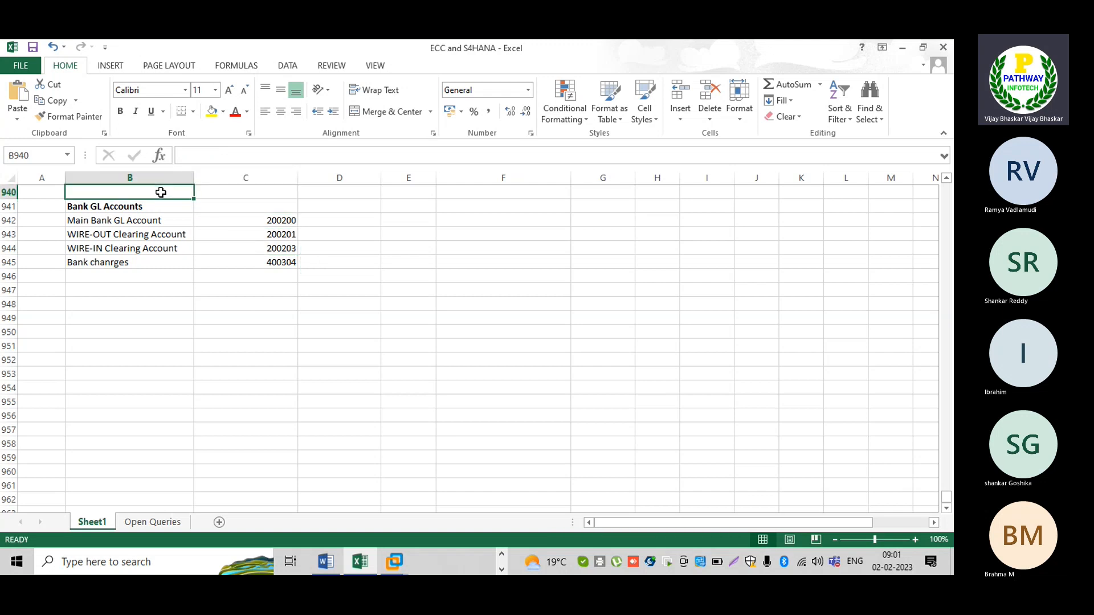
{"action": "type", "text": "ING Bank"}
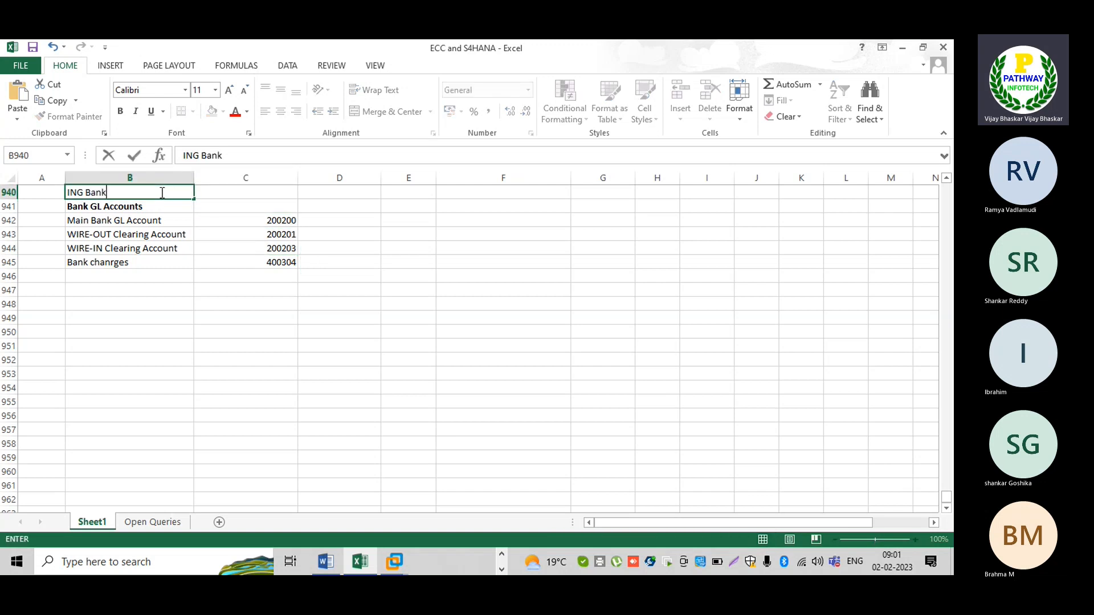
{"action": "left_click", "coordinate": [184, 267]}
{"action": "left_click_drag", "start_coordinate": [101, 192], "coordinate": [201, 190]}
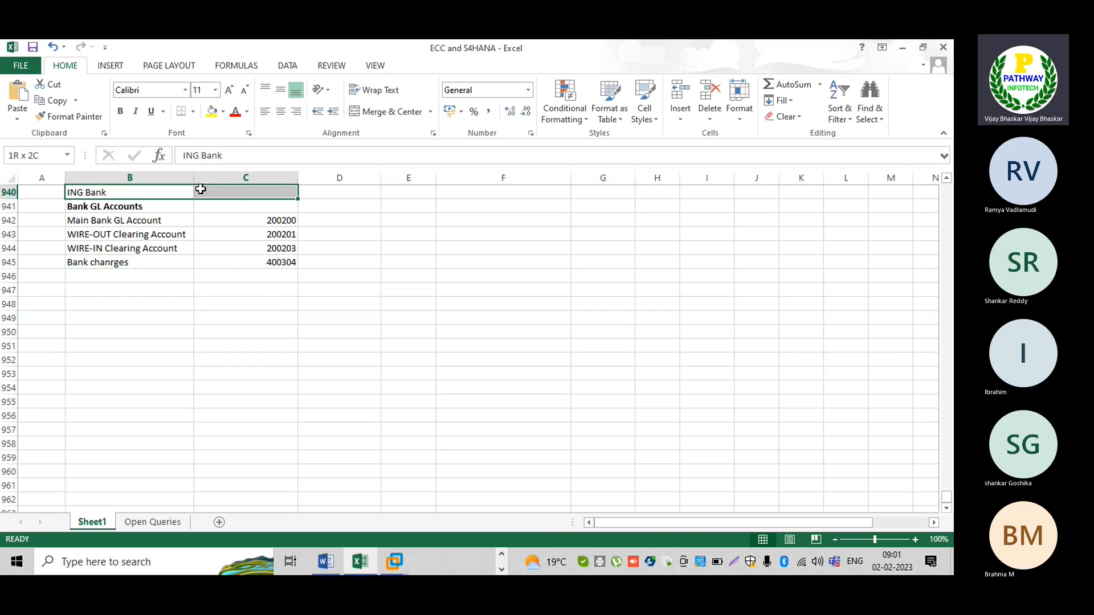
{"action": "left_click", "coordinate": [350, 112]}
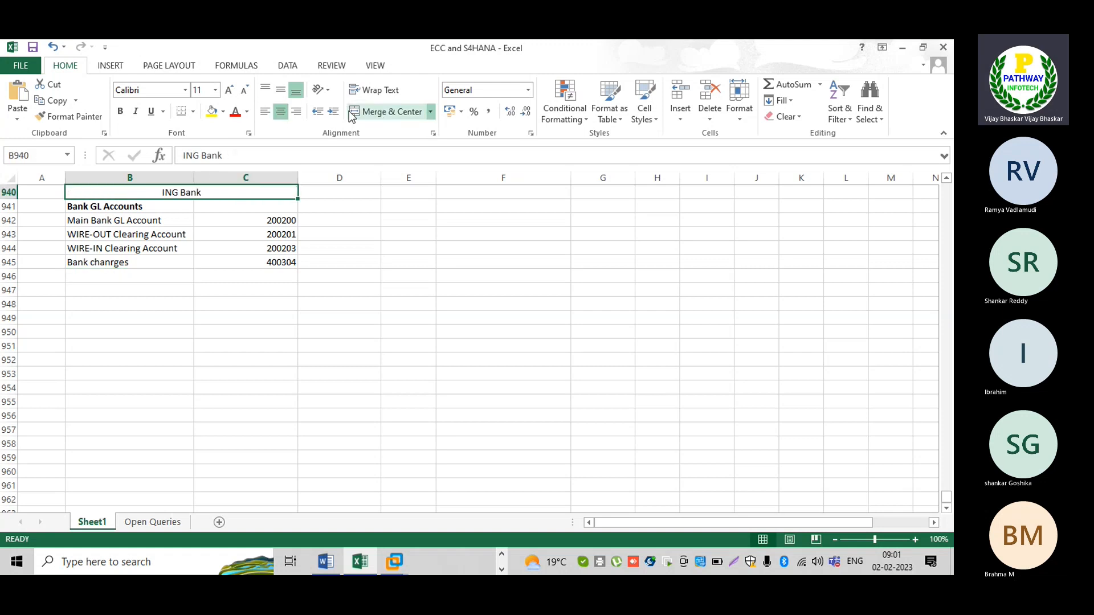
{"action": "left_click", "coordinate": [330, 193]}
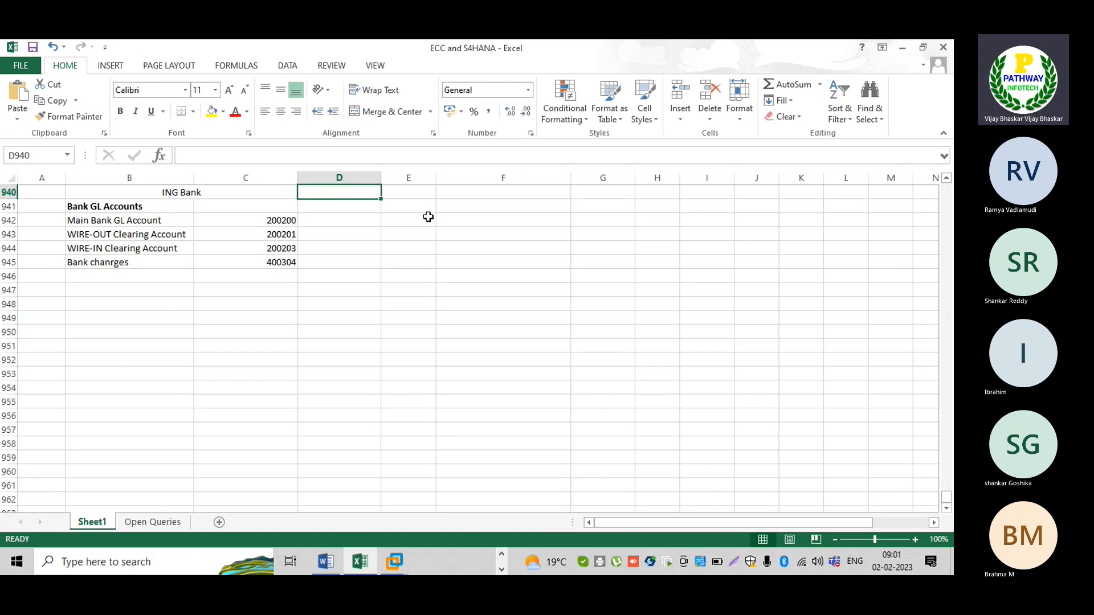
- Copy the ING Bank block without its bank charges row (B940:C944) and paste it starting at E940
{"action": "left_click_drag", "start_coordinate": [89, 193], "coordinate": [153, 263]}
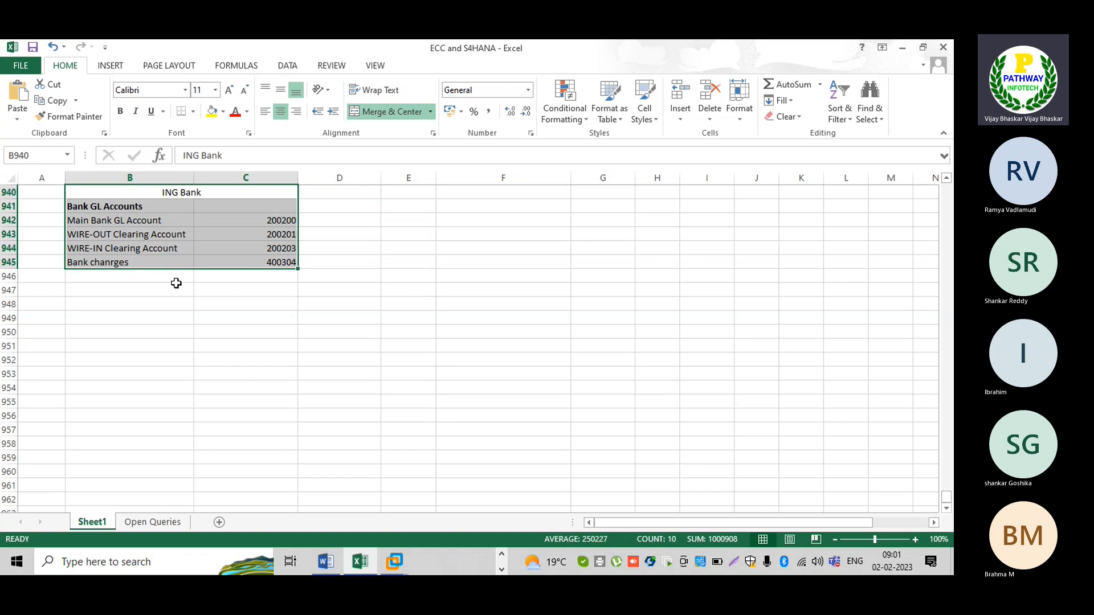
{"action": "key", "text": "shift+Up"}
{"action": "key", "text": "ctrl+c"}
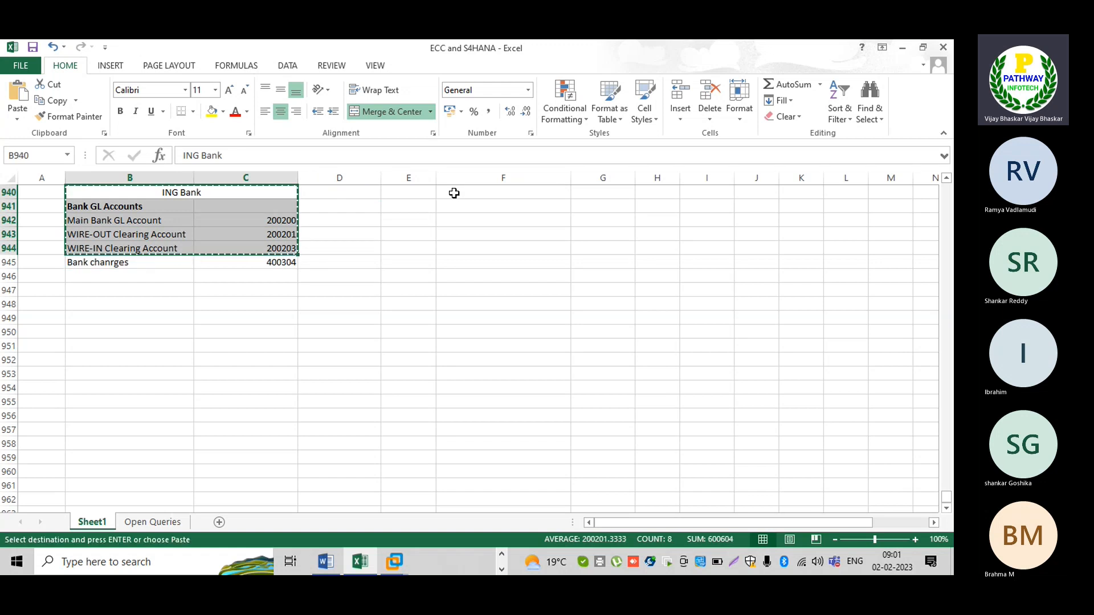
{"action": "left_click", "coordinate": [406, 196]}
{"action": "key", "text": "ctrl+v"}
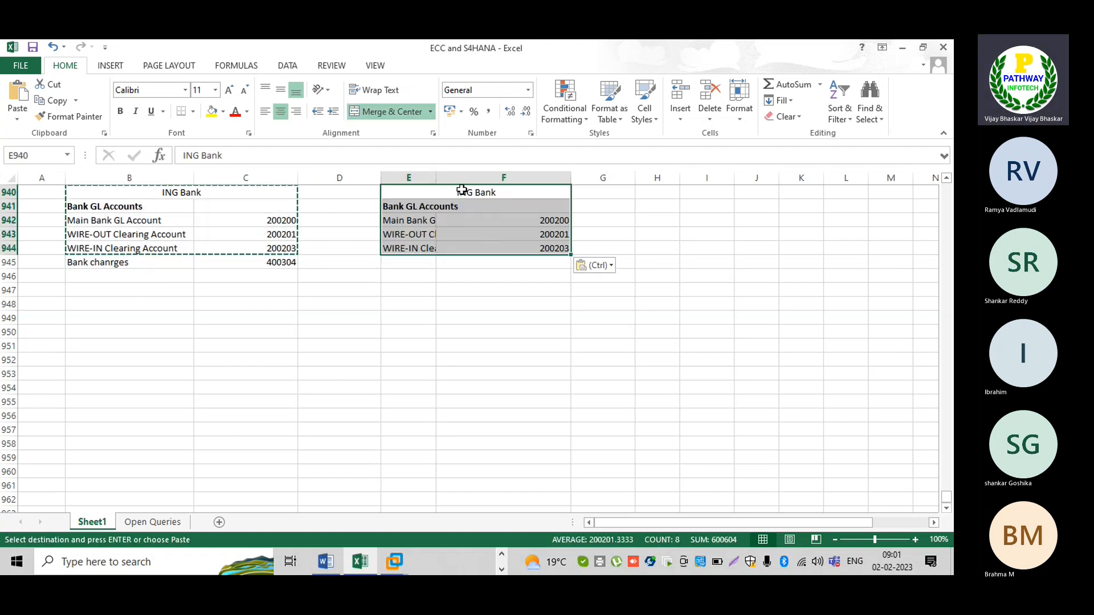
- Change the heading of the copied block in E940 to HDFC Bank
{"action": "double_click", "coordinate": [474, 193]}
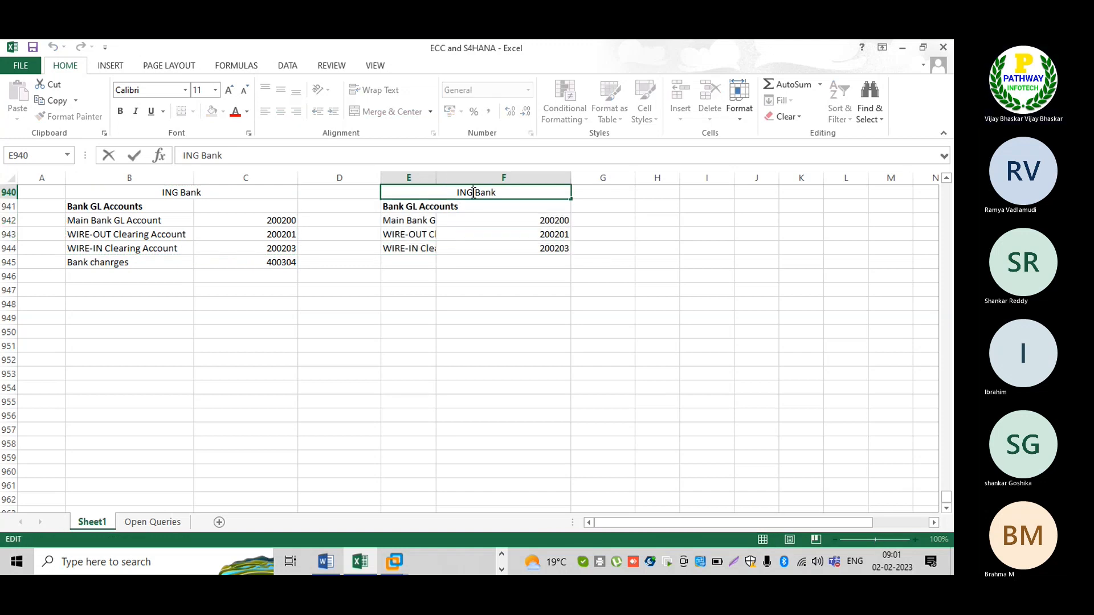
{"action": "key", "text": "BackSpace"}
{"action": "key", "text": "BackSpace"}
{"action": "key", "text": "BackSpace"}
{"action": "type", "text": "HDFC"}
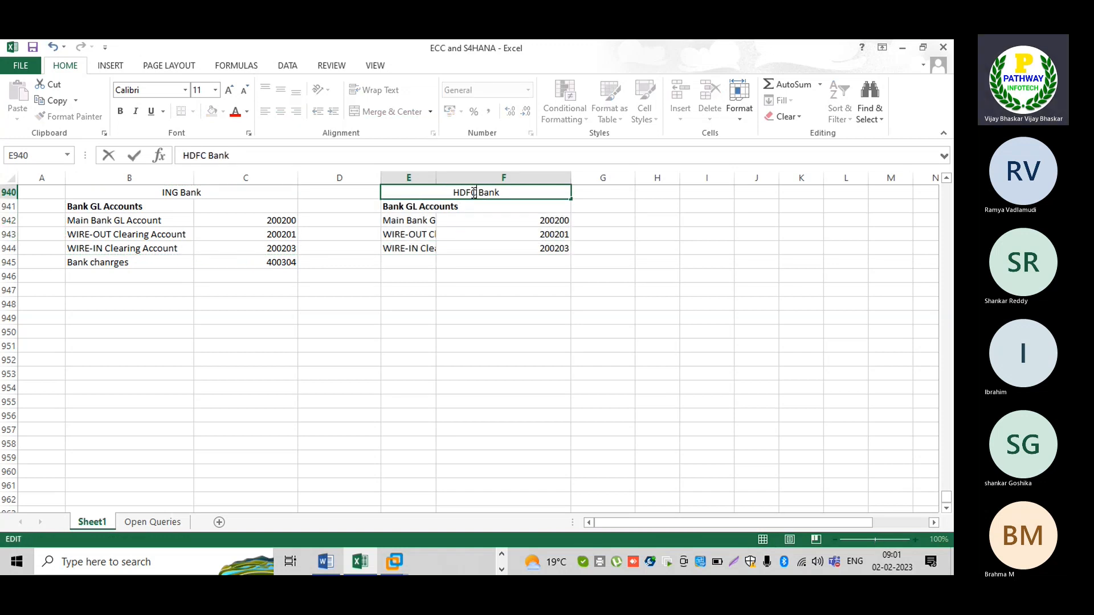
{"action": "key", "text": "Return"}
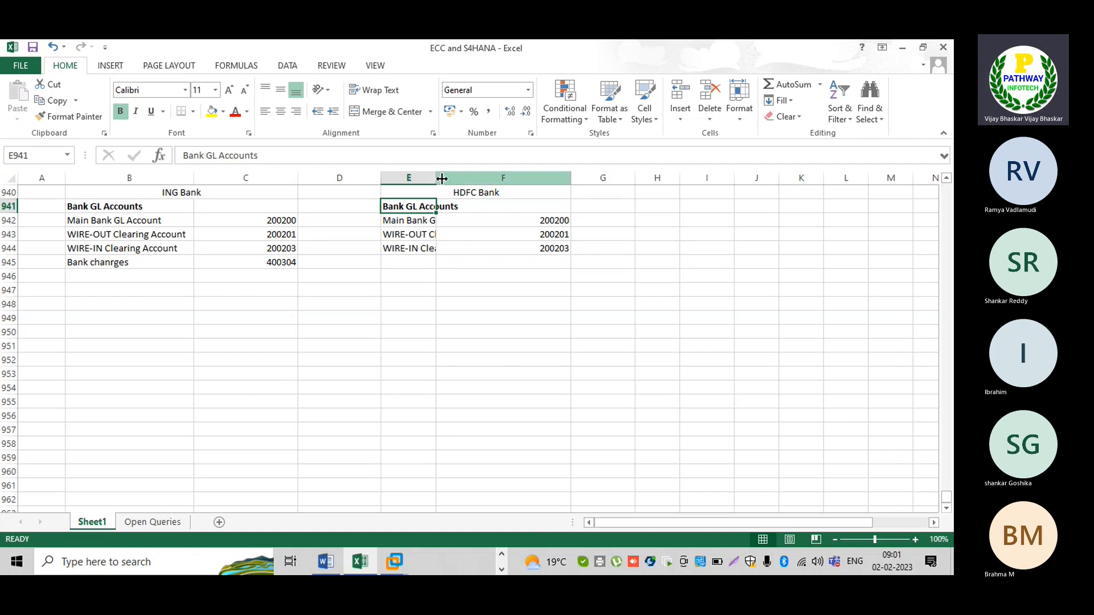
- Merge and center the ING Bank heading across cells B940:C940
{"action": "left_click_drag", "start_coordinate": [437, 178], "coordinate": [447, 177]}
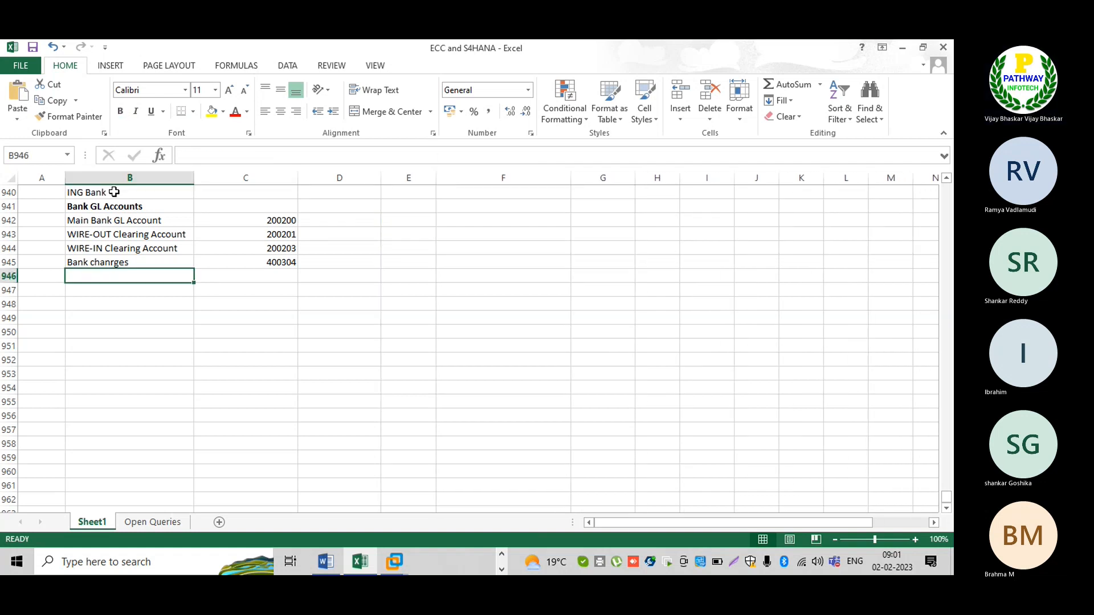
{"action": "left_click_drag", "start_coordinate": [108, 191], "coordinate": [200, 190]}
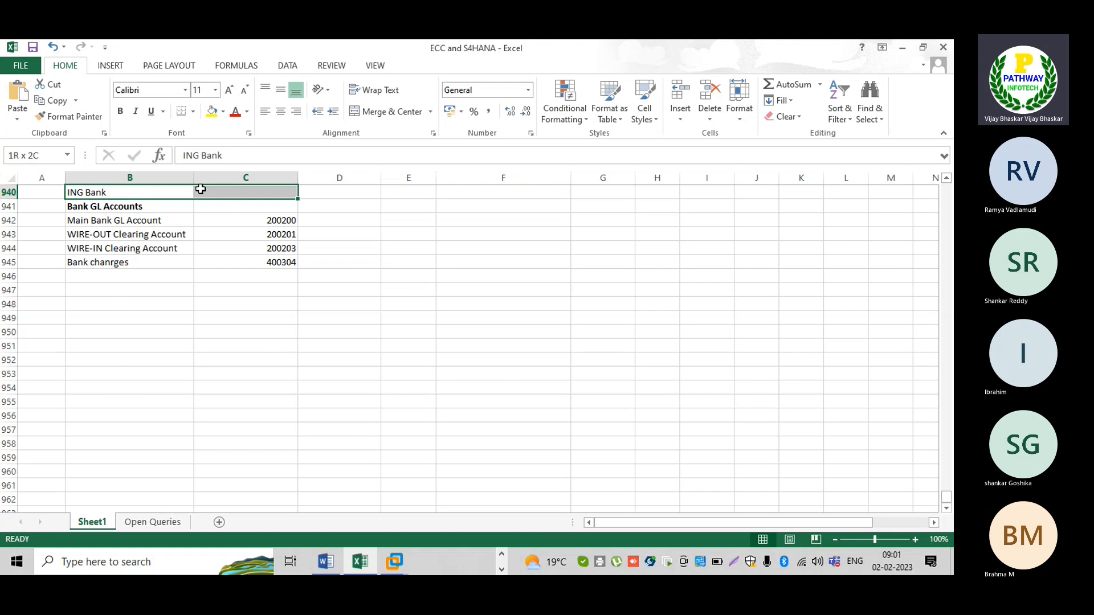
{"action": "left_click", "coordinate": [350, 112]}
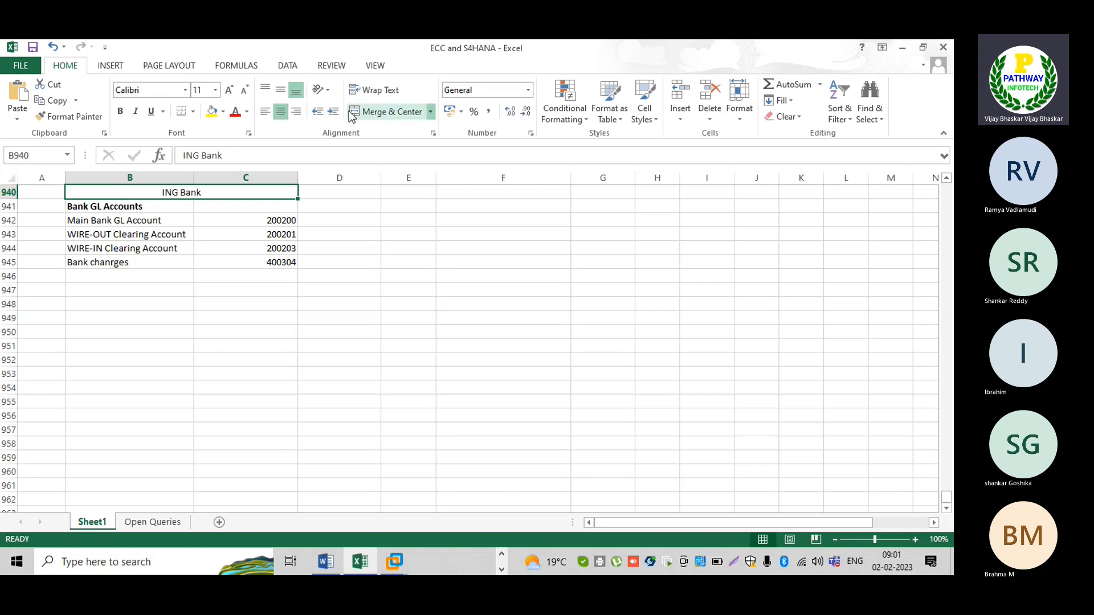
{"action": "left_click", "coordinate": [329, 193]}
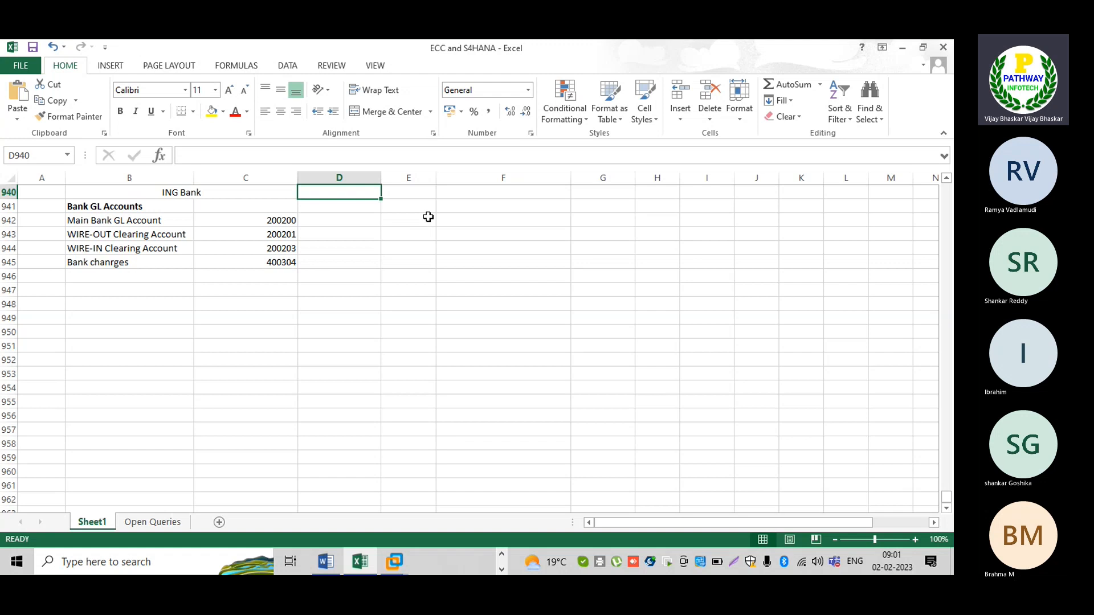
- Copy the ING Bank block B940:C944, leaving out the bank charges row, and paste it at E940
{"action": "left_click_drag", "start_coordinate": [91, 194], "coordinate": [152, 260]}
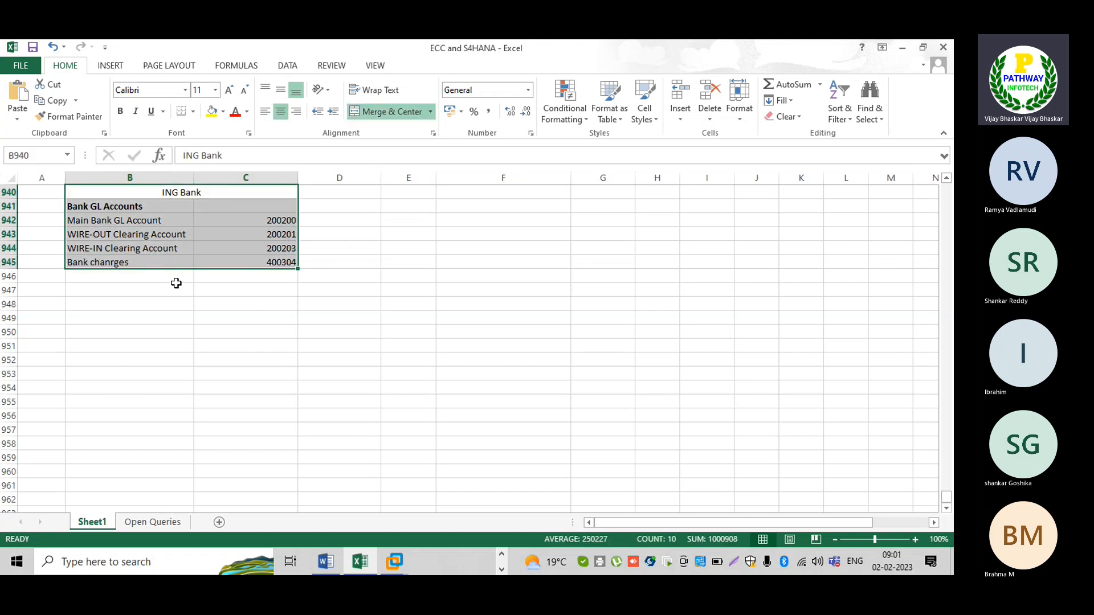
{"action": "key", "text": "shift+Up"}
{"action": "key", "text": "ctrl+c"}
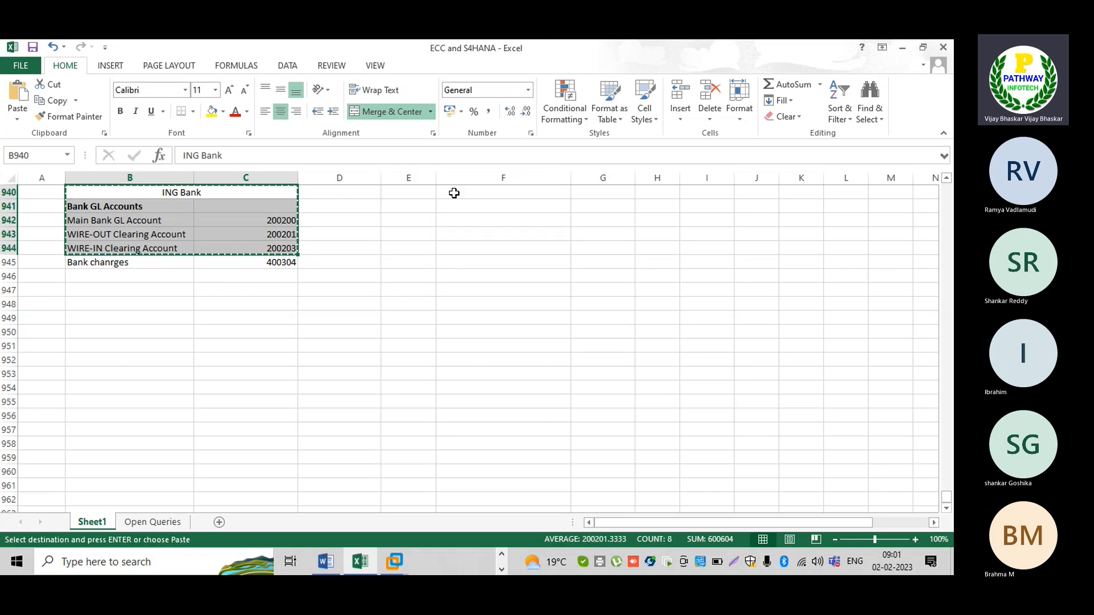
{"action": "left_click", "coordinate": [406, 194]}
{"action": "key", "text": "ctrl+v"}
{"action": "left_click", "coordinate": [460, 193]}
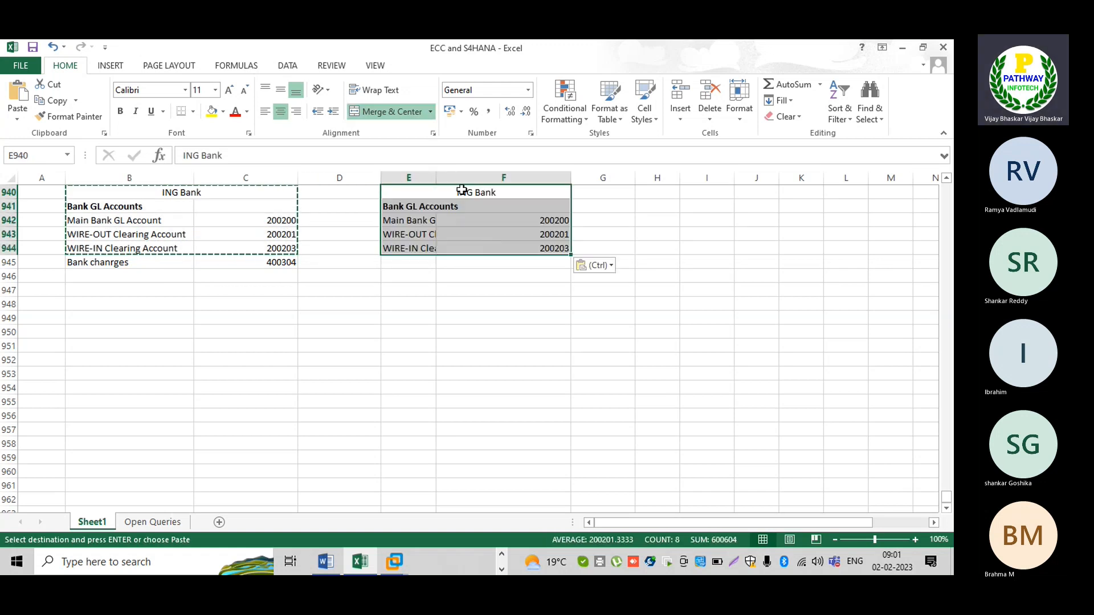
- Change the copied block's heading to HDFC Bank and slightly widen column E
{"action": "double_click", "coordinate": [473, 193]}
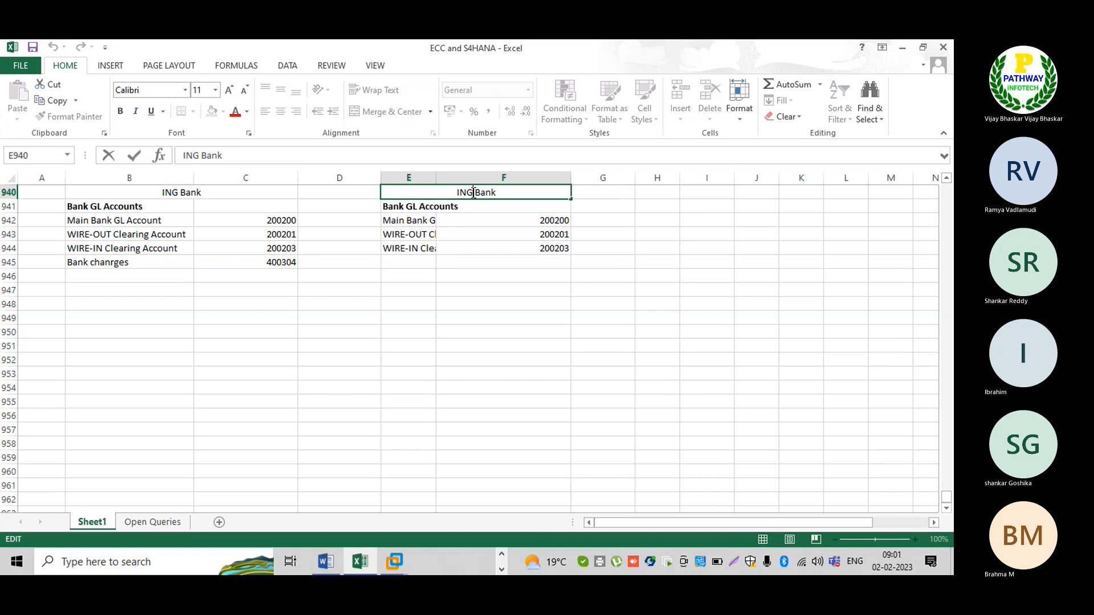
{"action": "key", "text": "BackSpace"}
{"action": "key", "text": "BackSpace"}
{"action": "key", "text": "BackSpace"}
{"action": "type", "text": "HDFC"}
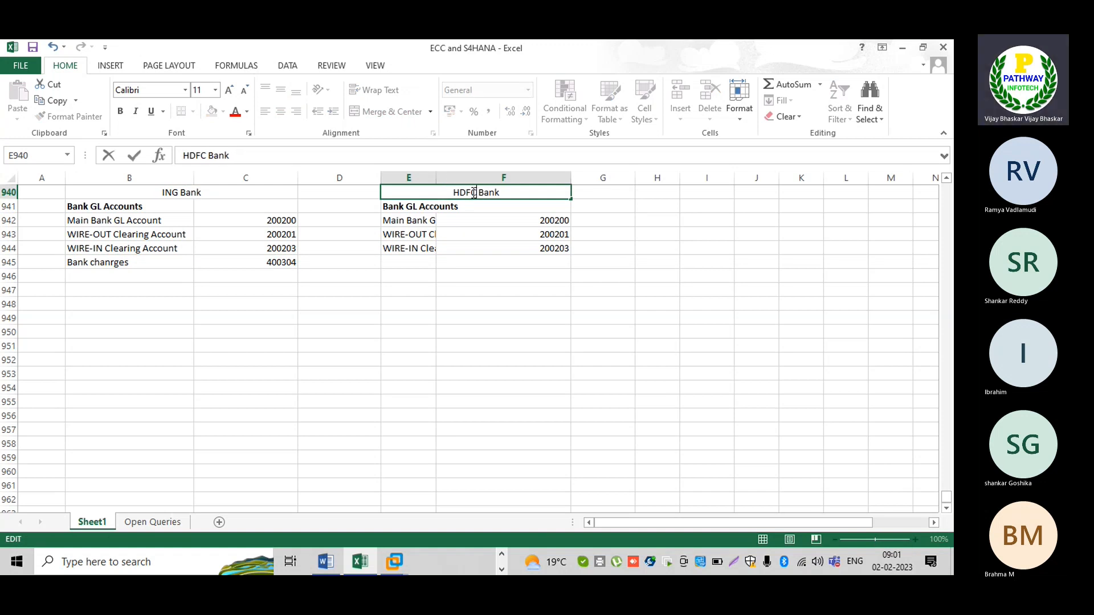
{"action": "key", "text": "Return"}
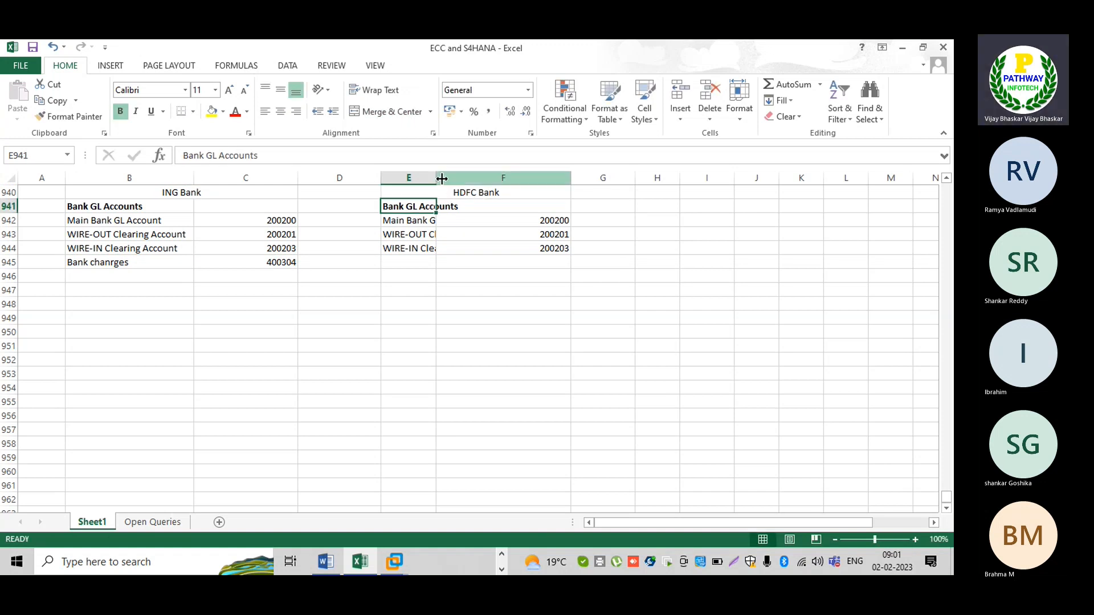
{"action": "left_click_drag", "start_coordinate": [438, 178], "coordinate": [447, 178]}
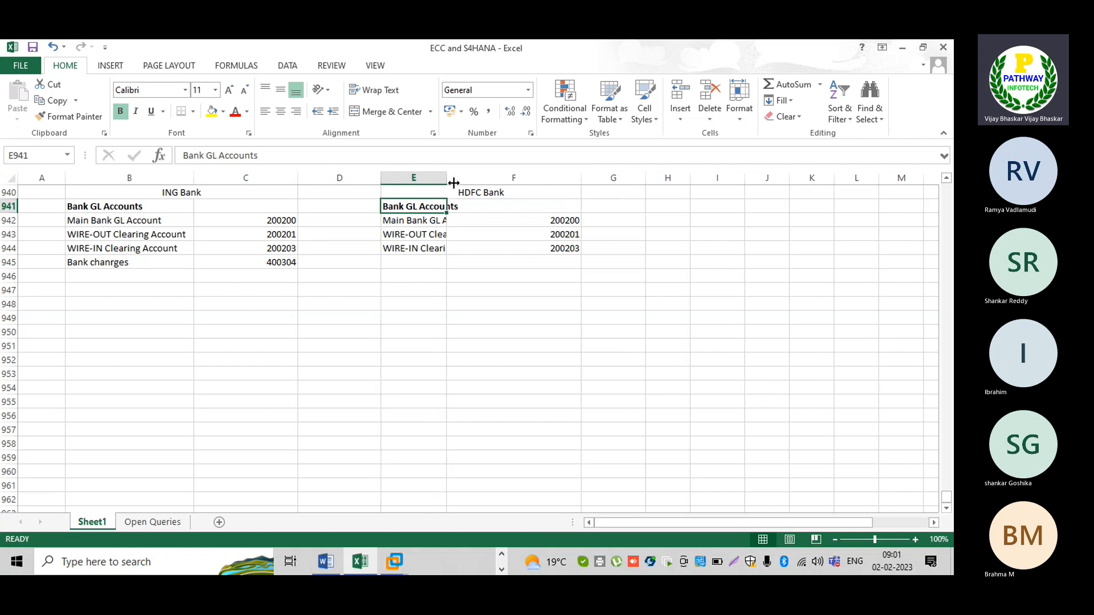
- Set the HDFC Bank Main Bank GL Account in F942 to 200110
{"action": "double_click", "coordinate": [570, 220]}
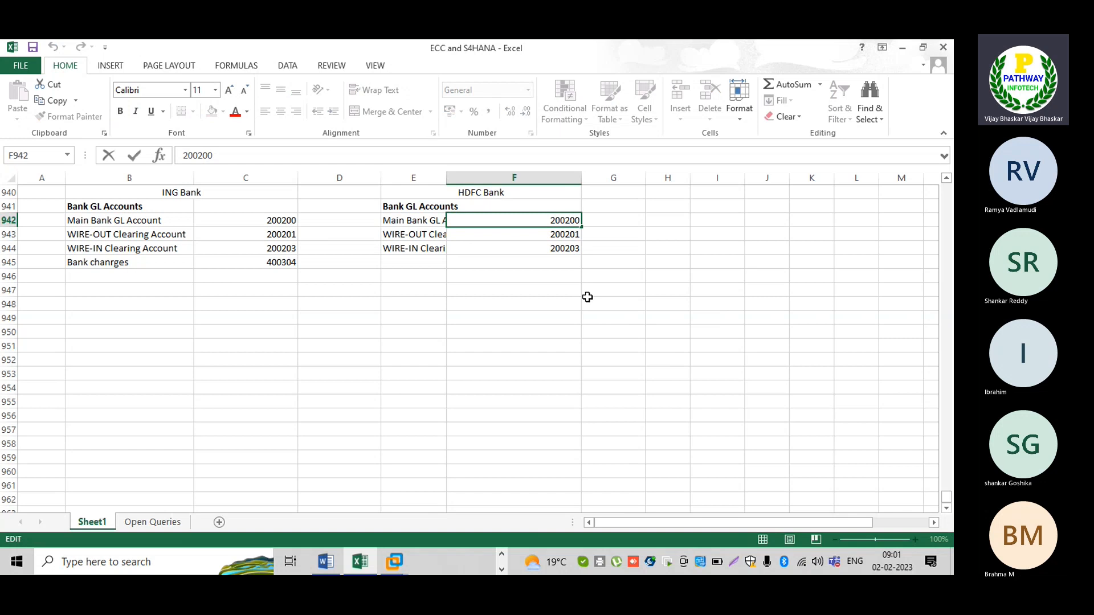
{"action": "key", "text": "BackSpace"}
{"action": "type", "text": "3"}
{"action": "key", "text": "BackSpace"}
{"action": "type", "text": "1"}
{"action": "key", "text": "Delete"}
{"action": "type", "text": "1"}
- Set the HDFC Bank WIRE-OUT Clearing Account in F943 to 200101
{"action": "left_click", "coordinate": [570, 233]}
{"action": "double_click", "coordinate": [571, 234]}
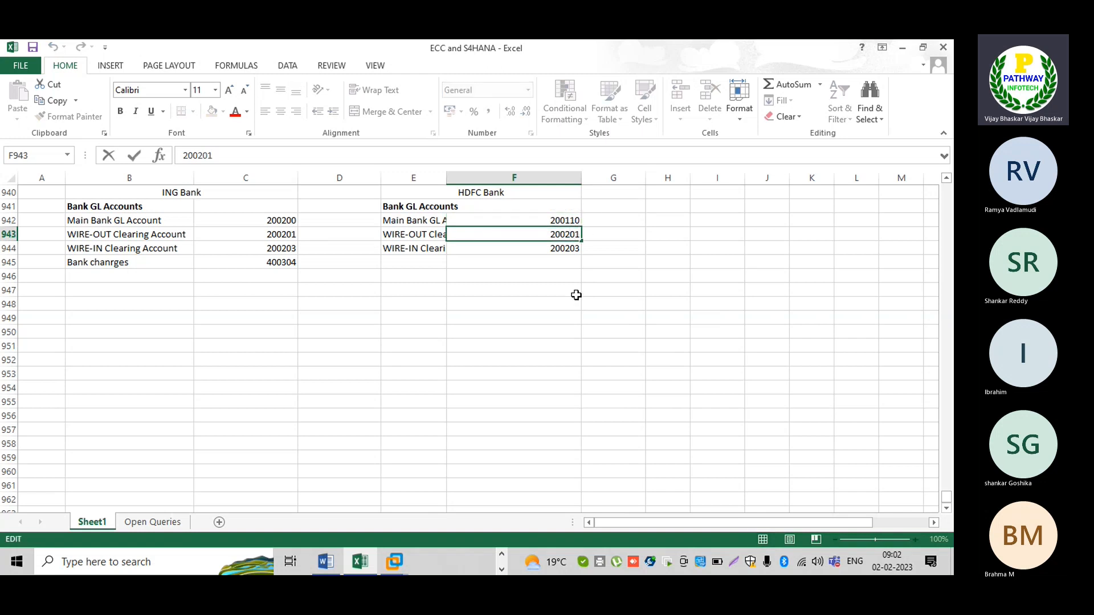
{"action": "key", "text": "BackSpace"}
{"action": "type", "text": "1"}
{"action": "key", "text": "Return"}
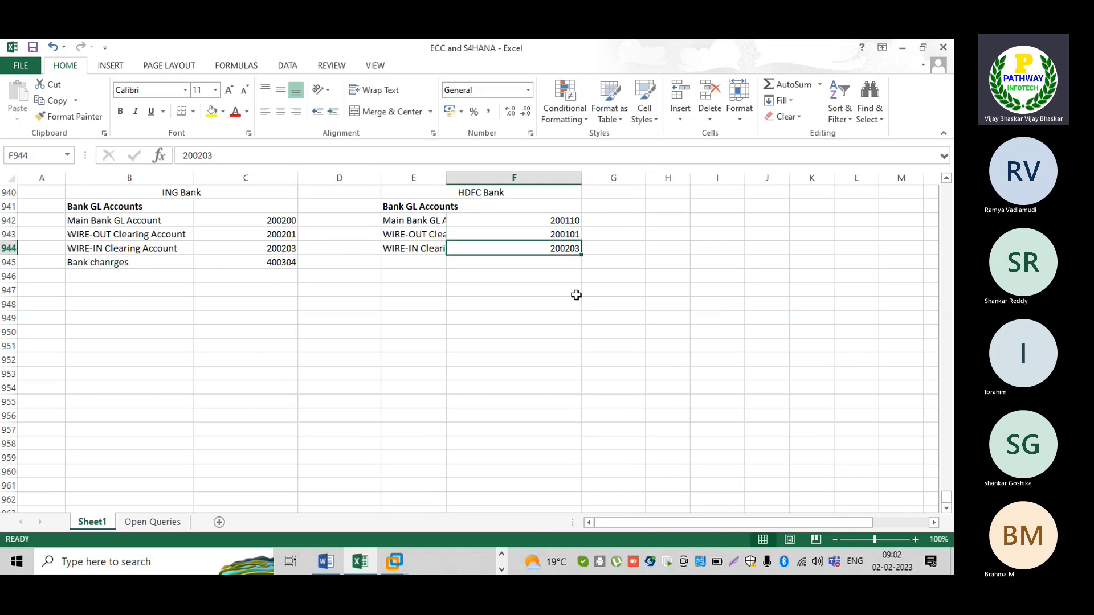
- Set the HDFC Bank WIRE-IN Clearing Account in F944 to 200102
{"action": "double_click", "coordinate": [570, 246]}
{"action": "key", "text": "BackSpace"}
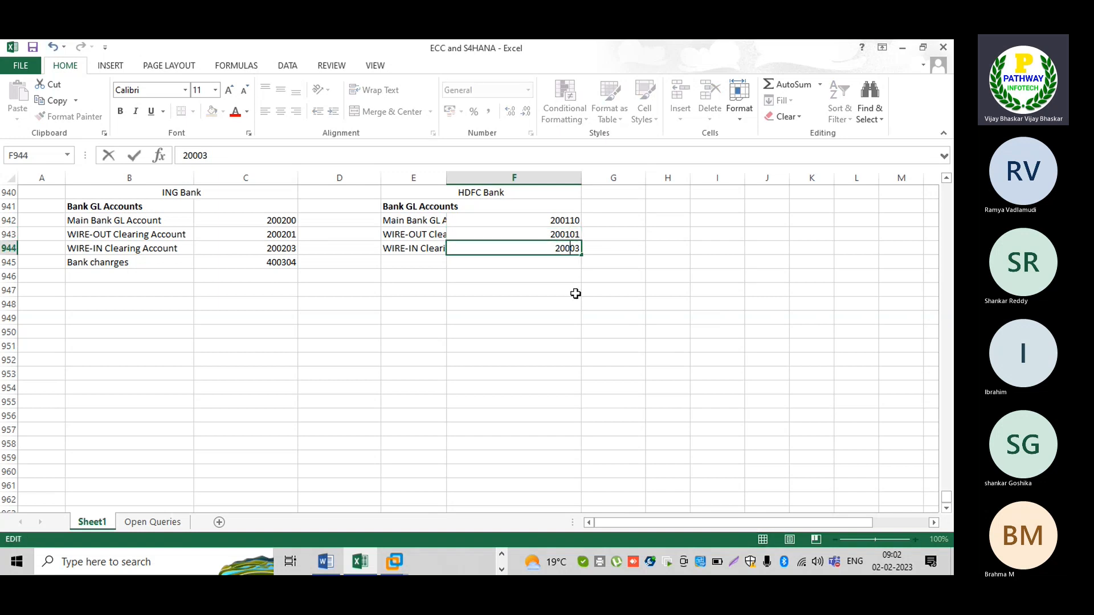
{"action": "type", "text": "1"}
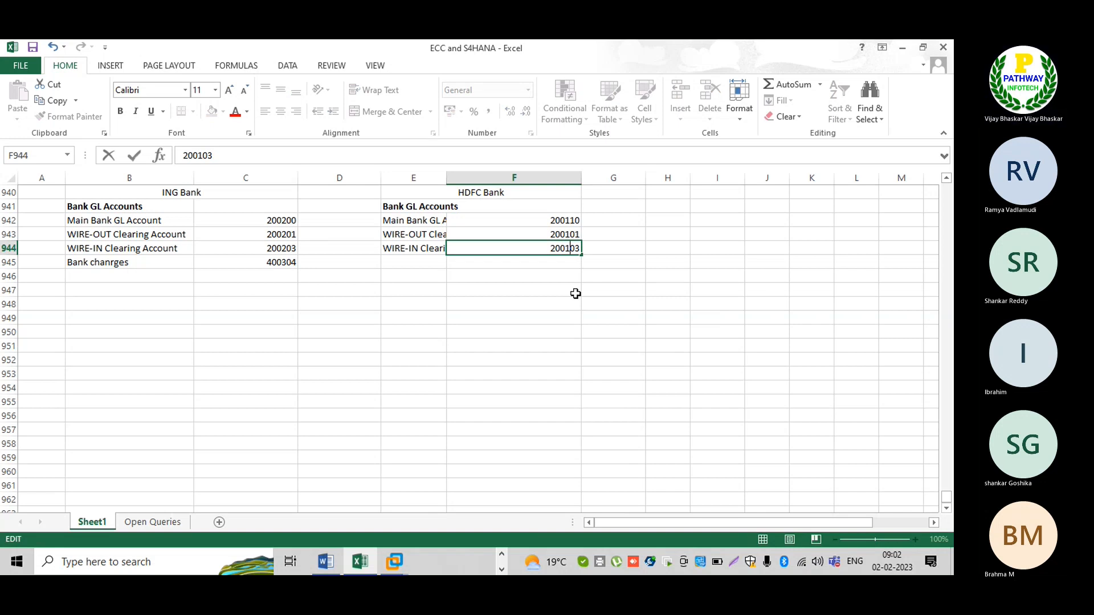
{"action": "key", "text": "Return"}
{"action": "double_click", "coordinate": [576, 248]}
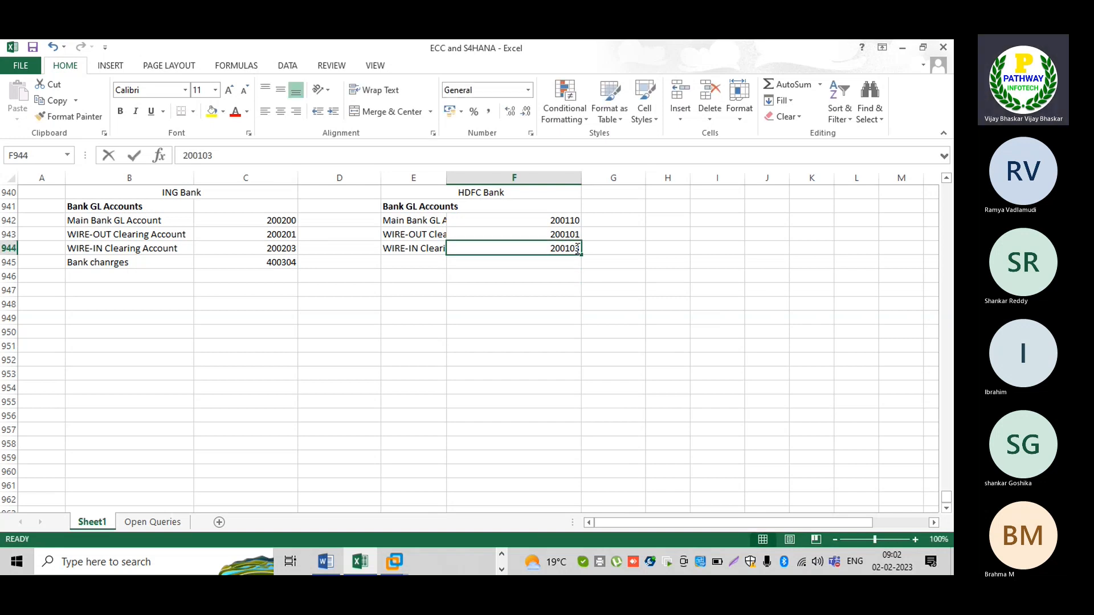
{"action": "key", "text": "BackSpace"}
{"action": "type", "text": "2"}
{"action": "key", "text": "Return"}
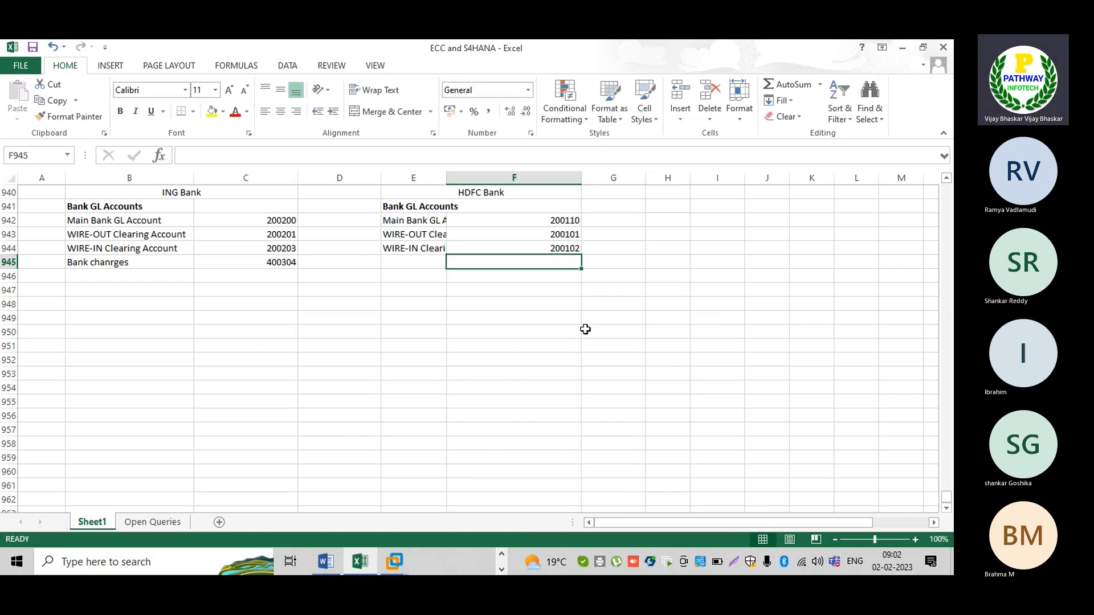
- Set the ING Bank WIRE-IN Clearing Account in C944 to 200202, and widen column E to show more of the labels
{"action": "double_click", "coordinate": [291, 249]}
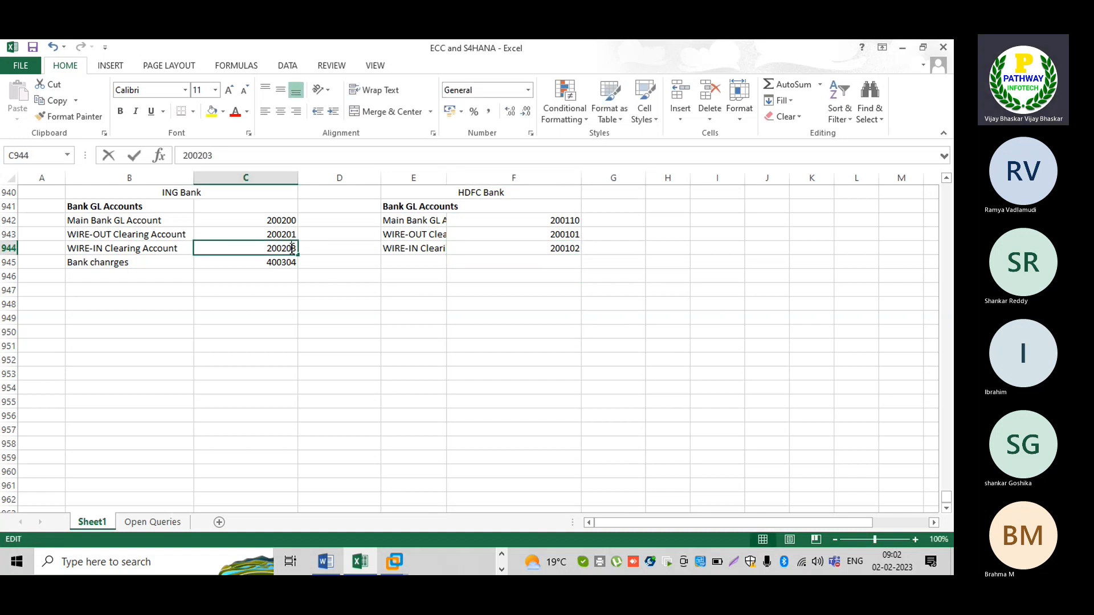
{"action": "key", "text": "BackSpace"}
{"action": "type", "text": "2"}
{"action": "key", "text": "Return"}
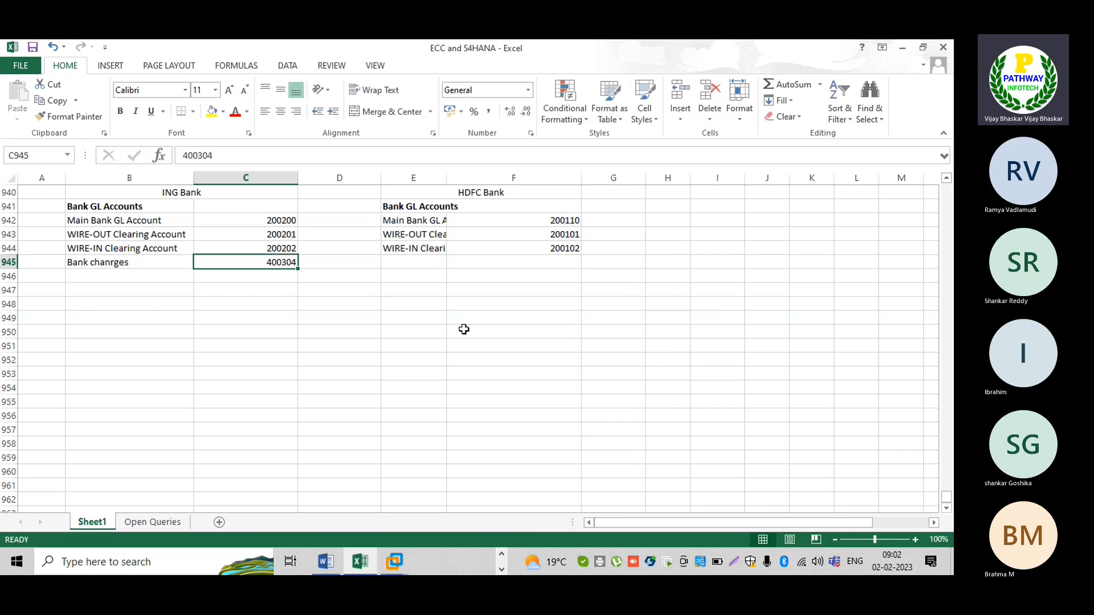
{"action": "left_click_drag", "start_coordinate": [448, 178], "coordinate": [486, 177]}
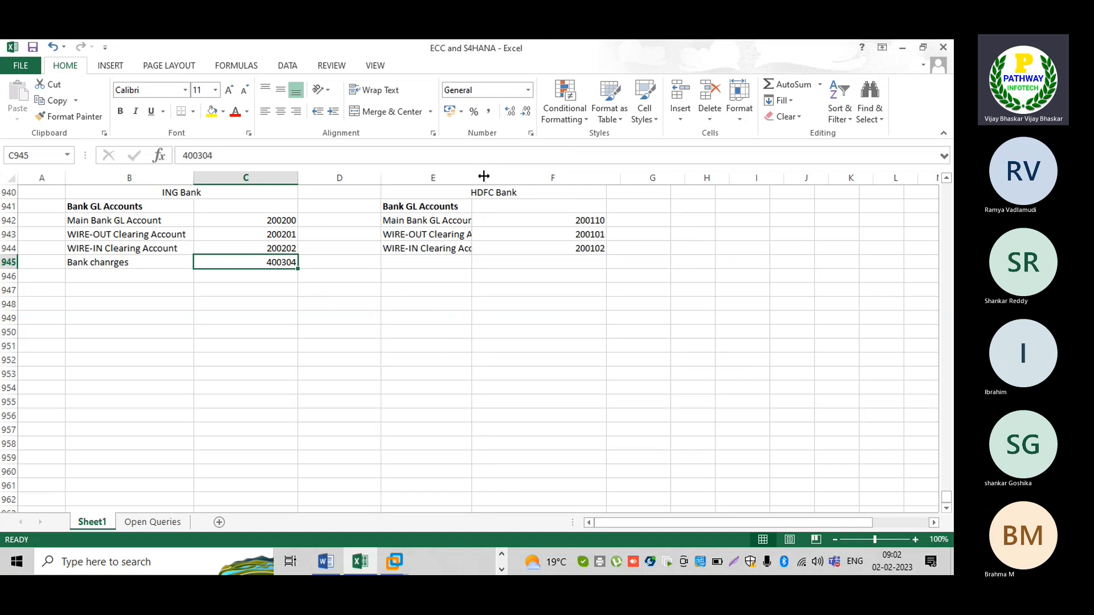
{"action": "left_click", "coordinate": [587, 222]}
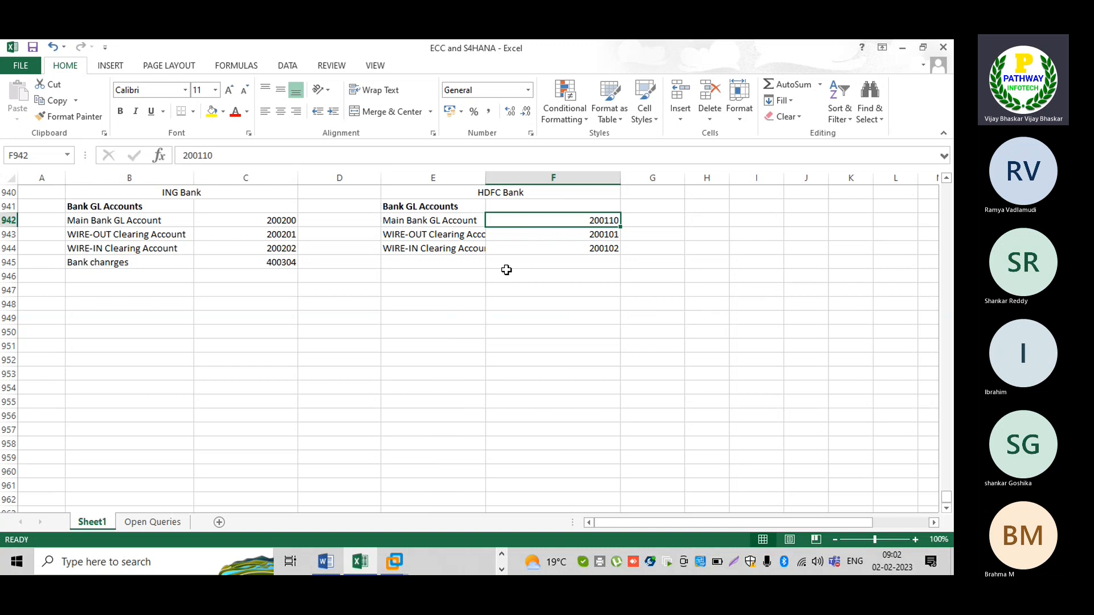
{"action": "left_click", "coordinate": [396, 562]}
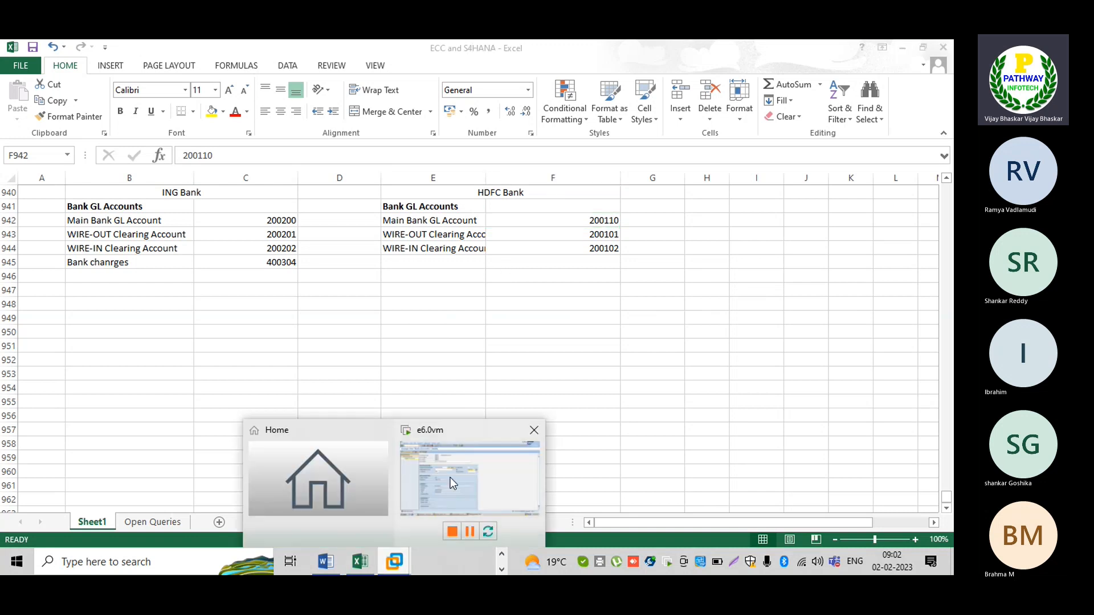
{"action": "left_click", "coordinate": [461, 470]}
{"action": "left_click", "coordinate": [397, 567]}
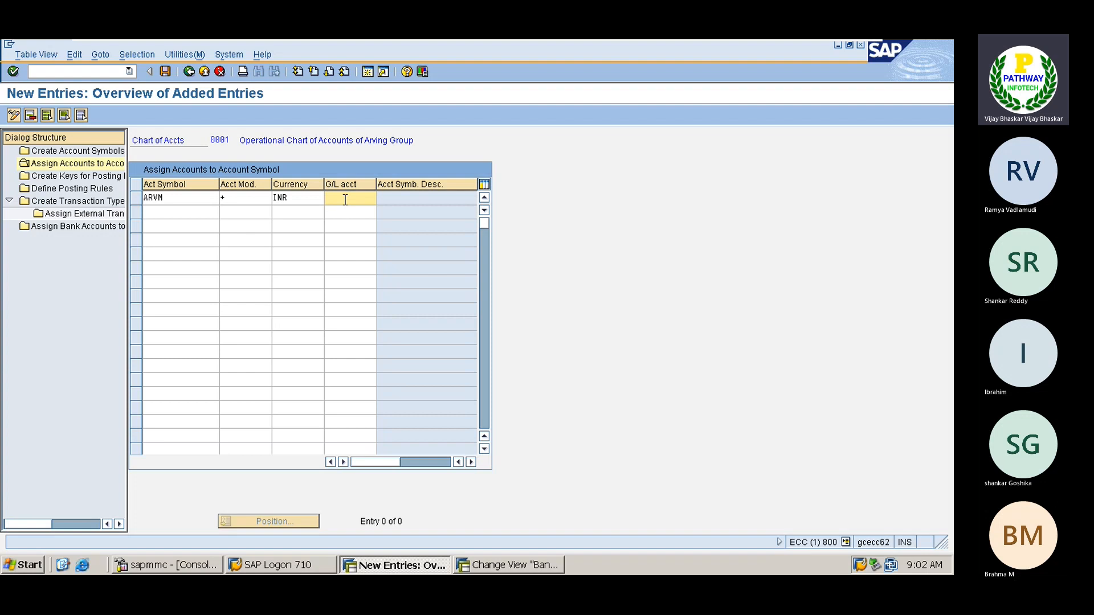
{"action": "mouse_move", "coordinate": [783, 40]}
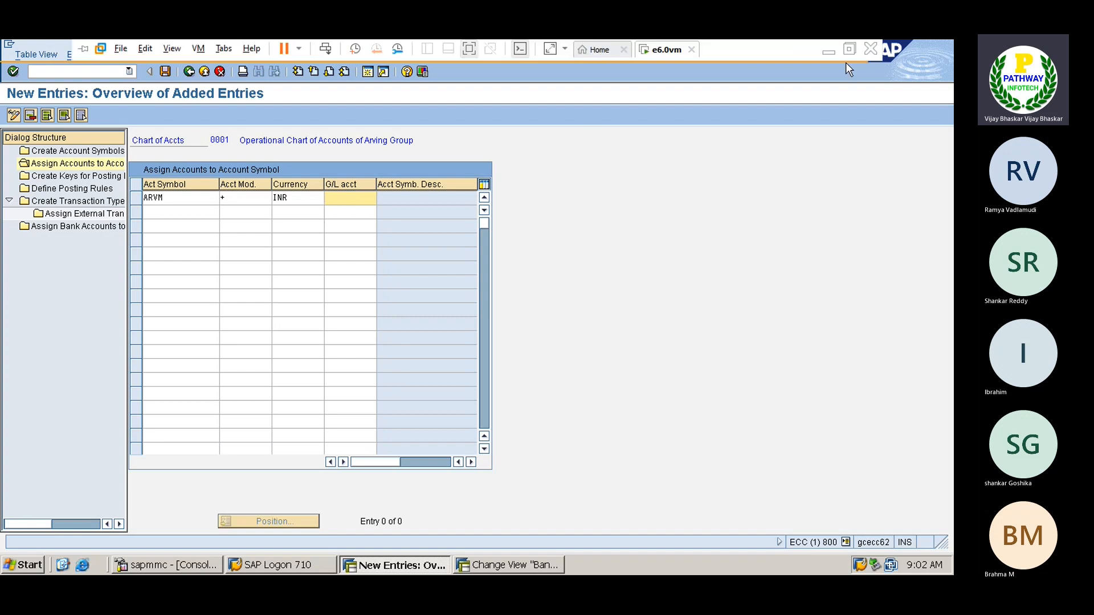
{"action": "left_click", "coordinate": [828, 52]}
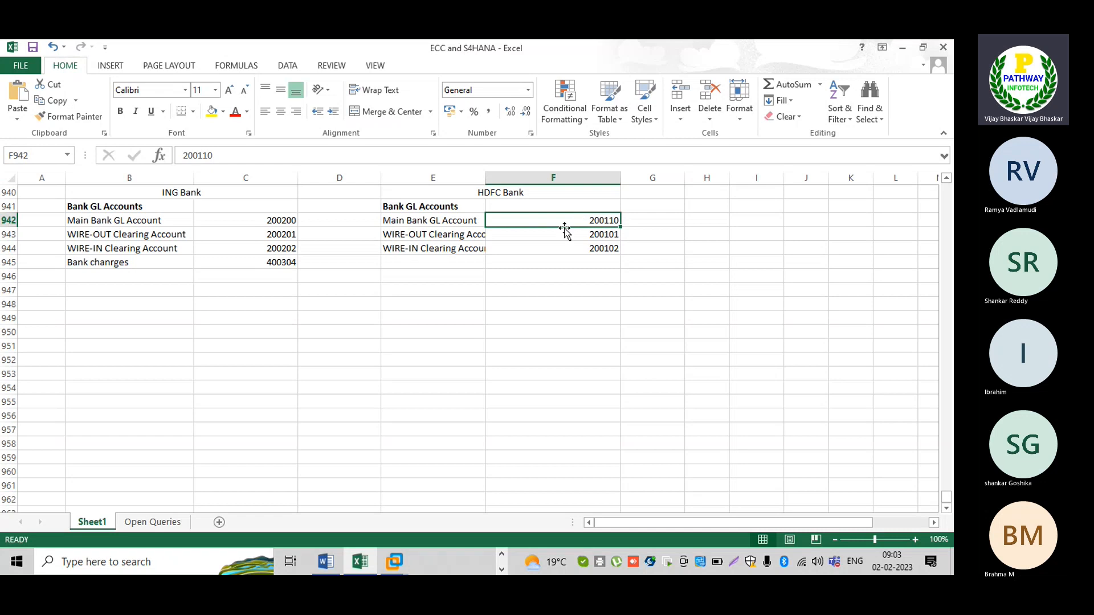
- Switch to SAP in the e6.0vm virtual machine and enter the masked G/L account +++++++++0 for symbol ARVM
{"action": "left_click", "coordinate": [394, 553]}
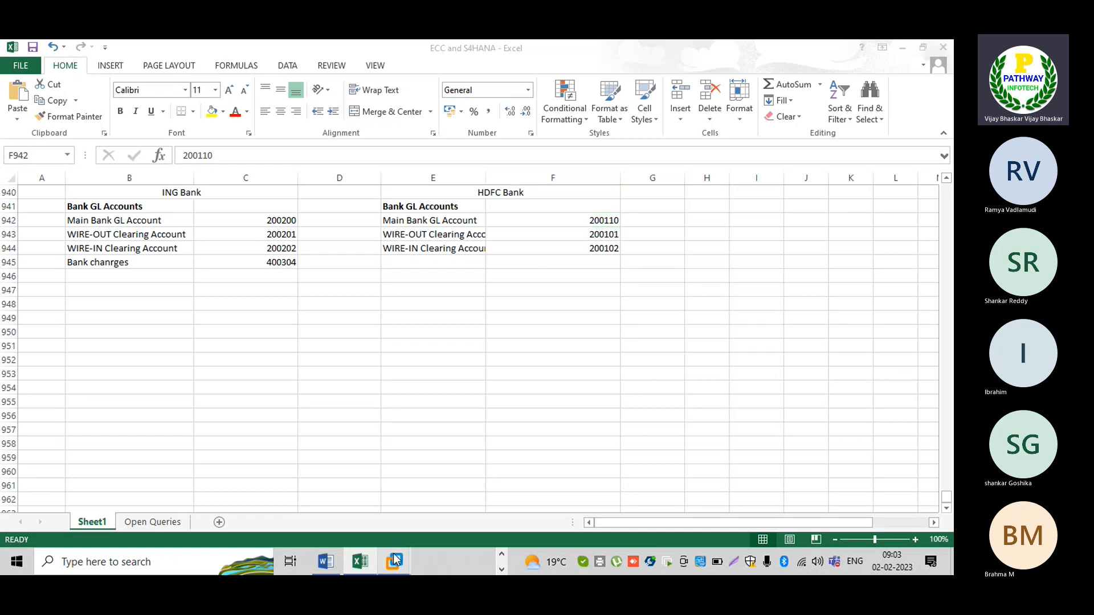
{"action": "left_click", "coordinate": [484, 481]}
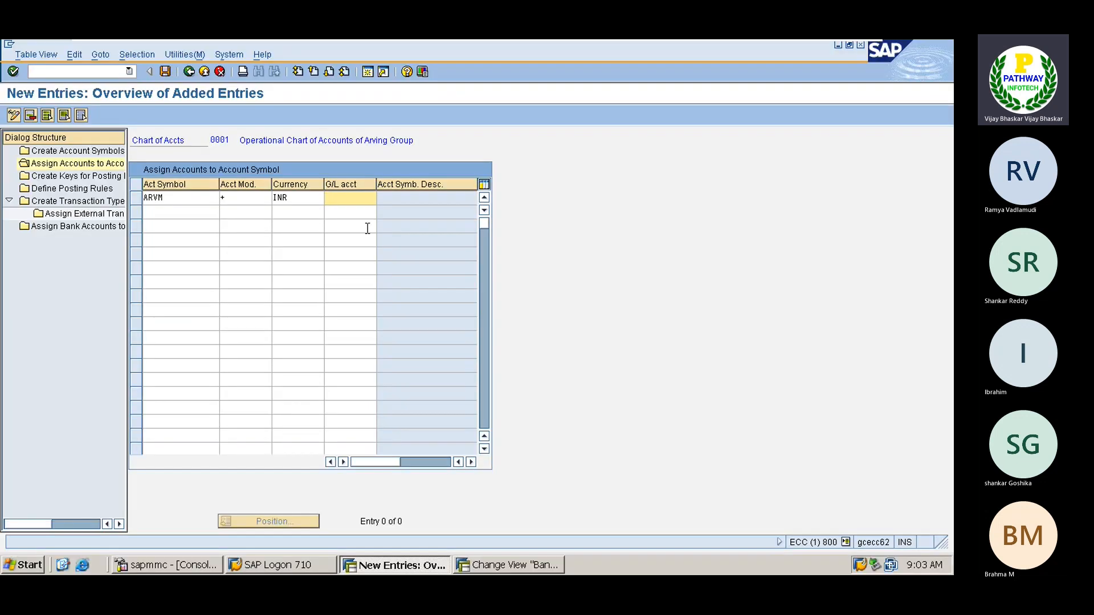
{"action": "type", "text": "+++++++++0"}
{"action": "key", "text": "Return"}
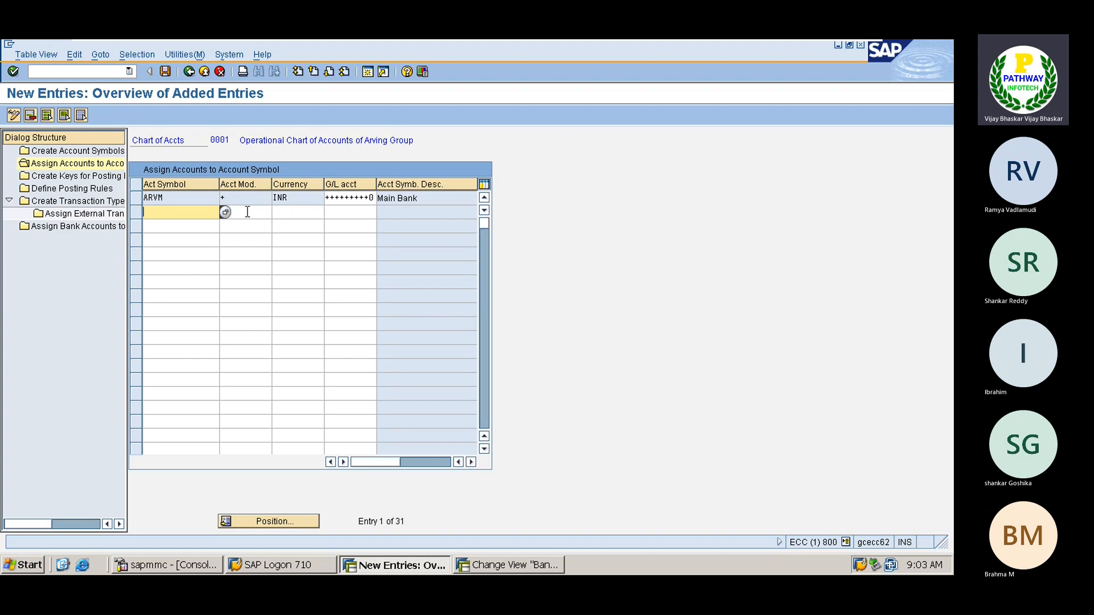
- Add a second assignment row for account symbol ARVO with account modifier + and currency INR
{"action": "left_click", "coordinate": [225, 212]}
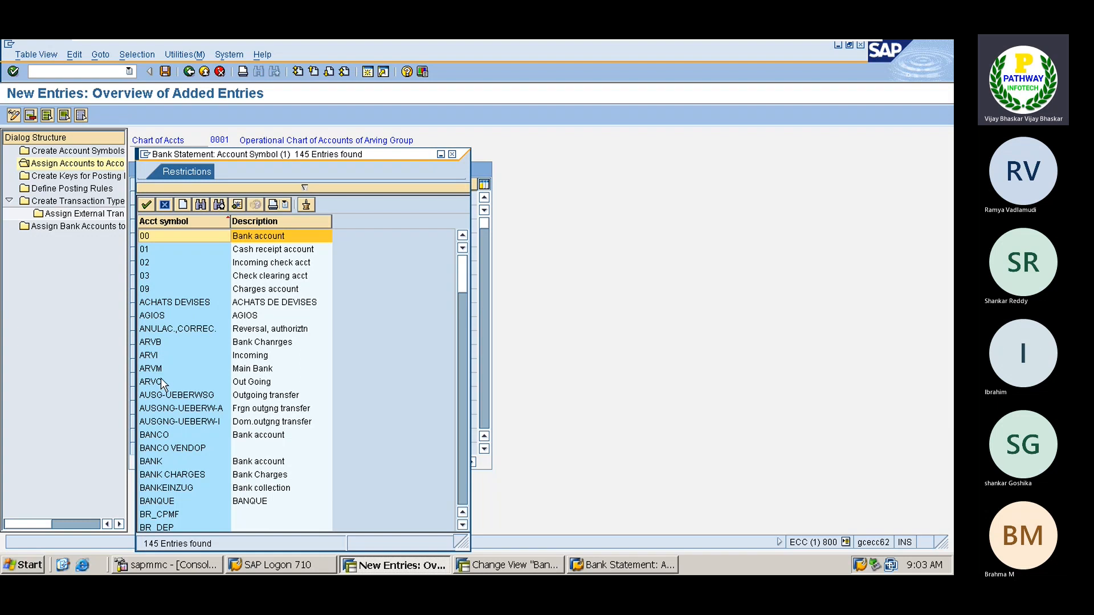
{"action": "double_click", "coordinate": [160, 382]}
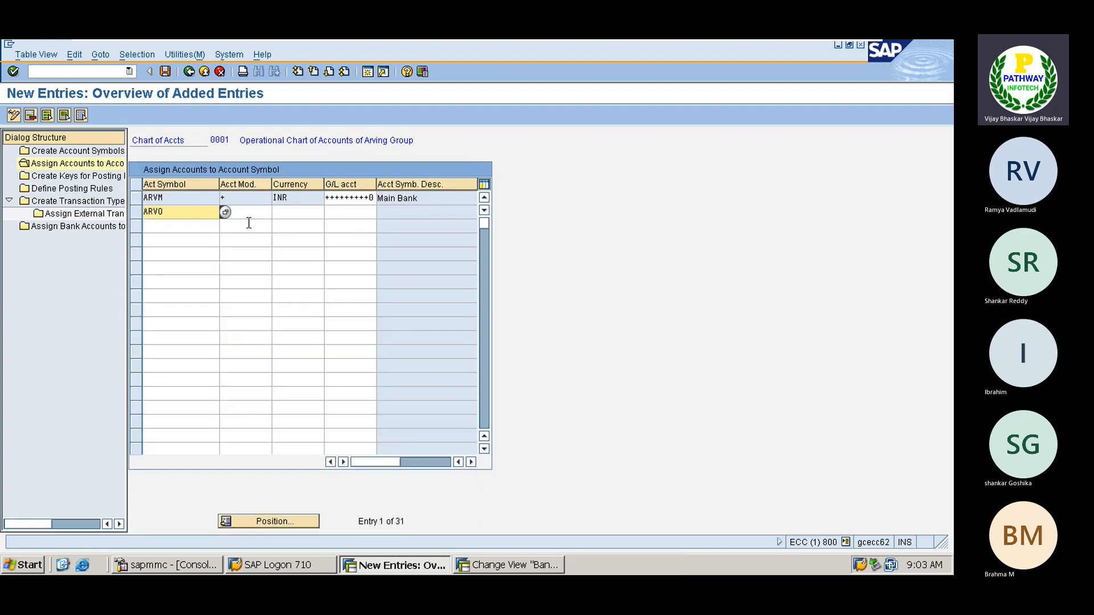
{"action": "left_click", "coordinate": [249, 212]}
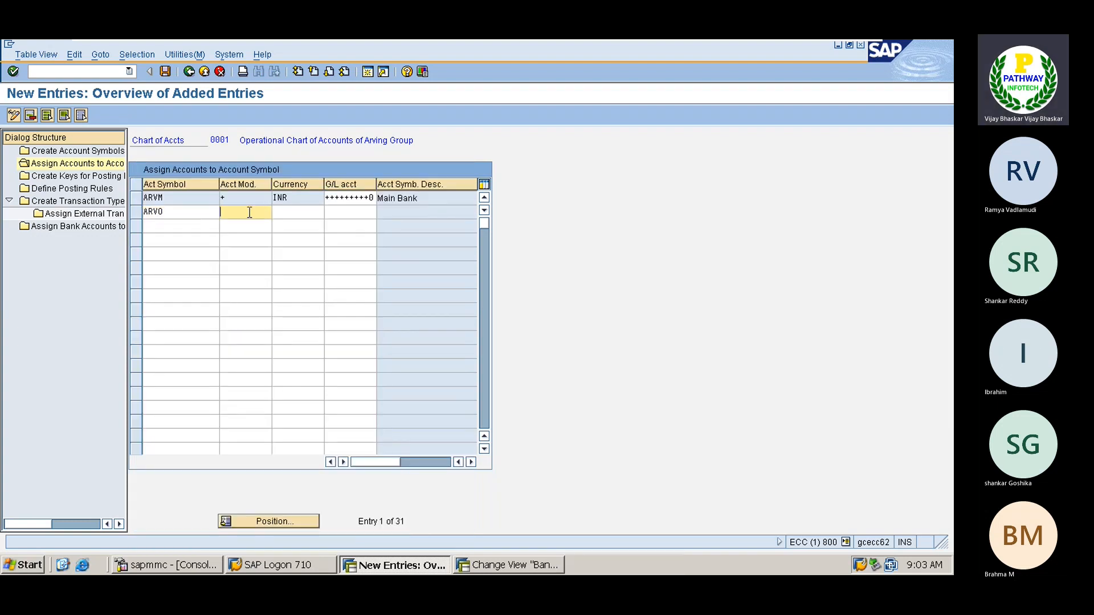
{"action": "type", "text": "+"}
{"action": "key", "text": "Tab"}
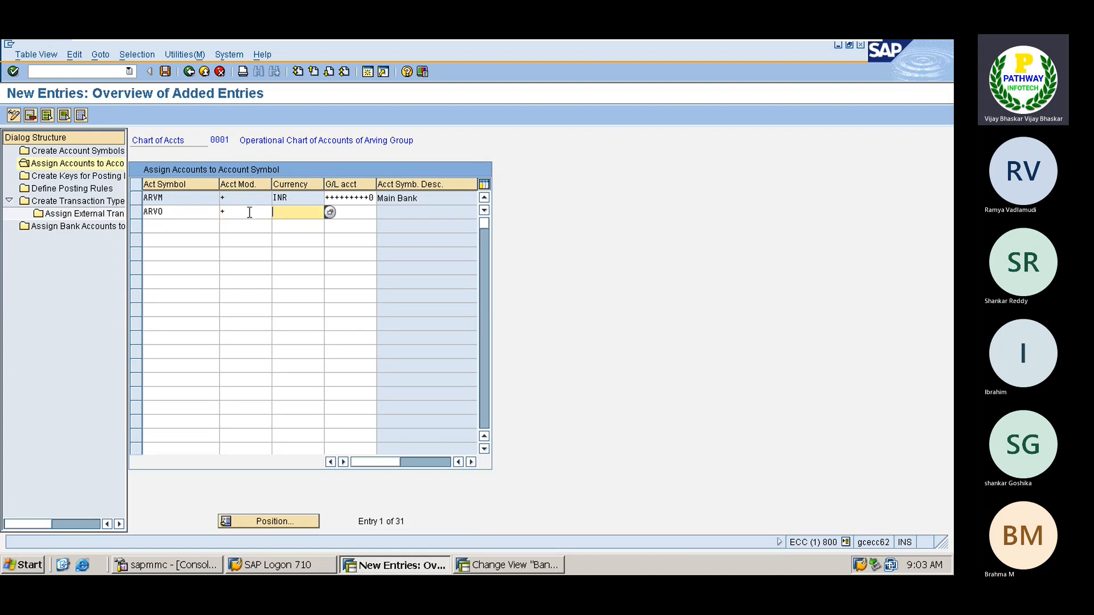
{"action": "type", "text": "INR"}
{"action": "key", "text": "Tab"}
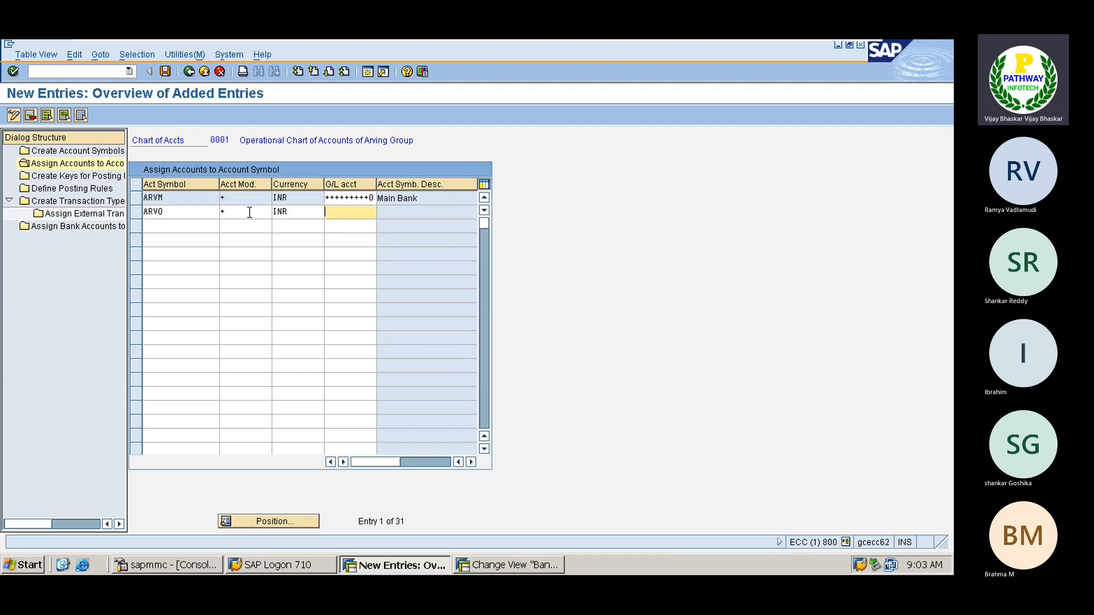
- Enter a masked G/L account of plus signs ending in 1 for the ARVO row
{"action": "type", "text": "++++"}
{"action": "key", "text": "Down"}
{"action": "key", "text": "Return"}
{"action": "key", "text": "BackSpace"}
{"action": "type", "text": "1"}
- Try replacing the ARVM row's masked G/L account with 200109, copied from the ING Current Account's bank account details
{"action": "left_click", "coordinate": [507, 565]}
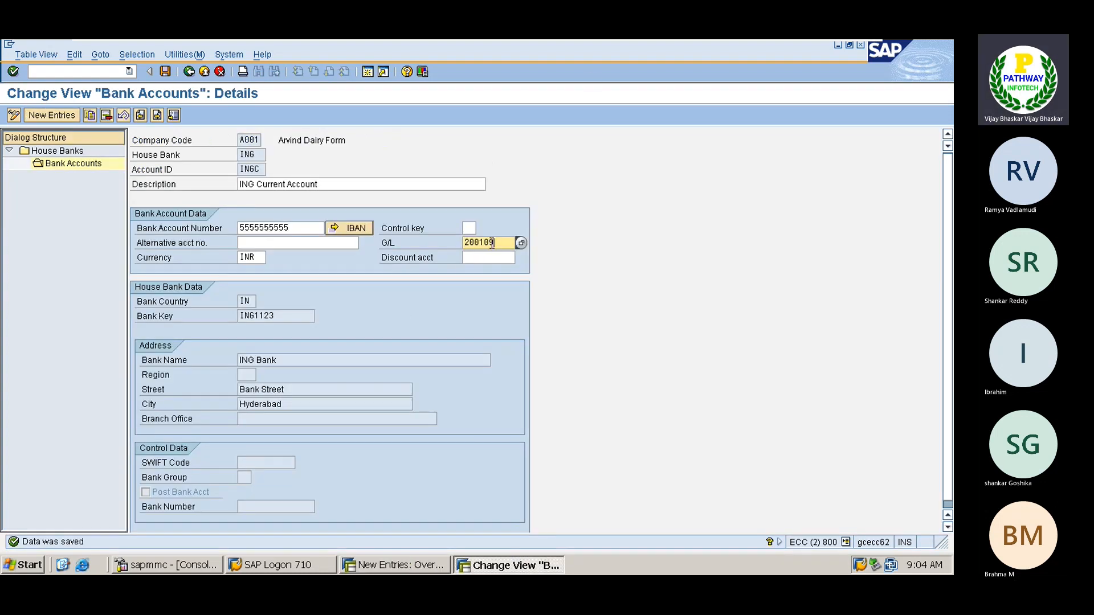
{"action": "left_click_drag", "start_coordinate": [493, 243], "coordinate": [454, 247]}
{"action": "key", "text": "ctrl+c"}
{"action": "key", "text": "alt+Tab"}
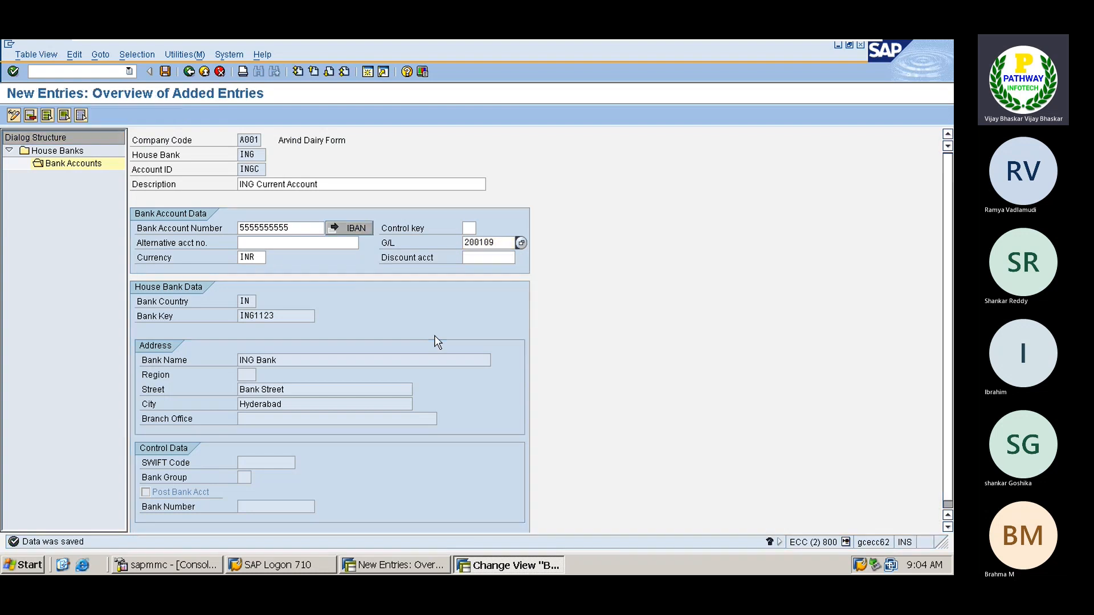
{"action": "left_click", "coordinate": [327, 198]}
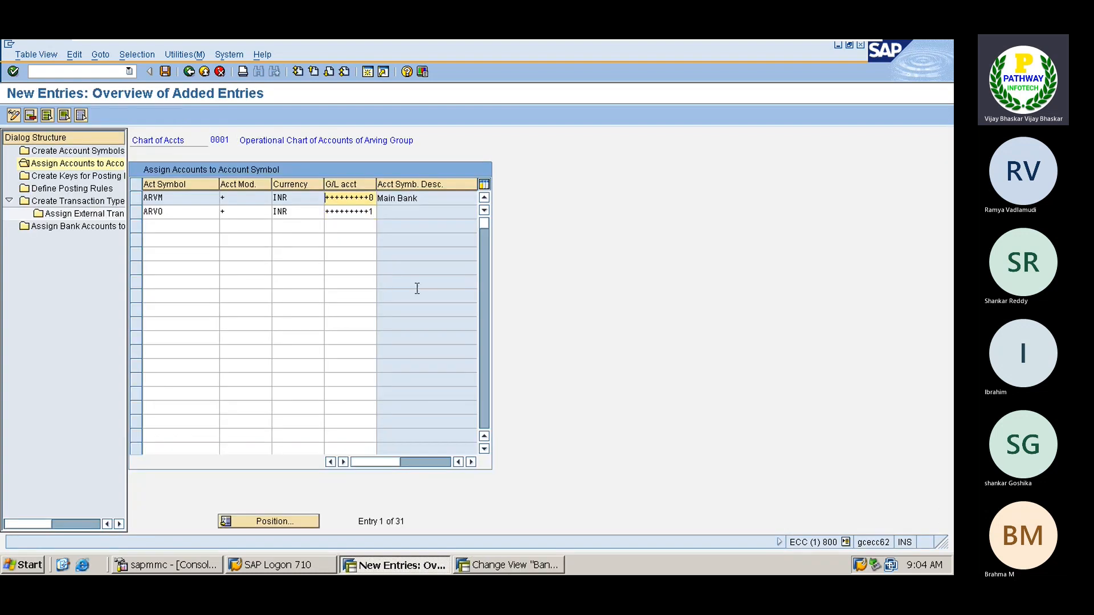
{"action": "key", "text": "Delete"}
{"action": "key", "text": "Delete"}
{"action": "key", "text": "Delete"}
{"action": "key", "text": "Delete"}
{"action": "key", "text": "Delete"}
{"action": "key", "text": "Delete"}
{"action": "key", "text": "Delete"}
{"action": "key", "text": "Delete"}
{"action": "key", "text": "Delete"}
{"action": "key", "text": "Delete"}
{"action": "key", "text": "ctrl+v"}
- Copy the ING Current Account's G/L 200109, start transaction FS00 in a new session, and enter G/L account 200200
{"action": "left_click", "coordinate": [501, 567]}
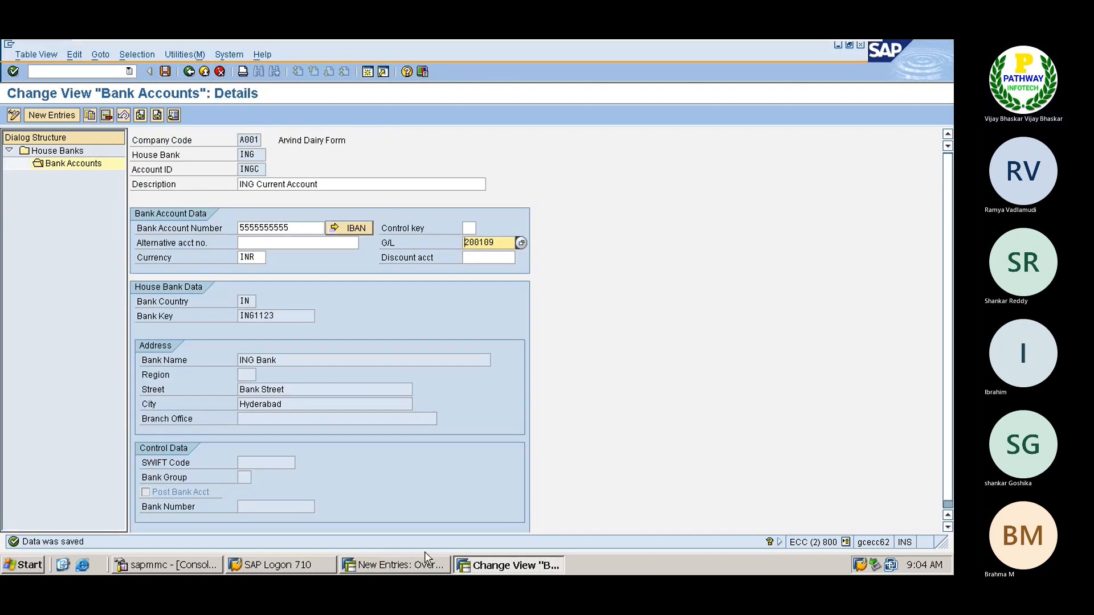
{"action": "left_click_drag", "start_coordinate": [498, 244], "coordinate": [408, 247]}
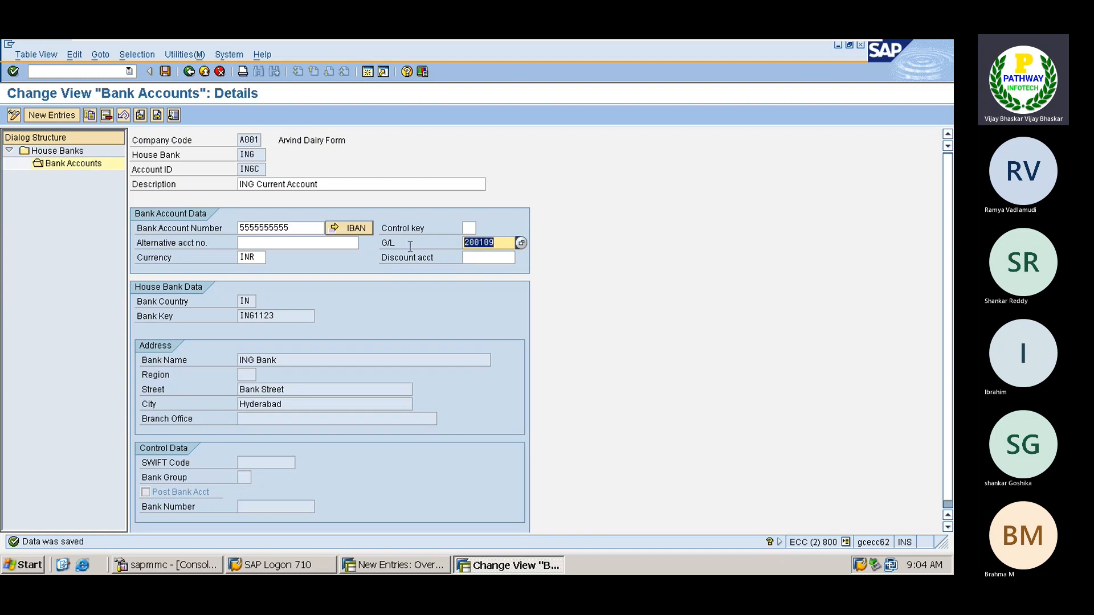
{"action": "key", "text": "ctrl+c"}
{"action": "left_click", "coordinate": [370, 71]}
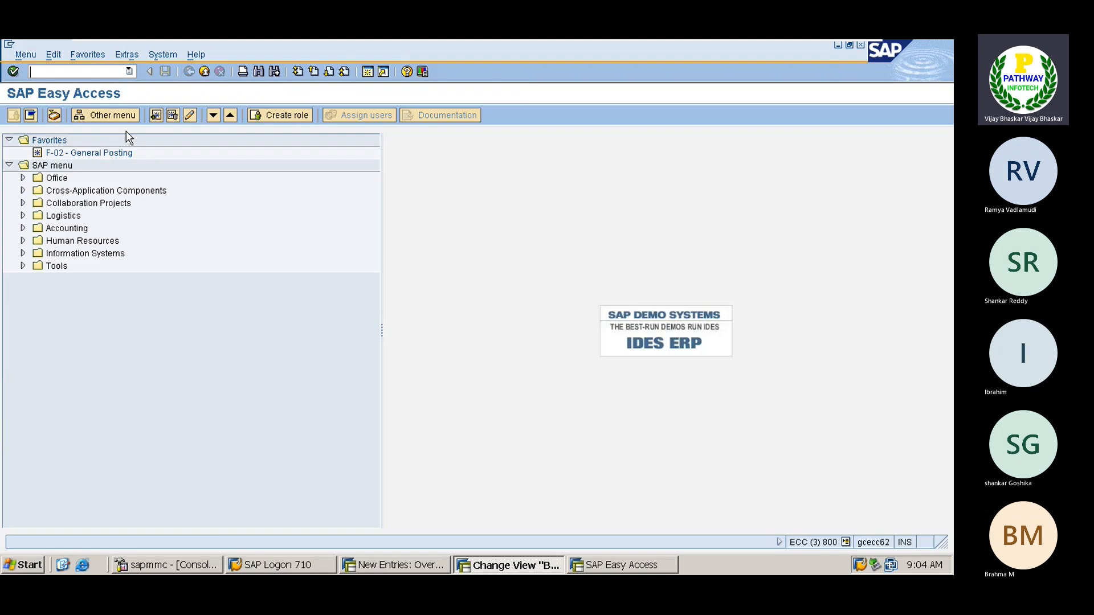
{"action": "type", "text": "fs00"}
{"action": "key", "text": "Return"}
{"action": "key", "text": "Delete"}
{"action": "key", "text": "Delete"}
{"action": "key", "text": "Delete"}
{"action": "key", "text": "Delete"}
{"action": "key", "text": "Delete"}
{"action": "key", "text": "Delete"}
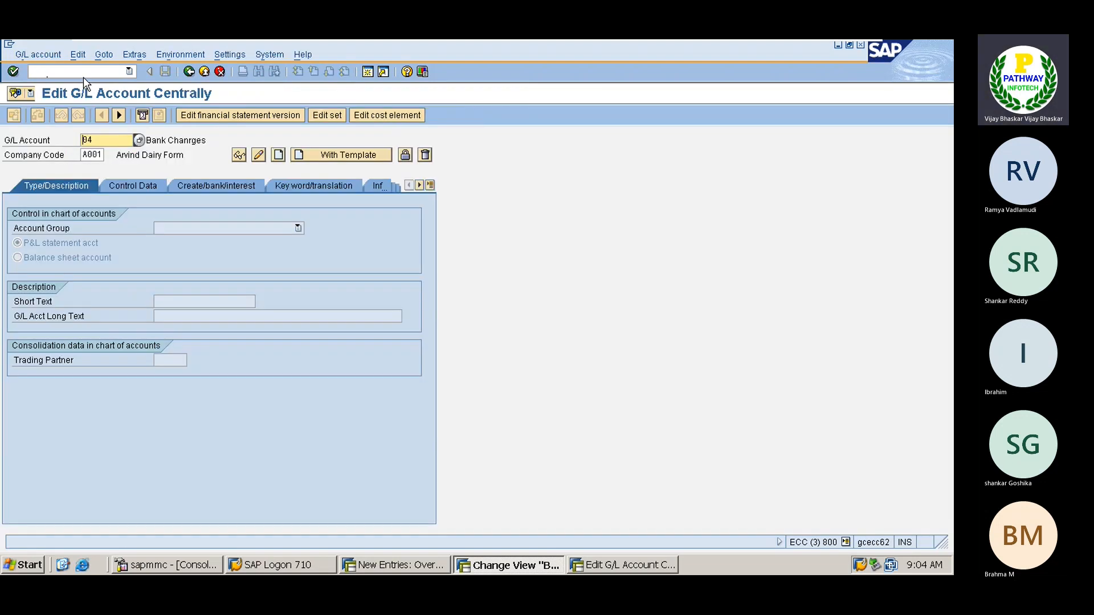
{"action": "type", "text": "200200"}
{"action": "key", "text": "Return"}
{"action": "key", "text": "Return"}
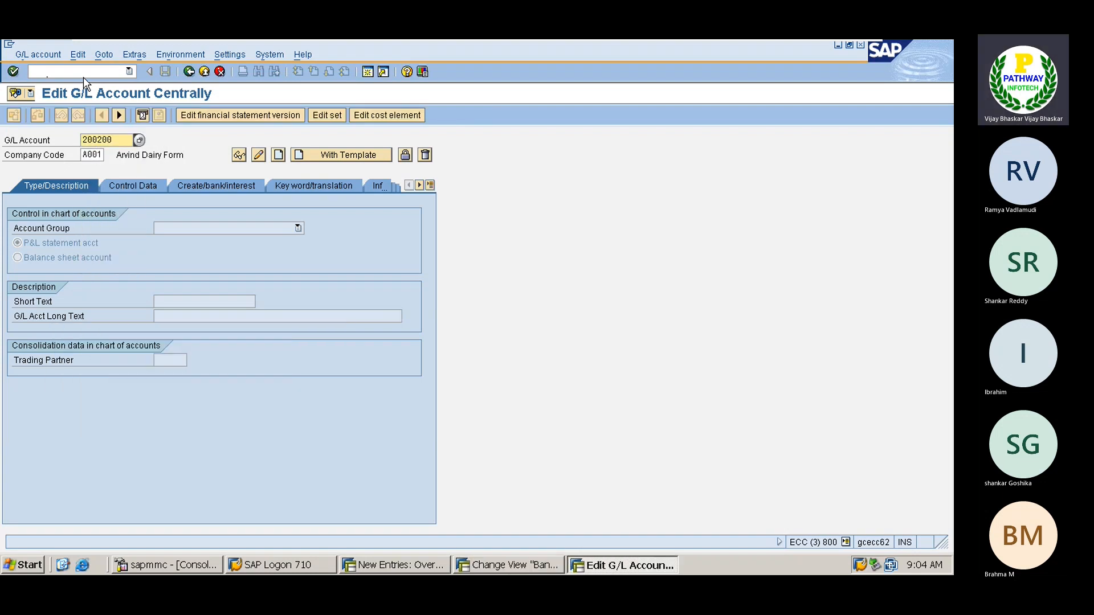
- Create G/L account 200200 from template account 200109 in company code A001 and save it
{"action": "left_click", "coordinate": [344, 158]}
{"action": "type", "text": "200109"}
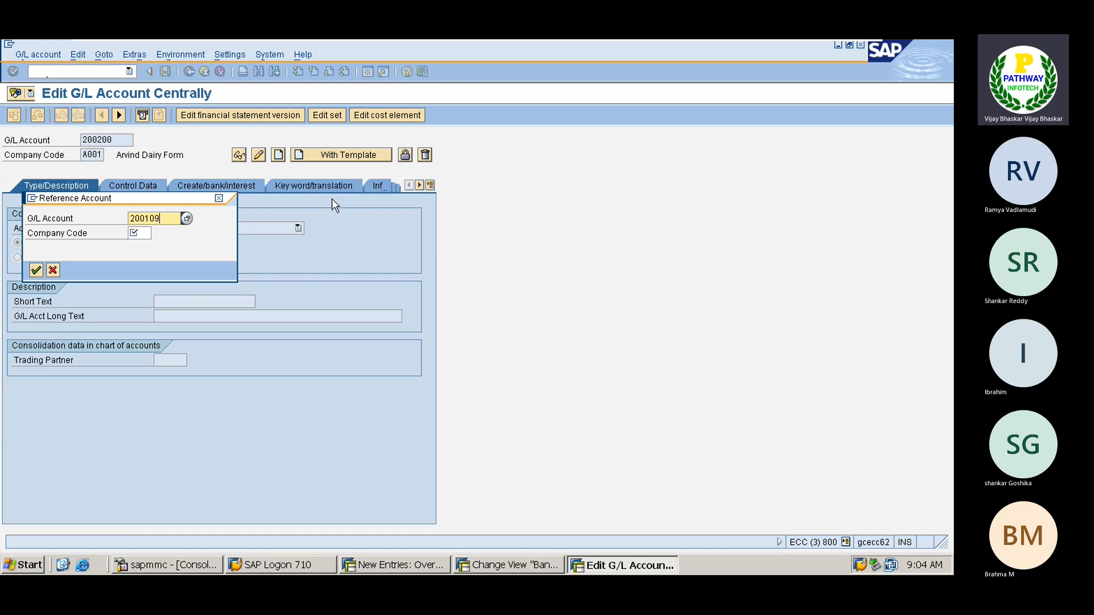
{"action": "key", "text": "Tab"}
{"action": "key", "text": "space"}
{"action": "key", "text": "Down"}
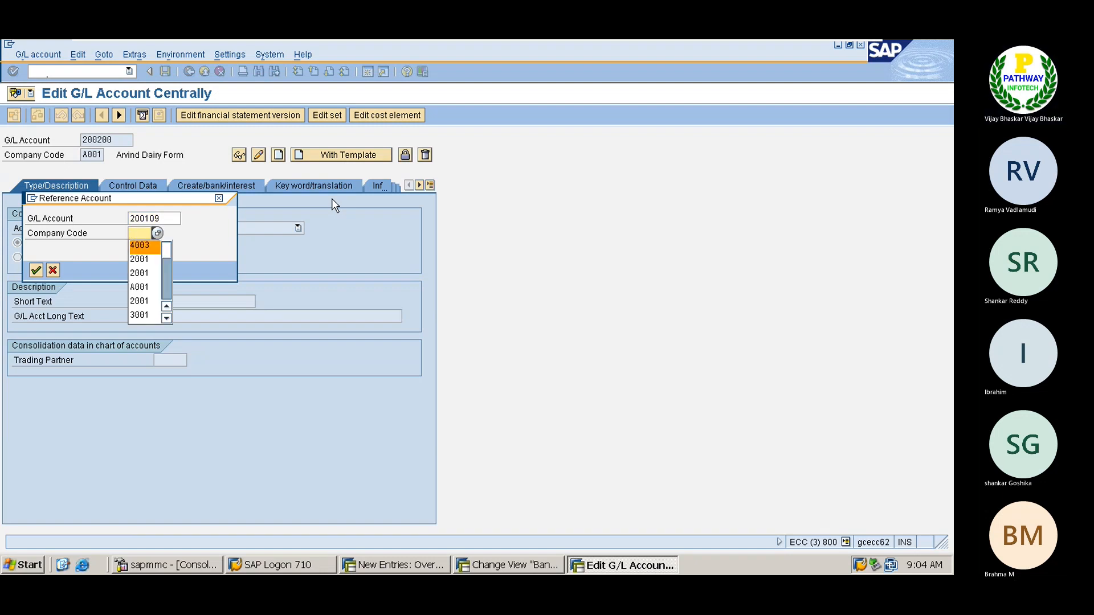
{"action": "type", "text": "A"}
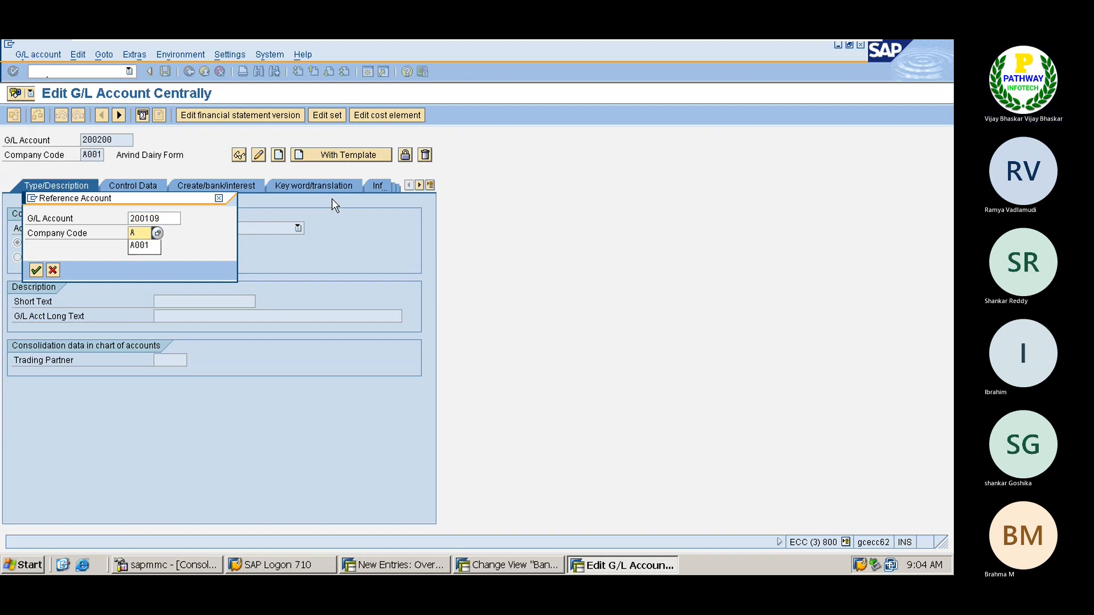
{"action": "key", "text": "Down"}
{"action": "key", "text": "Return"}
{"action": "key", "text": "Return"}
{"action": "key", "text": "ctrl+s"}
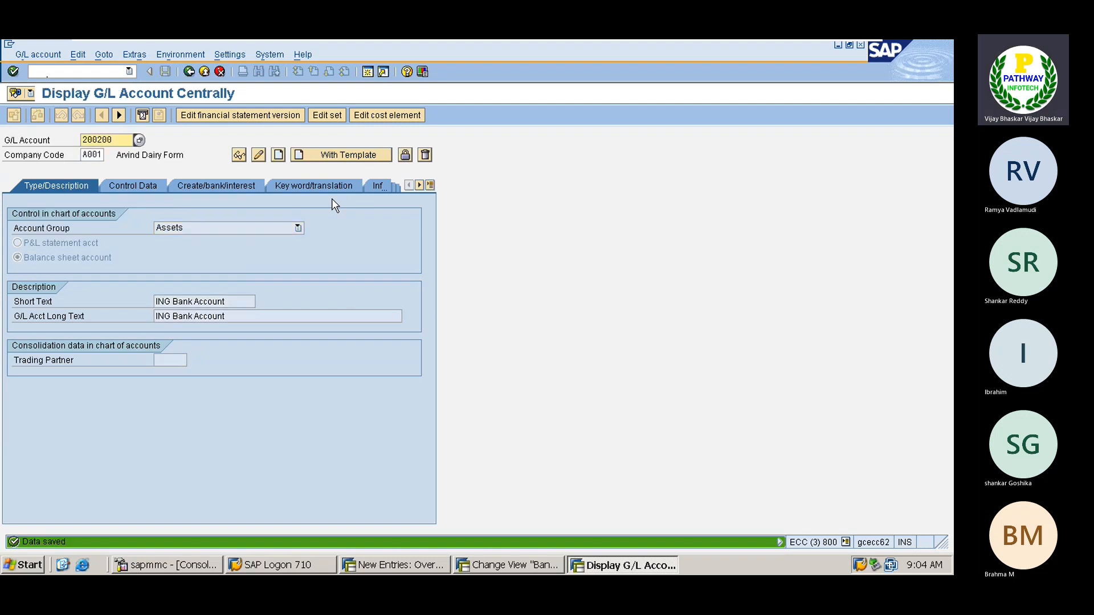
- Copy account number 200200 into the G/L field of the ING Current Account's bank details and save
{"action": "left_click_drag", "start_coordinate": [114, 139], "coordinate": [81, 140]}
{"action": "key", "text": "alt+Tab"}
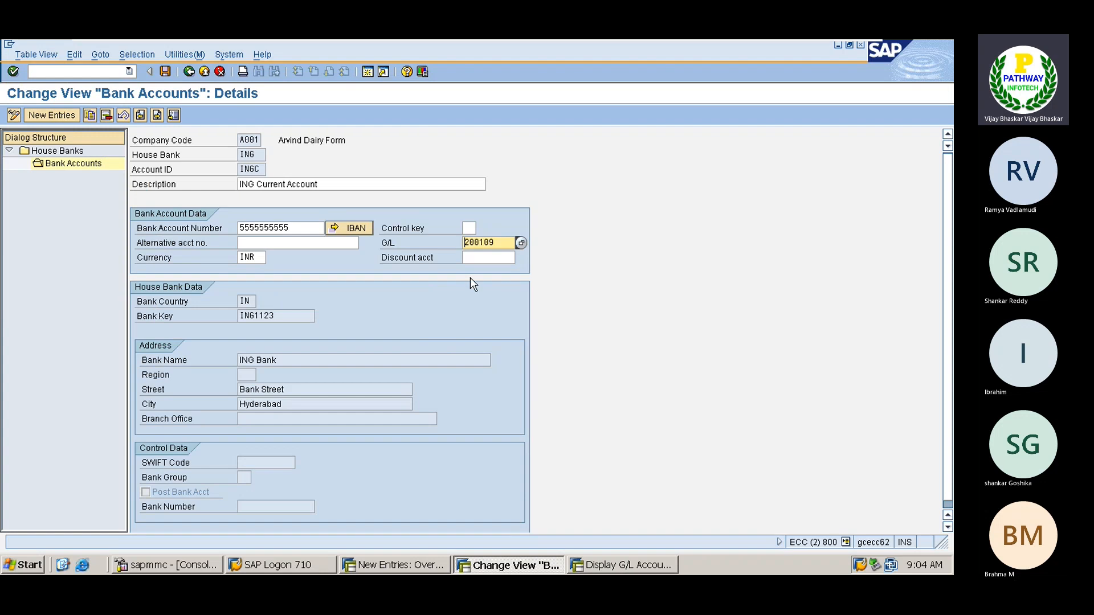
{"action": "key", "text": "shift+End"}
{"action": "key", "text": "Delete"}
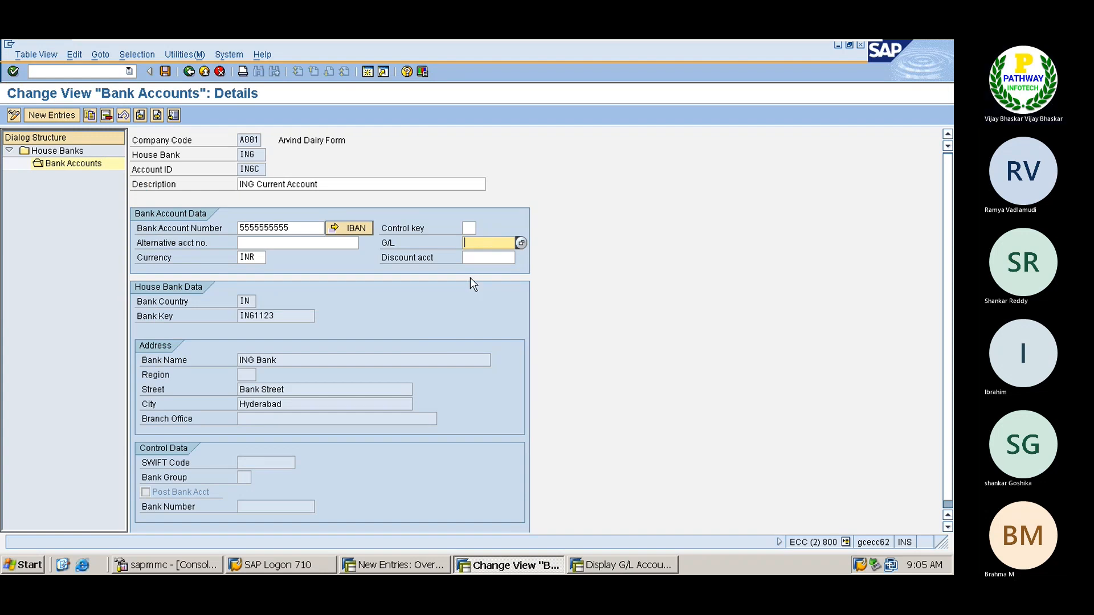
{"action": "key", "text": "ctrl+v"}
{"action": "key", "text": "ctrl+s"}
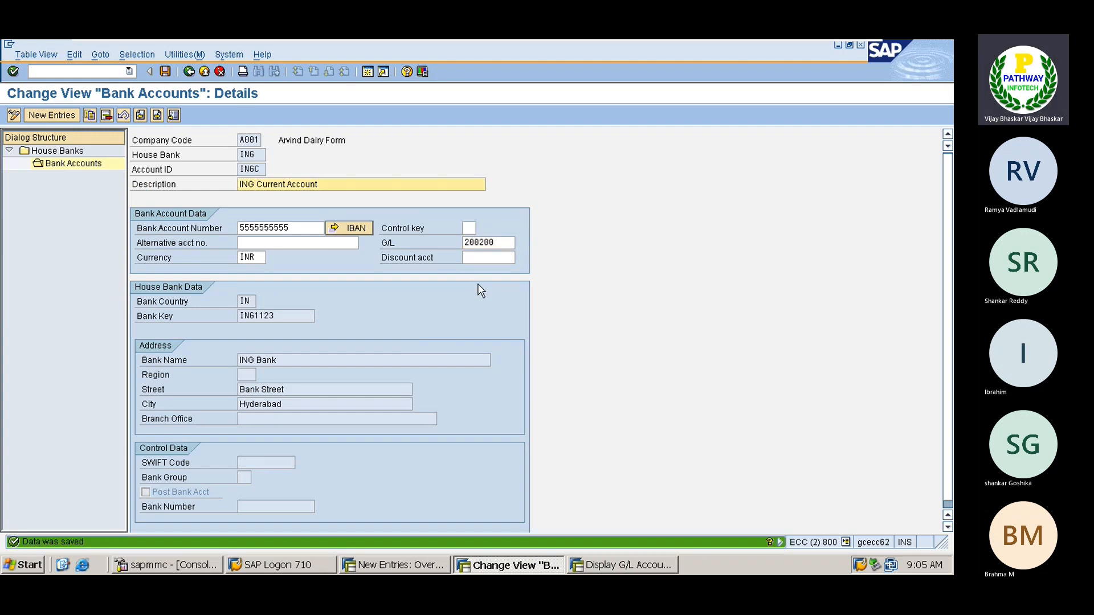
- Replace the ARVM row's G/L account with the mask +++++++++0 and confirm the assignment entries
{"action": "left_click", "coordinate": [399, 566]}
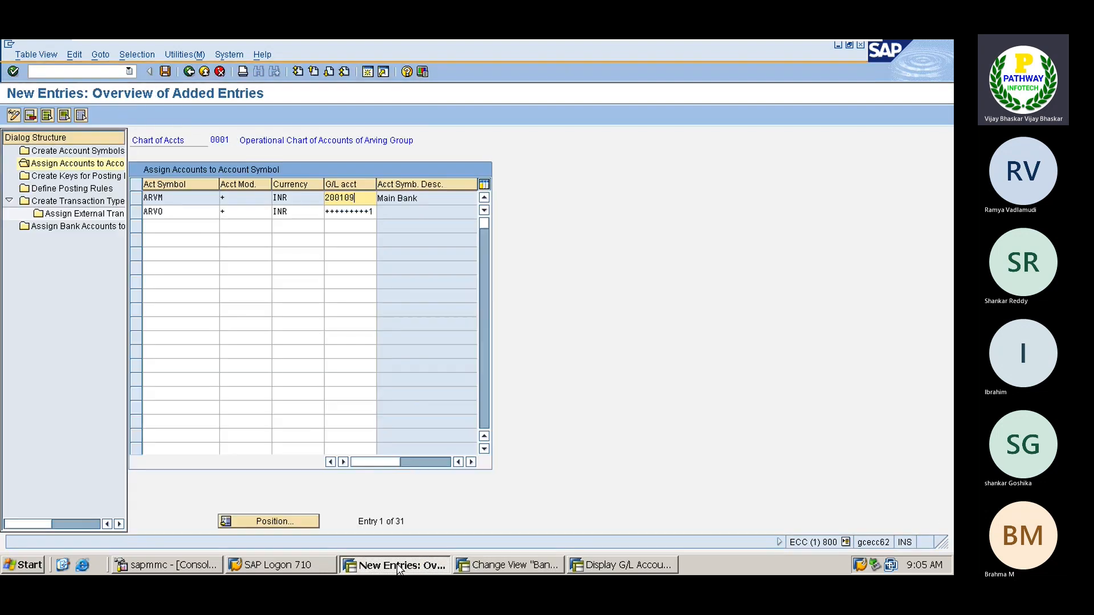
{"action": "key", "text": "BackSpace"}
{"action": "key", "text": "BackSpace"}
{"action": "key", "text": "BackSpace"}
{"action": "key", "text": "BackSpace"}
{"action": "key", "text": "BackSpace"}
{"action": "key", "text": "BackSpace"}
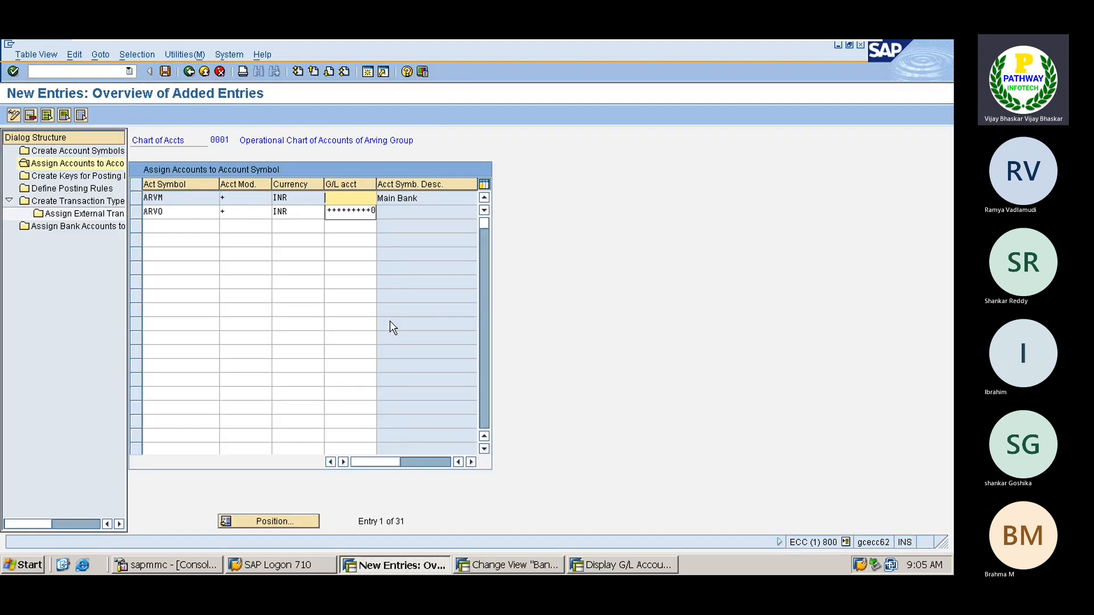
{"action": "key", "text": "Down"}
{"action": "key", "text": "Return"}
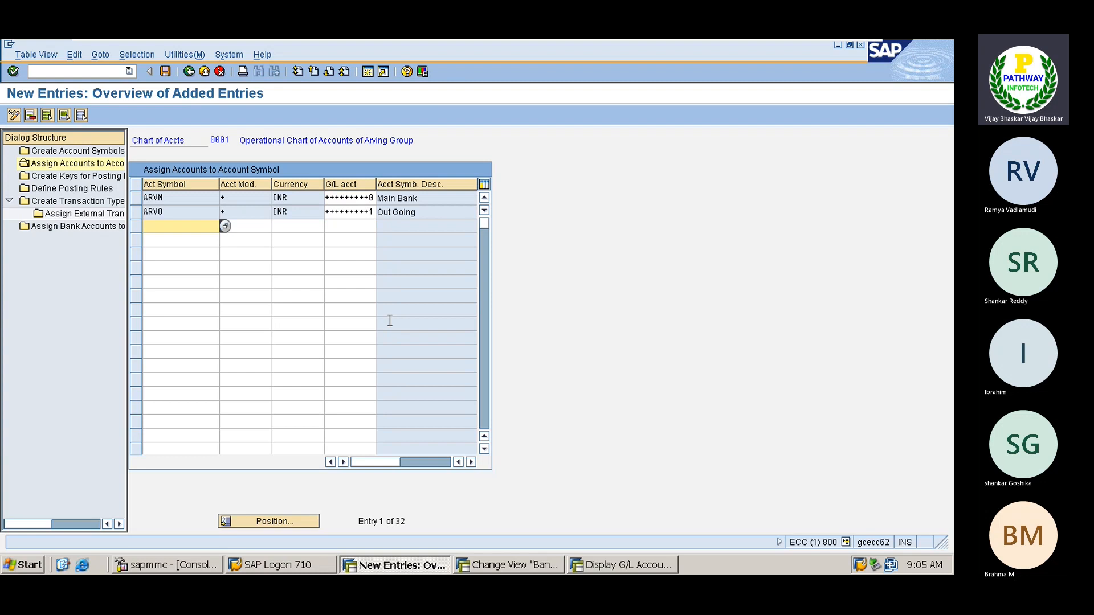
- Look up the ING-OUT and ING-IN Clearing account numbers in the G/L account list of company code A001
{"action": "left_click", "coordinate": [225, 226]}
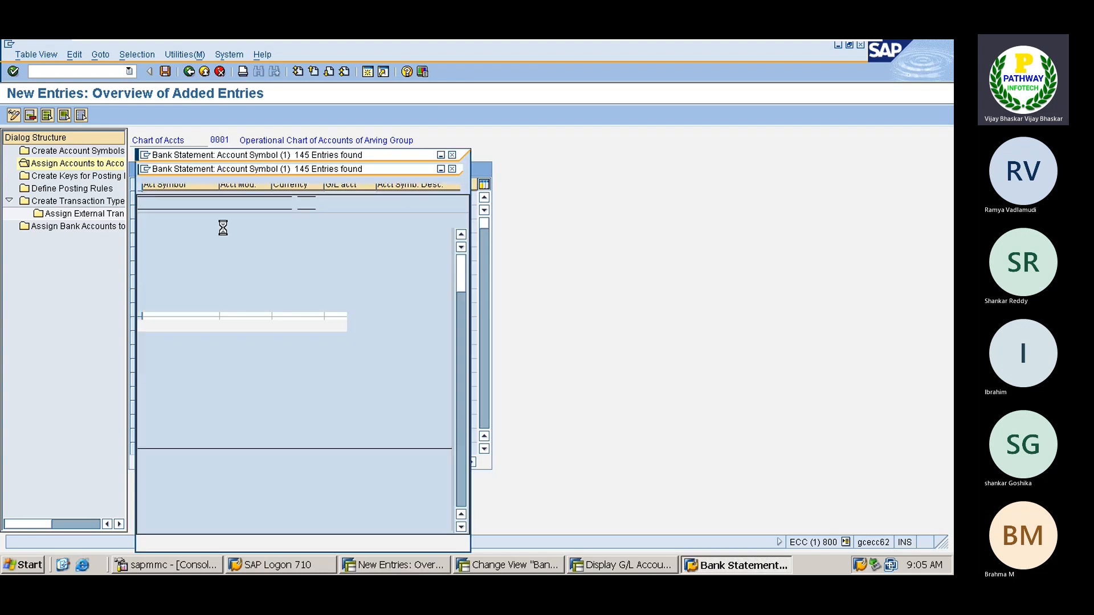
{"action": "left_click", "coordinate": [451, 156]}
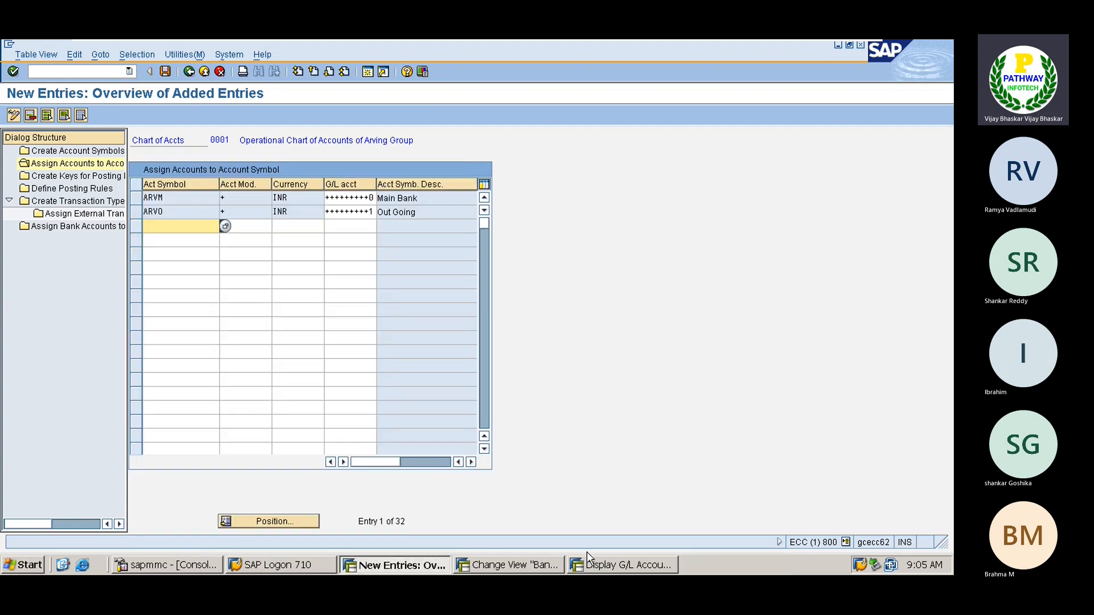
{"action": "key", "text": "alt+Tab"}
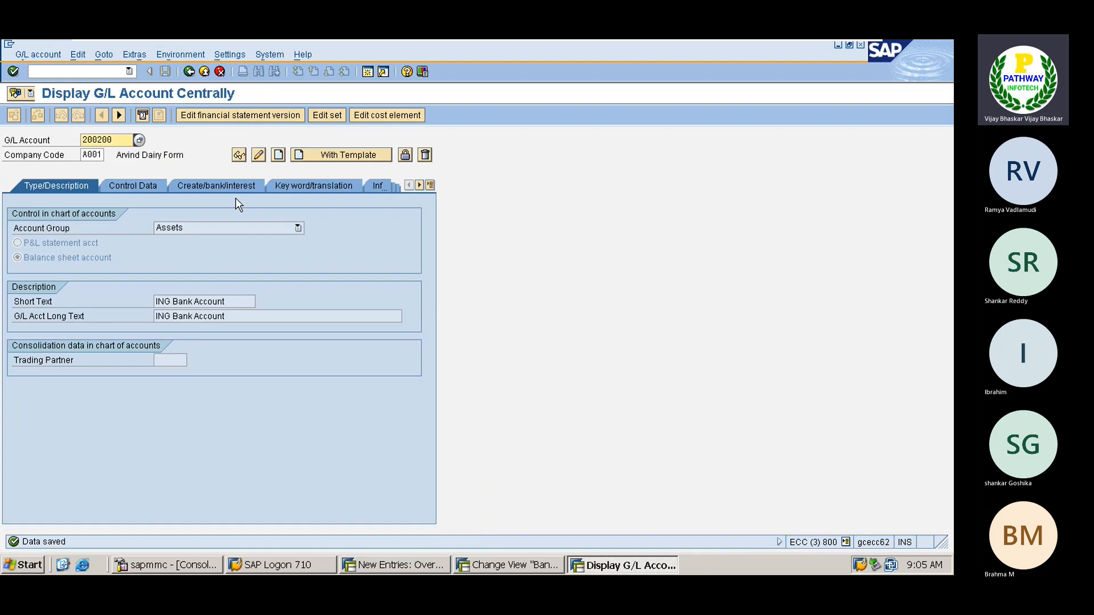
{"action": "left_click", "coordinate": [139, 140]}
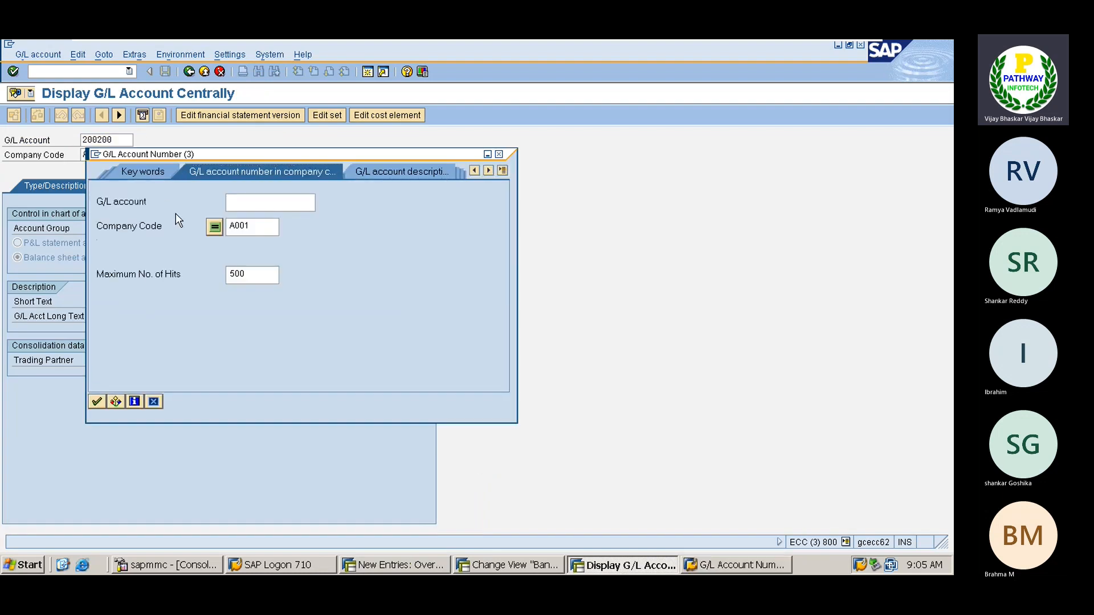
{"action": "key", "text": "Return"}
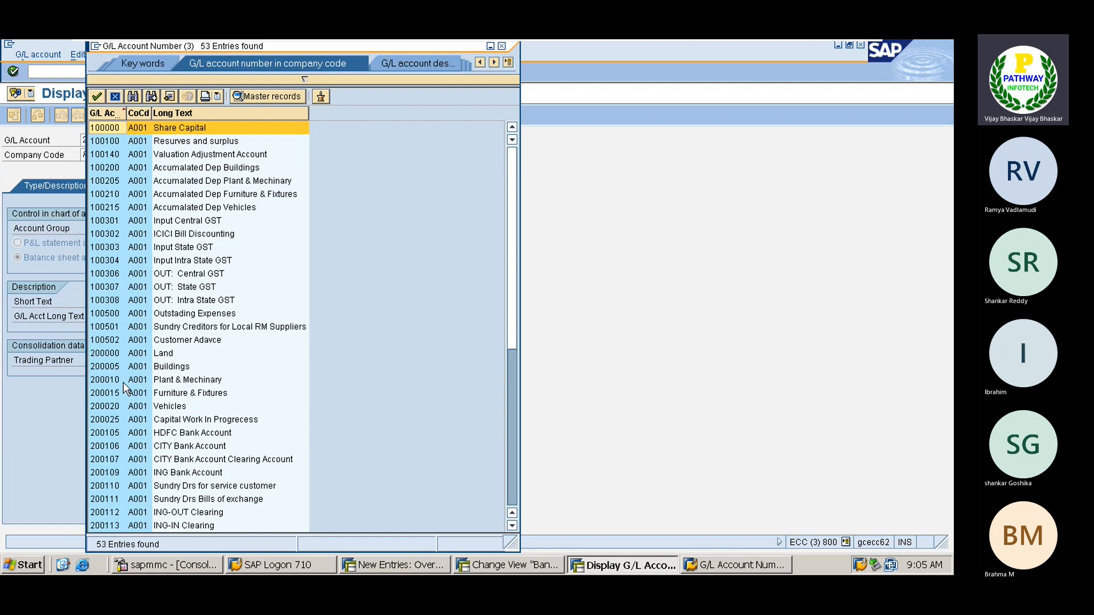
{"action": "scroll", "coordinate": [123, 381], "scroll_direction": "down", "scroll_amount": 6}
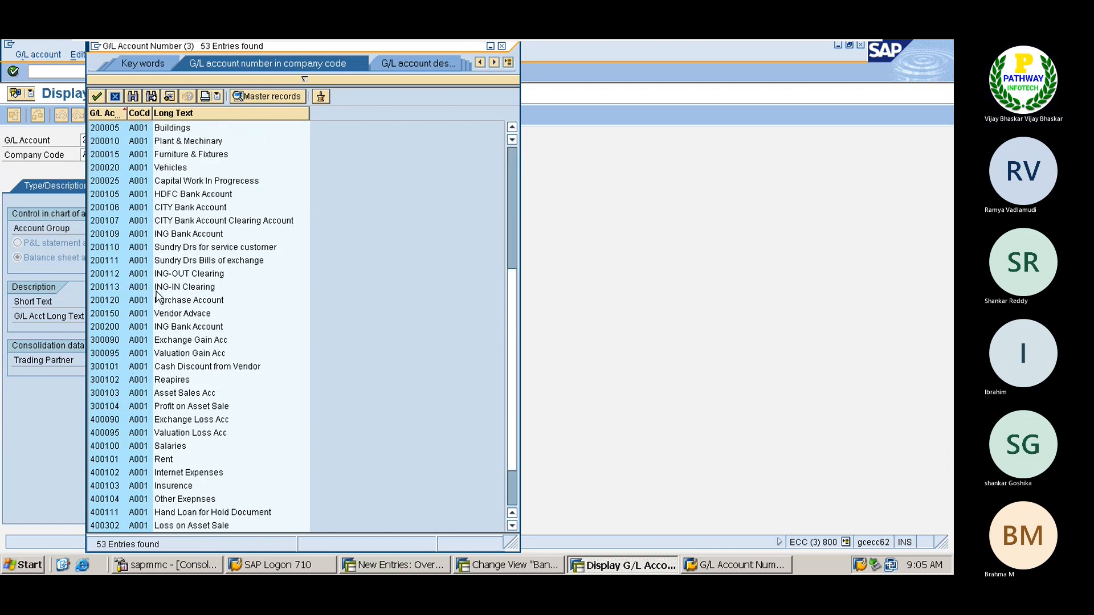
{"action": "left_click", "coordinate": [112, 275]}
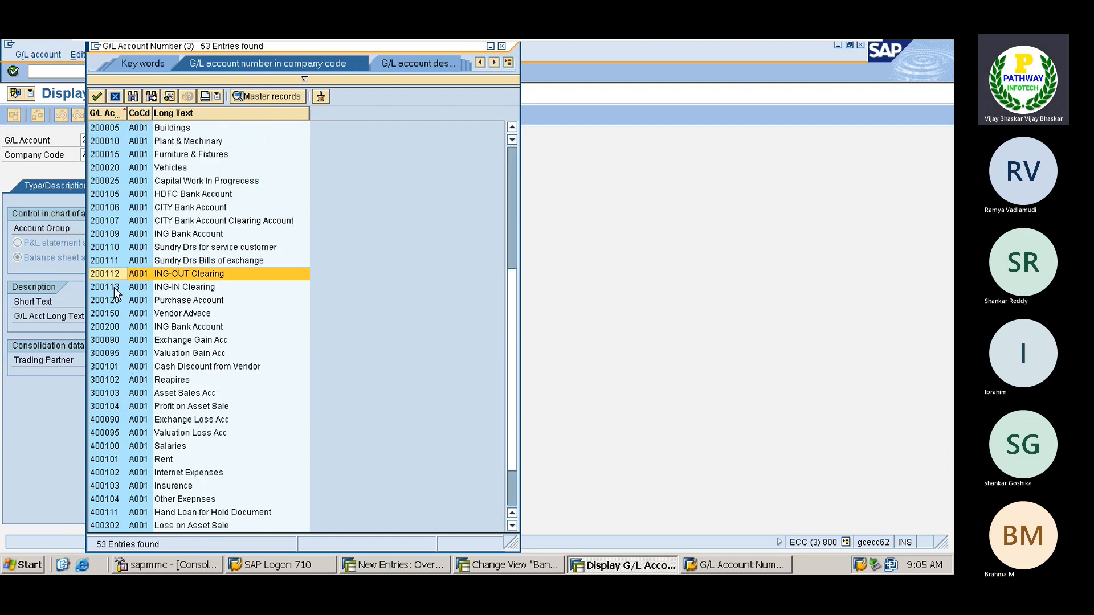
{"action": "left_click", "coordinate": [114, 288]}
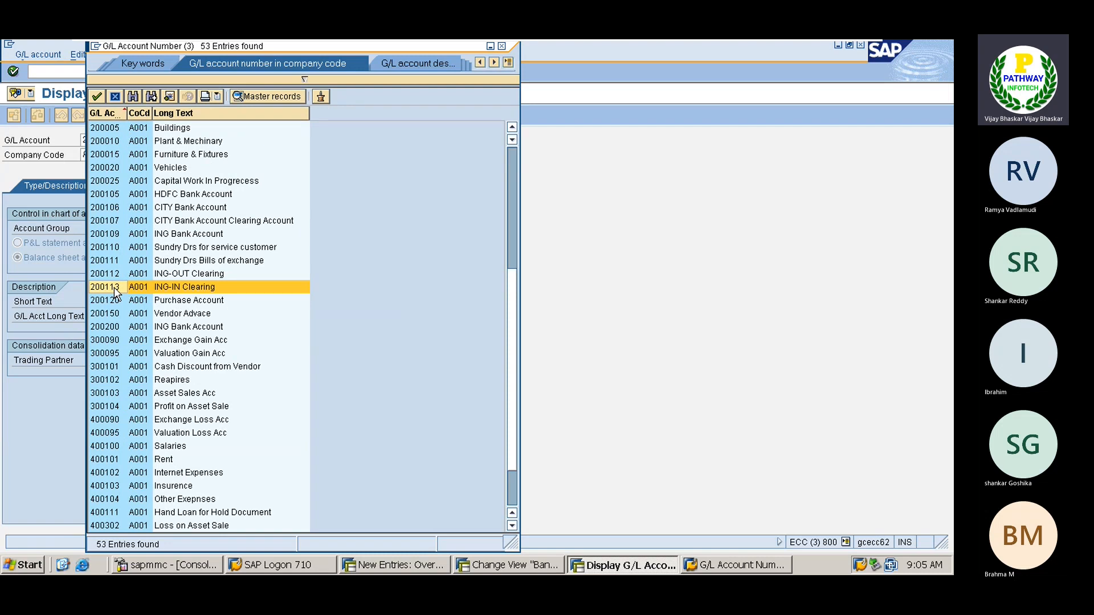
{"action": "left_click", "coordinate": [118, 275]}
{"action": "left_click", "coordinate": [113, 287]}
{"action": "key", "text": "alt+Tab"}
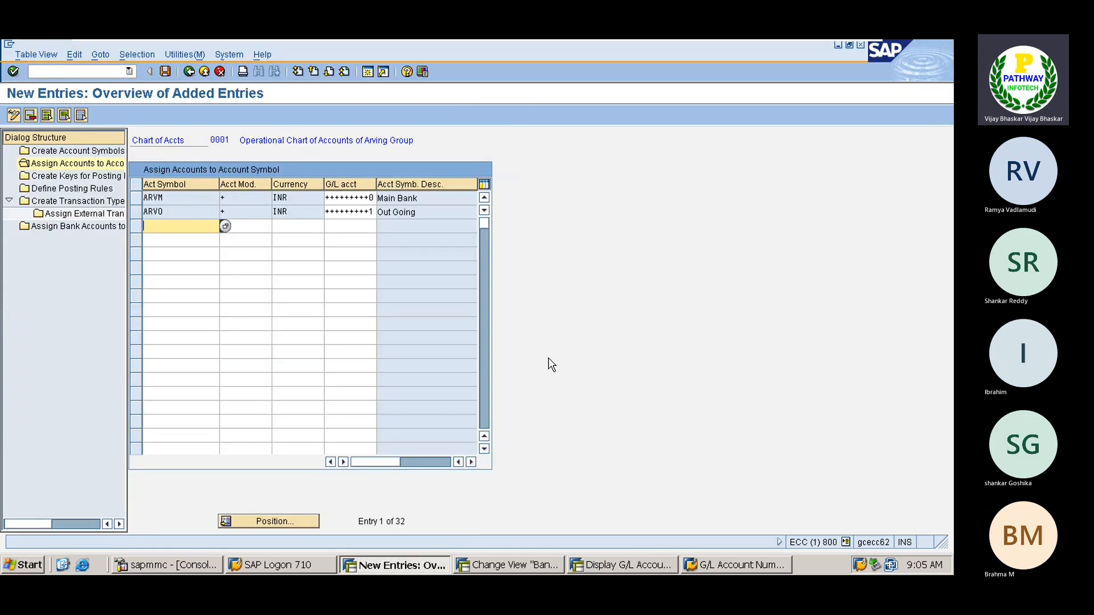
- Change the ARVO row's masked G/L account to +++++++++2
{"action": "left_click", "coordinate": [371, 212]}
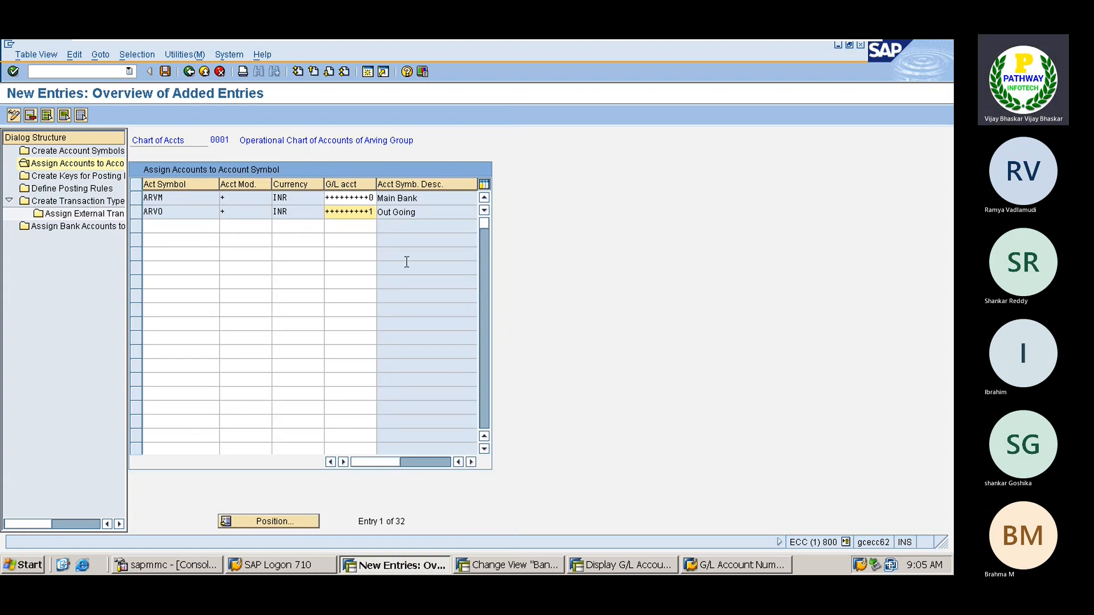
{"action": "key", "text": "BackSpace"}
{"action": "type", "text": "2"}
{"action": "key", "text": "Return"}
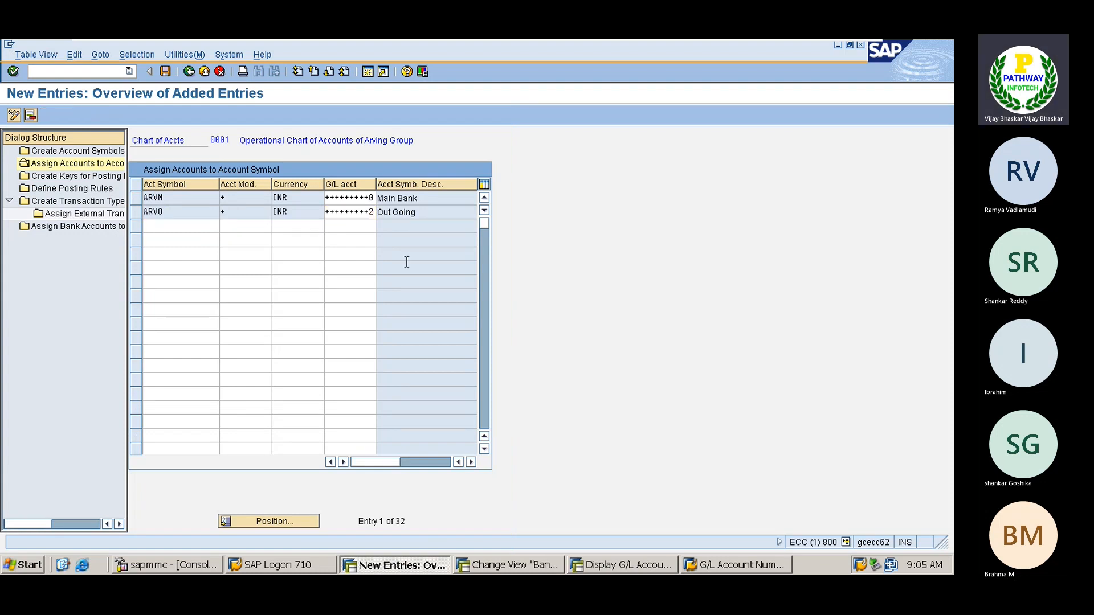
- Add an assignment row for symbol ARVI with account modifier +, currency INR and masked G/L account +++++++++3
{"action": "left_click", "coordinate": [226, 227]}
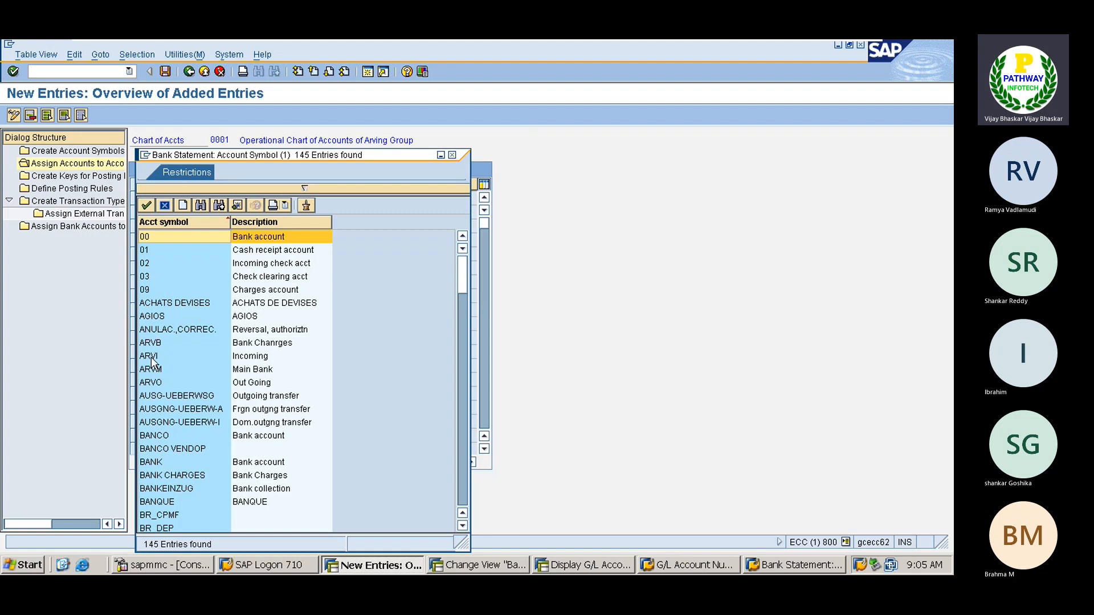
{"action": "double_click", "coordinate": [151, 358]}
{"action": "left_click", "coordinate": [247, 231]}
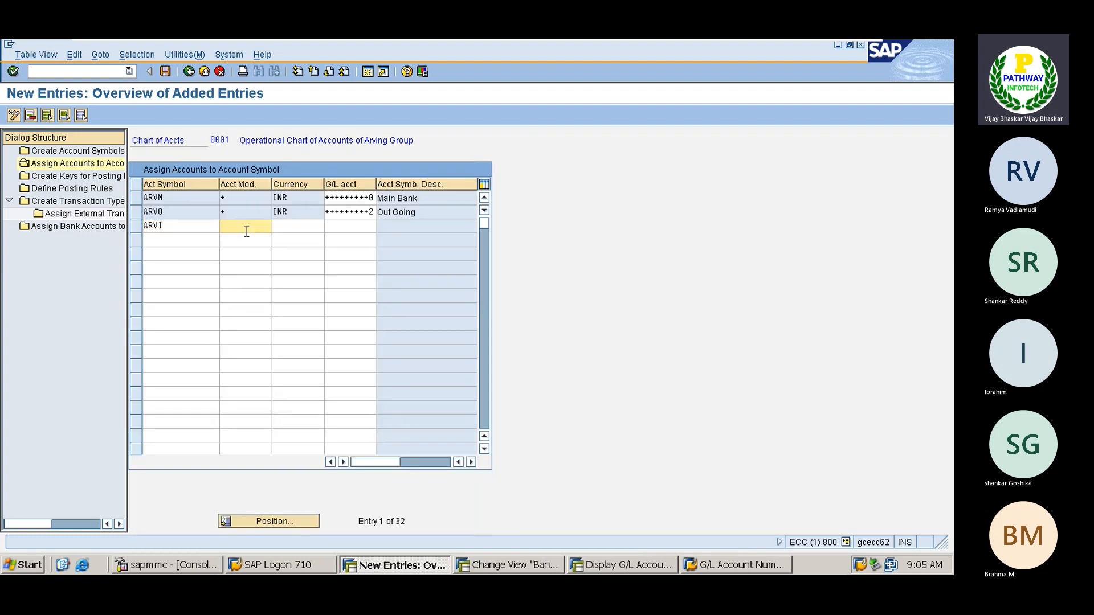
{"action": "type", "text": "+"}
{"action": "key", "text": "Tab"}
{"action": "type", "text": "INR"}
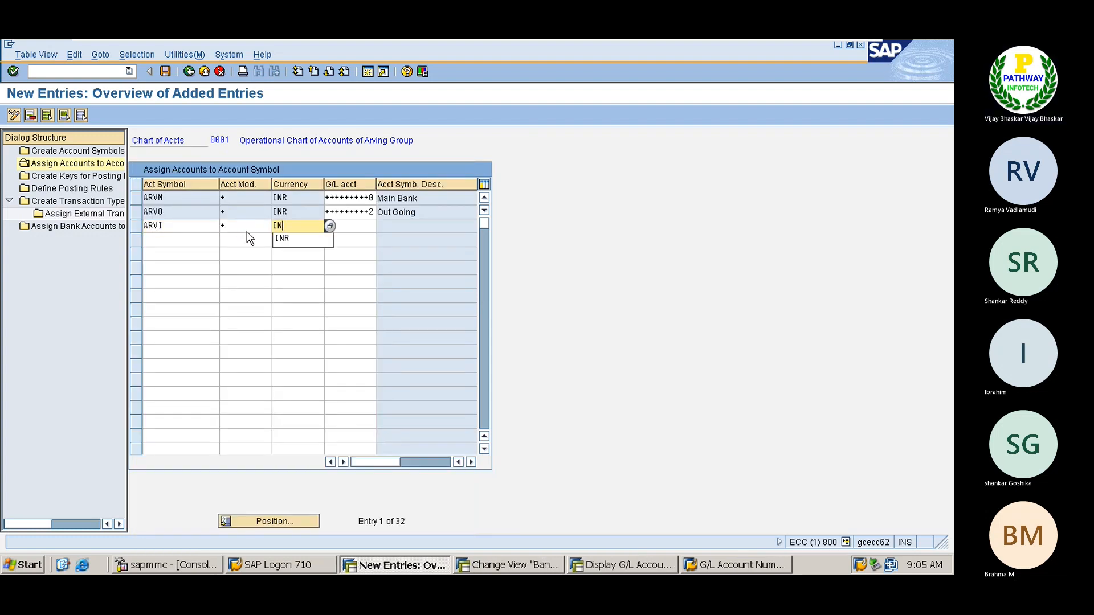
{"action": "key", "text": "Tab"}
{"action": "type", "text": "+++++++++2"}
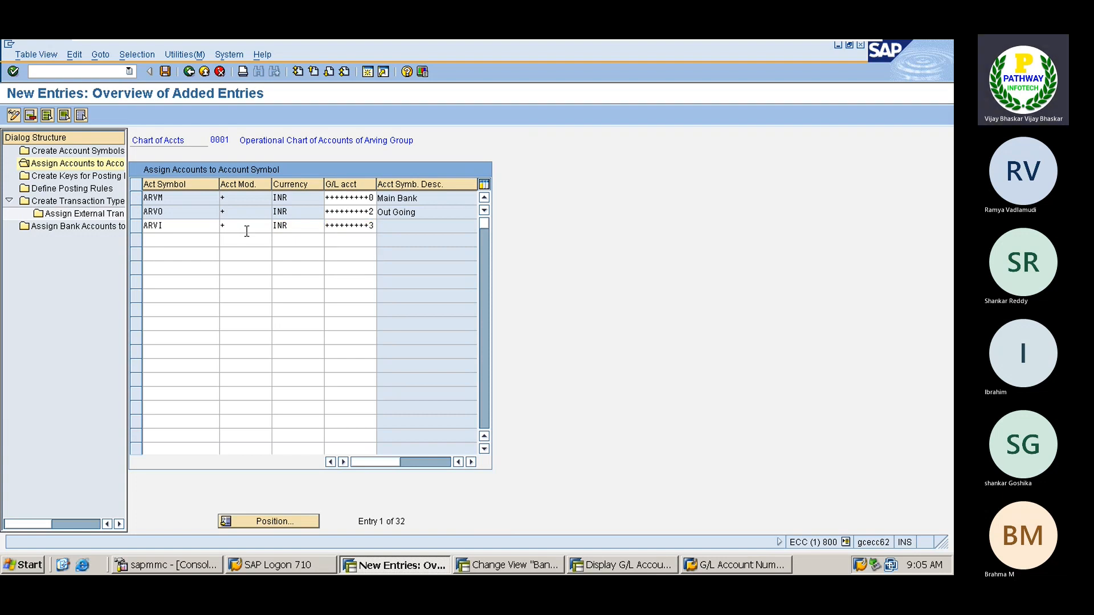
{"action": "key", "text": "Return"}
- Add an assignment row for symbol ARVB with account modifier +, currency INR and G/L account 400304, and save the entries
{"action": "left_click", "coordinate": [225, 239]}
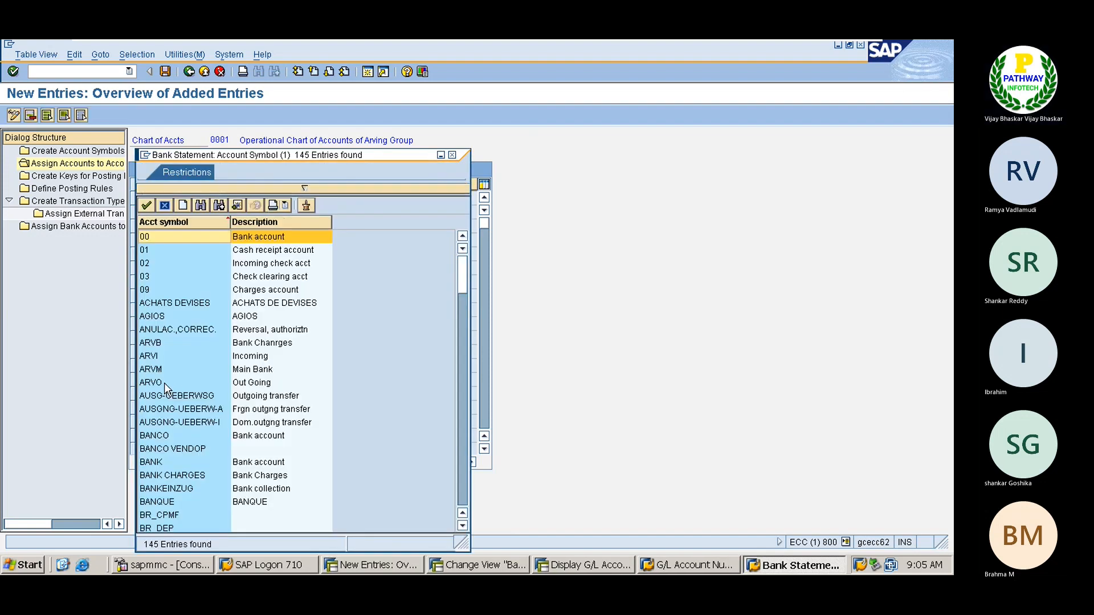
{"action": "double_click", "coordinate": [159, 343]}
{"action": "left_click", "coordinate": [248, 240]}
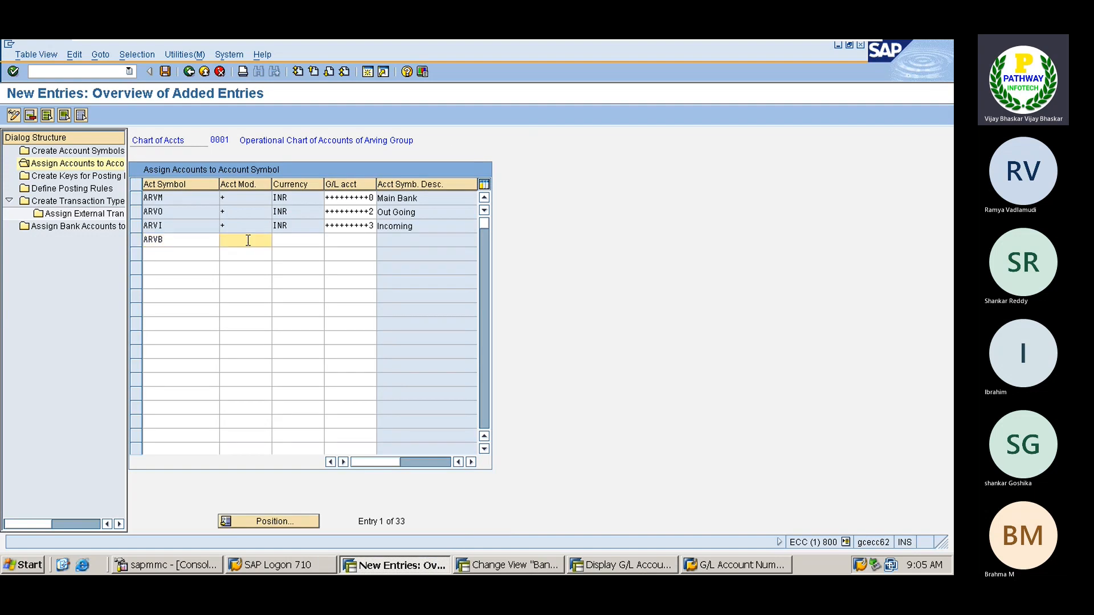
{"action": "left_click", "coordinate": [248, 259]}
{"action": "left_click", "coordinate": [285, 239]}
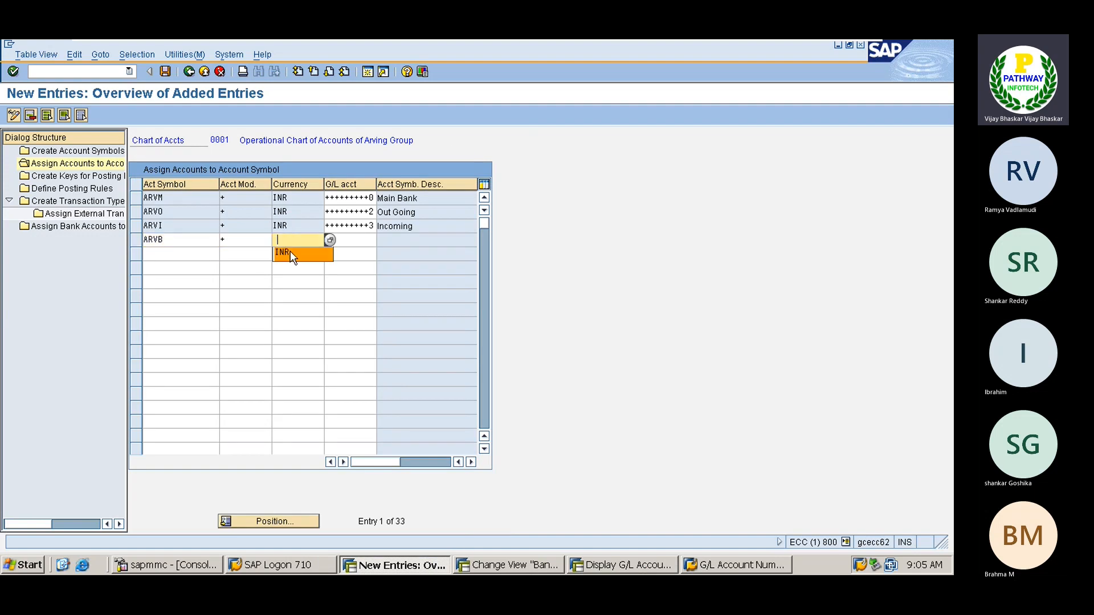
{"action": "left_click", "coordinate": [289, 251]}
{"action": "left_click", "coordinate": [349, 238]}
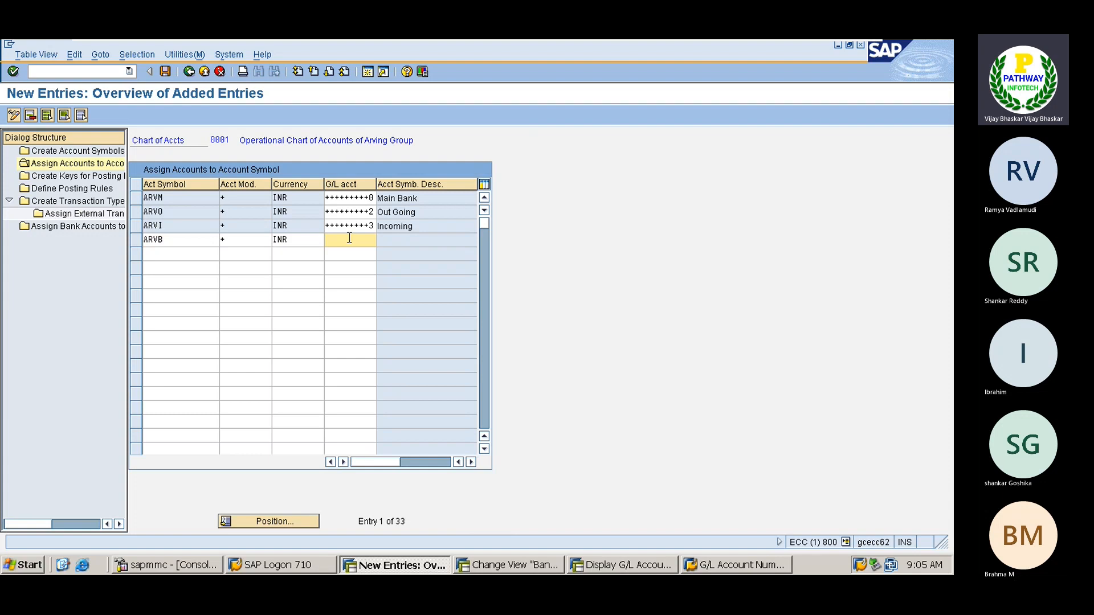
{"action": "type", "text": "400304"}
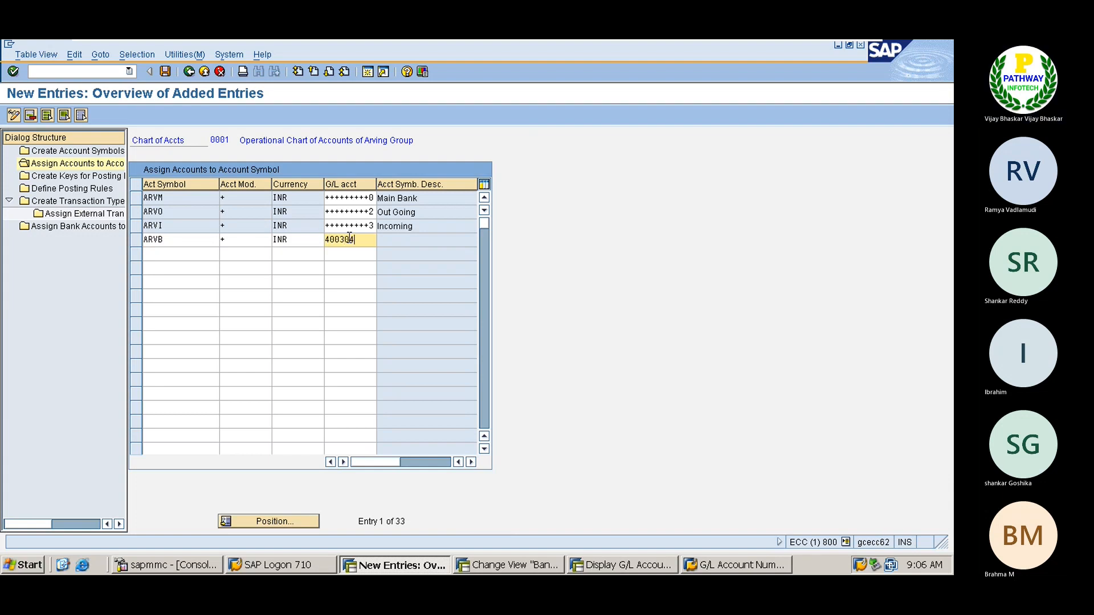
{"action": "key", "text": "Return"}
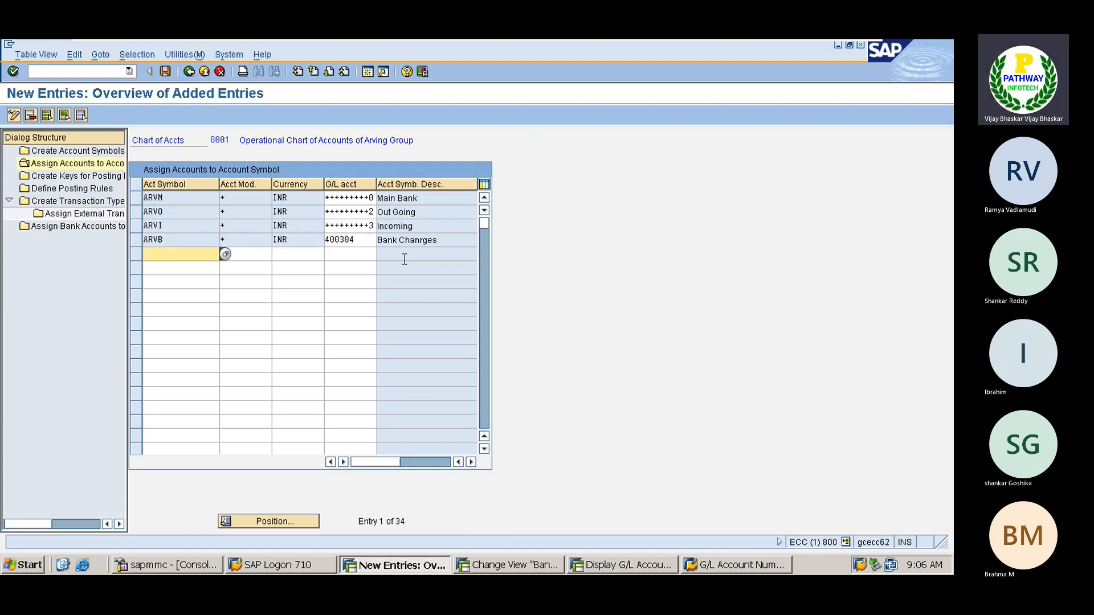
{"action": "key", "text": "ctrl+s"}
{"action": "left_click", "coordinate": [74, 153]}
{"action": "left_click", "coordinate": [171, 197]}
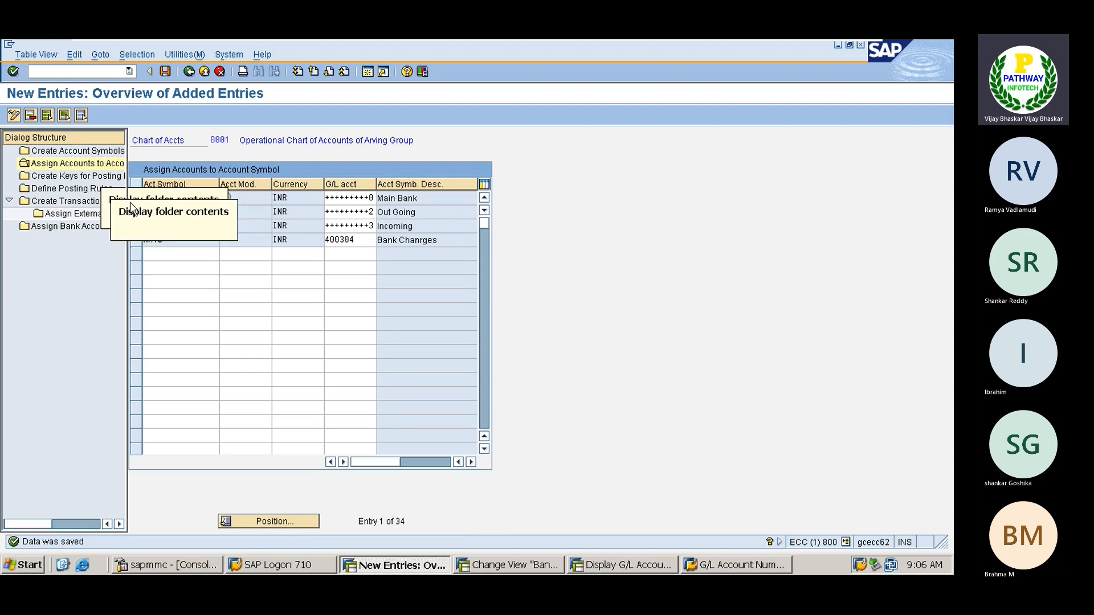
{"action": "left_click", "coordinate": [164, 240]}
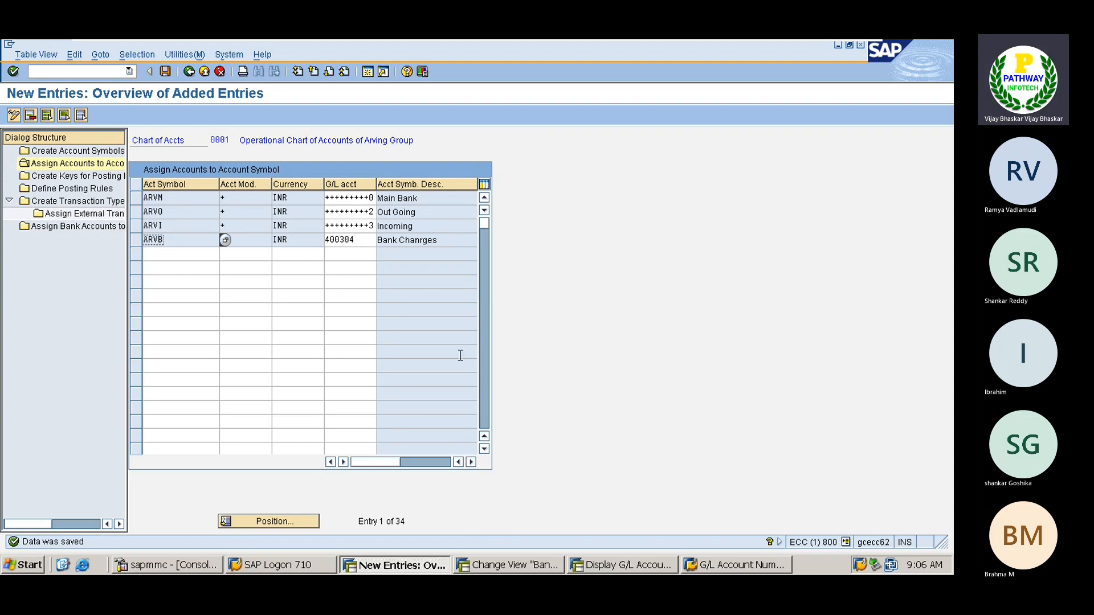
- Close the G/L account number list and return to the account symbol assignment entries
{"action": "left_click", "coordinate": [719, 567]}
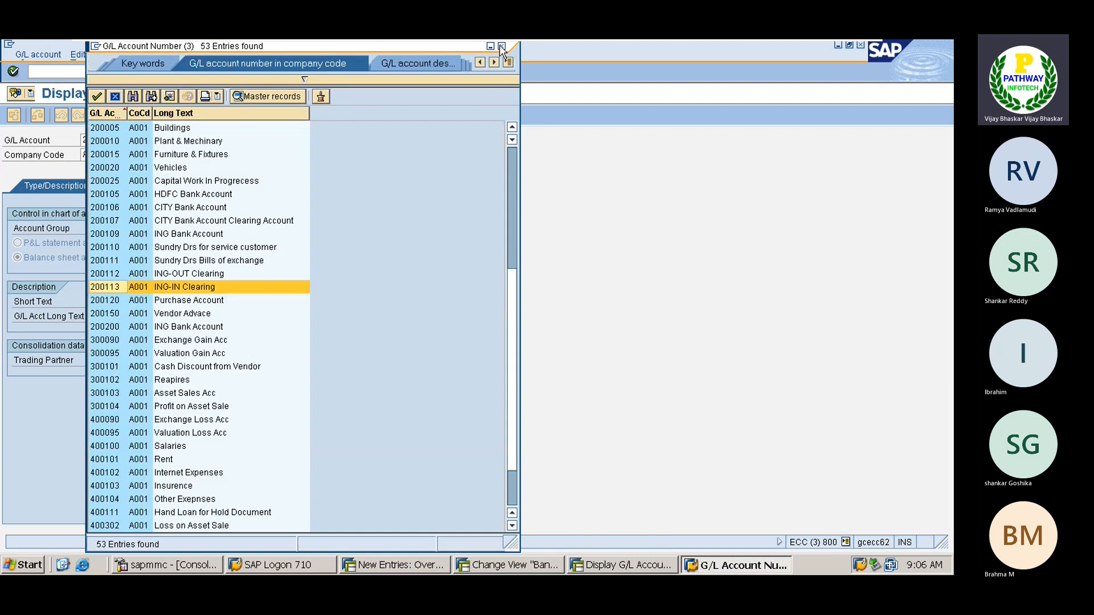
{"action": "left_click", "coordinate": [502, 45]}
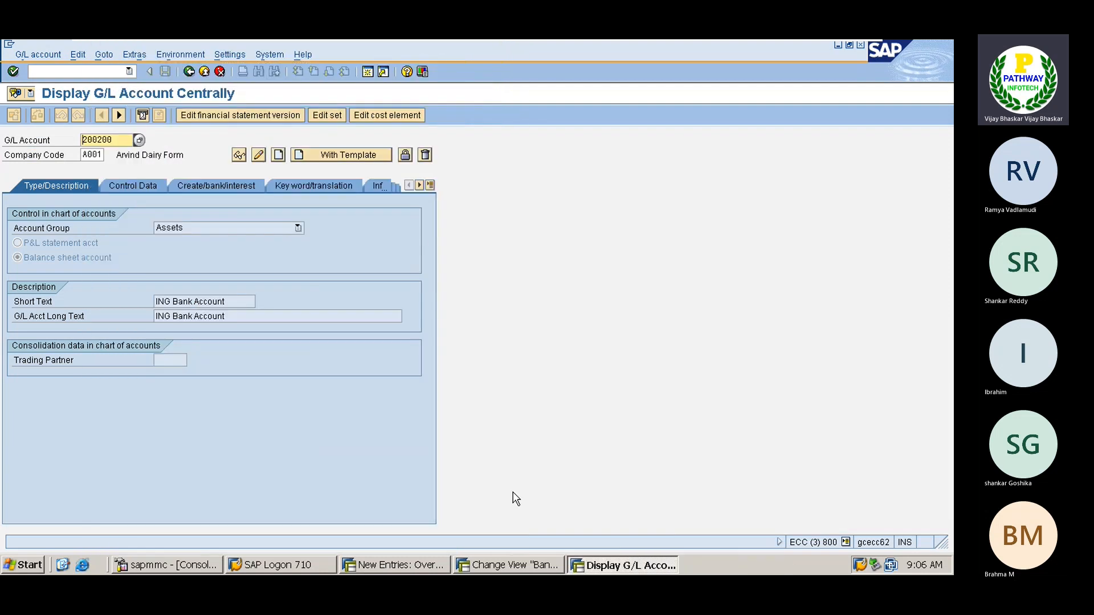
{"action": "left_click", "coordinate": [368, 565]}
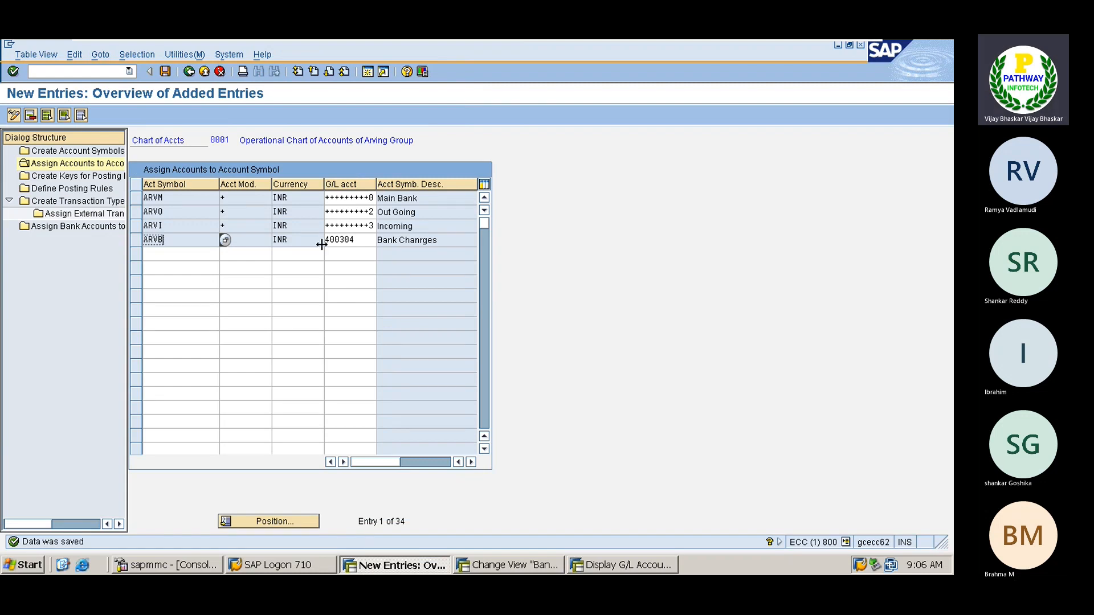
{"action": "left_click", "coordinate": [297, 242]}
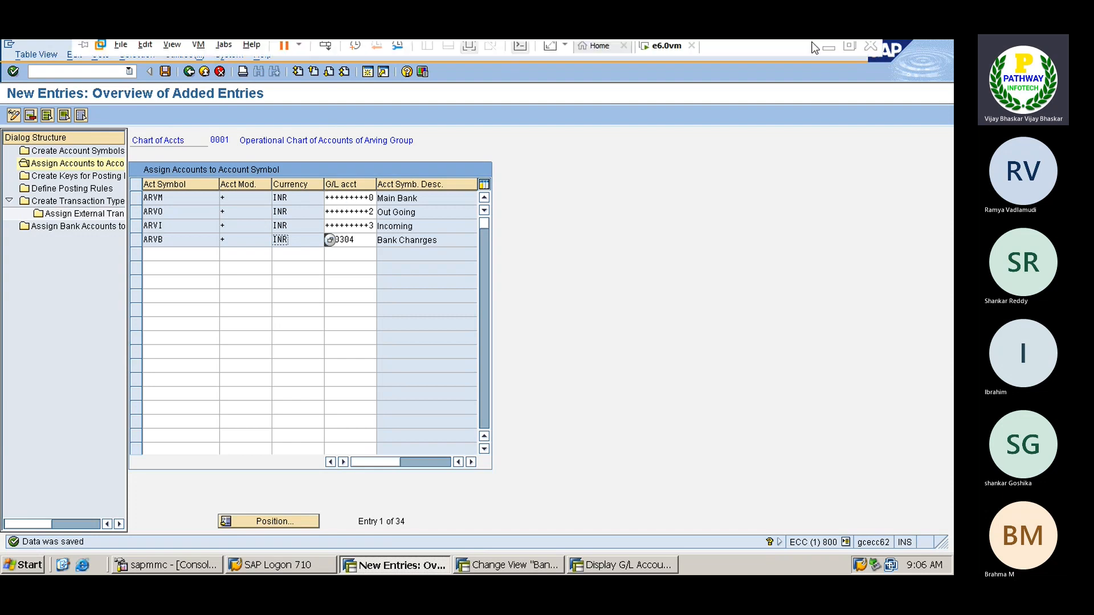
- Switch to the Excel workbook and change the HDFC Bank WIRE-OUT clearing account in F943 to 200102
{"action": "left_click", "coordinate": [829, 53]}
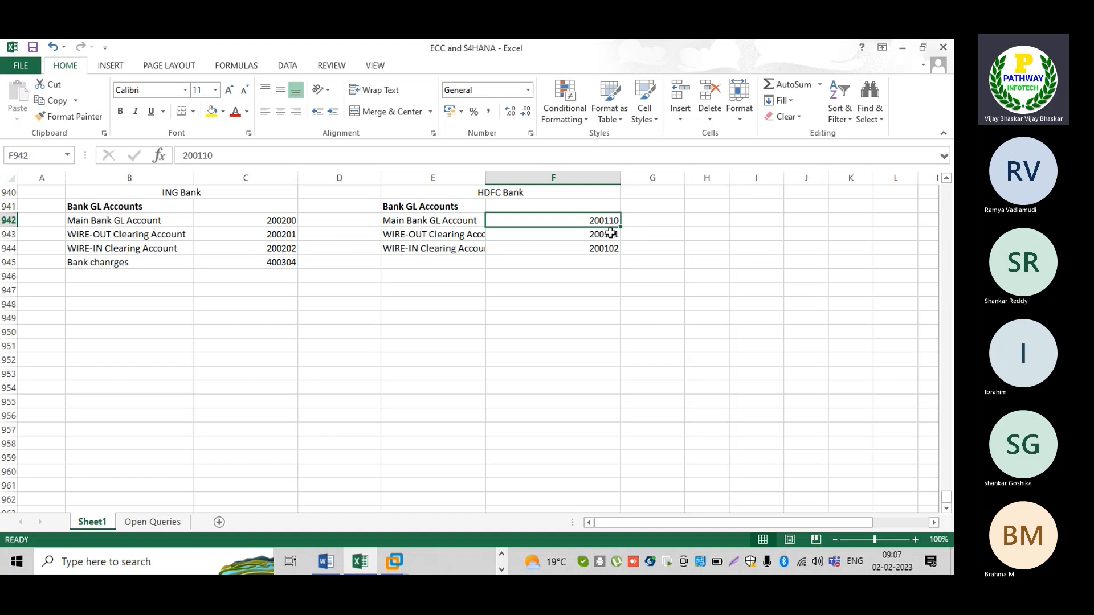
{"action": "left_click", "coordinate": [615, 234]}
{"action": "double_click", "coordinate": [615, 234]}
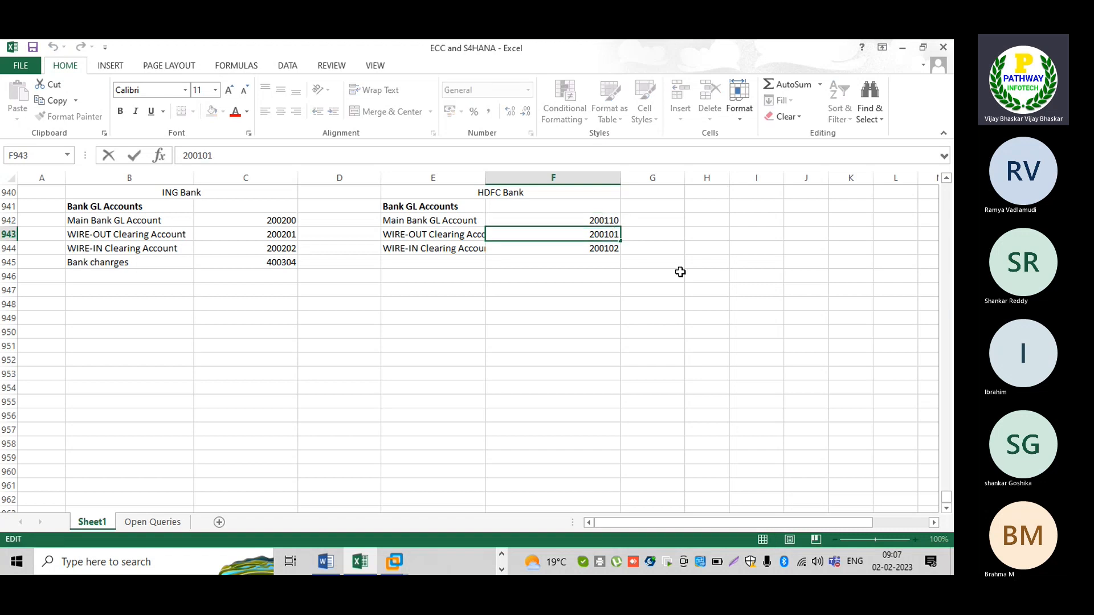
{"action": "key", "text": "Delete"}
{"action": "type", "text": "2"}
{"action": "key", "text": "Return"}
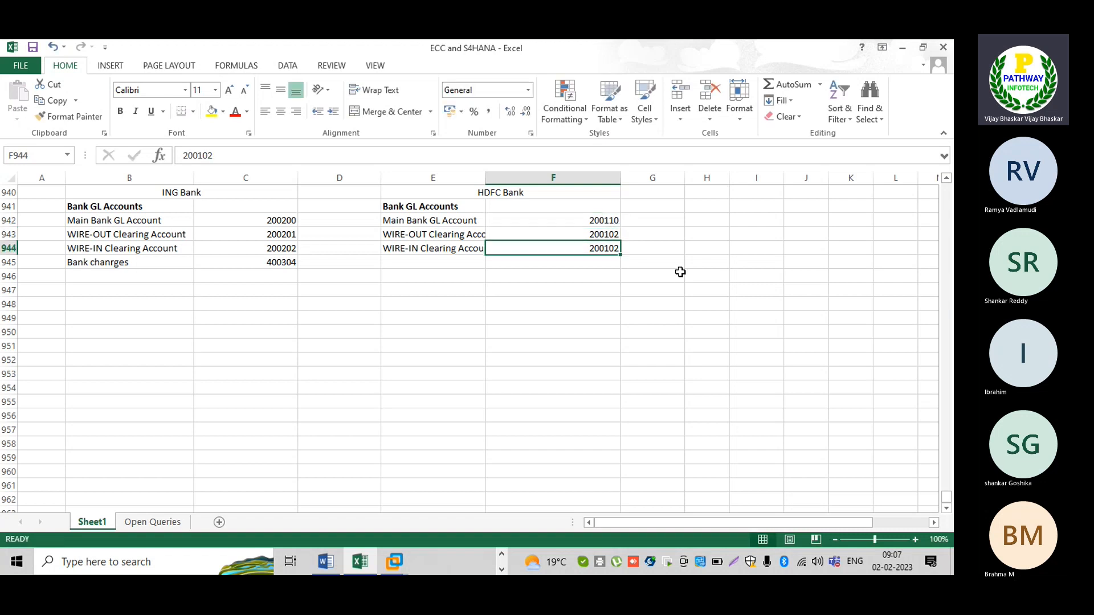
- Change the HDFC Bank WIRE-IN clearing account in F944 to 200103
{"action": "double_click", "coordinate": [613, 247]}
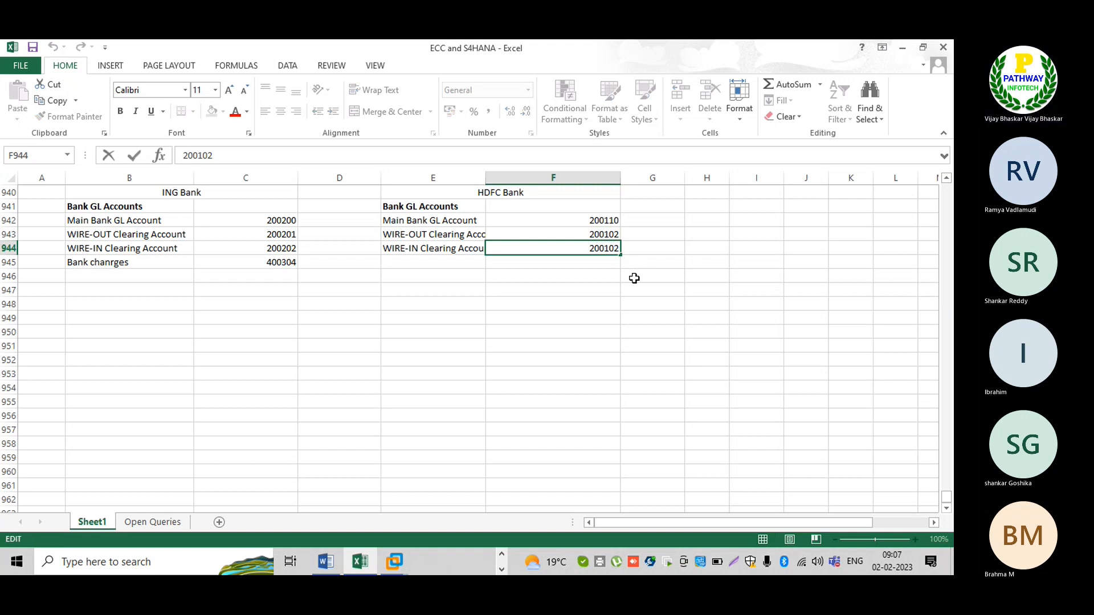
{"action": "key", "text": "Delete"}
{"action": "type", "text": "3"}
{"action": "key", "text": "Return"}
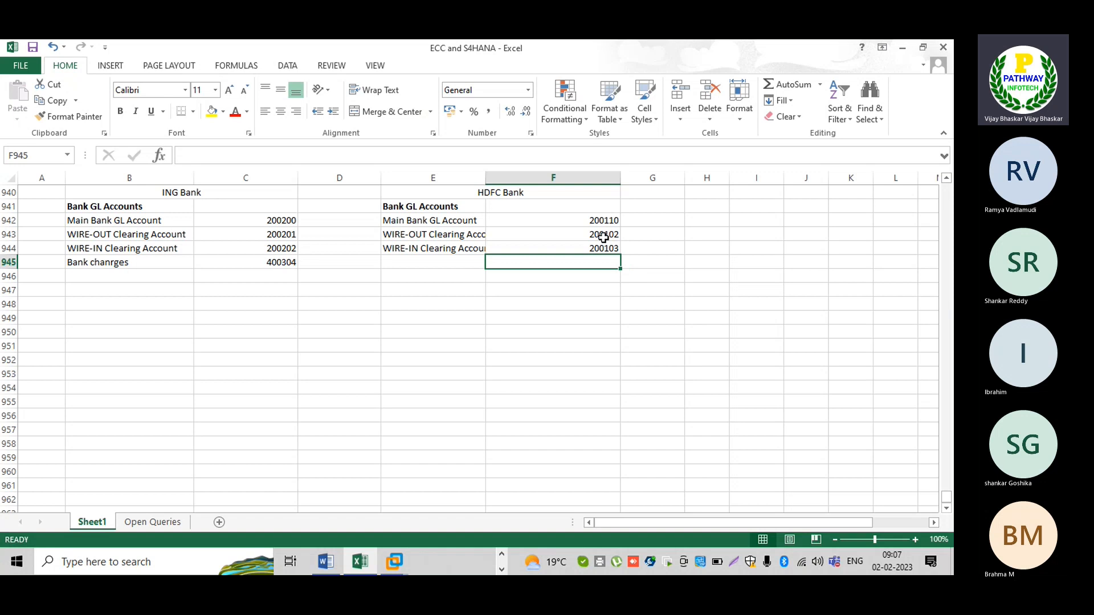
{"action": "left_click", "coordinate": [603, 236]}
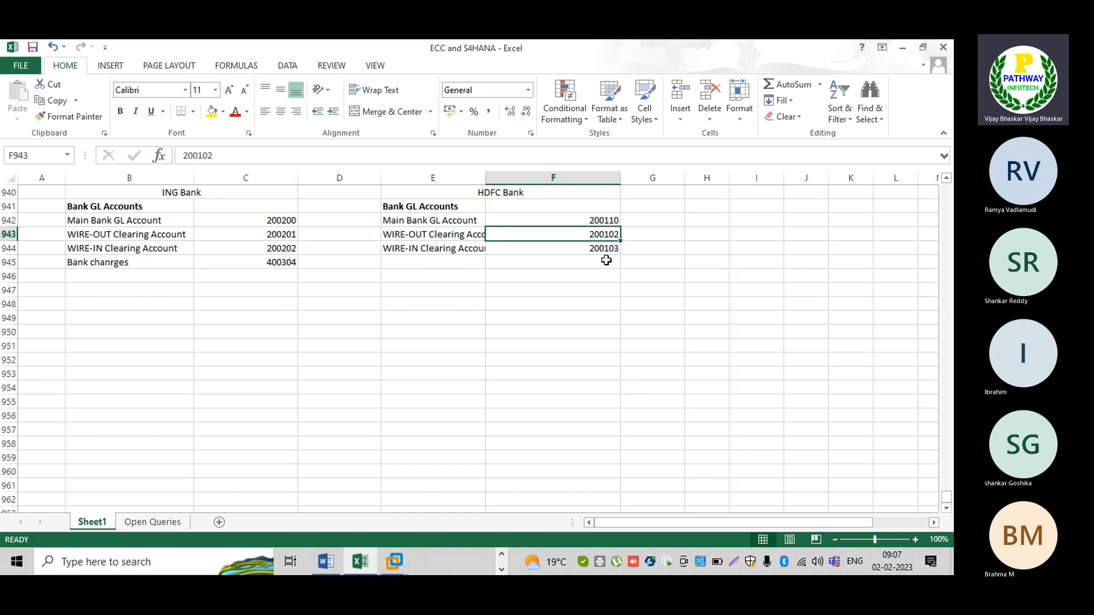
{"action": "left_click", "coordinate": [595, 247]}
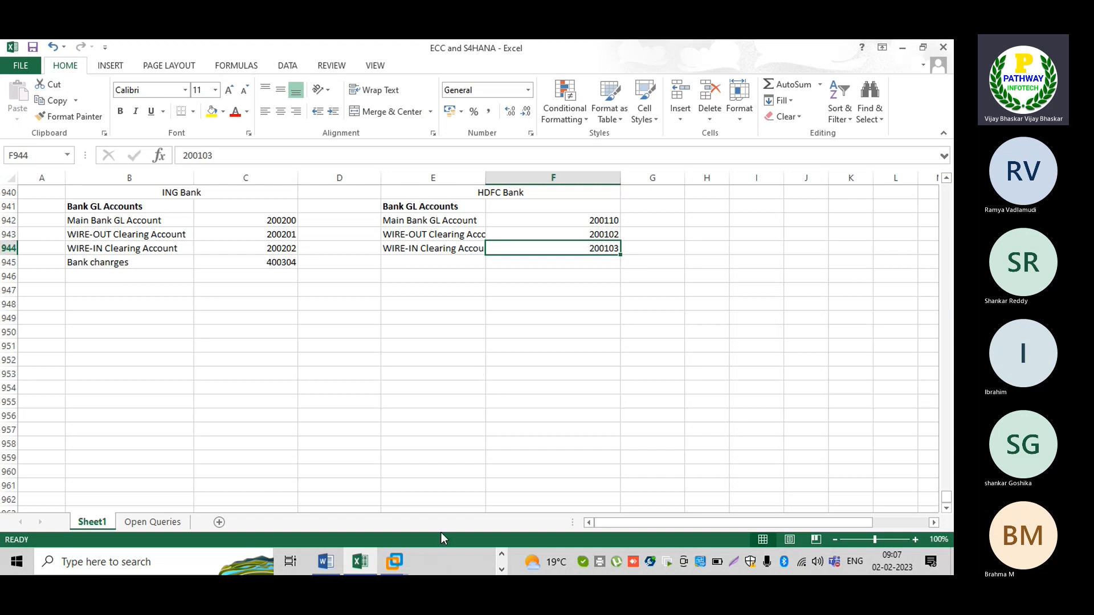
- Switch back to SAP in the e6.0vm virtual machine and open the Create Keys for Posting Rules view
{"action": "left_click", "coordinate": [394, 561]}
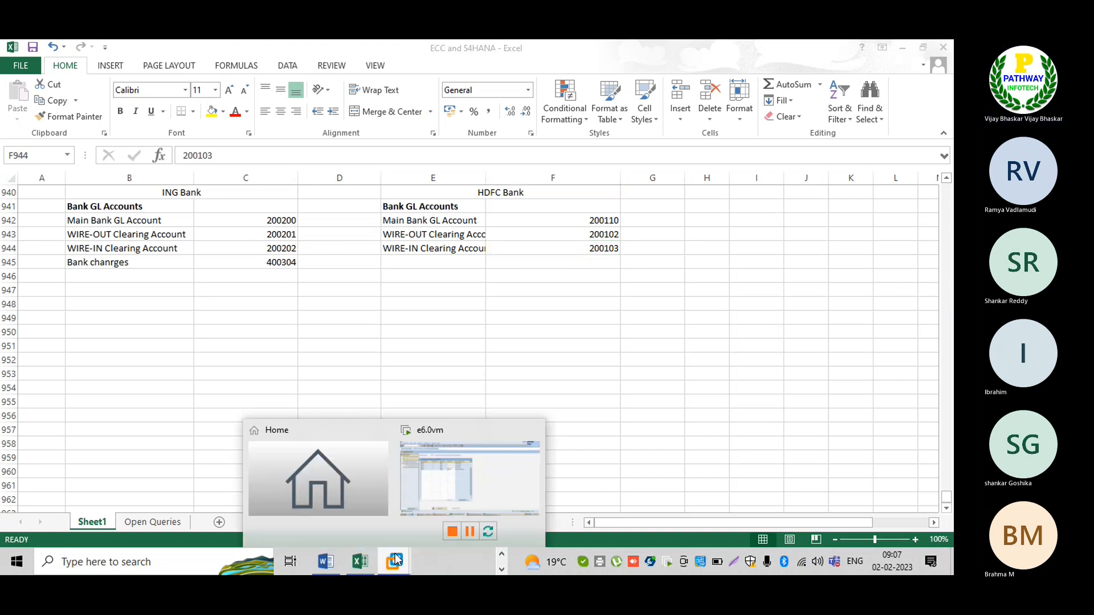
{"action": "left_click", "coordinate": [458, 467]}
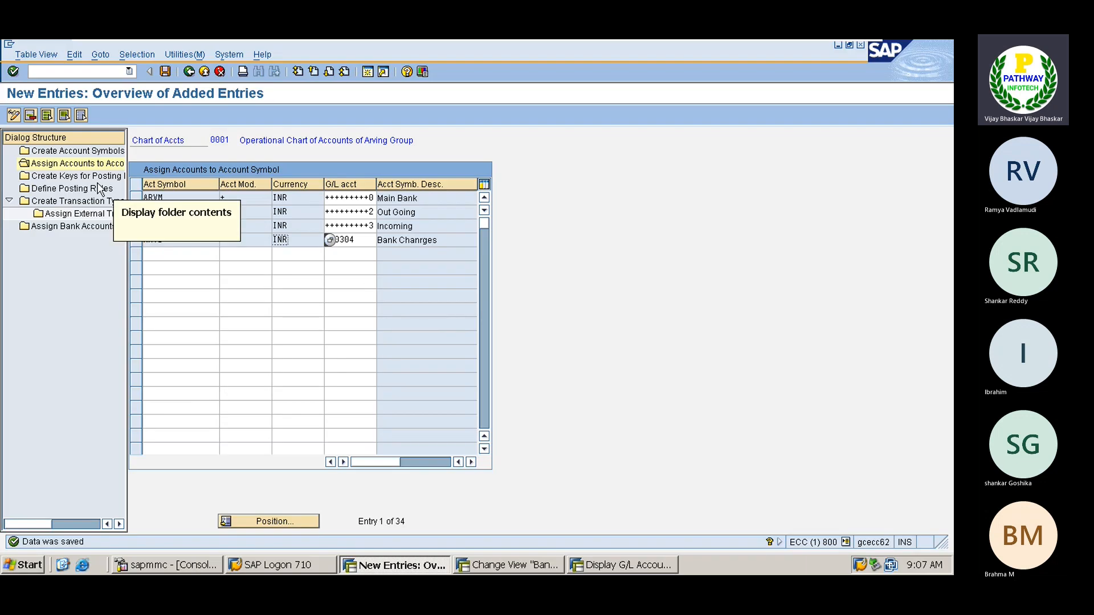
{"action": "double_click", "coordinate": [78, 178]}
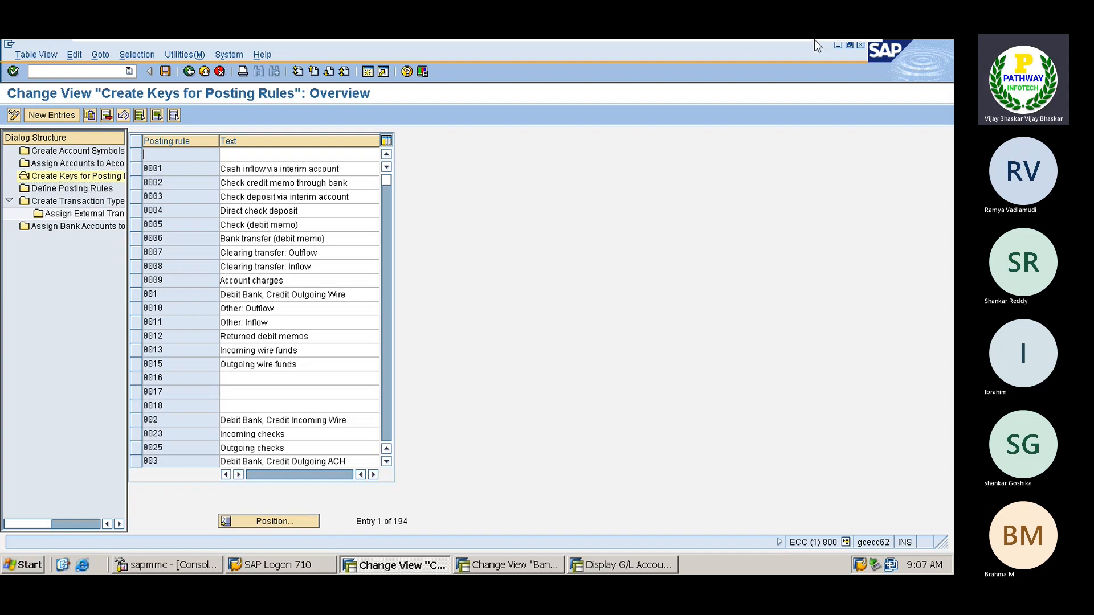
- Switch to the Excel workbook and add a bold "Posting Rules:" heading in cell B949
{"action": "left_click", "coordinate": [829, 53]}
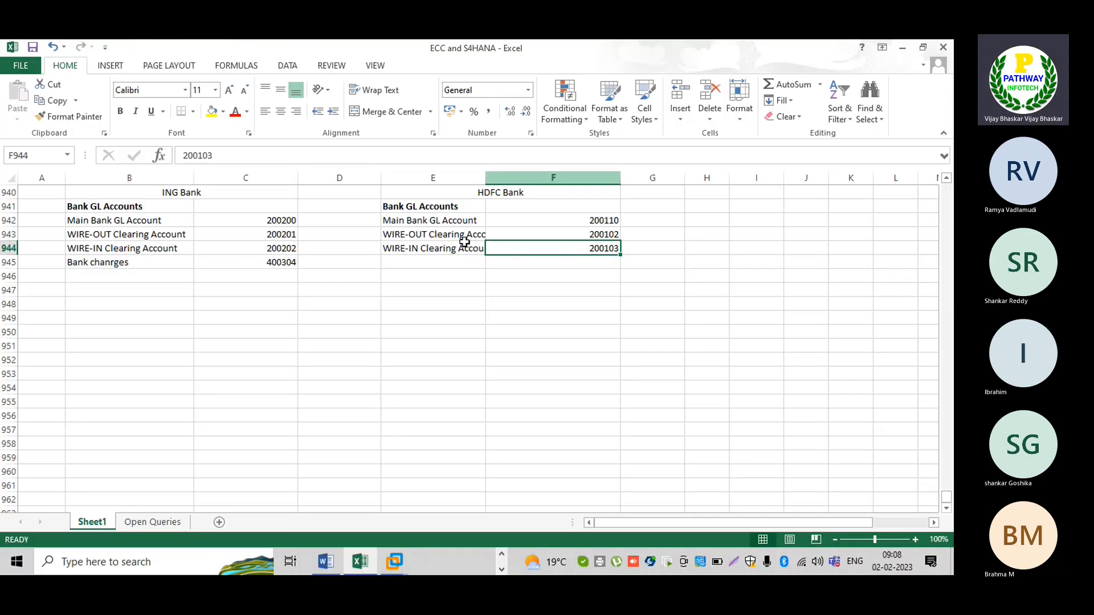
{"action": "left_click", "coordinate": [93, 324]}
{"action": "type", "text": "Posting Ryu"}
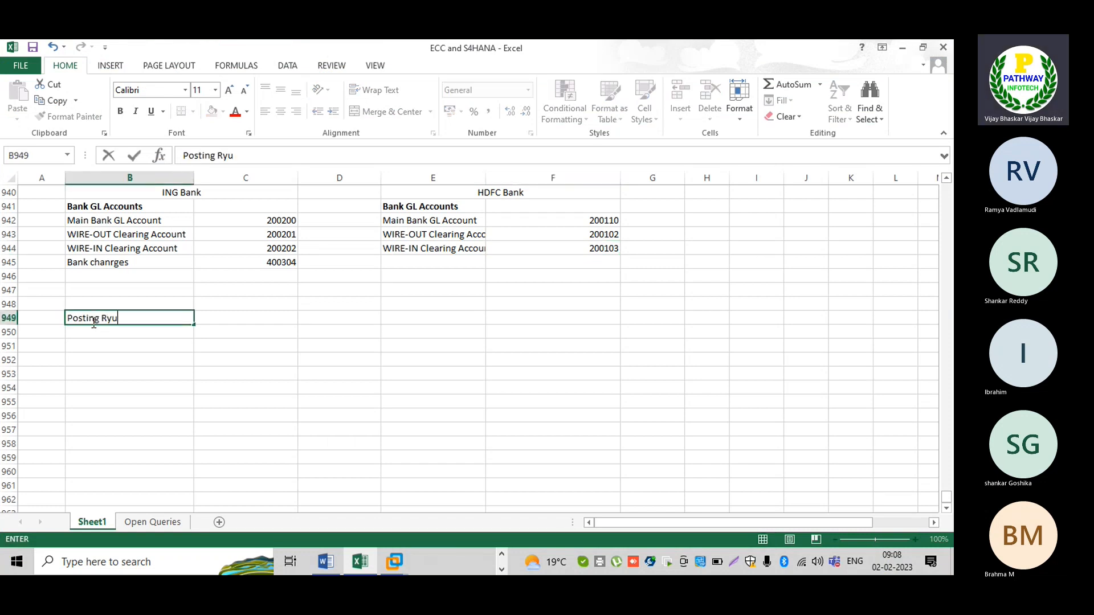
{"action": "key", "text": "BackSpace"}
{"action": "key", "text": "BackSpace"}
{"action": "type", "text": "ules:"}
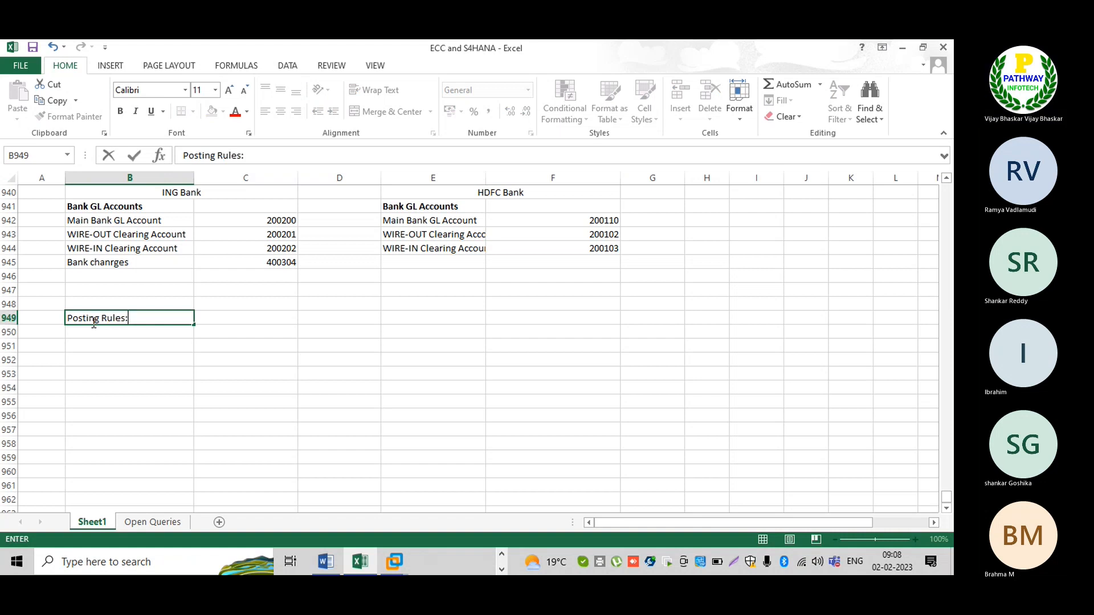
{"action": "key", "text": "Return"}
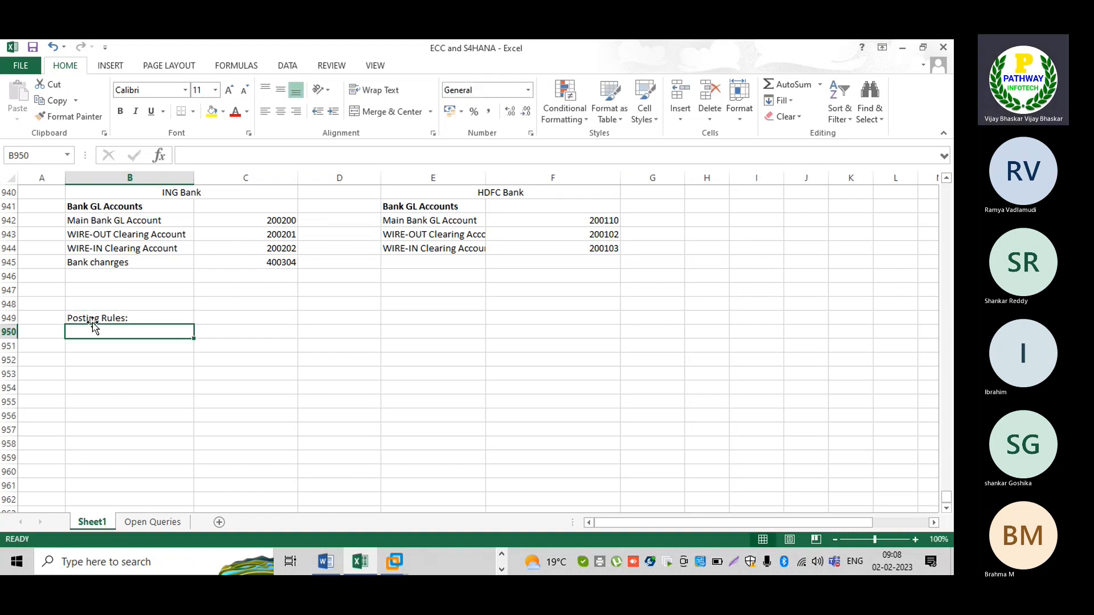
{"action": "left_click", "coordinate": [92, 320]}
{"action": "key", "text": "ctrl+b"}
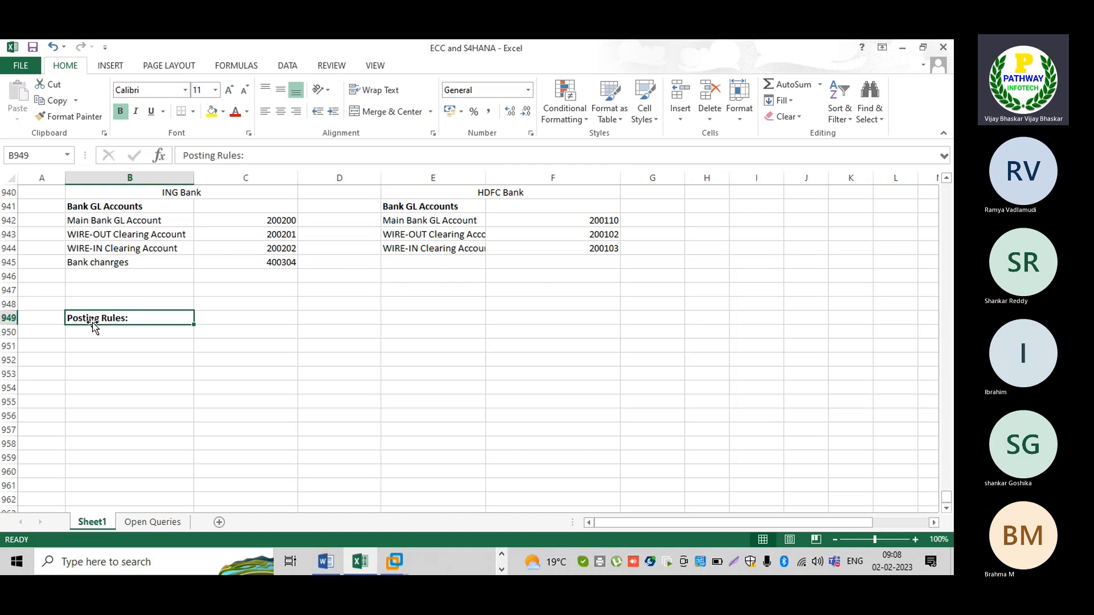
{"action": "key", "text": "Return"}
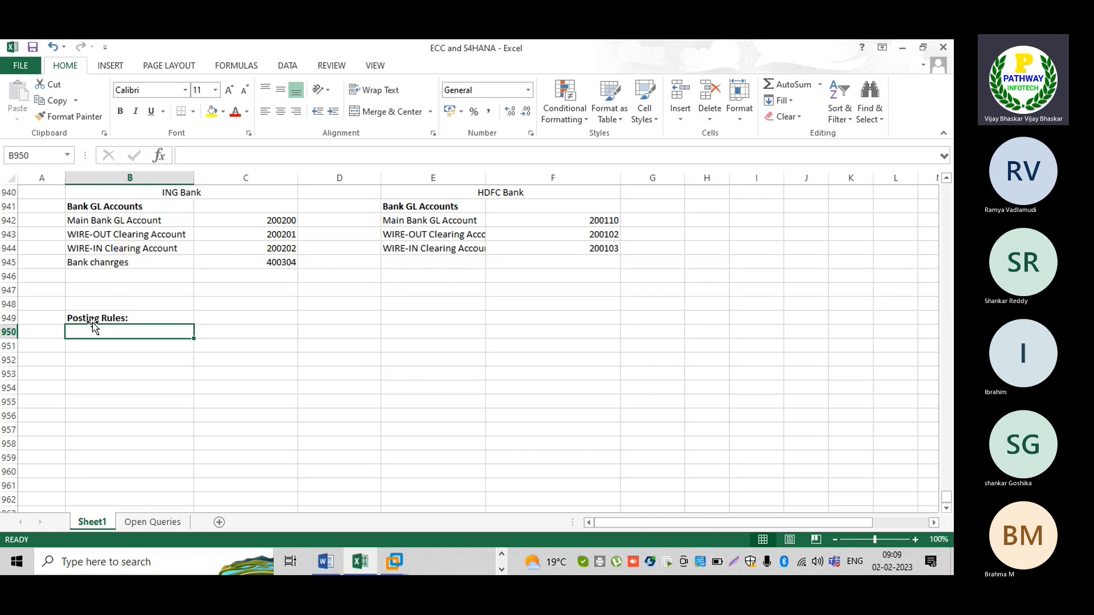
- Enter the posting entry "Main Bank Account DR" and "To Incoming Clearing Account Cr" in the two cells below the Posting Rules heading
{"action": "type", "text": "Main Bank "}
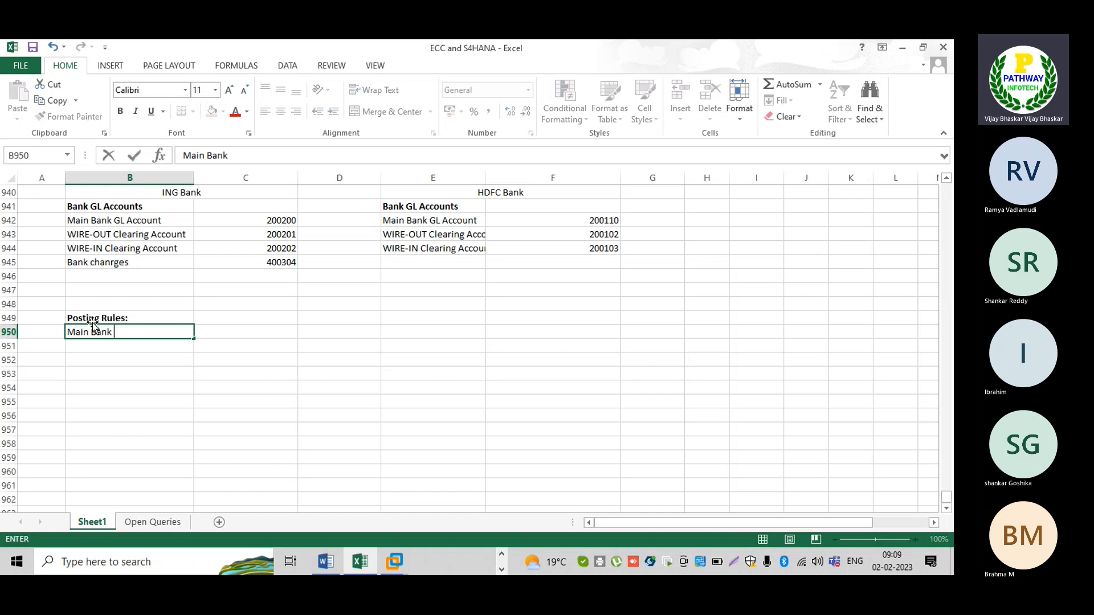
{"action": "type", "text": "Account DR"}
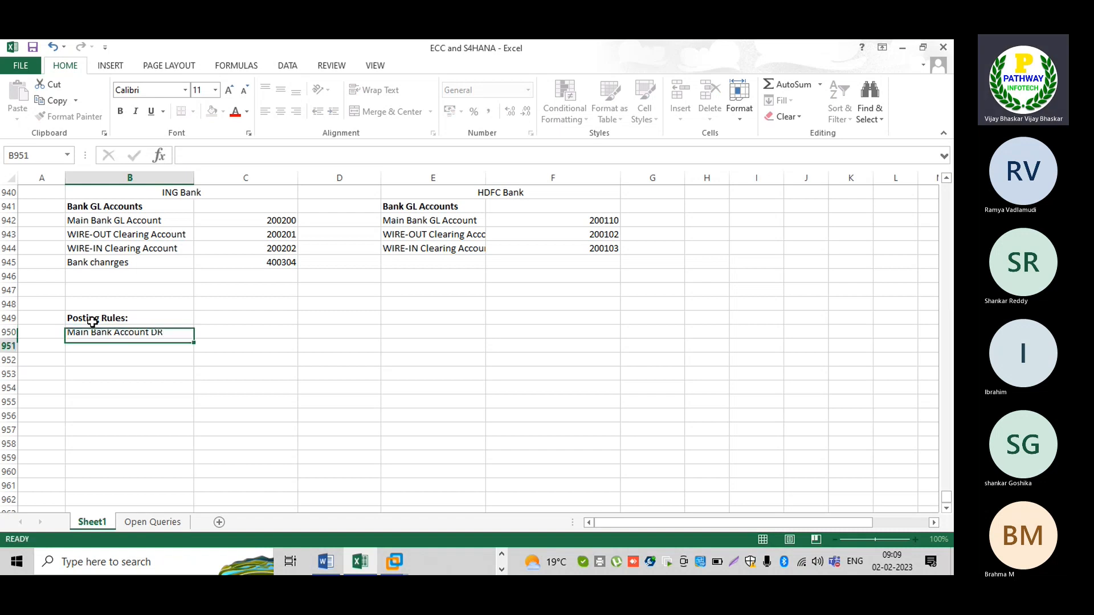
{"action": "key", "text": "Return"}
{"action": "type", "text": "To "}
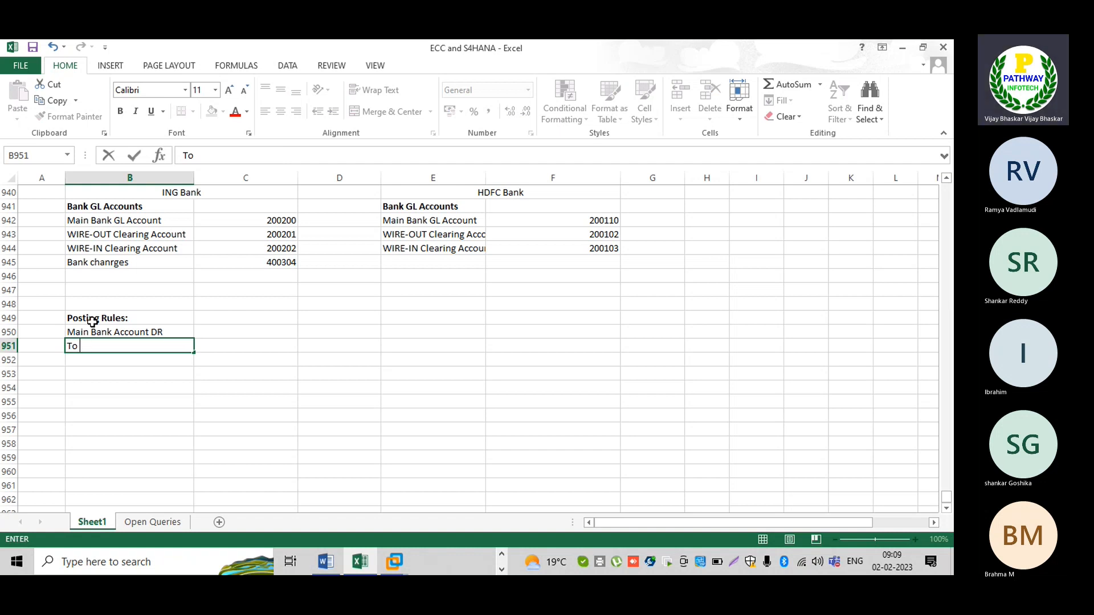
{"action": "type", "text": "Incoming Cl"}
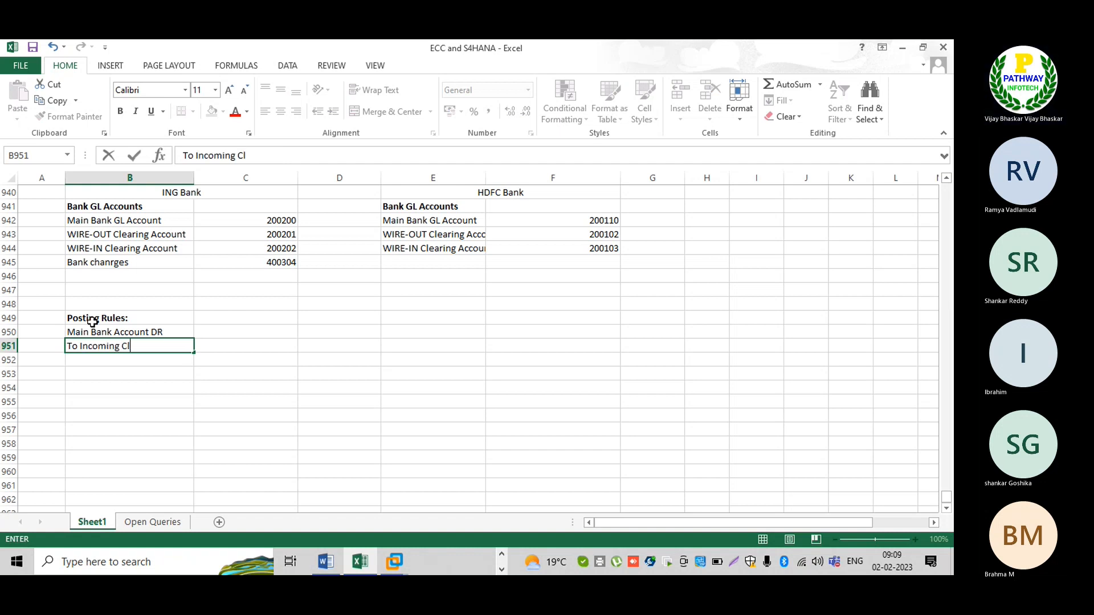
{"action": "type", "text": "earing Account Cr"}
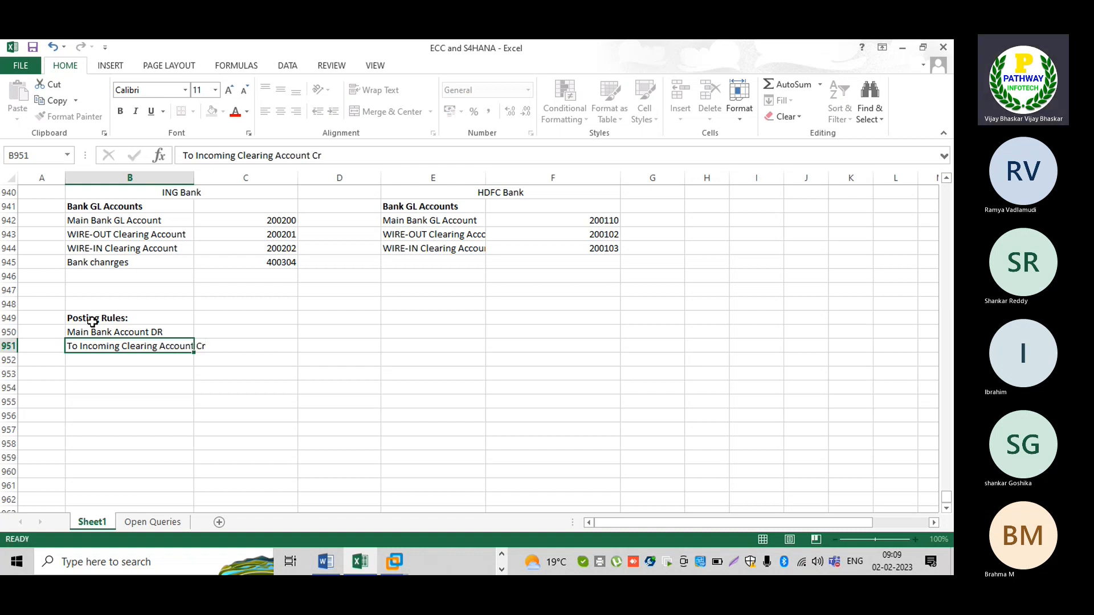
{"action": "key", "text": "Return"}
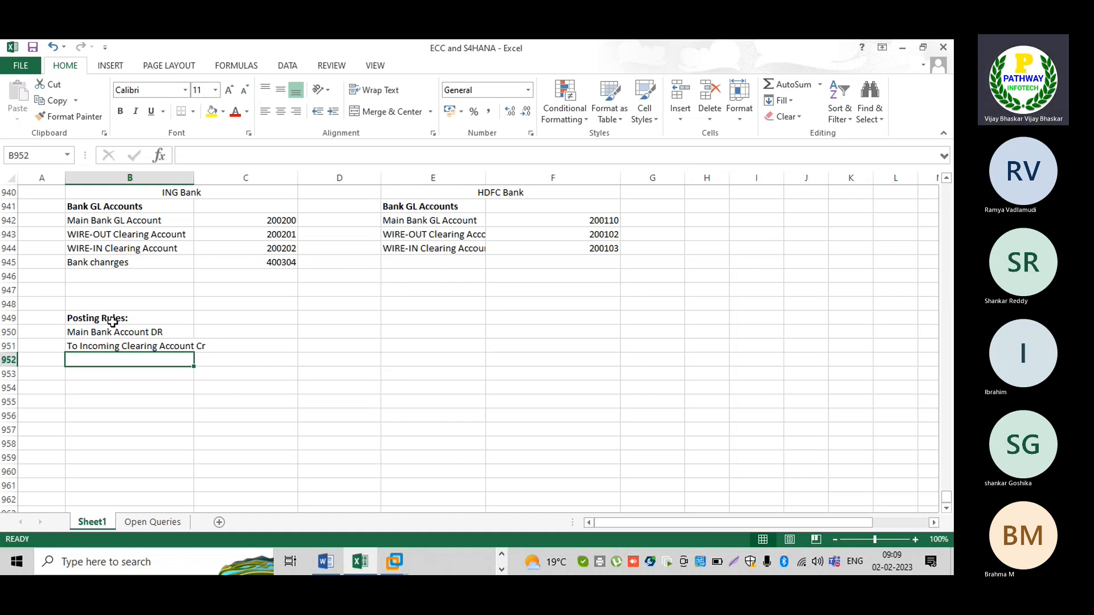
- Insert a blank row between the Posting Rules heading and the Main Bank Account DR line
{"action": "left_click", "coordinate": [8, 332]}
{"action": "key", "text": "ctrl+plus"}
{"action": "left_click", "coordinate": [75, 334]}
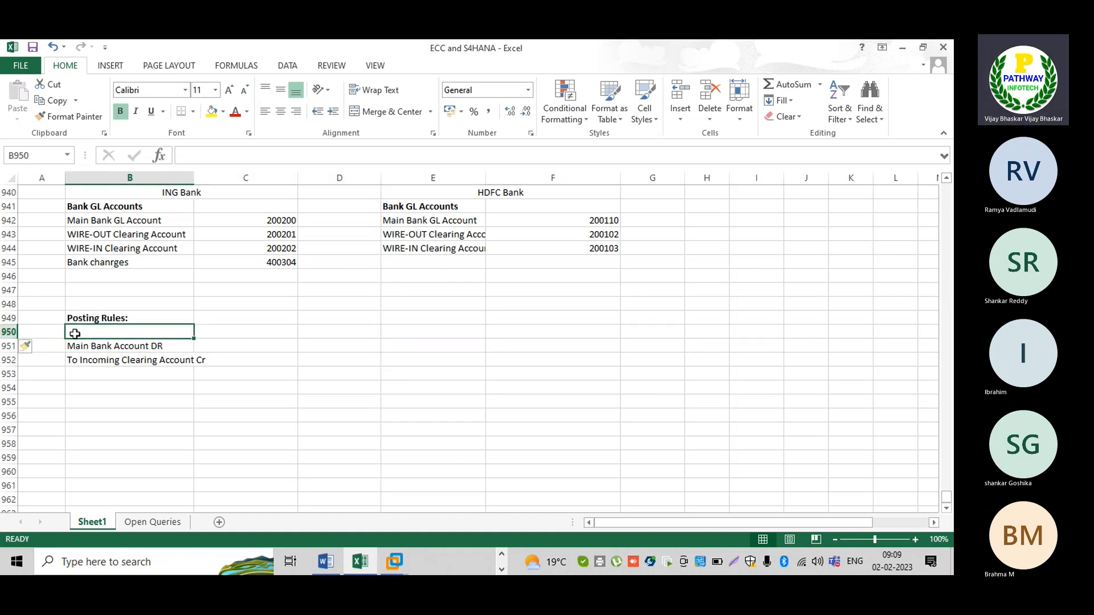
- Enter the subheading "Incoming Payment" in cell B950, below the Posting Rules heading
{"action": "type", "text": "Incoming"}
{"action": "key", "text": "Return"}
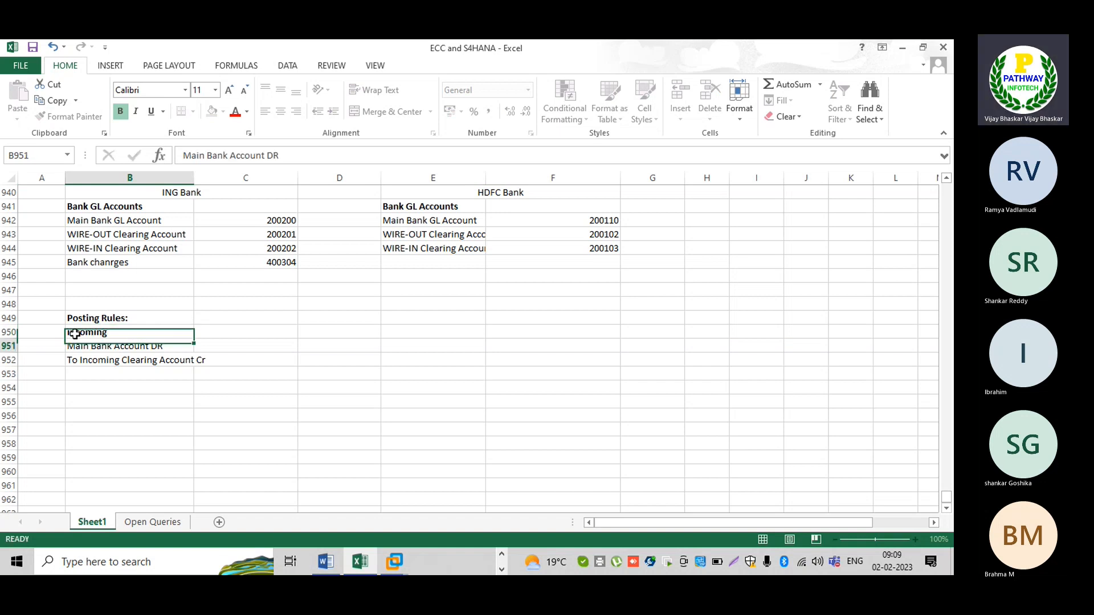
{"action": "double_click", "coordinate": [108, 333]}
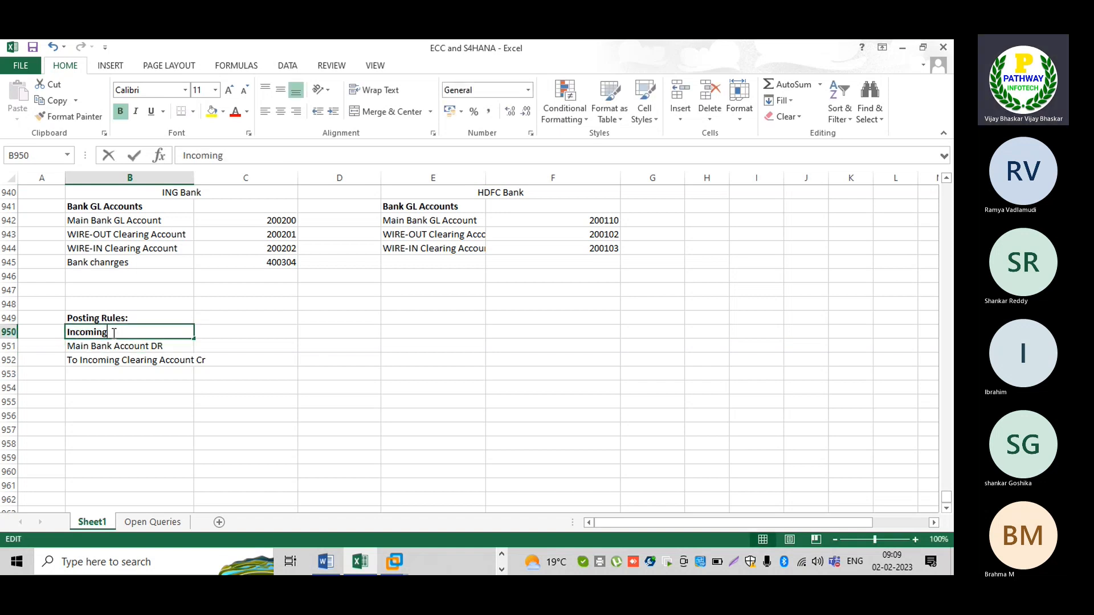
{"action": "type", "text": "Payment"}
{"action": "key", "text": "shift+Return"}
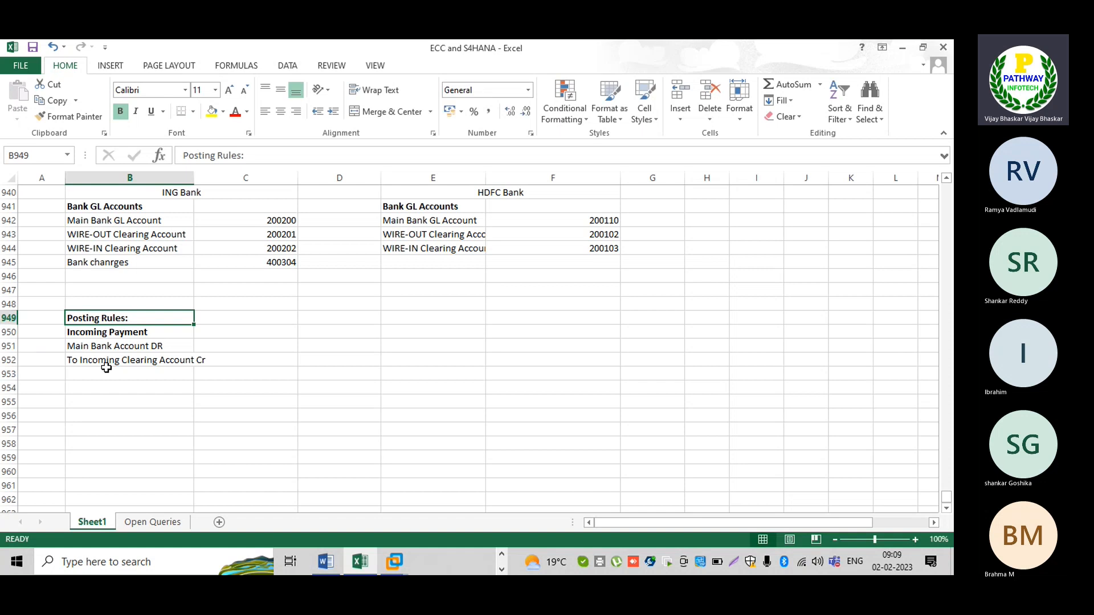
- Add a bold subheading "Out Going Oayment" in cell B954, below the incoming payment entry
{"action": "left_click", "coordinate": [89, 387]}
{"action": "type", "text": "Ou"}
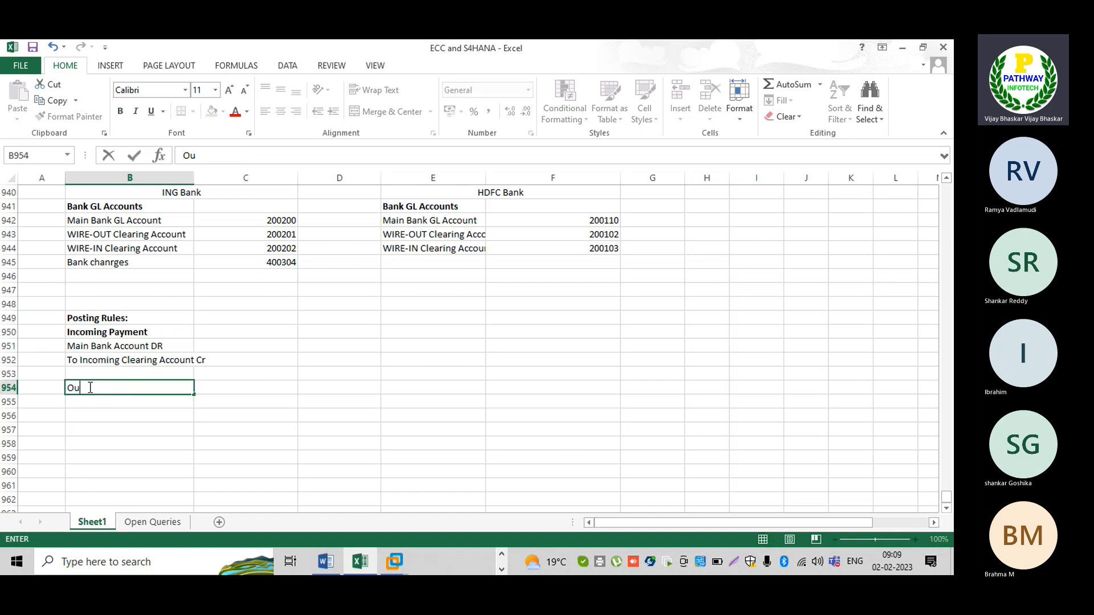
{"action": "type", "text": "t Going Oayment"}
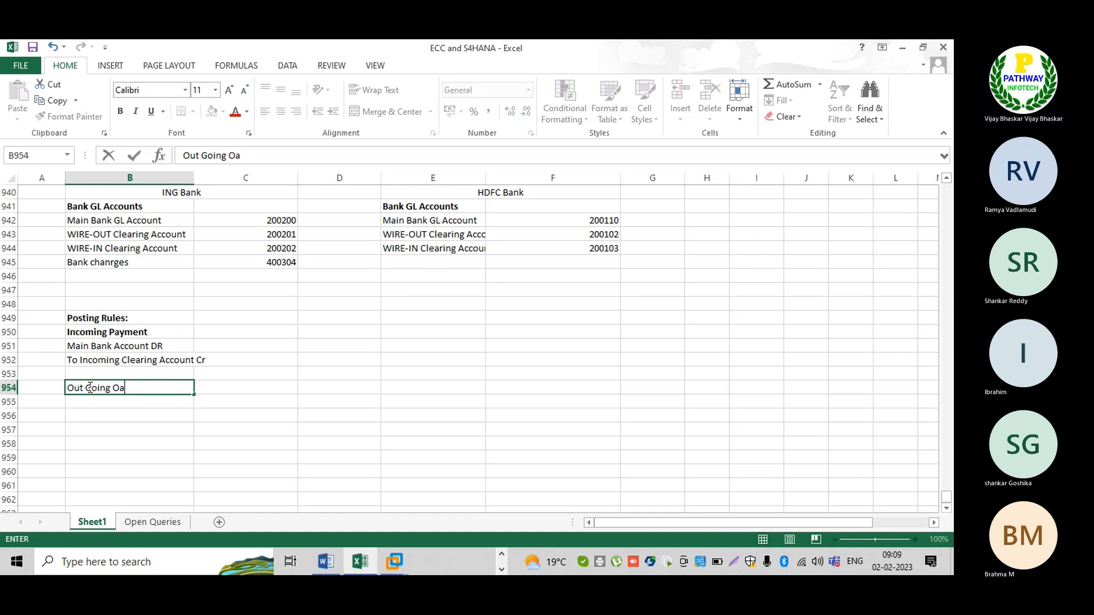
{"action": "key", "text": "Return"}
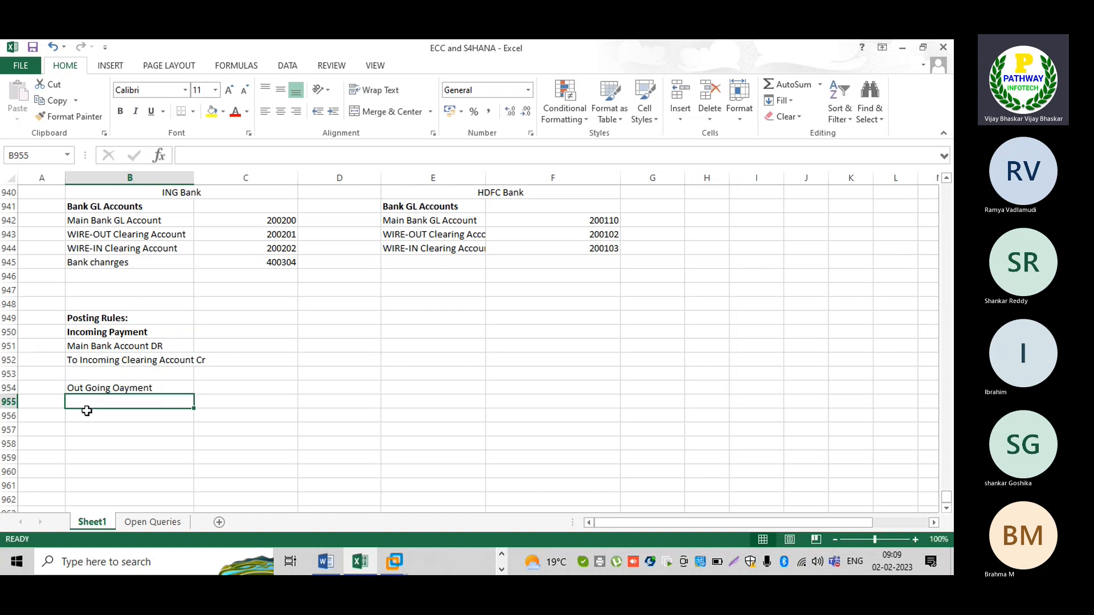
{"action": "left_click", "coordinate": [80, 389]}
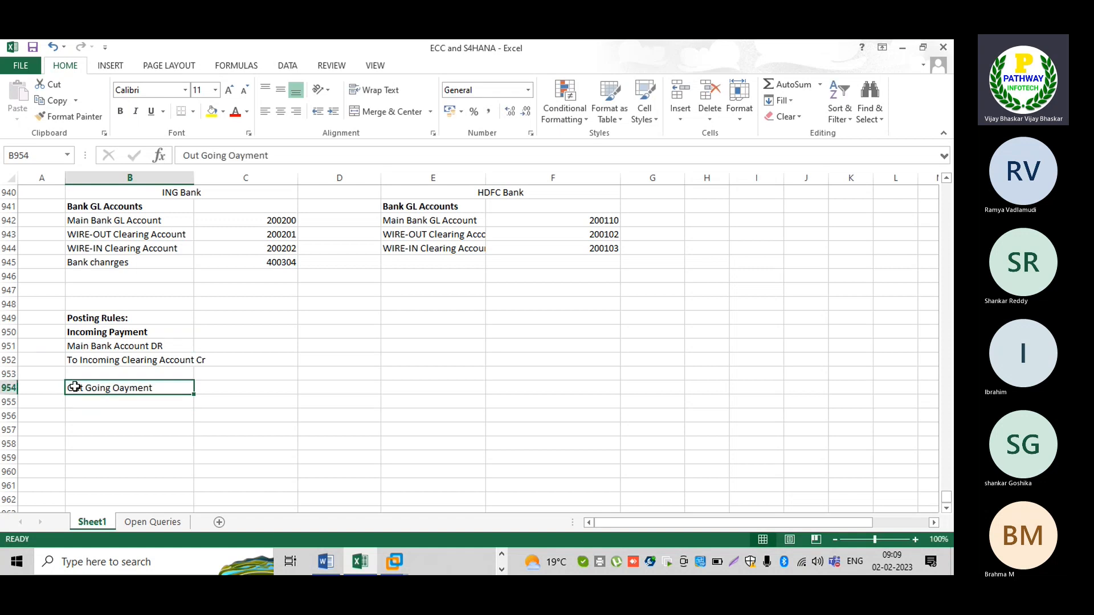
{"action": "key", "text": "ctrl+b"}
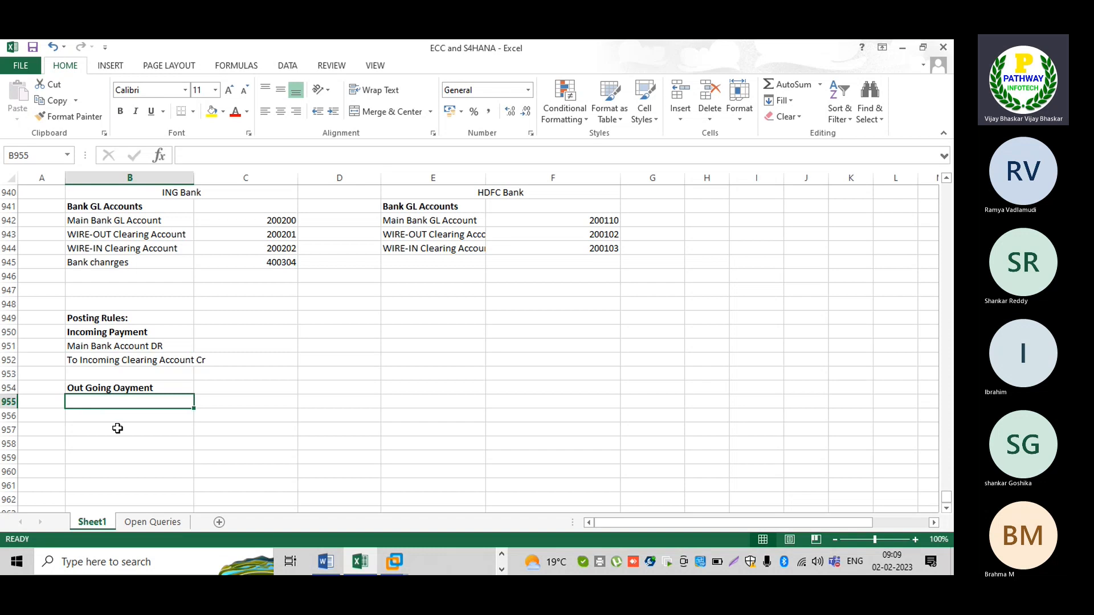
- Enter the debit line "Out Going clearing Account Dr" in cell B955 under the outgoing payment subheading
{"action": "type", "text": "Out "}
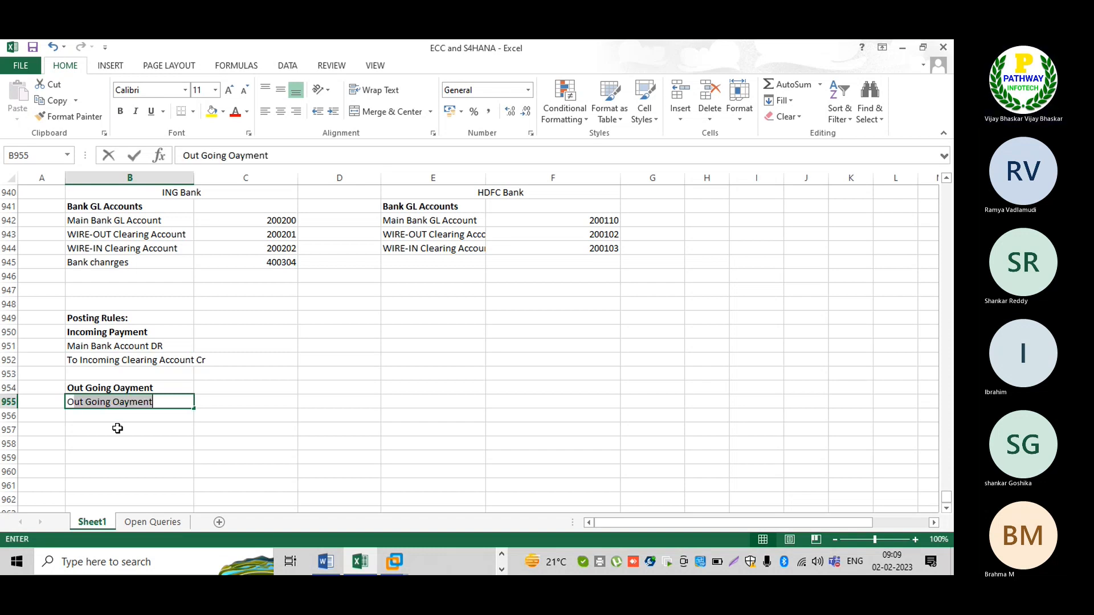
{"action": "type", "text": "Going "}
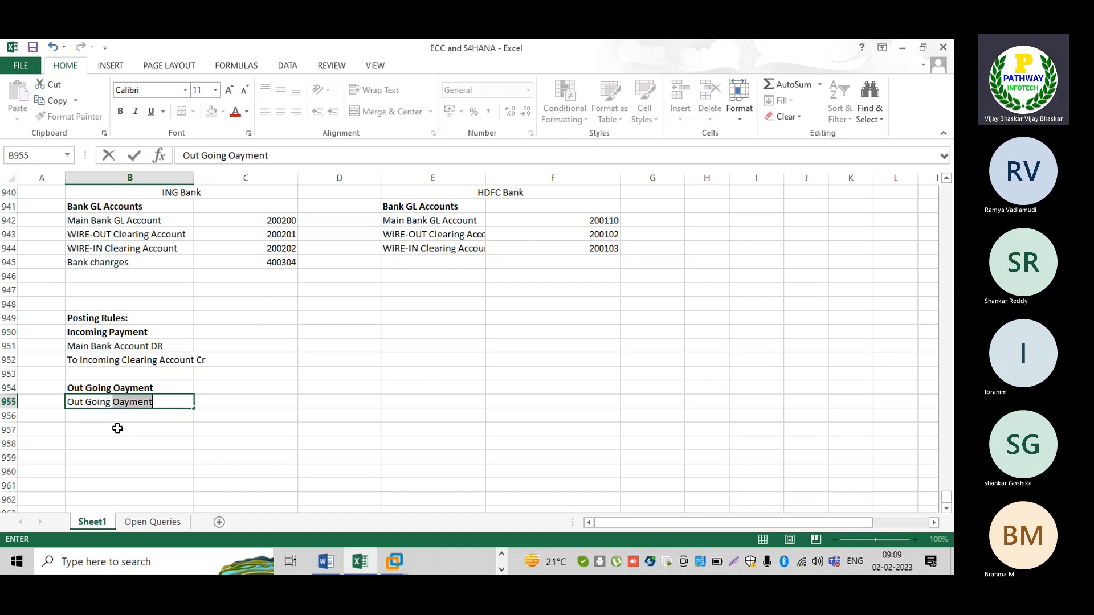
{"action": "type", "text": "clearing Accou"}
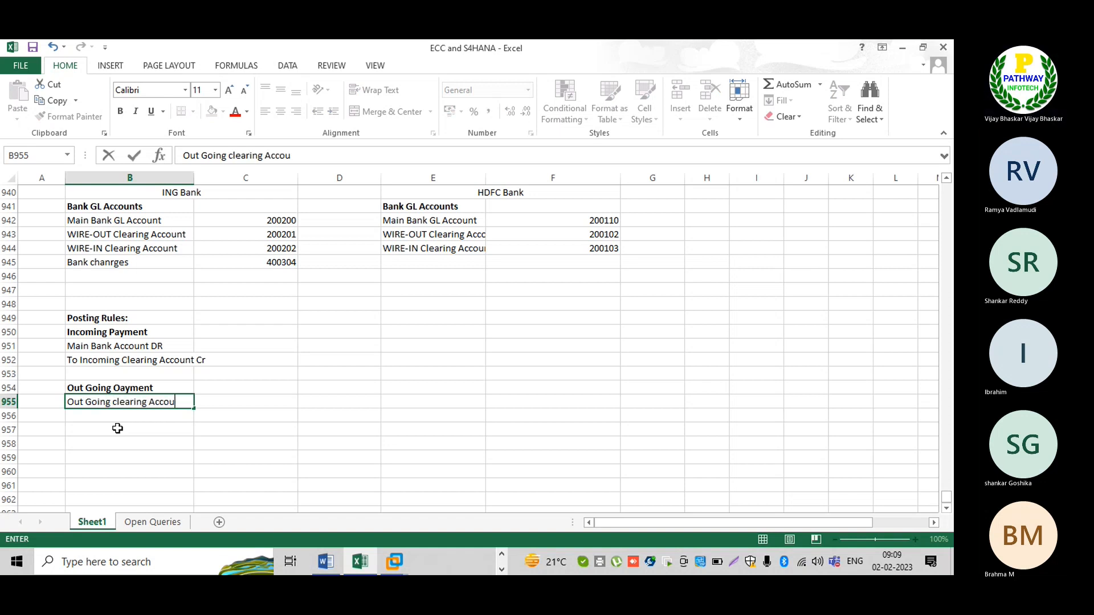
{"action": "type", "text": "nt "}
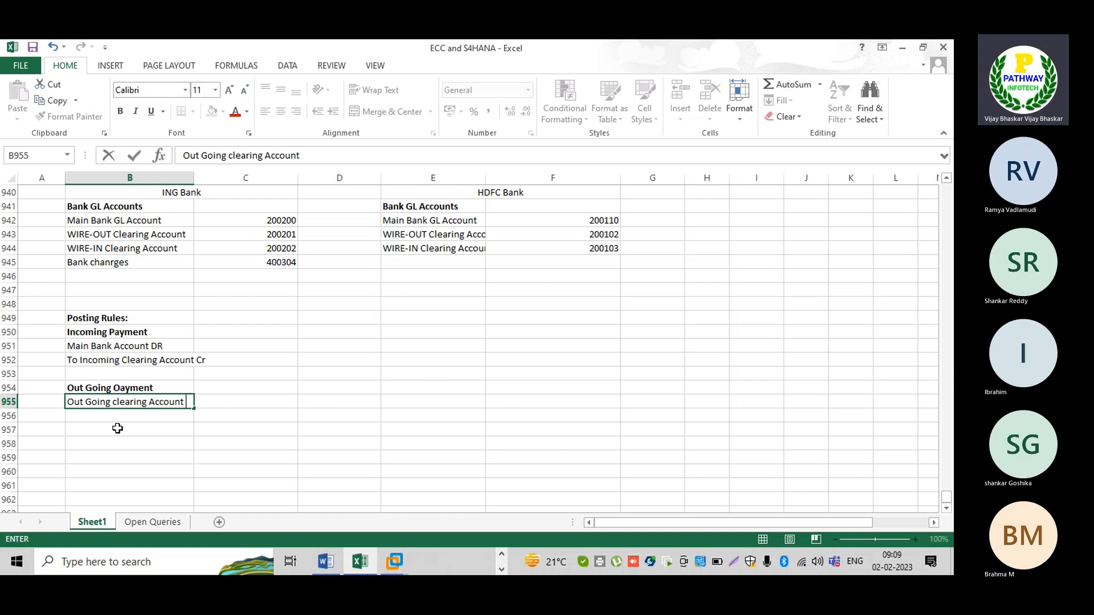
{"action": "type", "text": "Dr"}
{"action": "key", "text": "Return"}
- Enter the credit line "To Main Bank account Cr" in cell B956 to complete the outgoing payment entry
{"action": "type", "text": "T"}
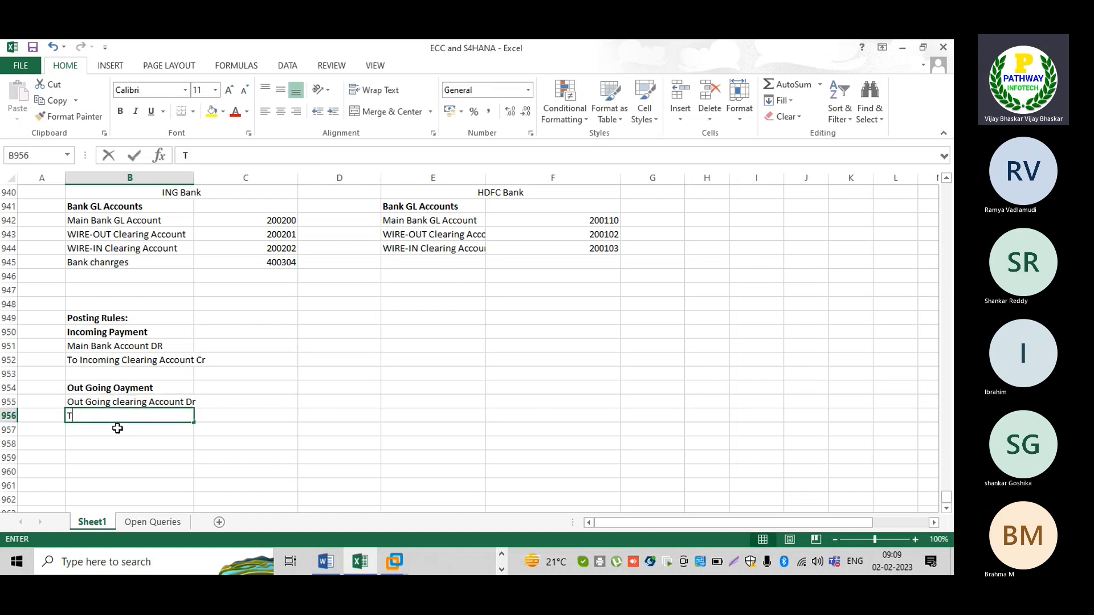
{"action": "type", "text": "o Mainn Ba"}
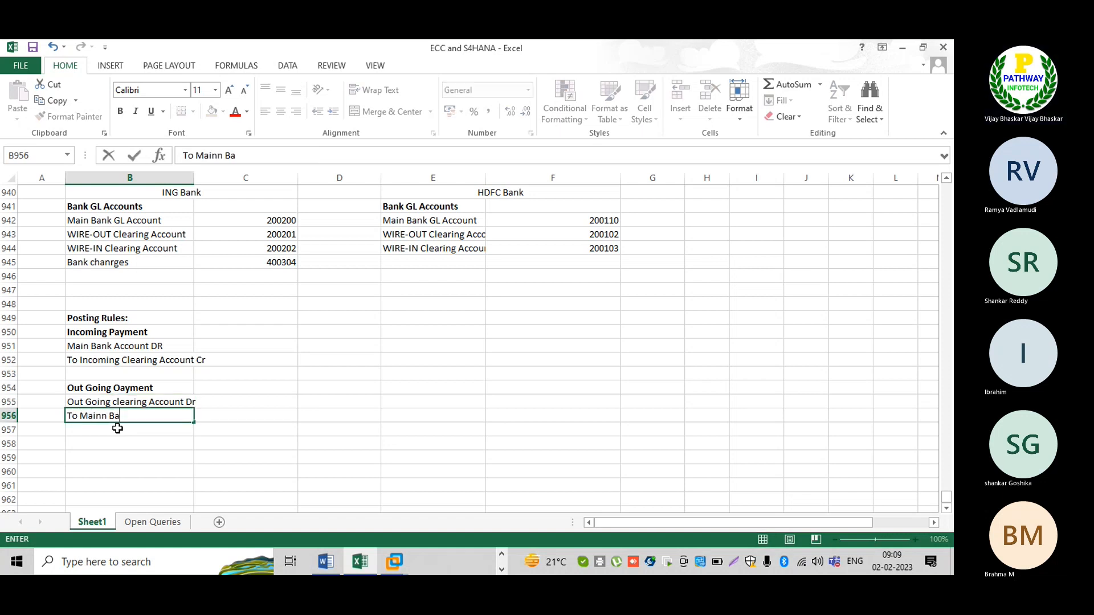
{"action": "key", "text": "BackSpace"}
{"action": "key", "text": "BackSpace"}
{"action": "key", "text": "BackSpace"}
{"action": "key", "text": "BackSpace"}
{"action": "type", "text": "Bank account Cr"}
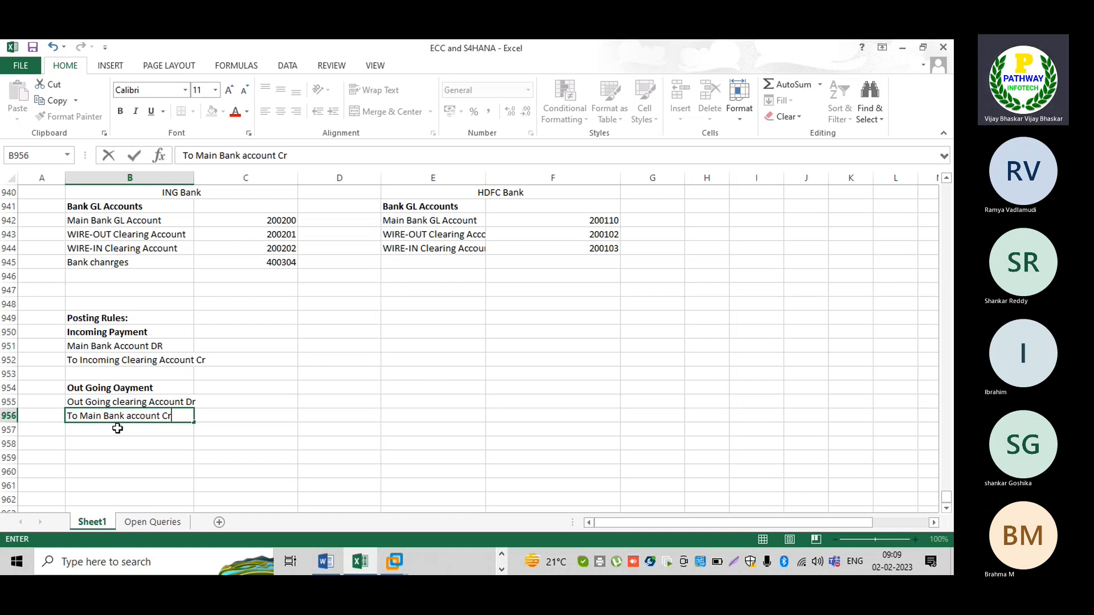
{"action": "key", "text": "Return"}
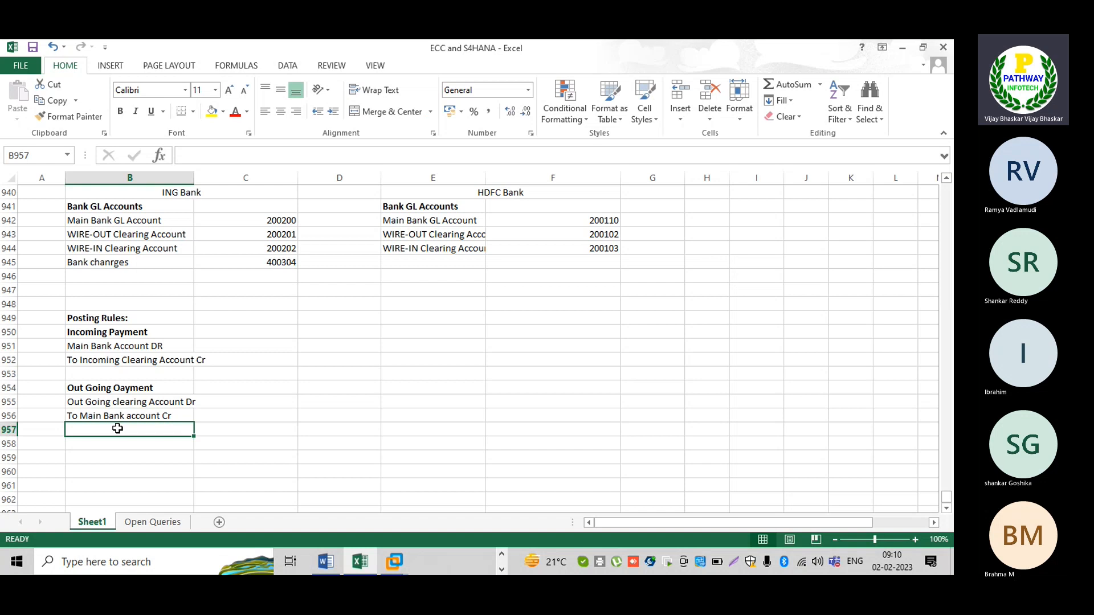
- Review the debit and credit lines of the incoming and outgoing payment posting rules
{"action": "left_click", "coordinate": [239, 417]}
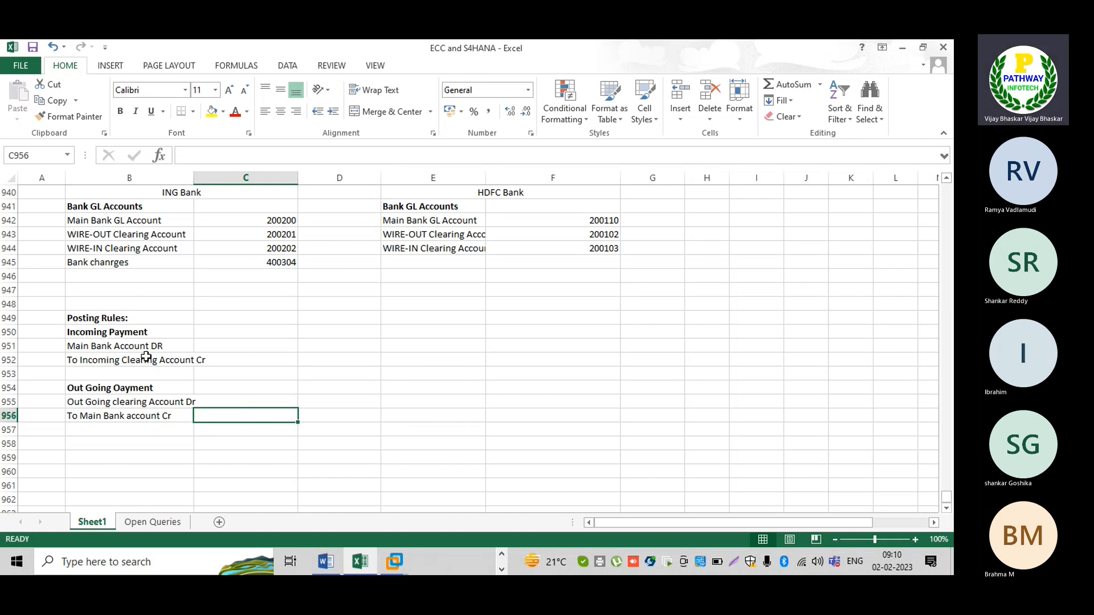
{"action": "left_click", "coordinate": [106, 347]}
{"action": "left_click", "coordinate": [114, 363]}
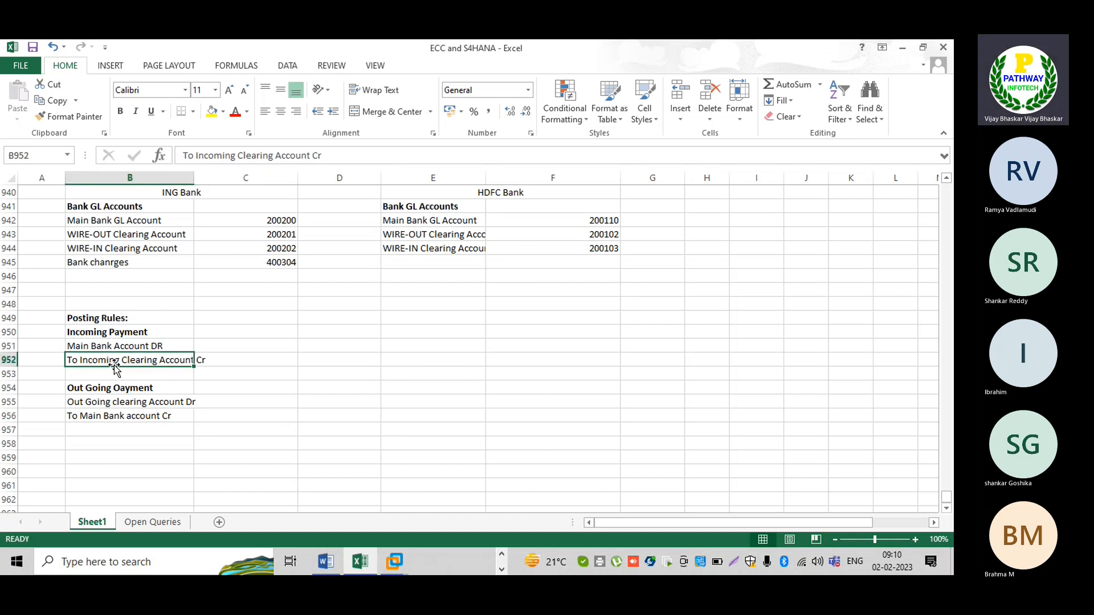
{"action": "left_click", "coordinate": [87, 321]}
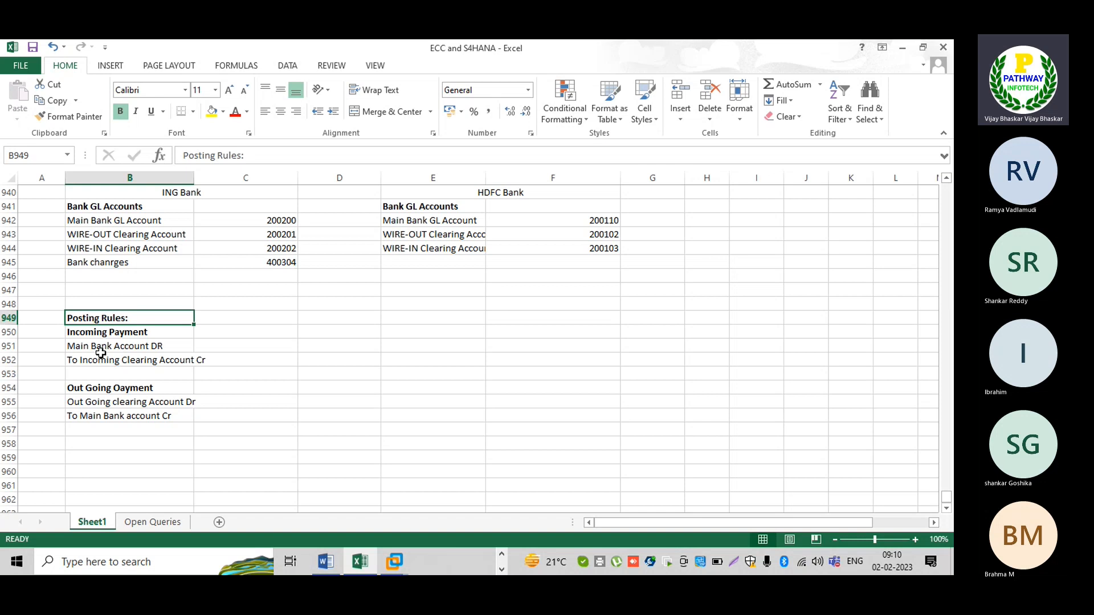
{"action": "left_click", "coordinate": [94, 347]}
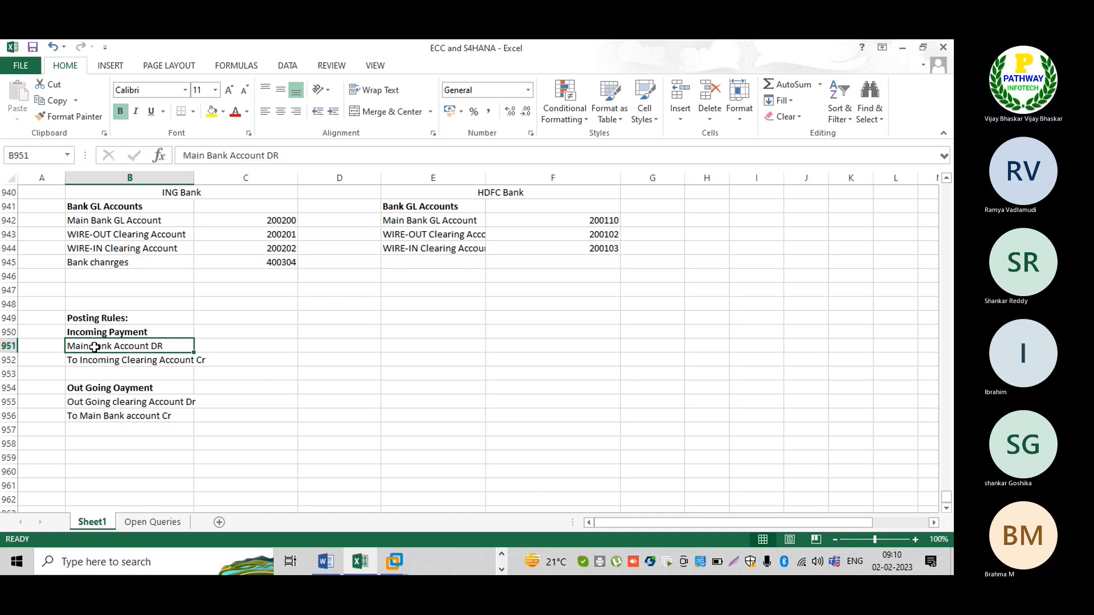
{"action": "left_click", "coordinate": [98, 372]}
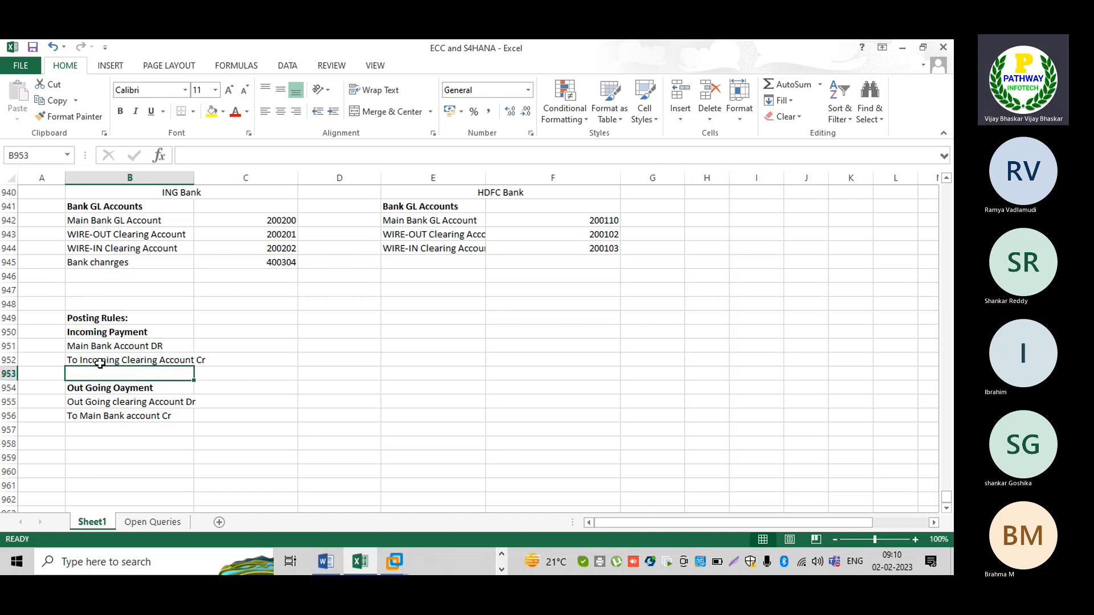
{"action": "left_click", "coordinate": [100, 363]}
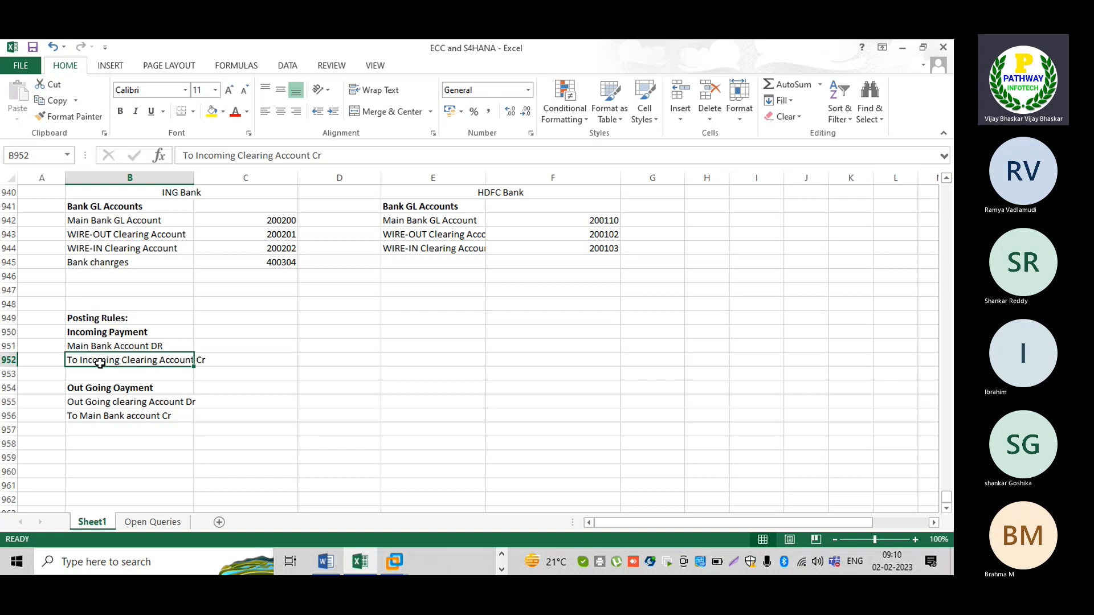
{"action": "left_click", "coordinate": [104, 404]}
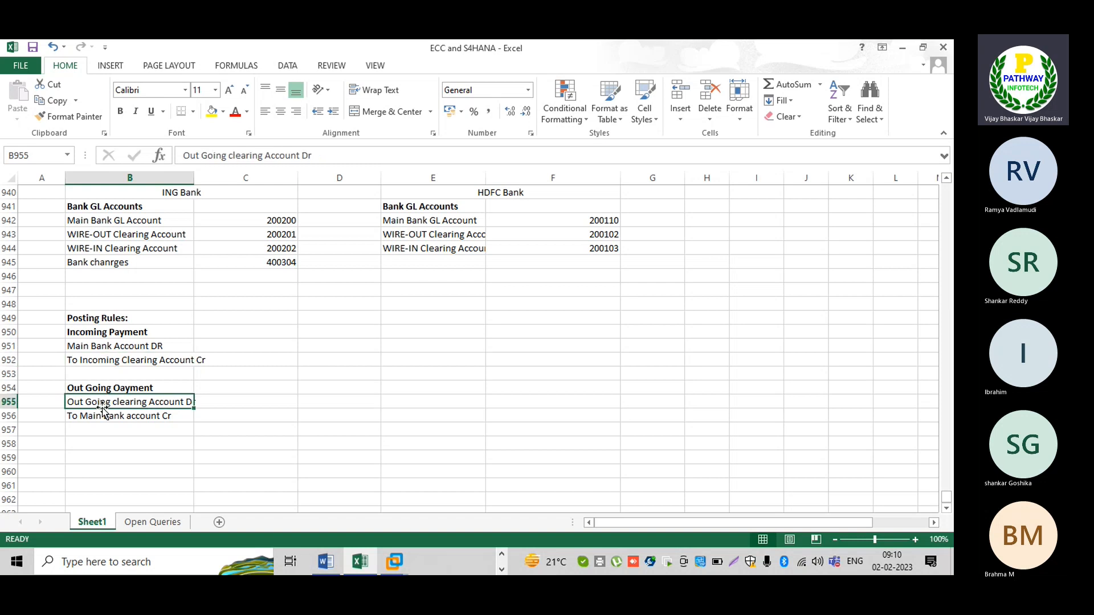
{"action": "left_click", "coordinate": [108, 429]}
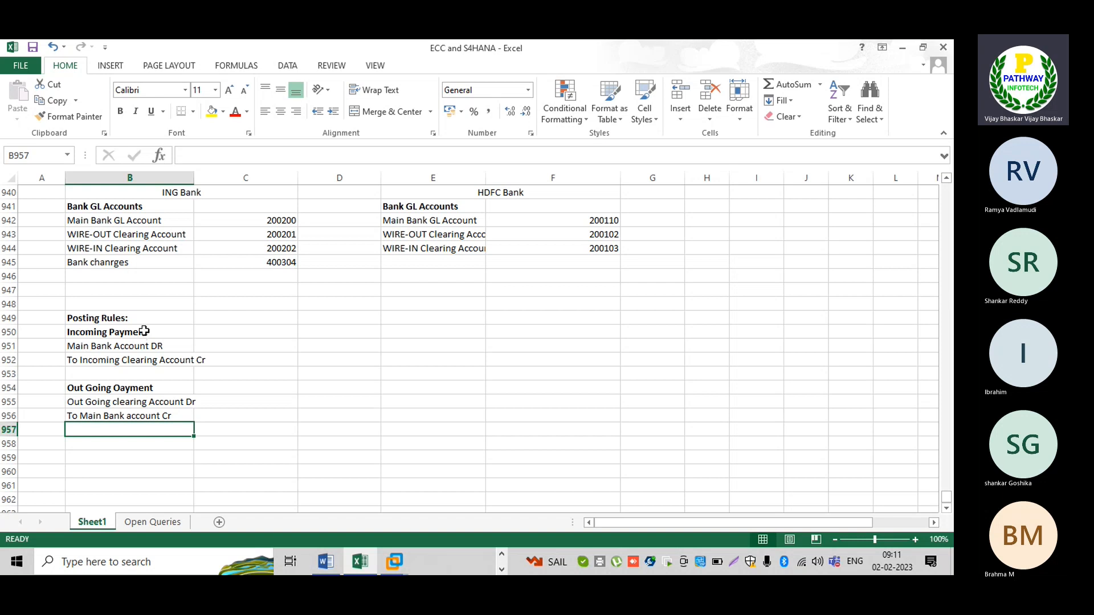
- Switch to SAP in the e6.0vm virtual machine and add a new posting rule key AV01 with text "Incoming Clearing Account"
{"action": "left_click", "coordinate": [395, 563]}
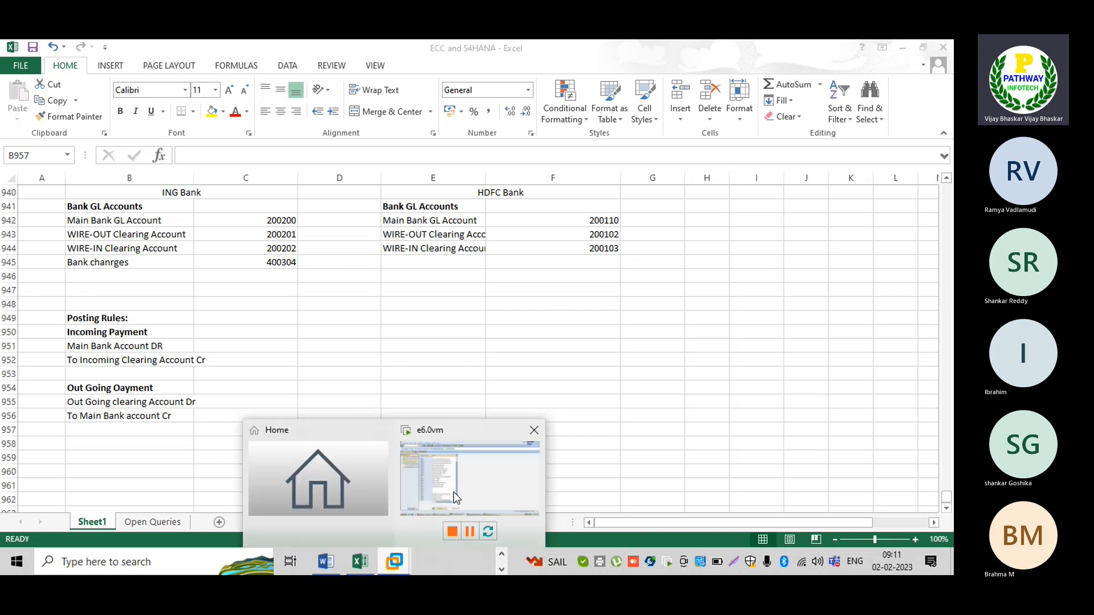
{"action": "left_click", "coordinate": [456, 497]}
{"action": "left_click", "coordinate": [56, 113]}
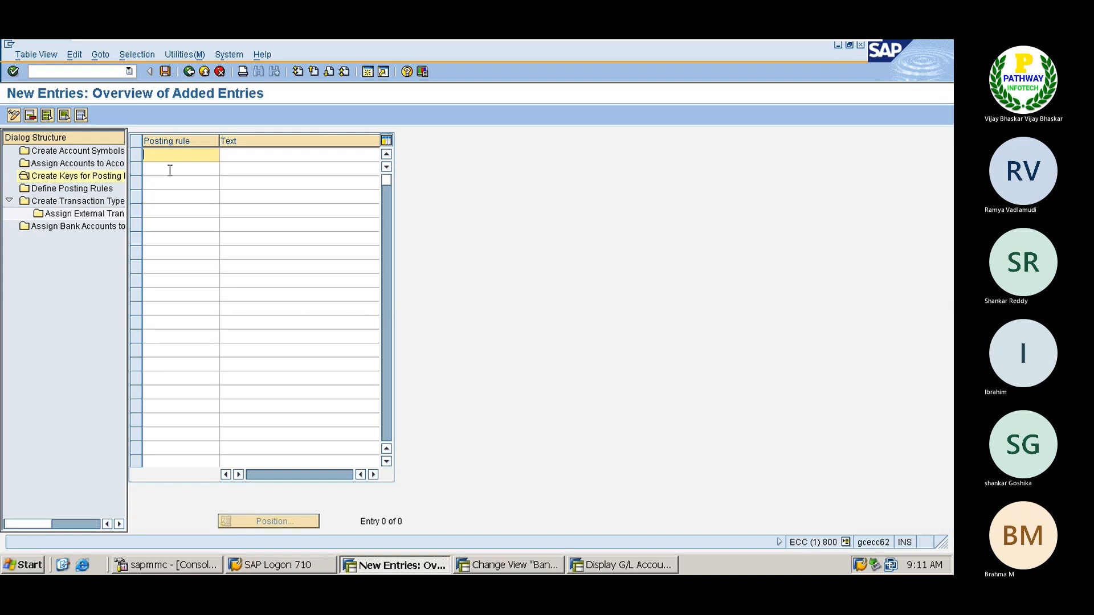
{"action": "type", "text": "AV01"}
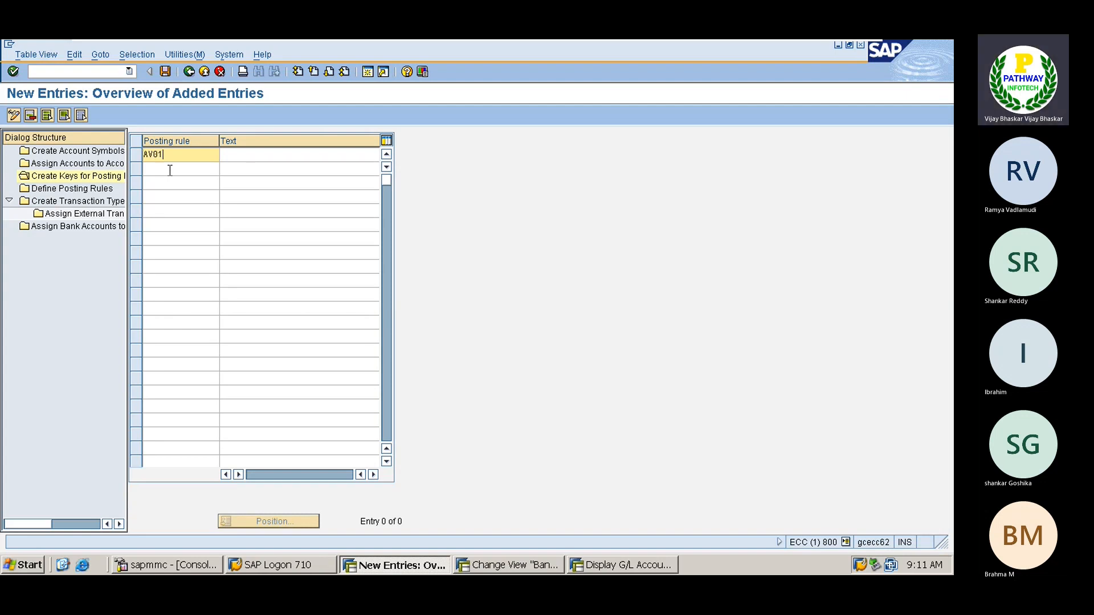
{"action": "key", "text": "Tab"}
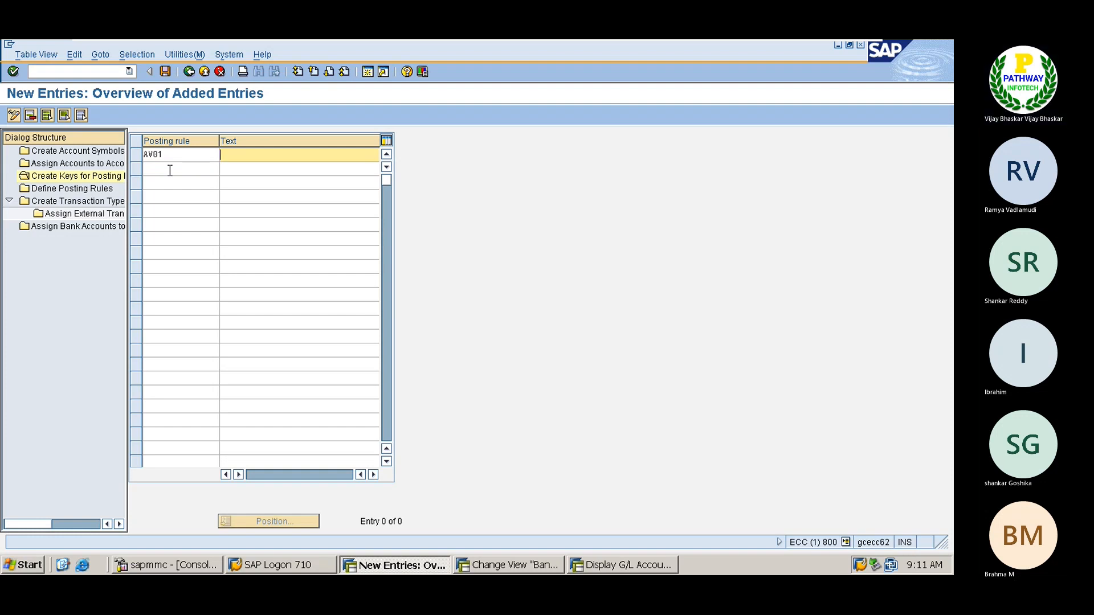
{"action": "type", "text": "Incoming Clearing Account"}
- Add posting rule key AV02 with the text "Out Going Clearing Account" in the second row
{"action": "left_click", "coordinate": [160, 167]}
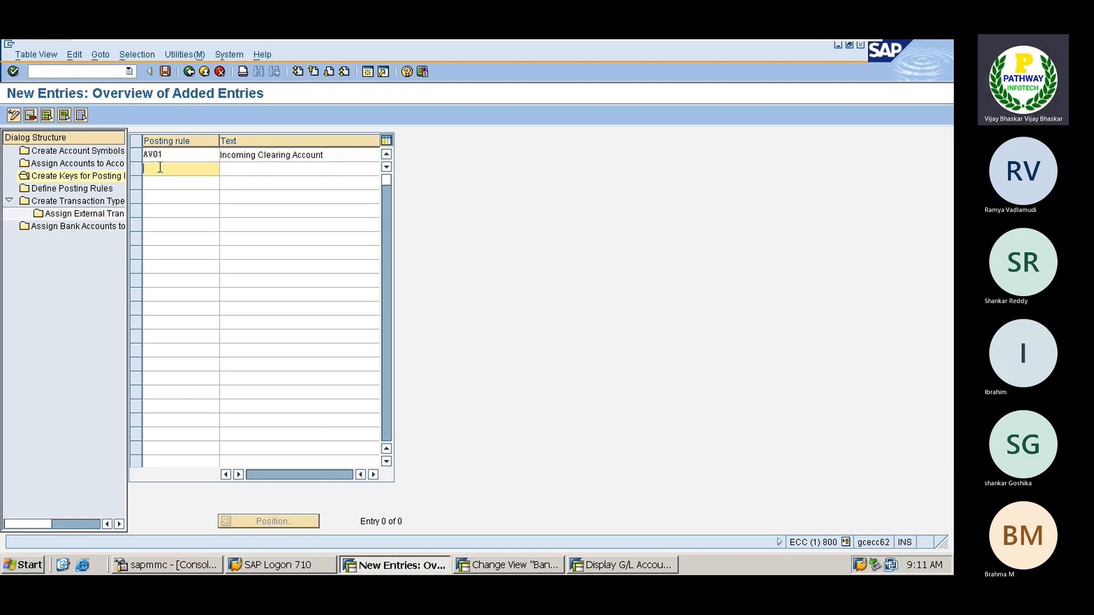
{"action": "type", "text": "AV02"}
{"action": "key", "text": "Tab"}
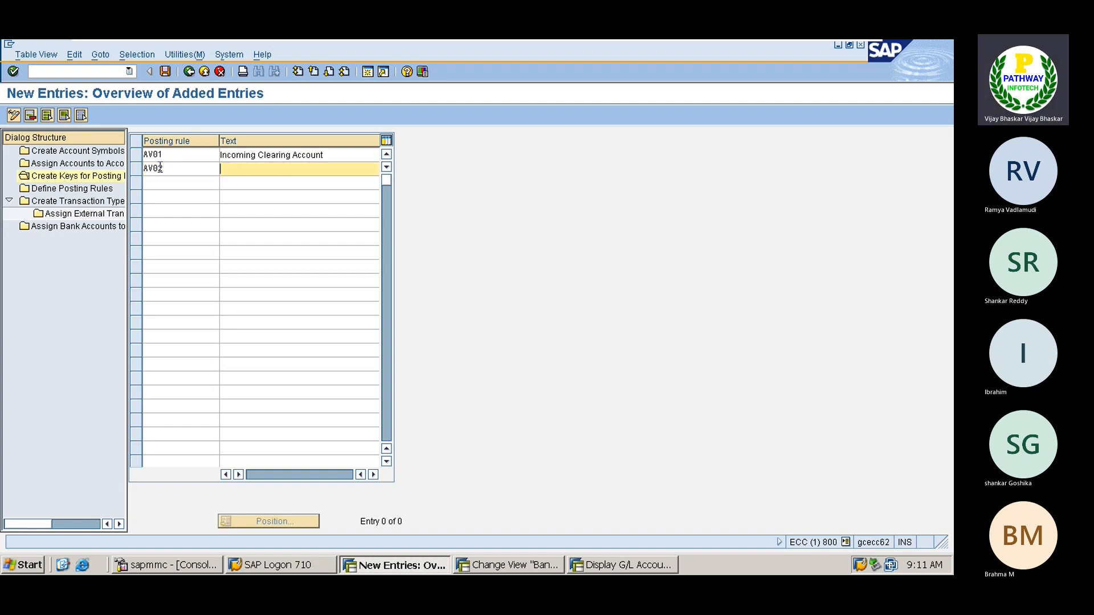
{"action": "type", "text": "Out Going "}
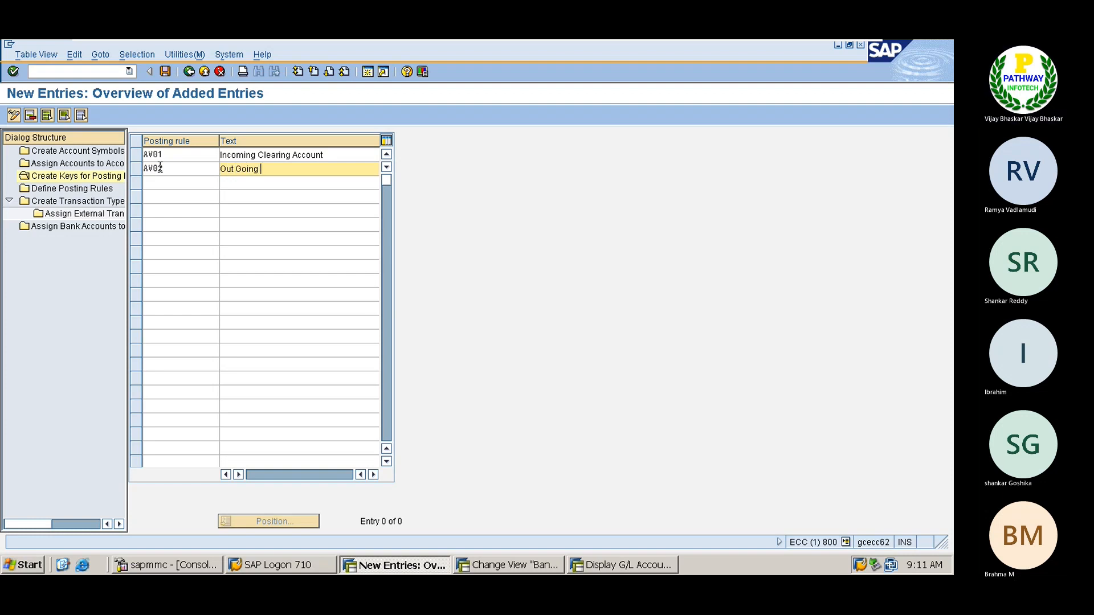
{"action": "type", "text": "Clearing Account"}
{"action": "key", "text": "Tab"}
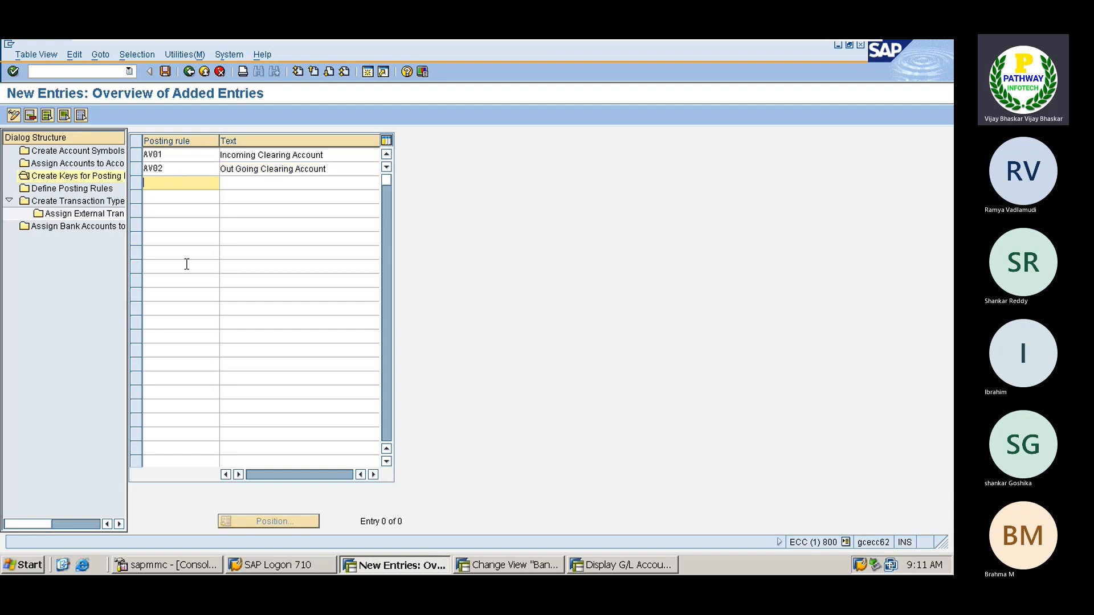
- Add posting rule key AV03 with the text "Bank Chanrges" and validate the new entries
{"action": "type", "text": "AV03"}
{"action": "key", "text": "Tab"}
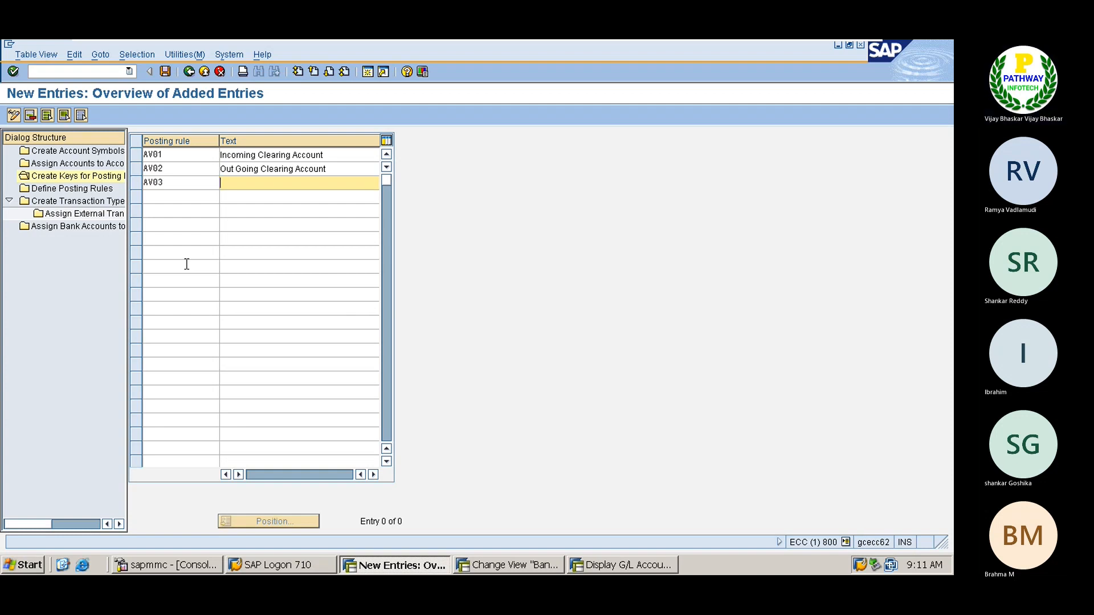
{"action": "type", "text": "Bank Chanrges"}
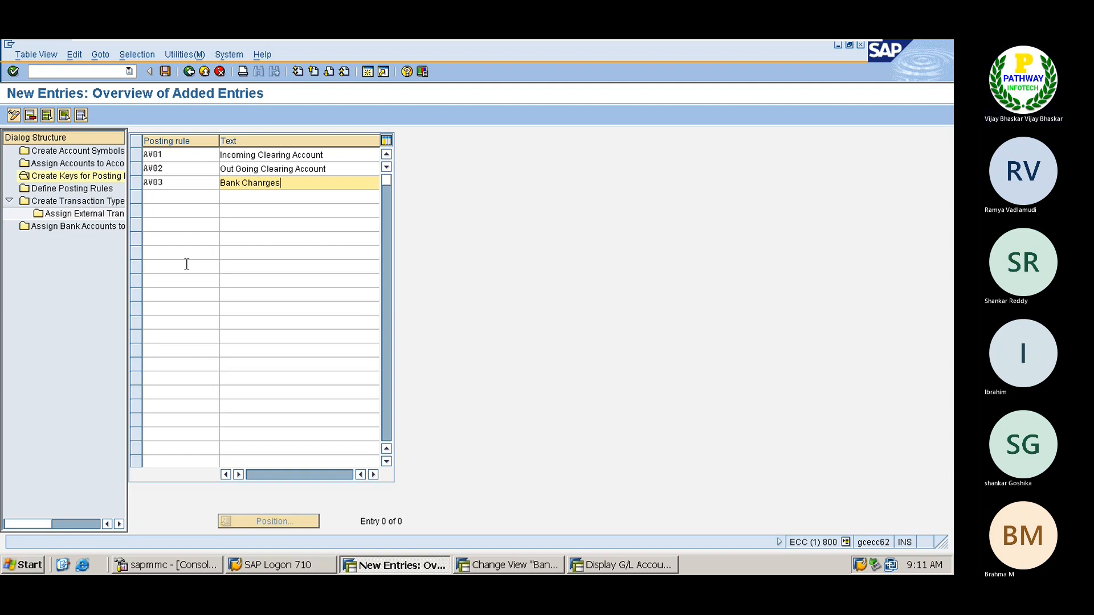
{"action": "key", "text": "Return"}
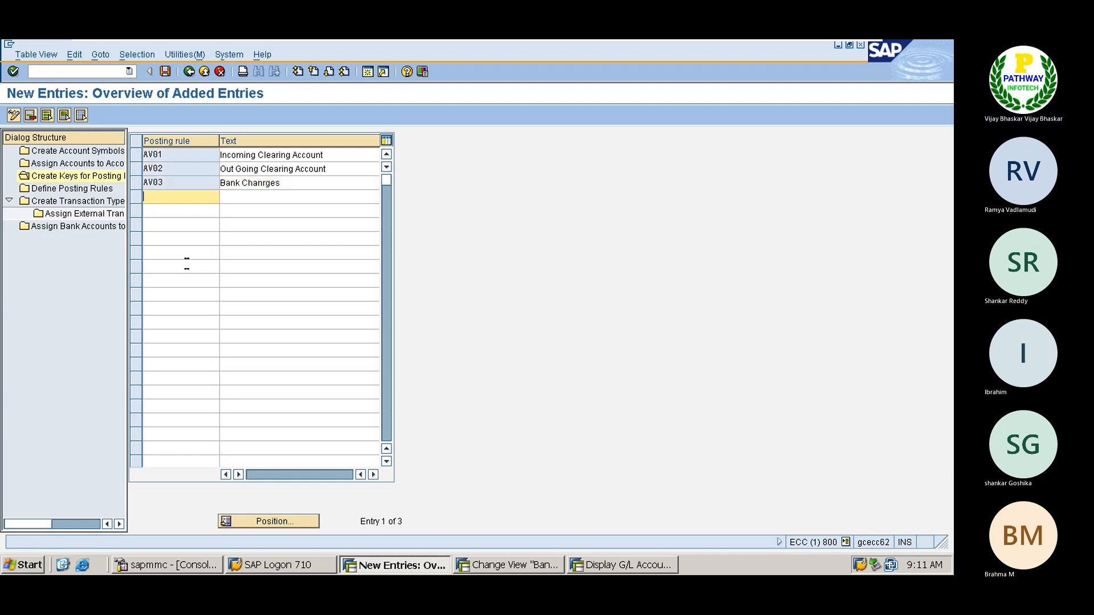
- Save the posting rule keys, then create and save transaction type ING with the name "ING BAI"
{"action": "left_click", "coordinate": [165, 71]}
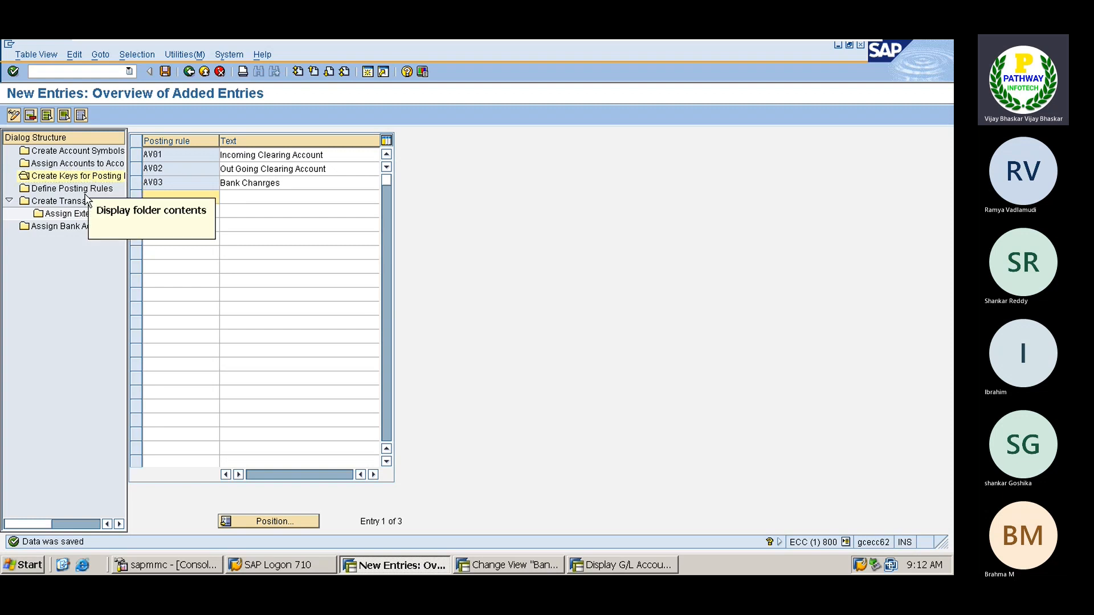
{"action": "left_click", "coordinate": [173, 156]}
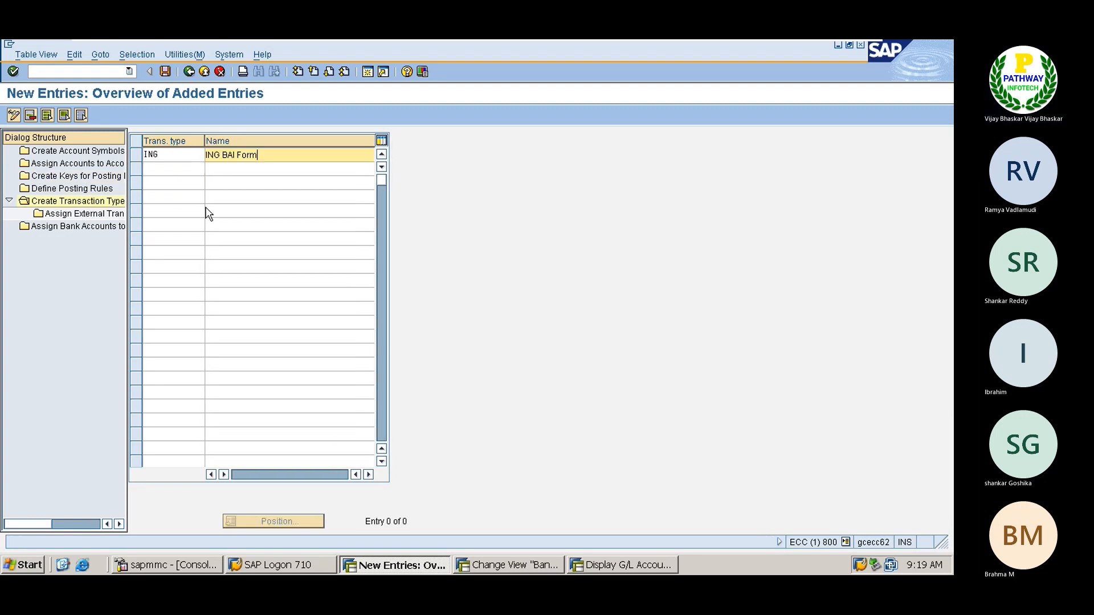
{"action": "type", "text": "at"}
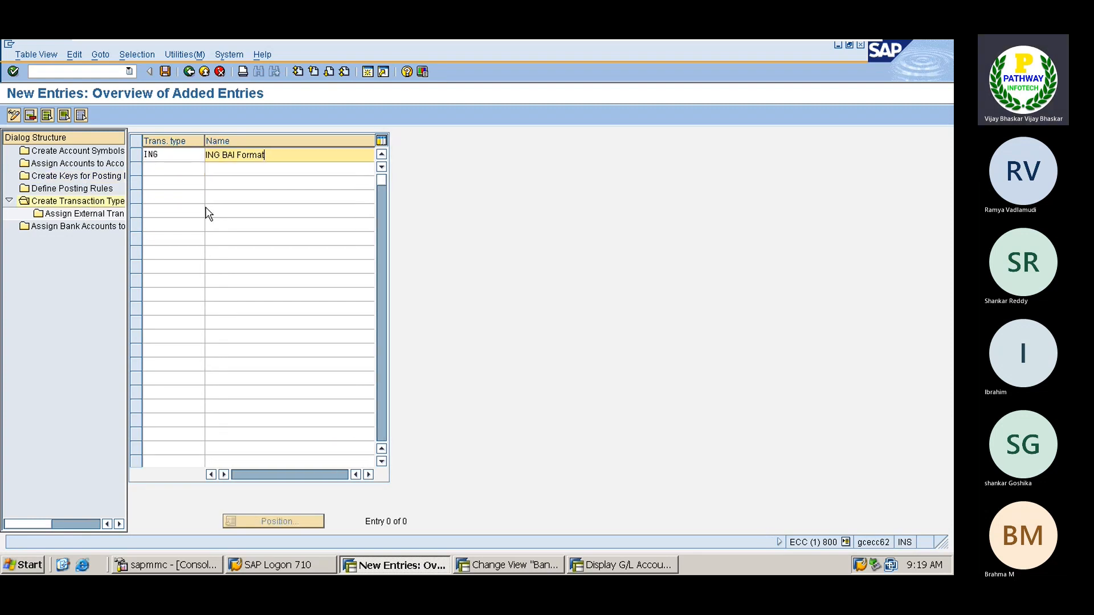
{"action": "key", "text": "BackSpace"}
{"action": "key", "text": "BackSpace"}
{"action": "key", "text": "BackSpace"}
{"action": "key", "text": "BackSpace"}
{"action": "key", "text": "BackSpace"}
{"action": "key", "text": "Return"}
{"action": "key", "text": "ctrl+s"}
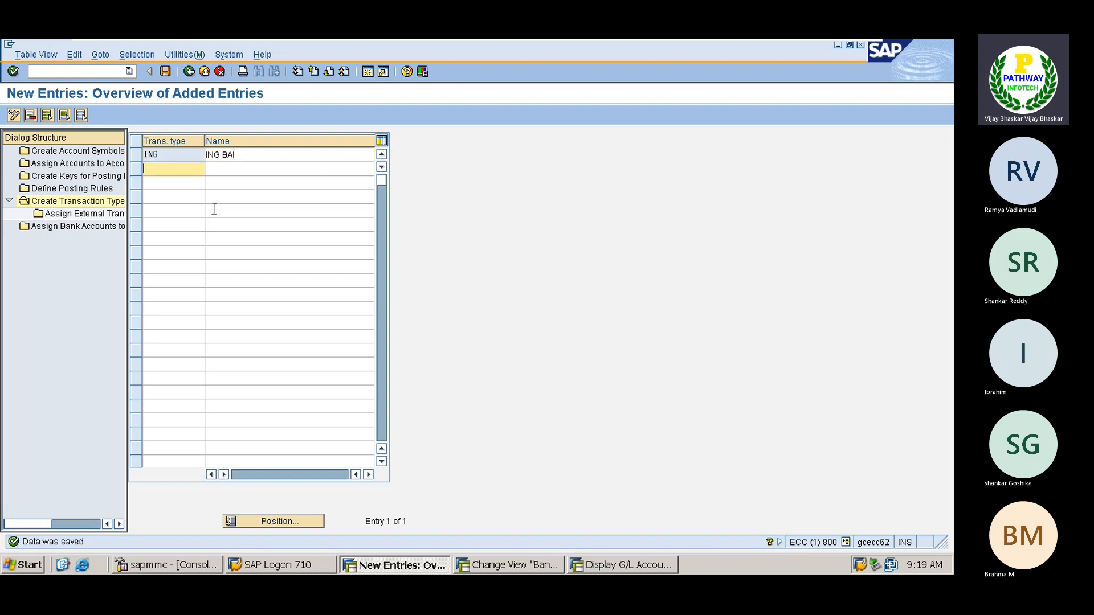
- Open the assignment of external transaction types to posting rules for transaction type ING
{"action": "left_click", "coordinate": [136, 154]}
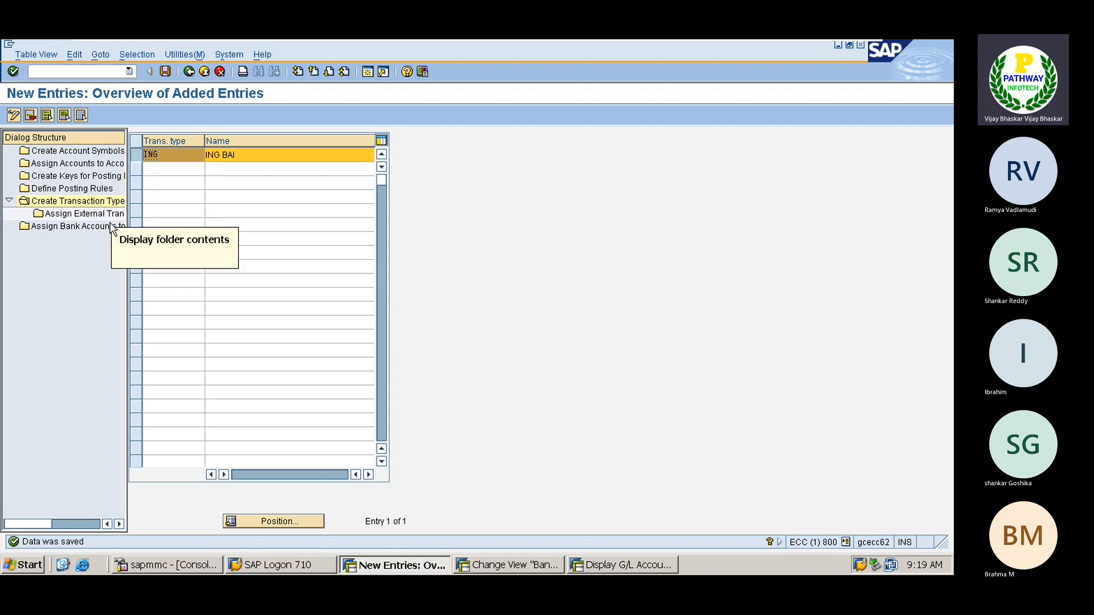
{"action": "double_click", "coordinate": [82, 216]}
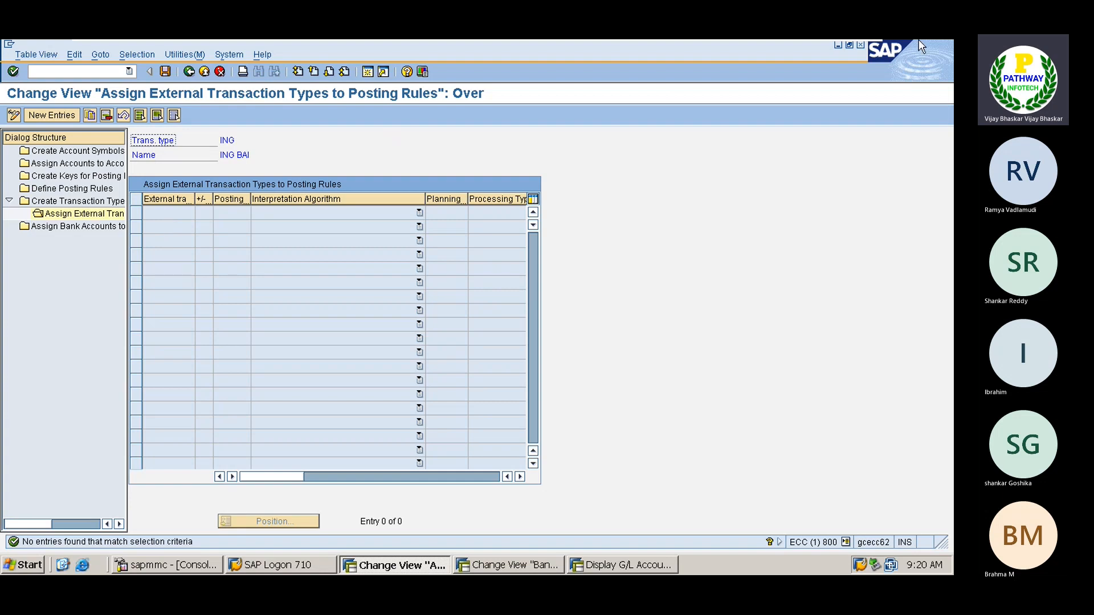
- Switch to Excel to review the vendor EBS process and bank file format notes, and return to SAP in the e6.0vm virtual machine
{"action": "left_click", "coordinate": [828, 53]}
{"action": "scroll", "coordinate": [463, 386], "scroll_direction": "up", "scroll_amount": 4}
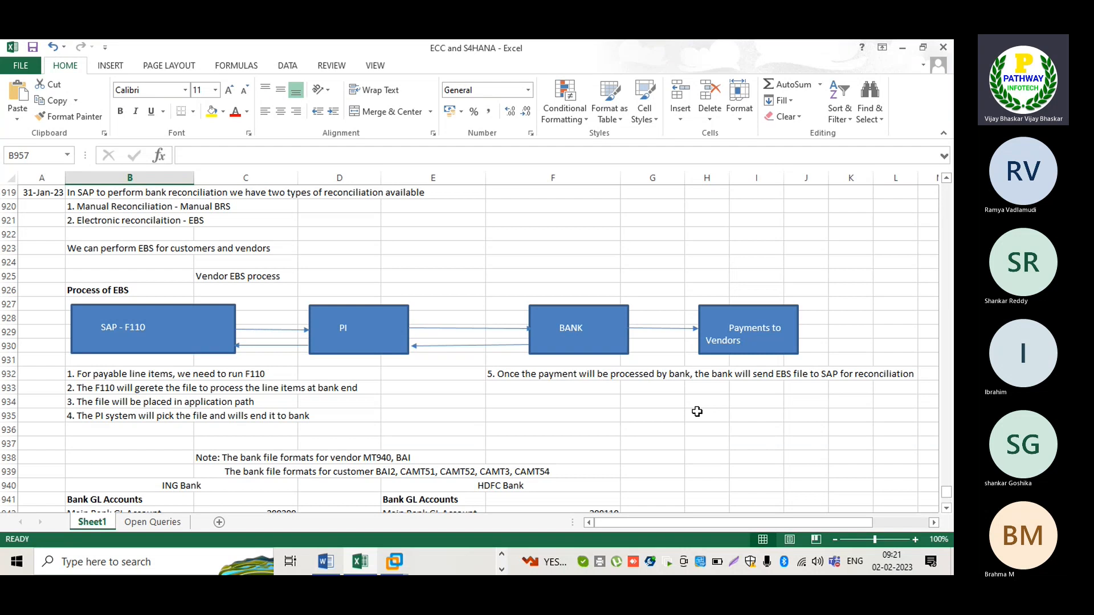
{"action": "left_click", "coordinate": [395, 562]}
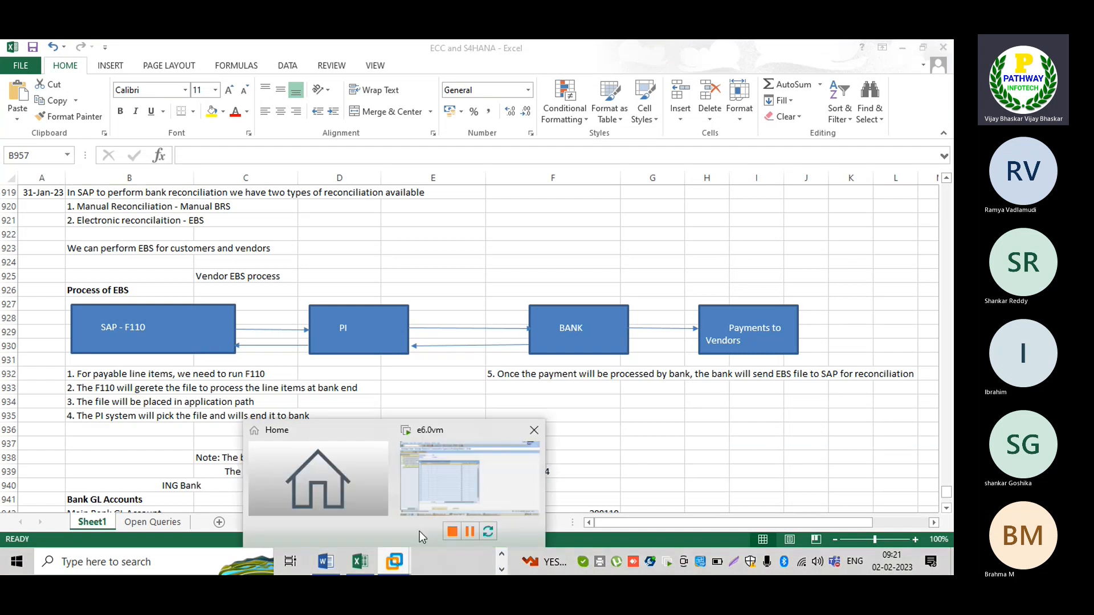
{"action": "left_click", "coordinate": [446, 482]}
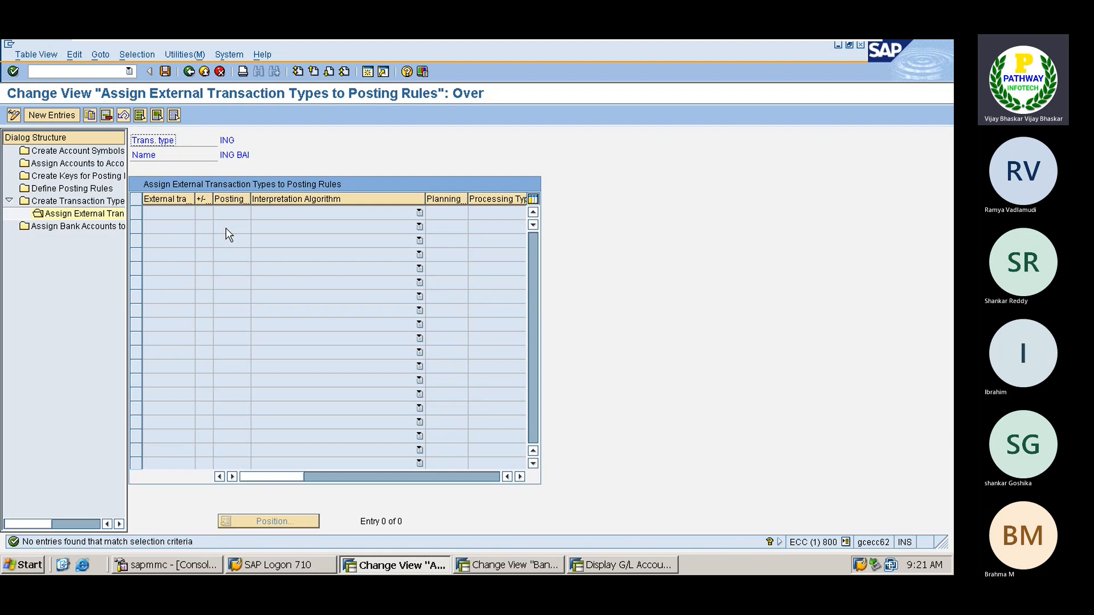
- Add a new assignment entry for ING with external transaction 165 and sign +
{"action": "left_click", "coordinate": [54, 116]}
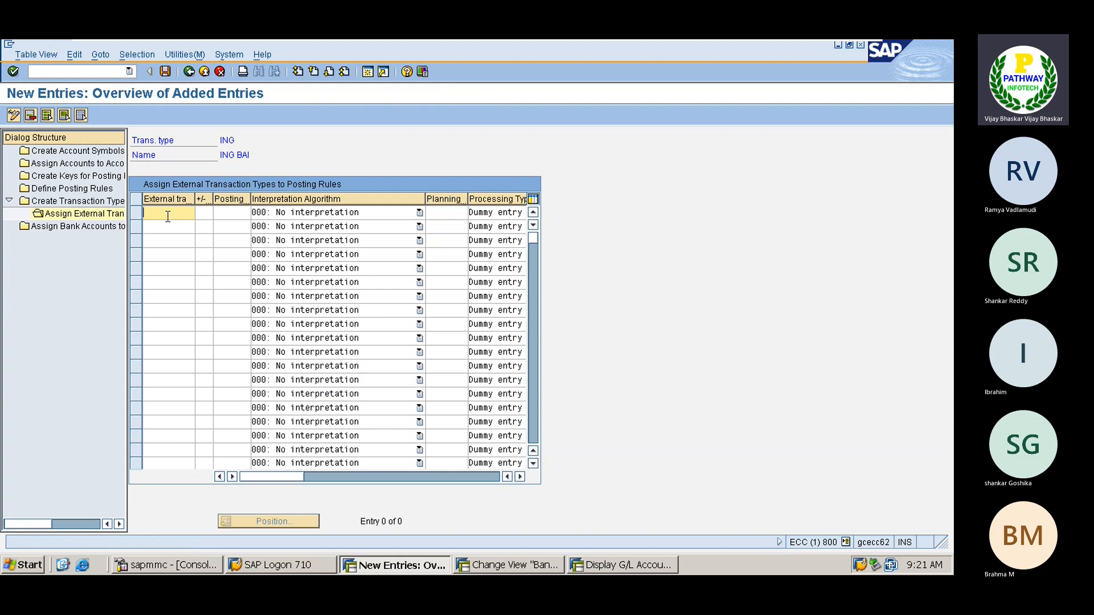
{"action": "type", "text": "145"}
{"action": "key", "text": "BackSpace"}
{"action": "key", "text": "BackSpace"}
{"action": "type", "text": "65"}
{"action": "left_click", "coordinate": [206, 213]}
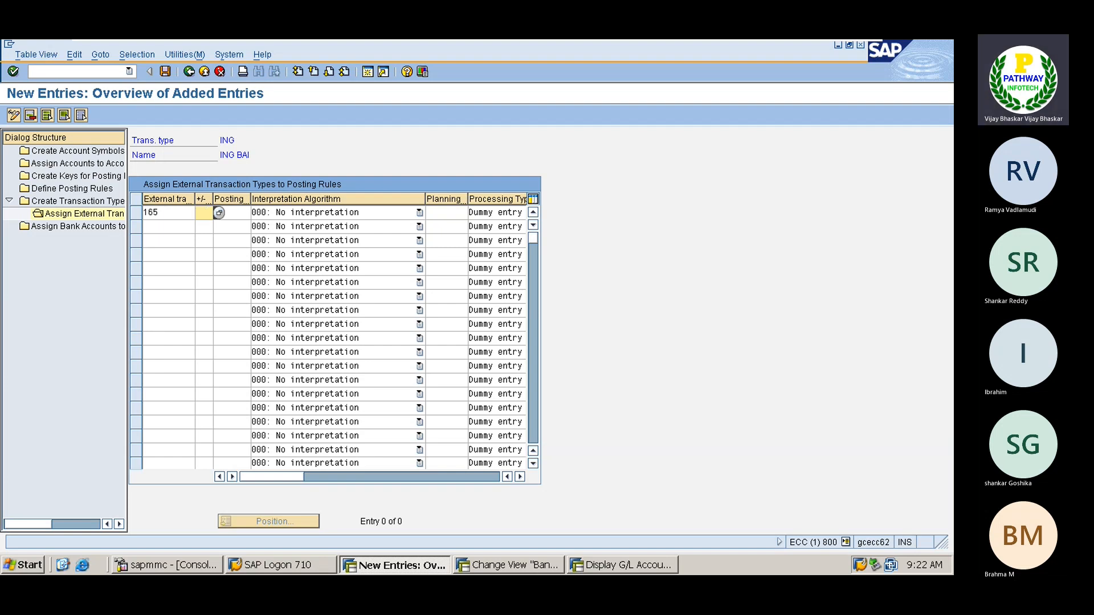
{"action": "type", "text": "+"}
- Look up posting rule AV01, Incoming Clearing Account, and assign it to the 165 entry with the plus sign
{"action": "left_click", "coordinate": [234, 213]}
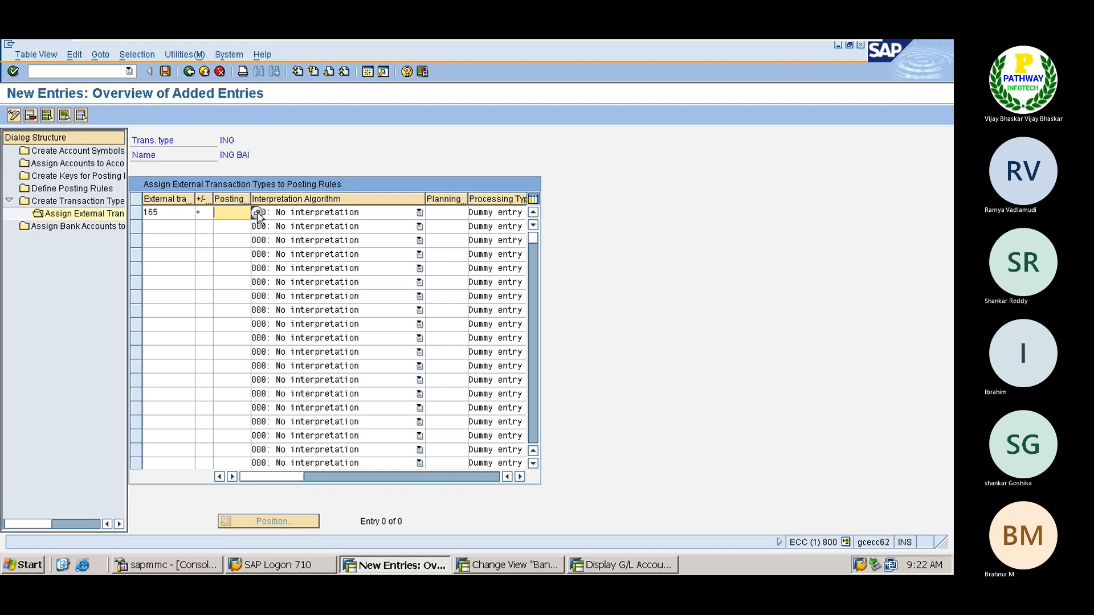
{"action": "left_click", "coordinate": [257, 213]}
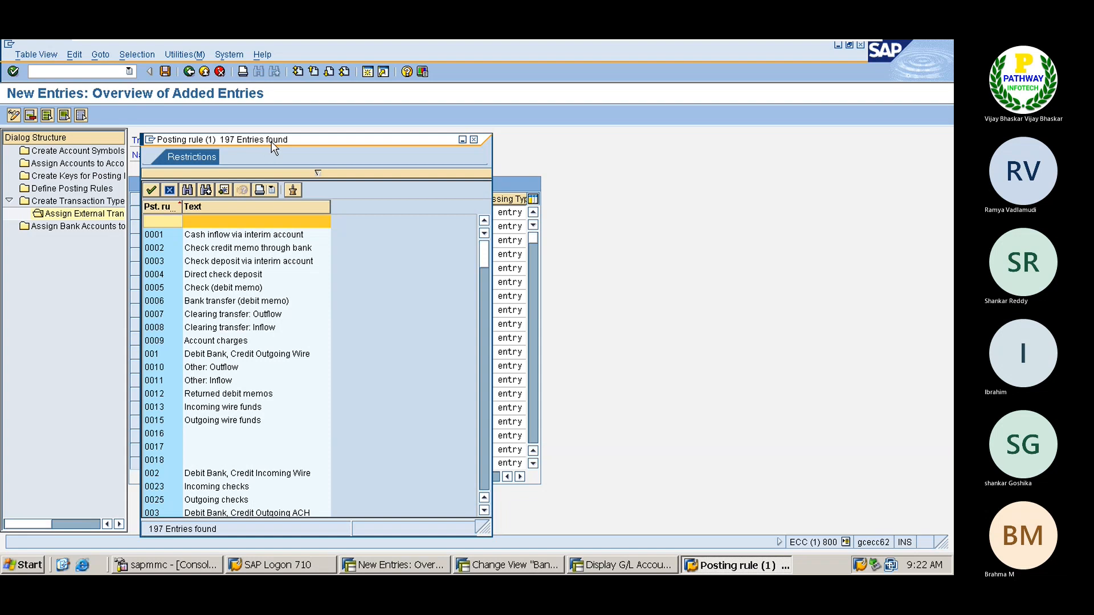
{"action": "left_click_drag", "start_coordinate": [272, 147], "coordinate": [344, 125]}
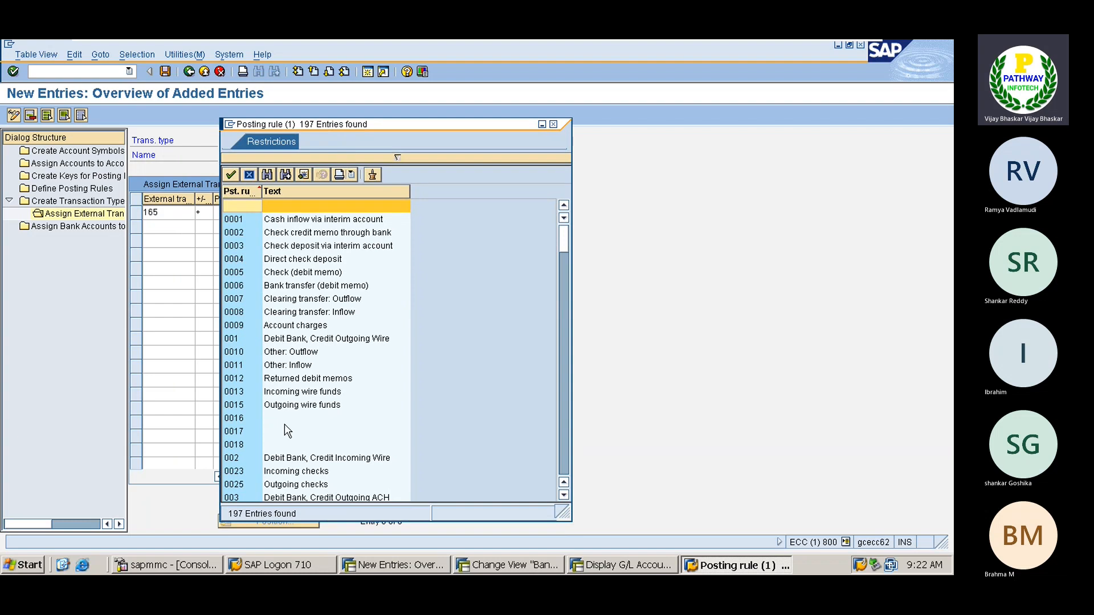
{"action": "scroll", "coordinate": [285, 427], "scroll_direction": "down", "scroll_amount": 3}
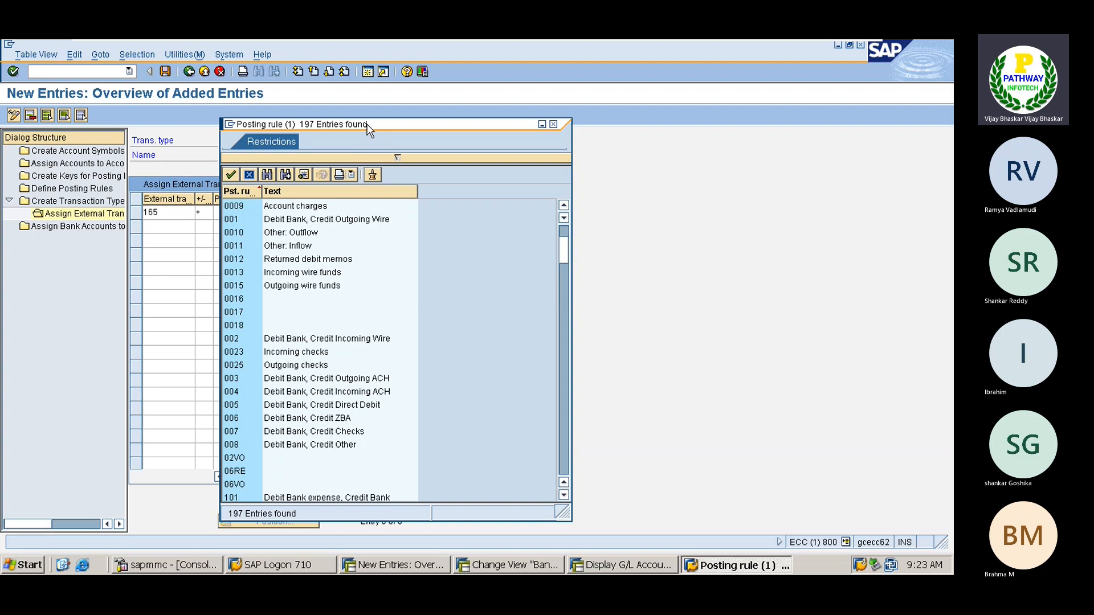
{"action": "left_click_drag", "start_coordinate": [368, 130], "coordinate": [436, 124]}
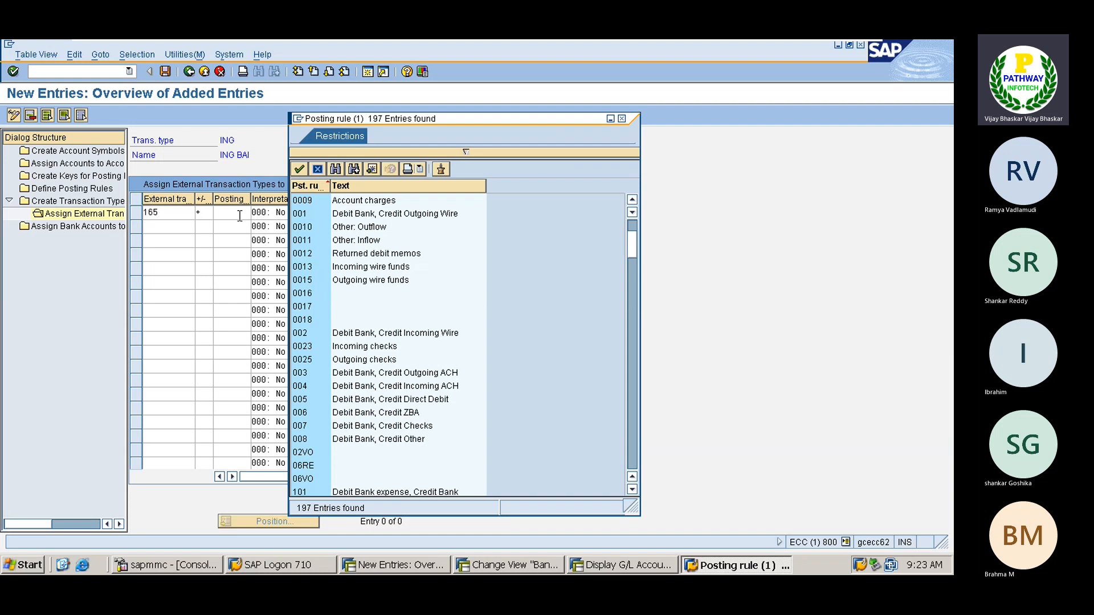
{"action": "scroll", "coordinate": [349, 389], "scroll_direction": "down", "scroll_amount": 5}
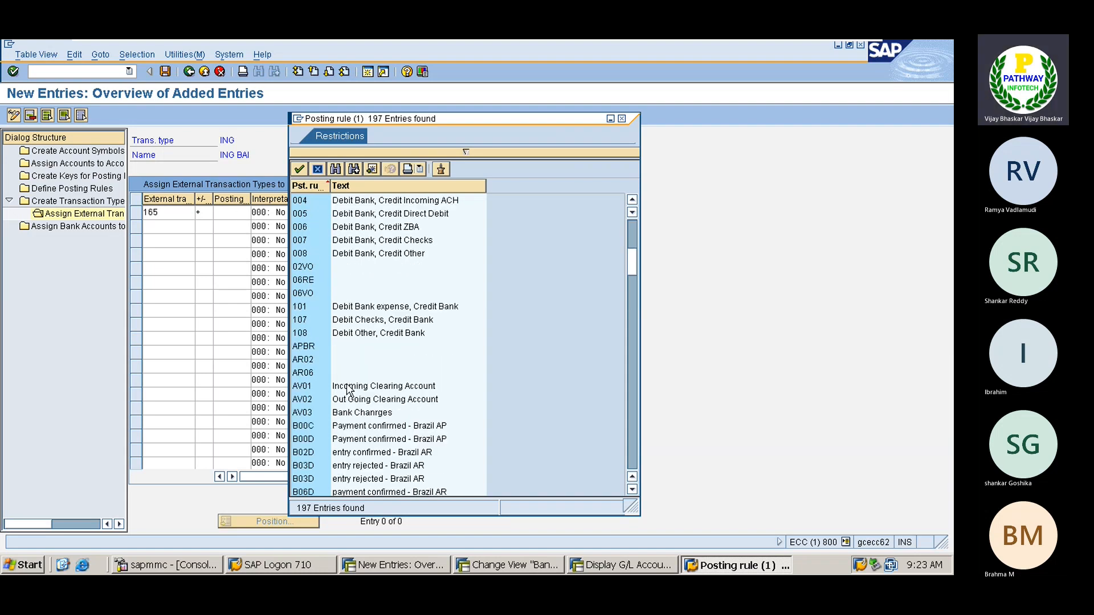
{"action": "scroll", "coordinate": [348, 389], "scroll_direction": "down", "scroll_amount": 1}
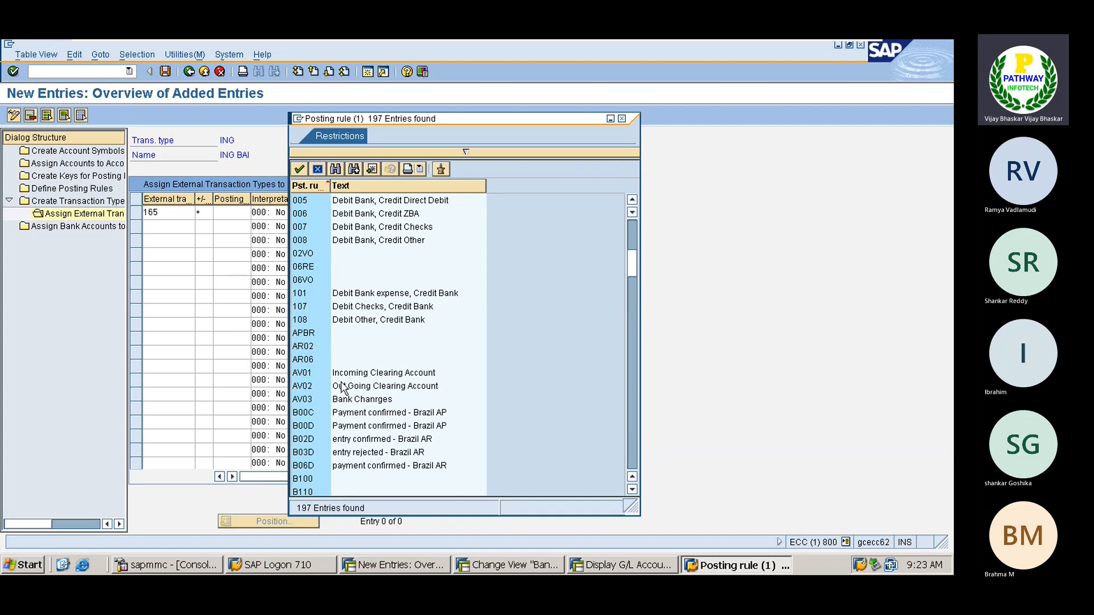
{"action": "left_click", "coordinate": [306, 375]}
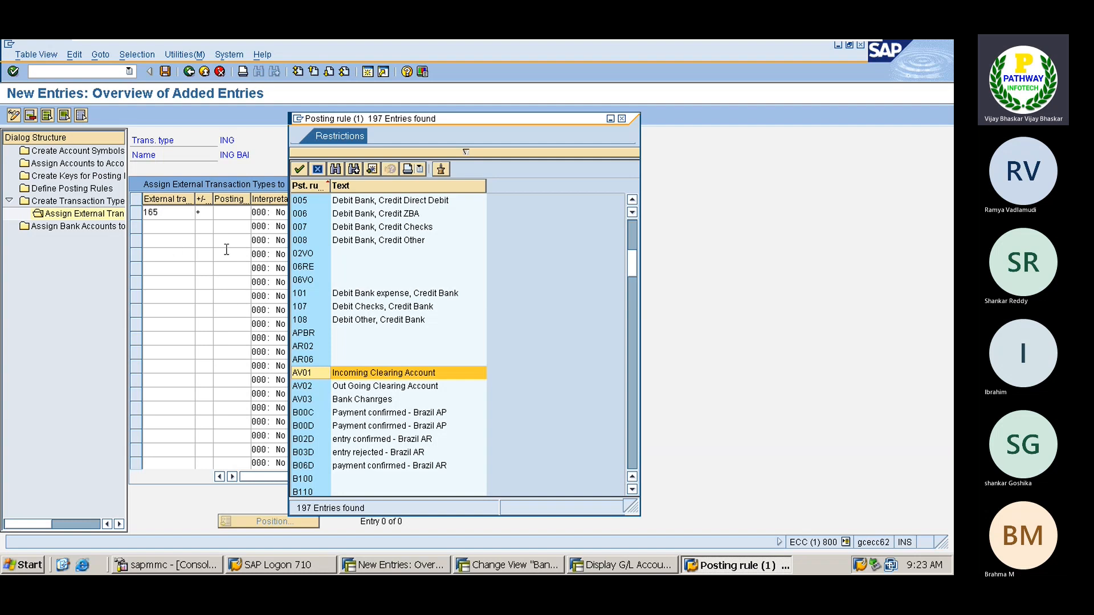
{"action": "double_click", "coordinate": [306, 374]}
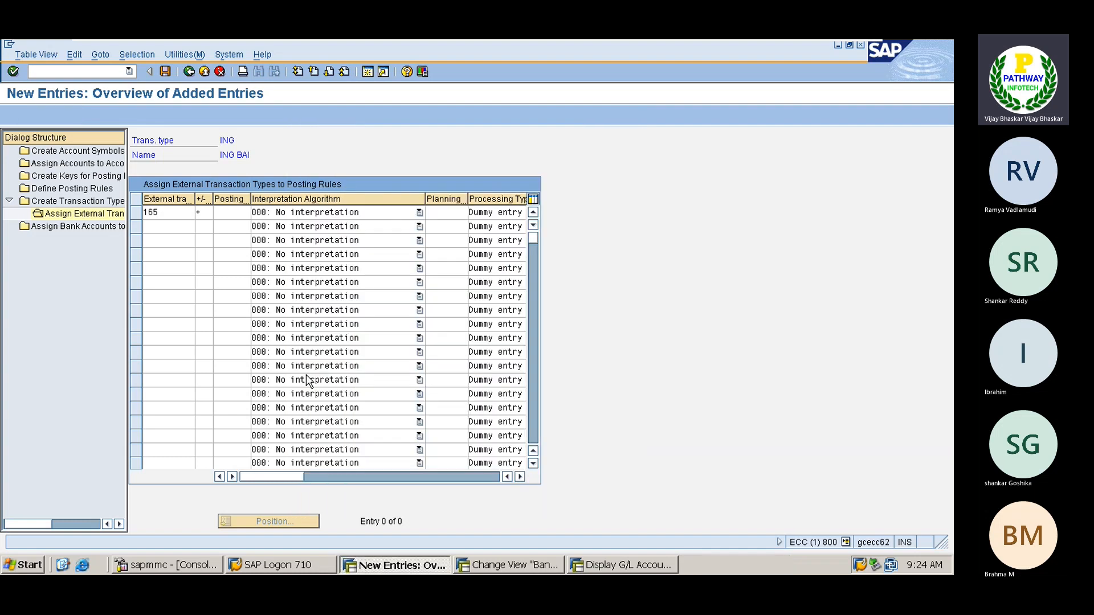
{"action": "left_click_drag", "start_coordinate": [241, 216], "coordinate": [215, 212]}
{"action": "left_click", "coordinate": [215, 212]}
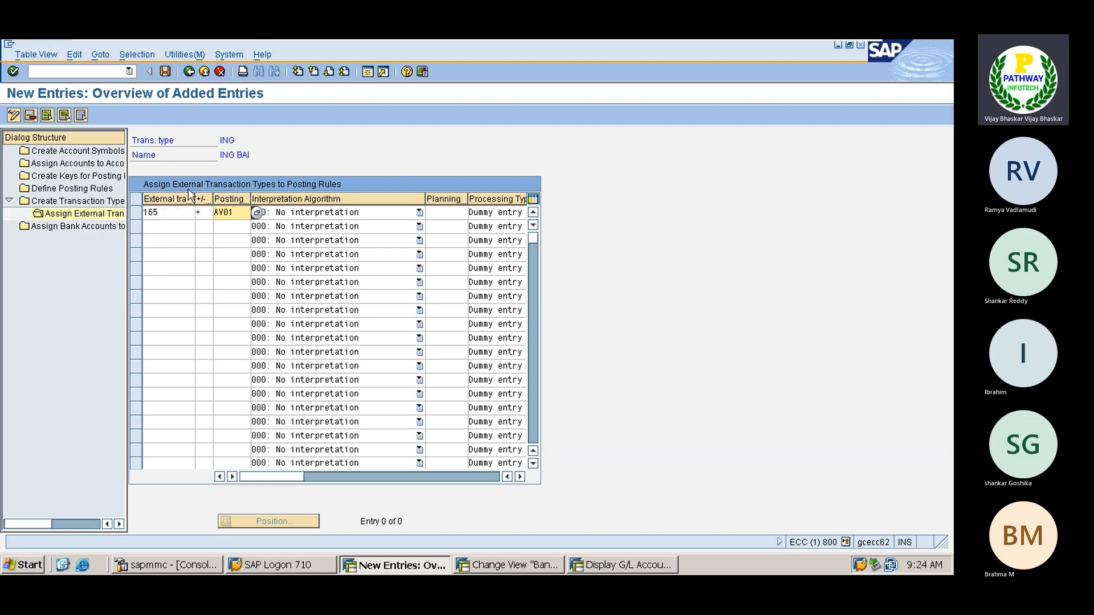
- Add a second entry with external transaction 165, sign - and posting rule AV02, Out Going Clearing Account
{"action": "left_click", "coordinate": [159, 226]}
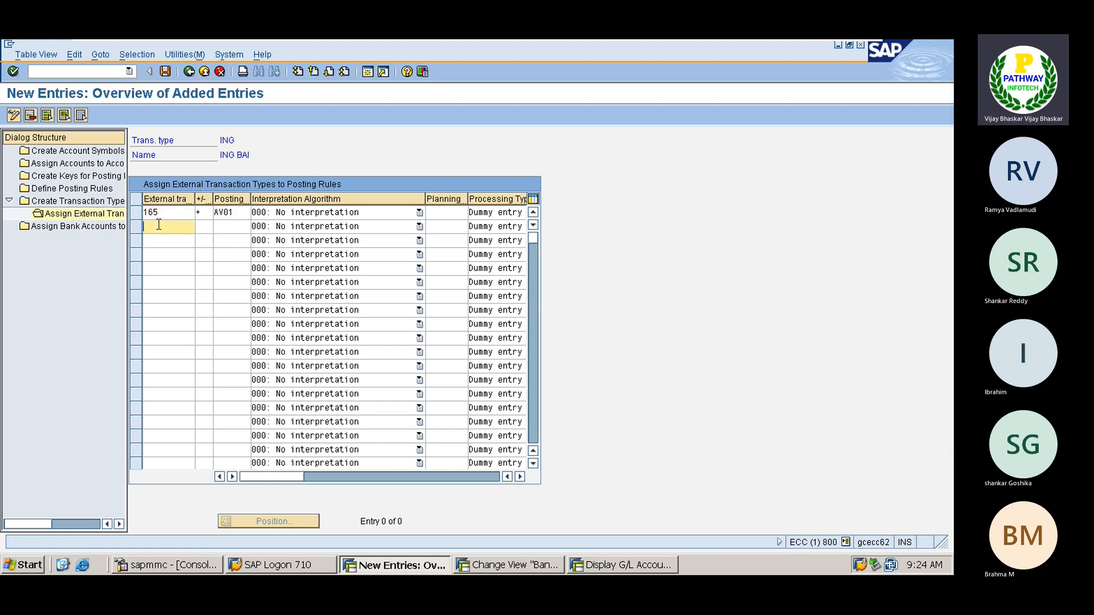
{"action": "type", "text": "165"}
{"action": "key", "text": "Tab"}
{"action": "key", "text": "Tab"}
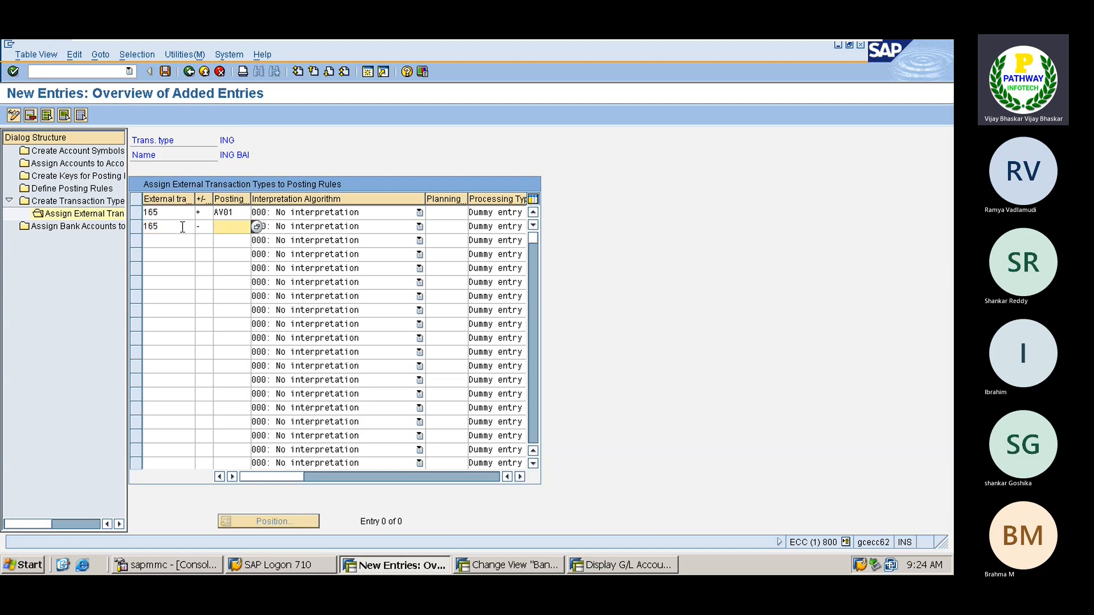
{"action": "left_click", "coordinate": [256, 228]}
{"action": "scroll", "coordinate": [249, 342], "scroll_direction": "down", "scroll_amount": 6}
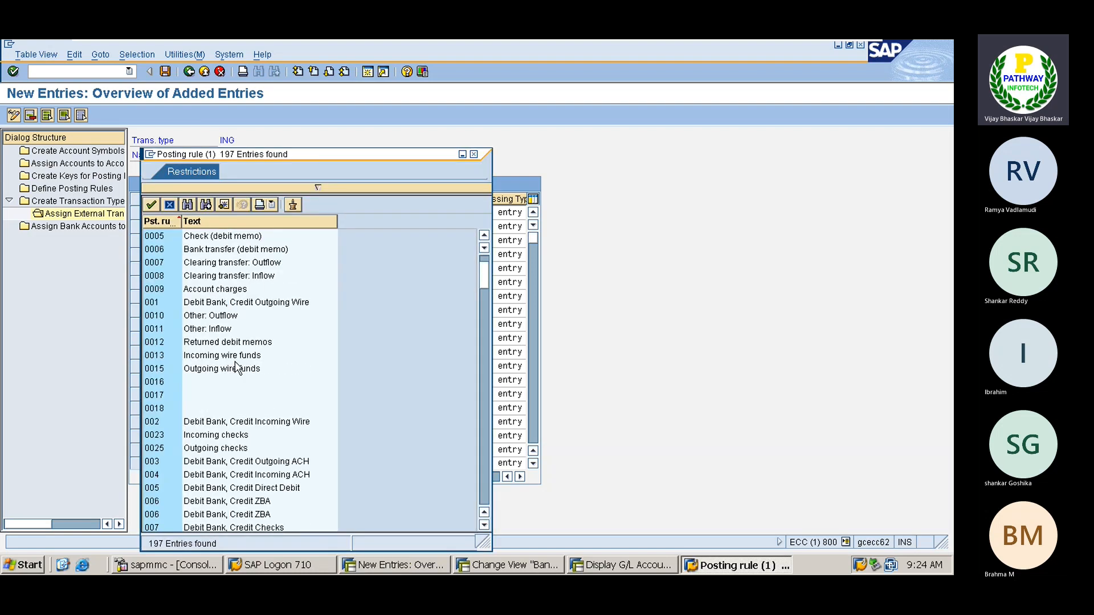
{"action": "left_click_drag", "start_coordinate": [273, 152], "coordinate": [357, 163]}
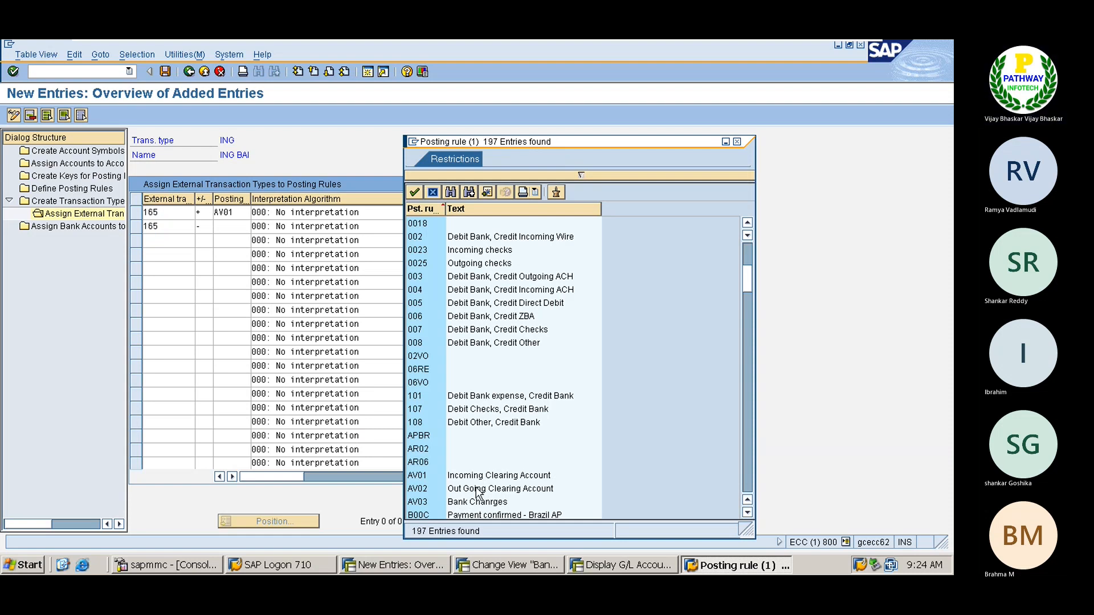
{"action": "double_click", "coordinate": [423, 490]}
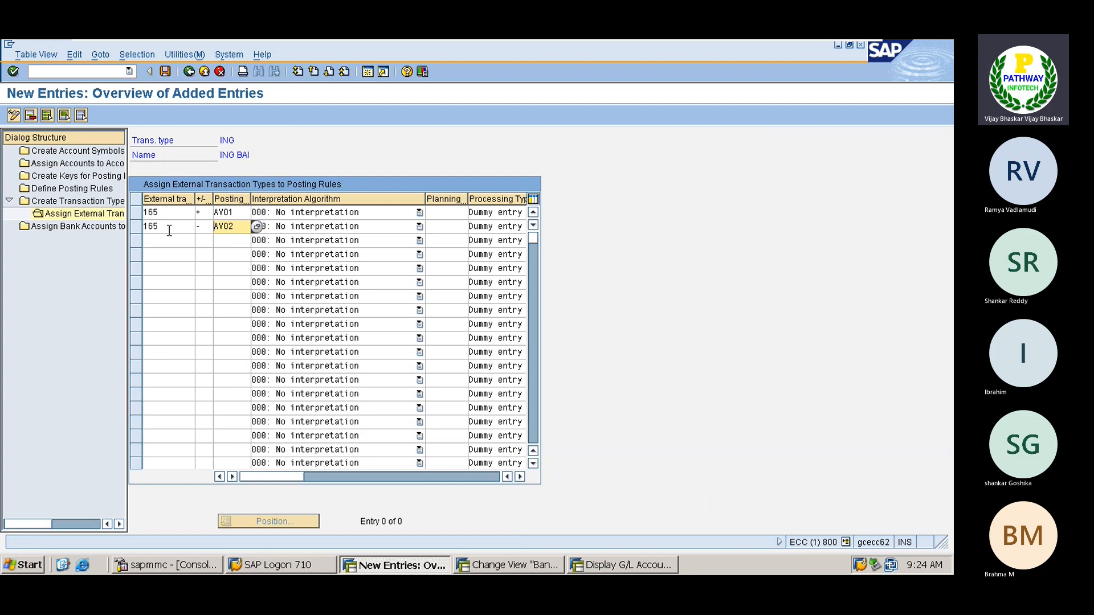
{"action": "key", "text": "Return"}
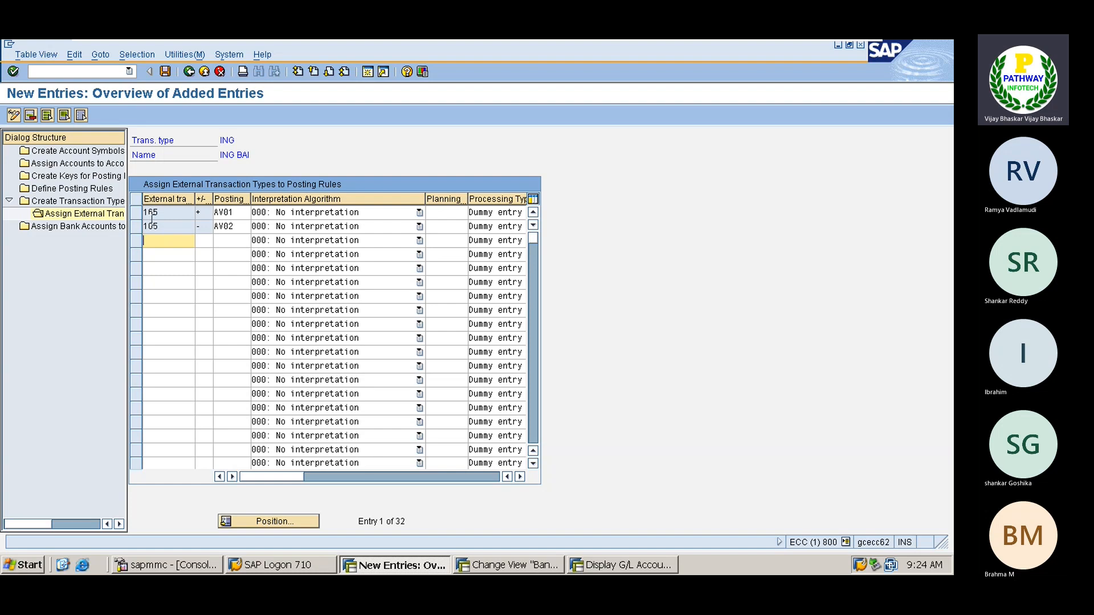
- Set the posting rule of the 165 entry with the minus sign to AV01 and save the assignments
{"action": "left_click", "coordinate": [166, 226]}
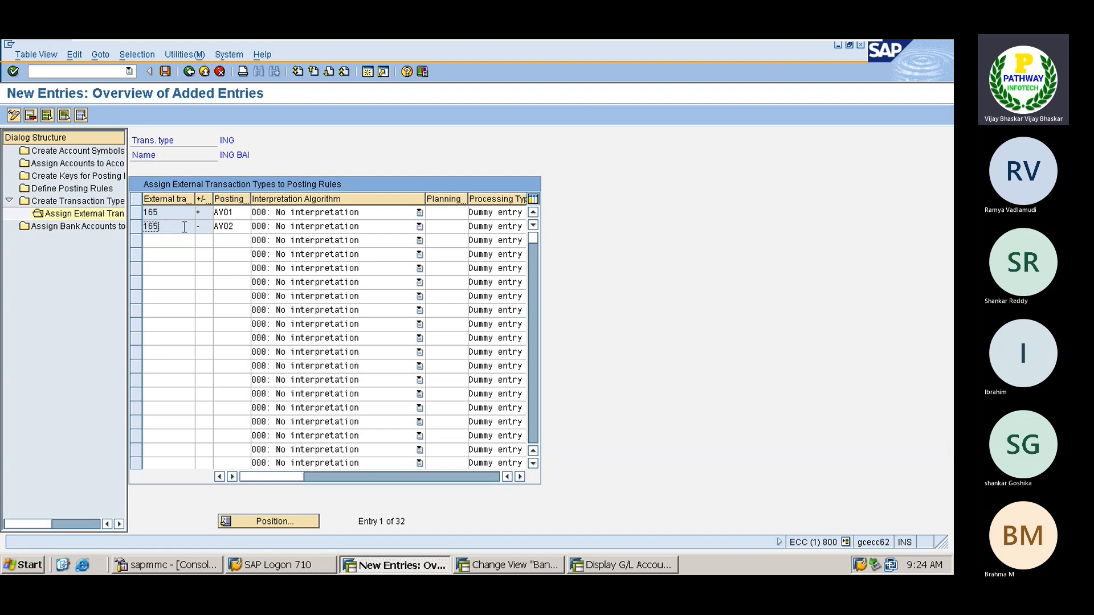
{"action": "left_click", "coordinate": [204, 230]}
{"action": "left_click", "coordinate": [236, 227]}
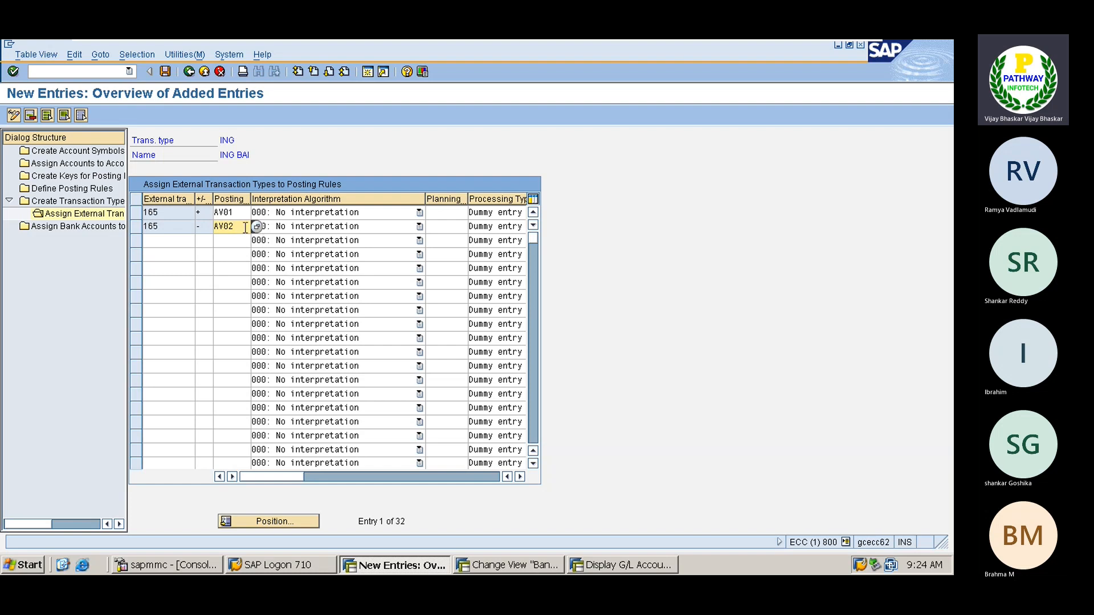
{"action": "key", "text": "BackSpace"}
{"action": "type", "text": "1"}
{"action": "key", "text": "Return"}
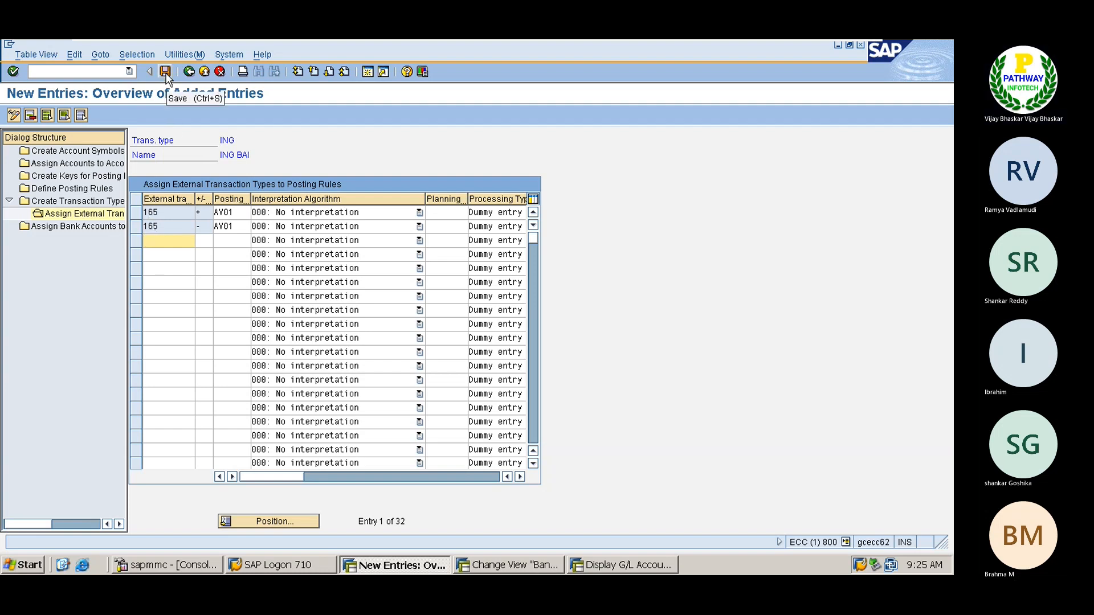
{"action": "left_click", "coordinate": [240, 225]}
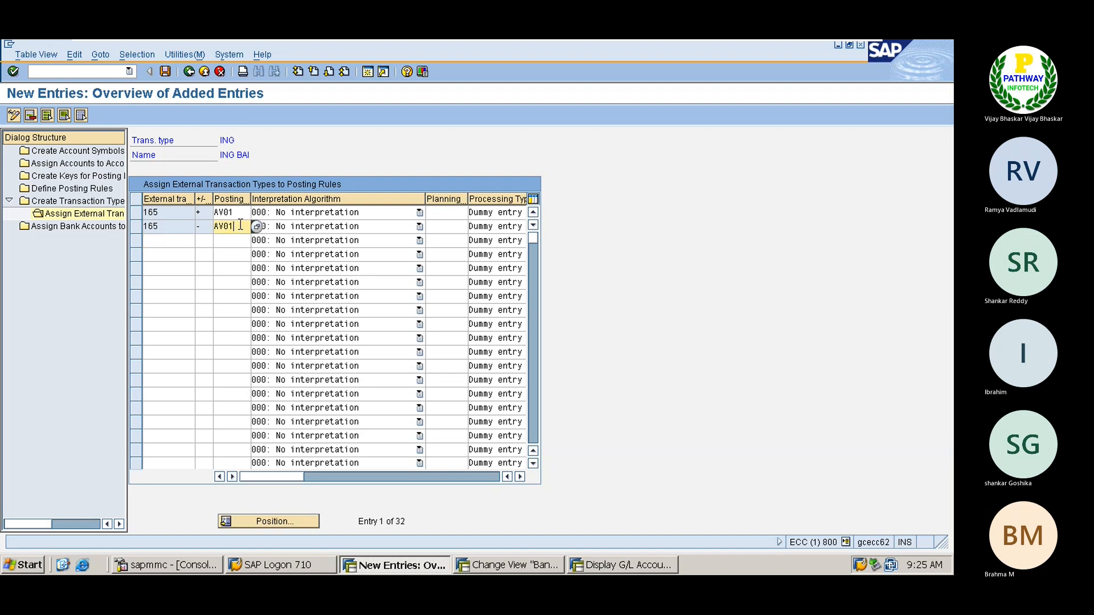
{"action": "left_click", "coordinate": [166, 72]}
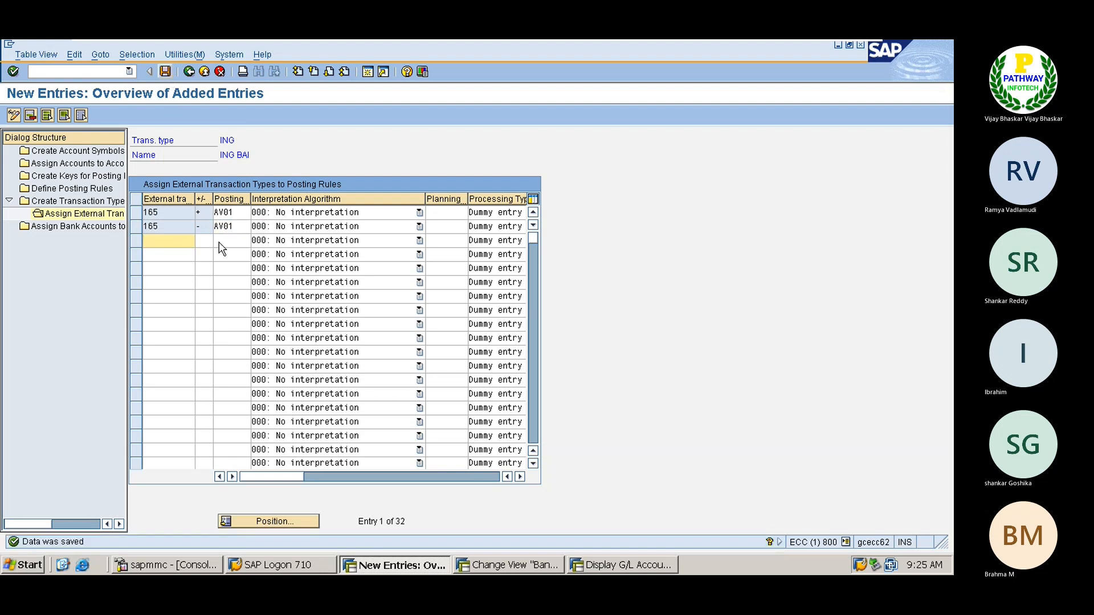
- Set the posting rule of the 165 entry with the minus sign to AV02 and validate it
{"action": "left_click", "coordinate": [140, 231]}
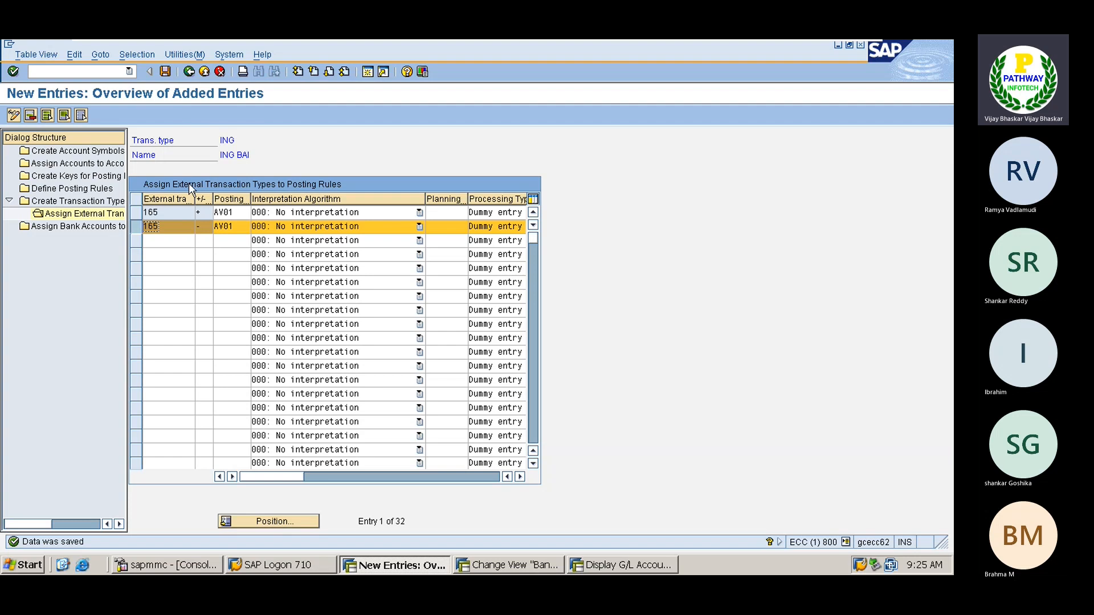
{"action": "left_click", "coordinate": [234, 227]}
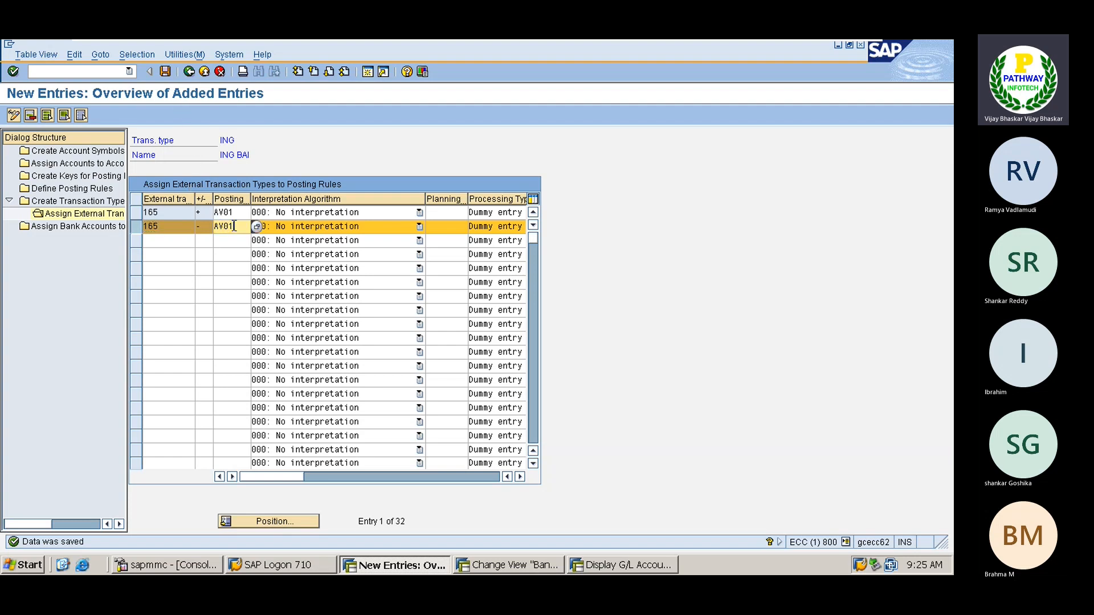
{"action": "key", "text": "BackSpace"}
{"action": "type", "text": "2"}
{"action": "key", "text": "Return"}
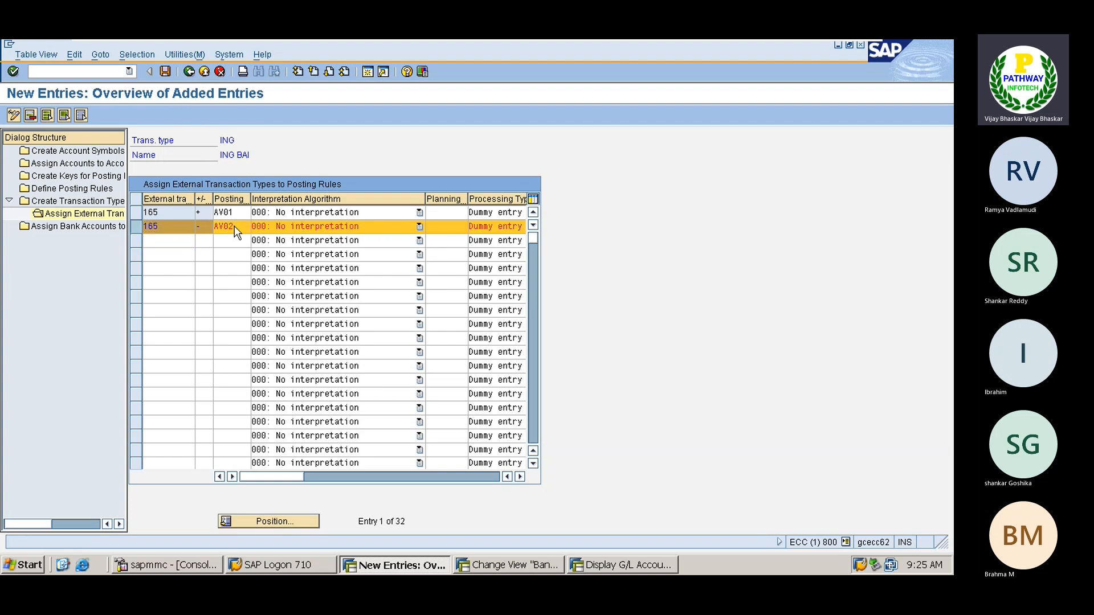
- Save the assignments and try to add a third entry with external transaction 165, sign + and posting rule 0001
{"action": "left_click", "coordinate": [143, 225]}
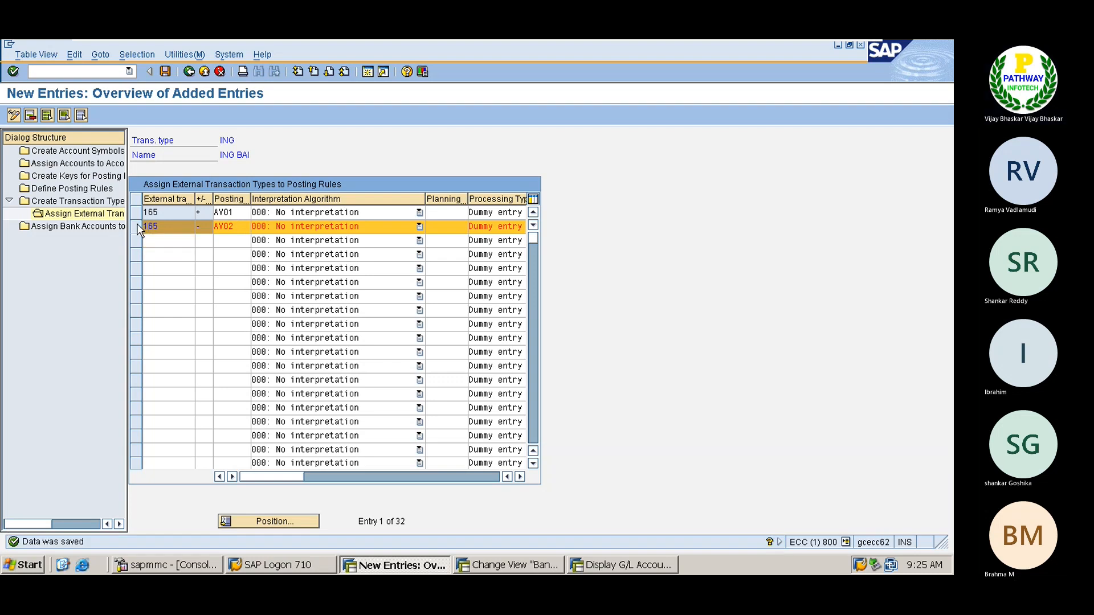
{"action": "left_click", "coordinate": [168, 240]}
{"action": "type", "text": "165"}
{"action": "key", "text": "Tab"}
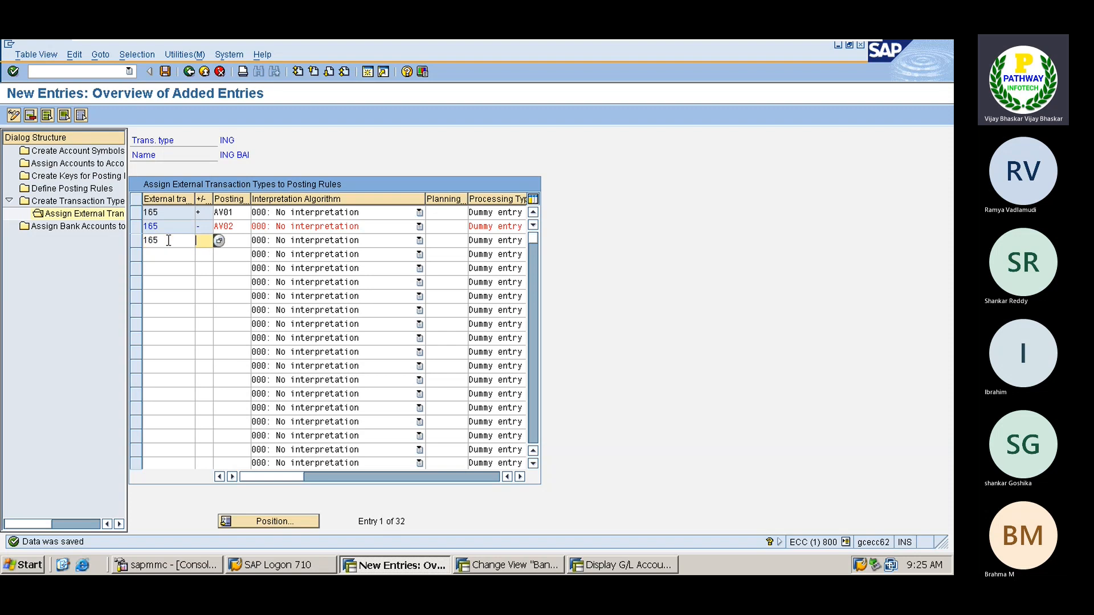
{"action": "type", "text": "+"}
{"action": "key", "text": "Tab"}
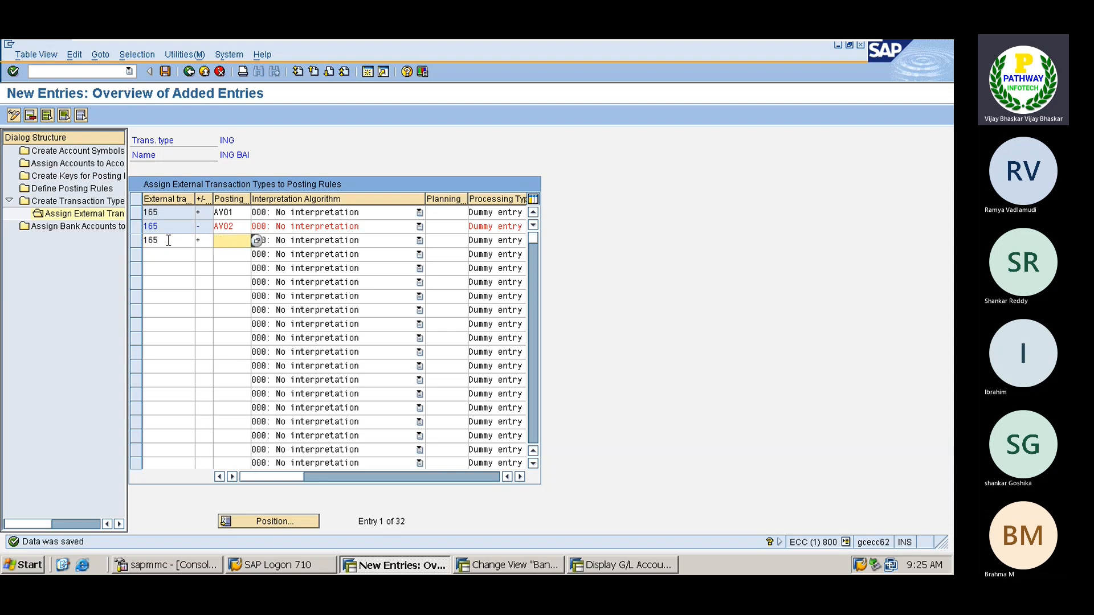
{"action": "left_click", "coordinate": [256, 240]}
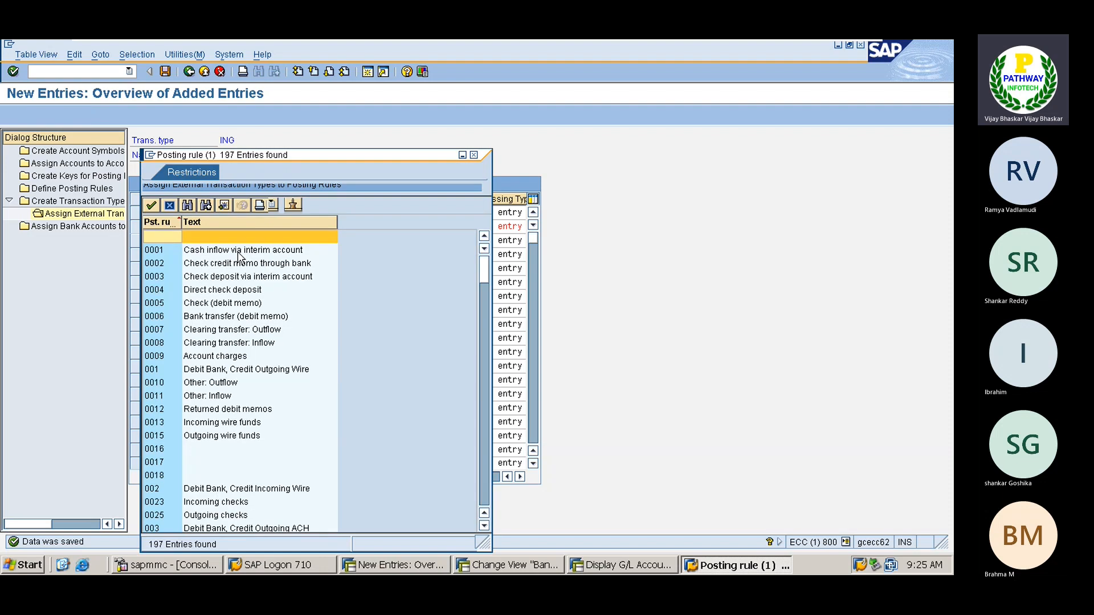
{"action": "double_click", "coordinate": [255, 247]}
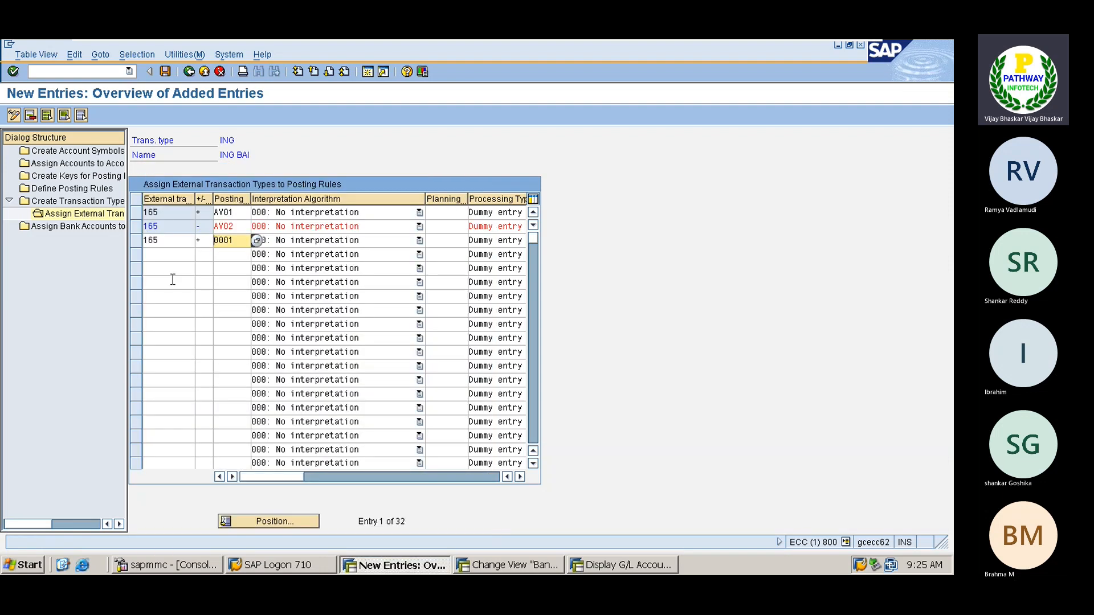
{"action": "key", "text": "Return"}
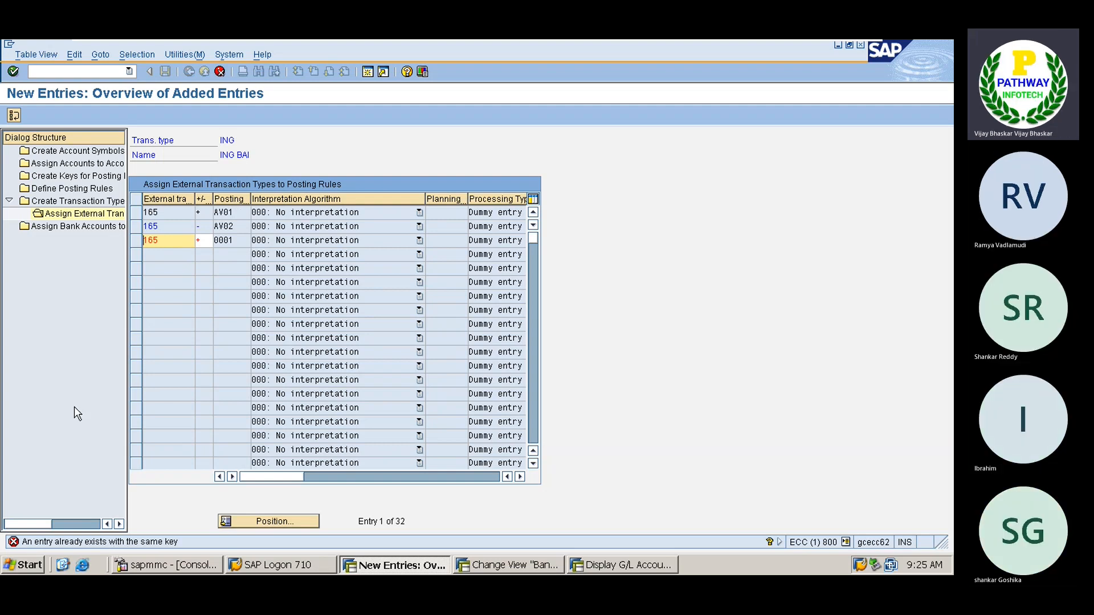
- Clear the external transaction of the entry with posting rule 0001, delete that entry and save the assignments
{"action": "key", "text": "Delete"}
{"action": "key", "text": "Delete"}
{"action": "key", "text": "Delete"}
{"action": "key", "text": "Return"}
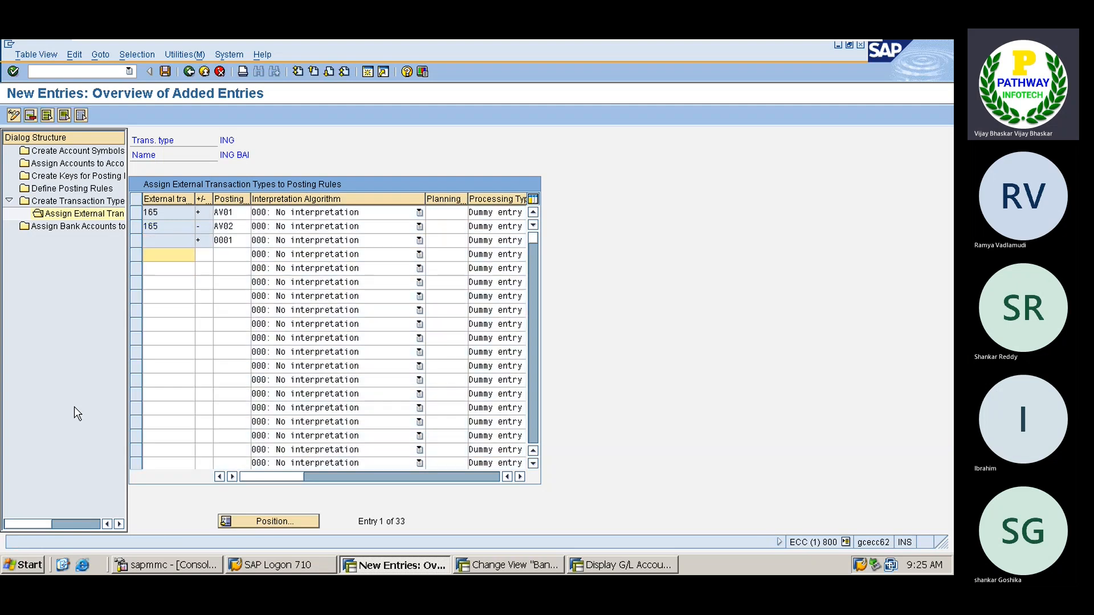
{"action": "left_click", "coordinate": [135, 240]}
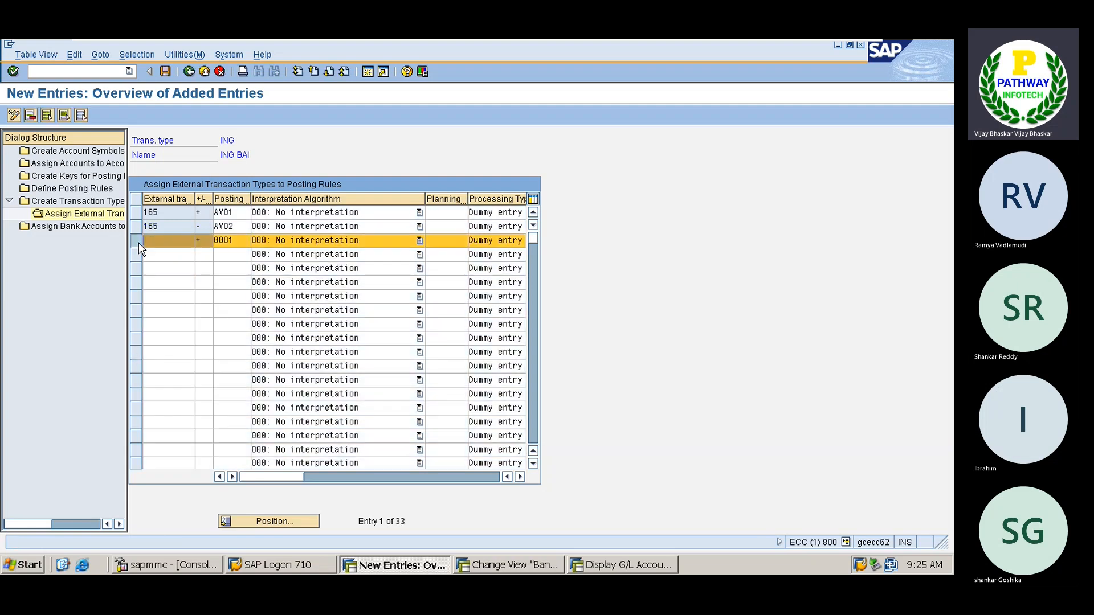
{"action": "left_click", "coordinate": [30, 115]}
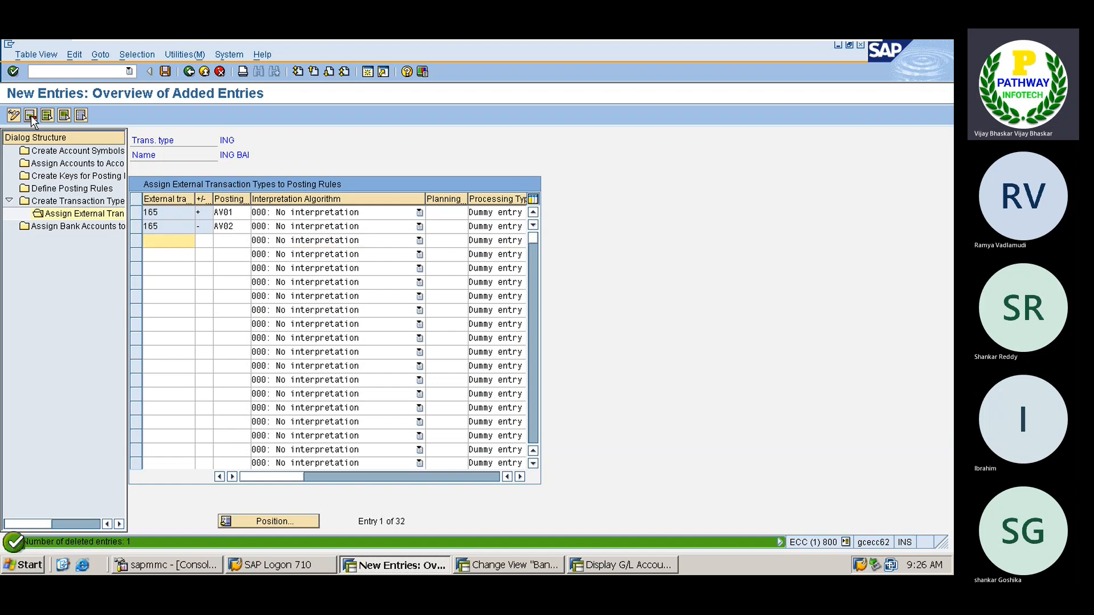
{"action": "left_click", "coordinate": [165, 71]}
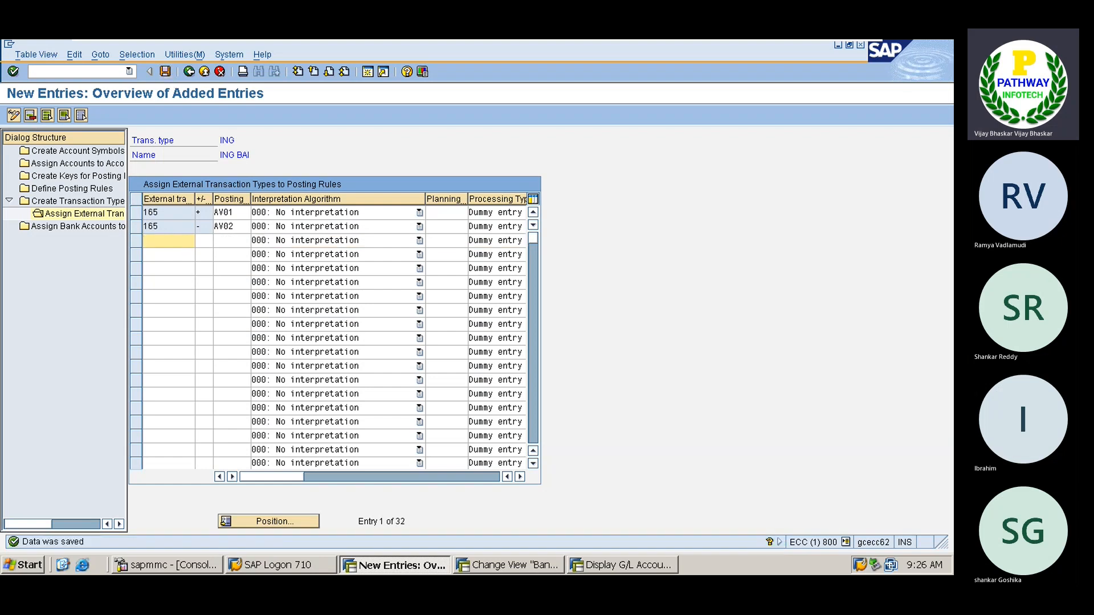
- Review the available interpretation algorithms for the AV01 entry and keep 000: No interpretation
{"action": "left_click", "coordinate": [241, 212]}
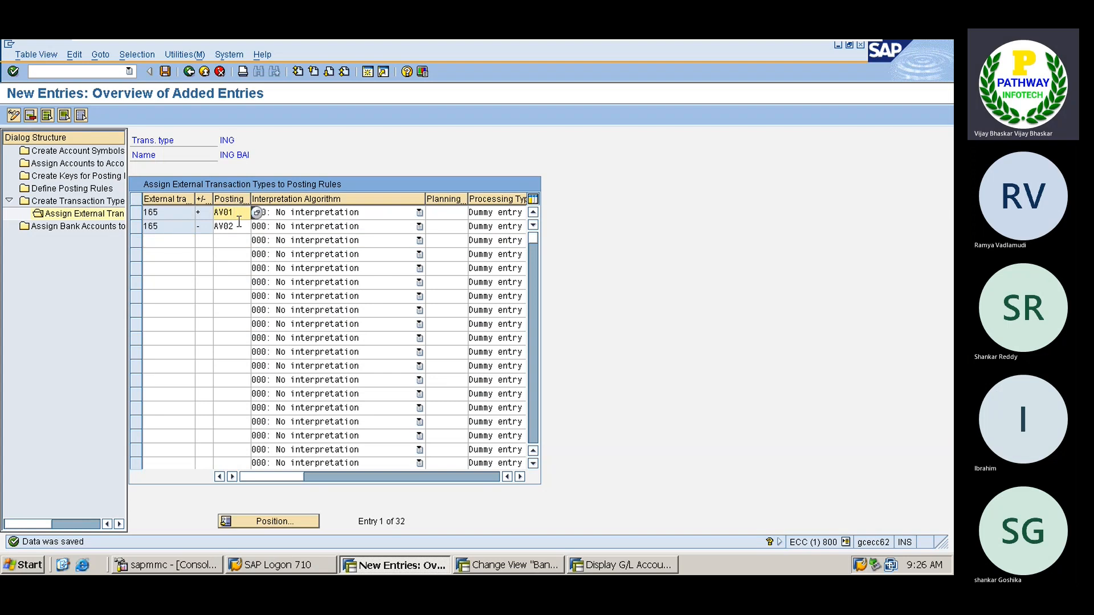
{"action": "left_click", "coordinate": [239, 227]}
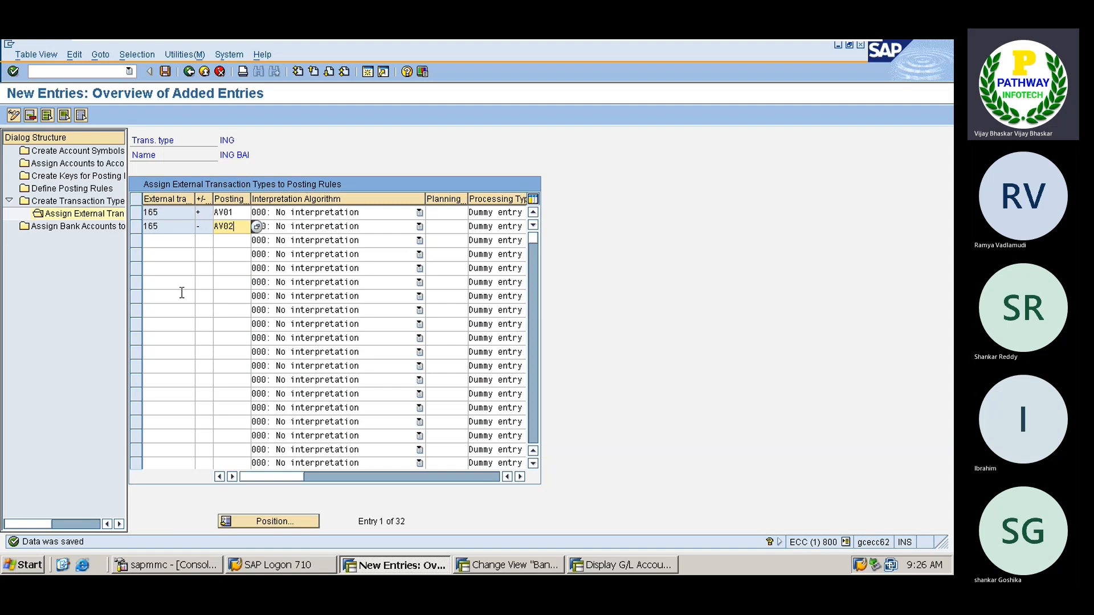
{"action": "left_click", "coordinate": [363, 215]}
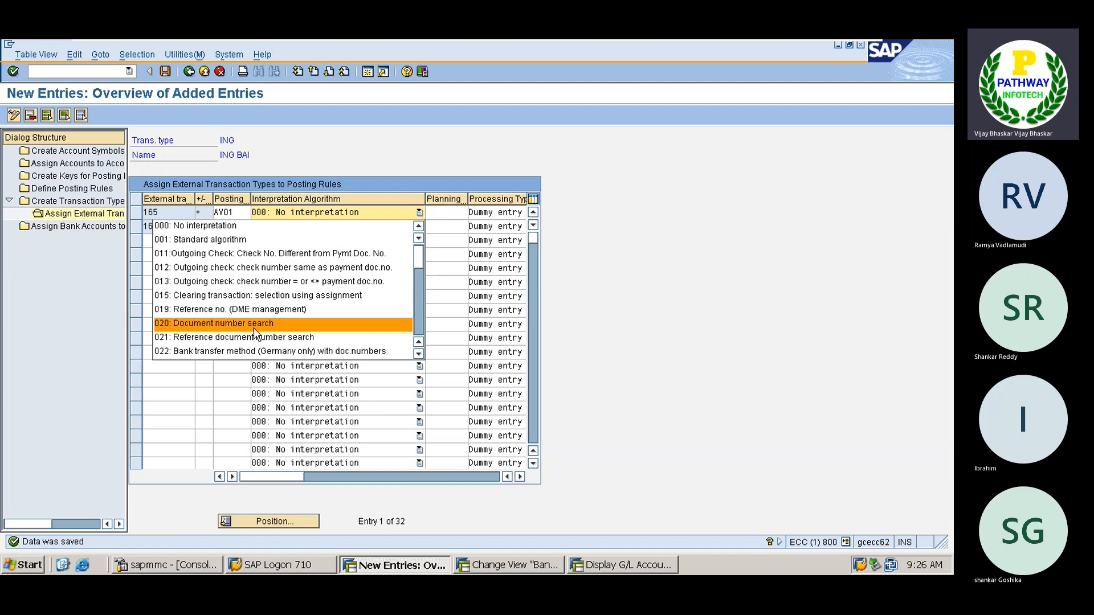
{"action": "scroll", "coordinate": [254, 327], "scroll_direction": "down", "scroll_amount": 2}
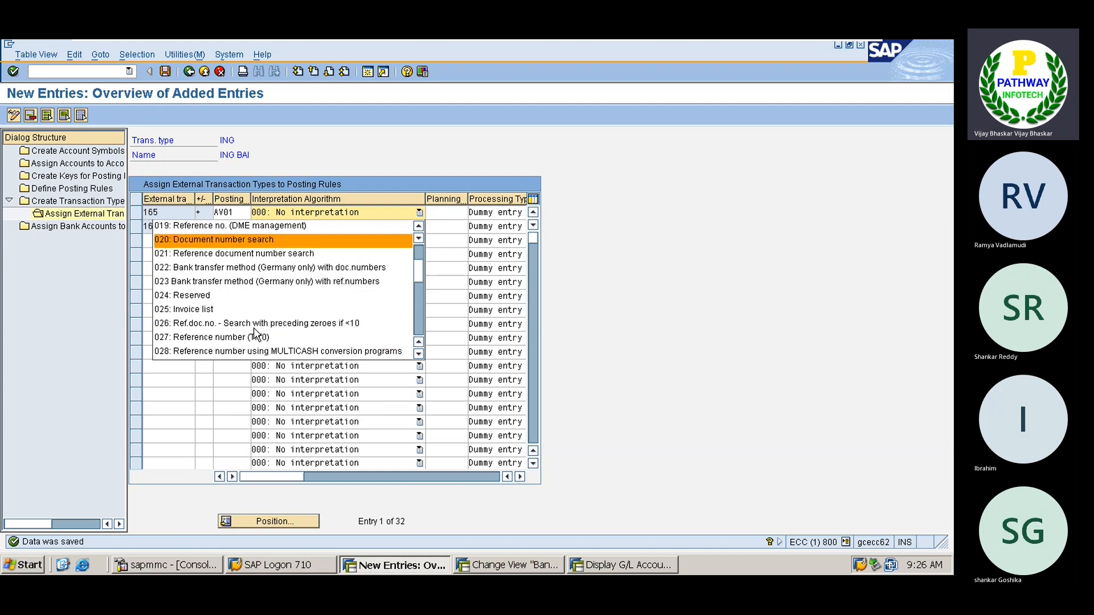
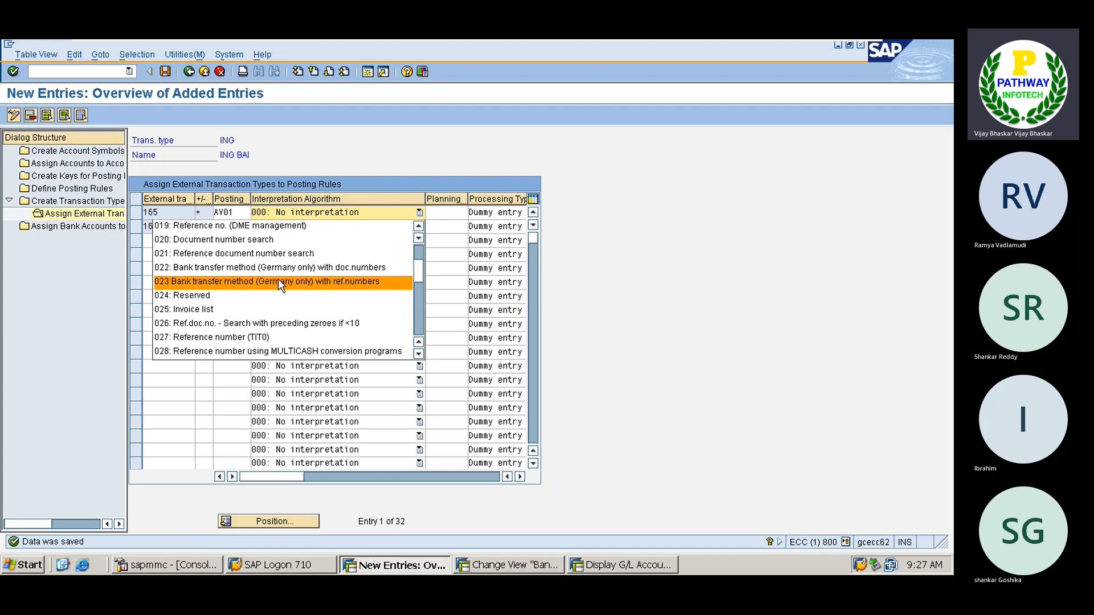
{"action": "scroll", "coordinate": [227, 306], "scroll_direction": "down", "scroll_amount": 4}
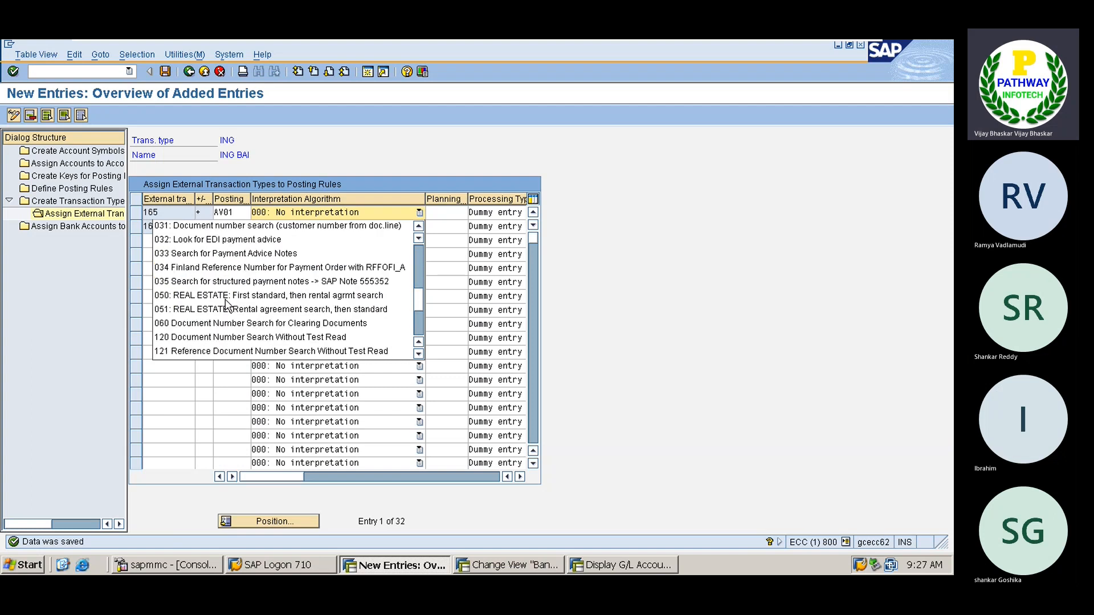
{"action": "scroll", "coordinate": [227, 306], "scroll_direction": "down", "scroll_amount": 3}
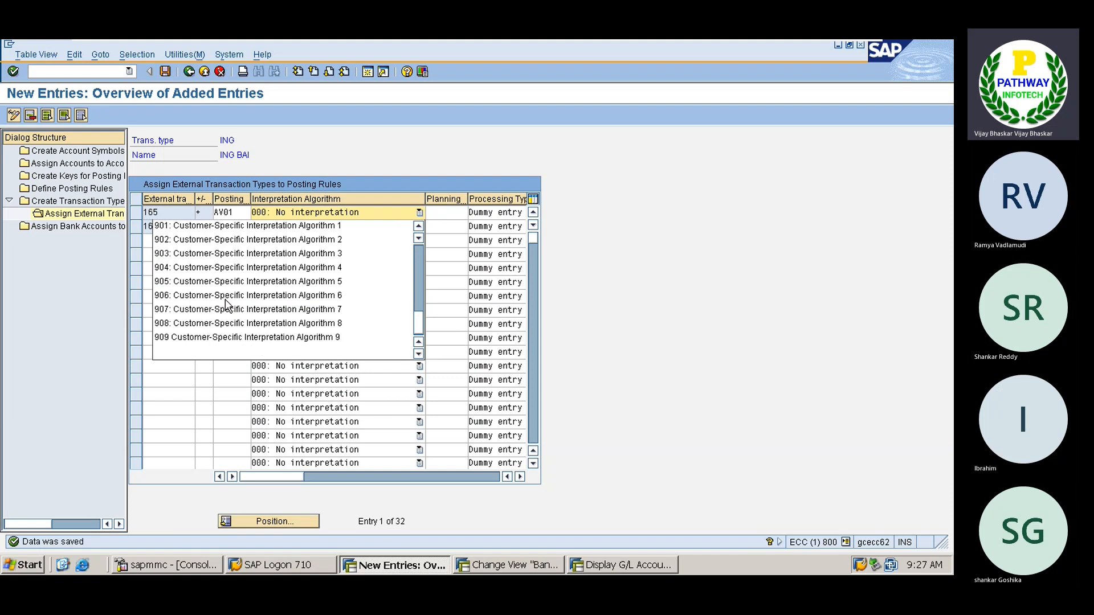
{"action": "scroll", "coordinate": [176, 231], "scroll_direction": "up", "scroll_amount": 1}
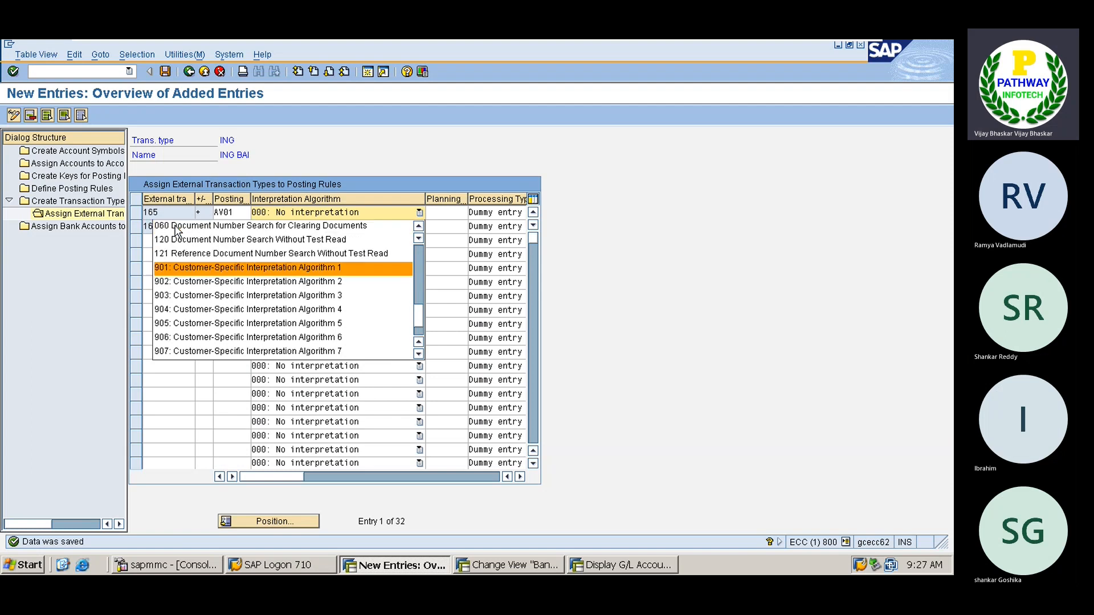
{"action": "scroll", "coordinate": [182, 245], "scroll_direction": "up", "scroll_amount": 1}
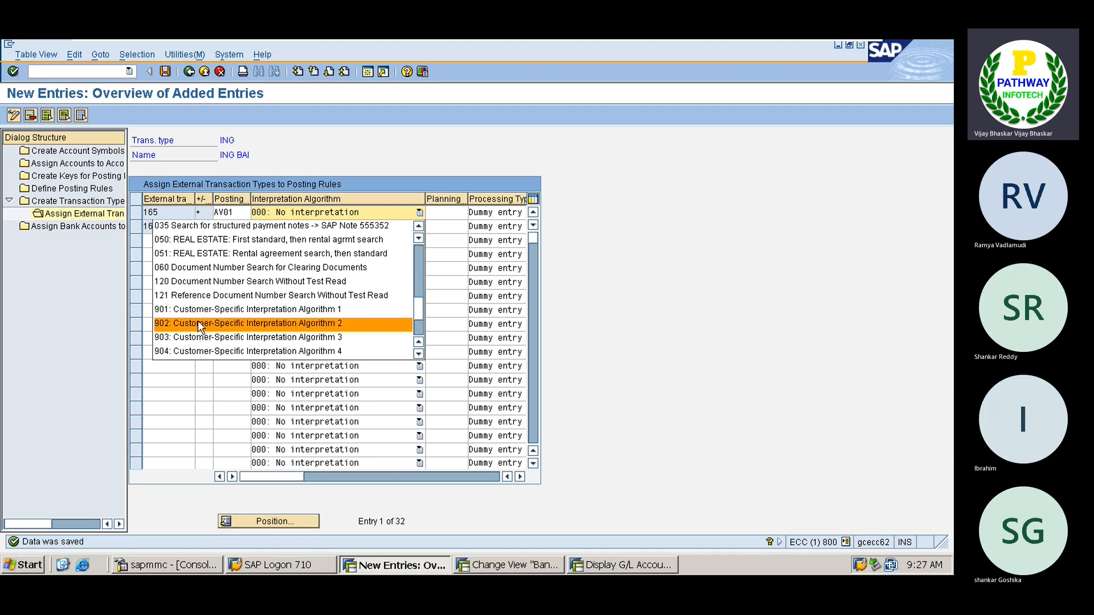
{"action": "scroll", "coordinate": [197, 324], "scroll_direction": "down", "scroll_amount": 2}
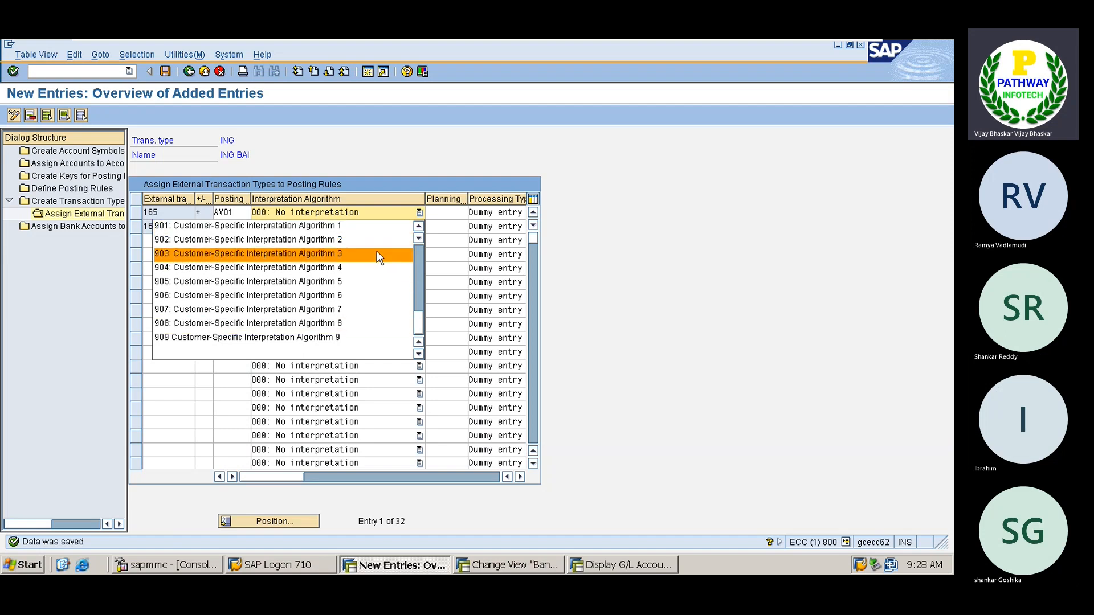
{"action": "scroll", "coordinate": [419, 253], "scroll_direction": "up", "scroll_amount": 10}
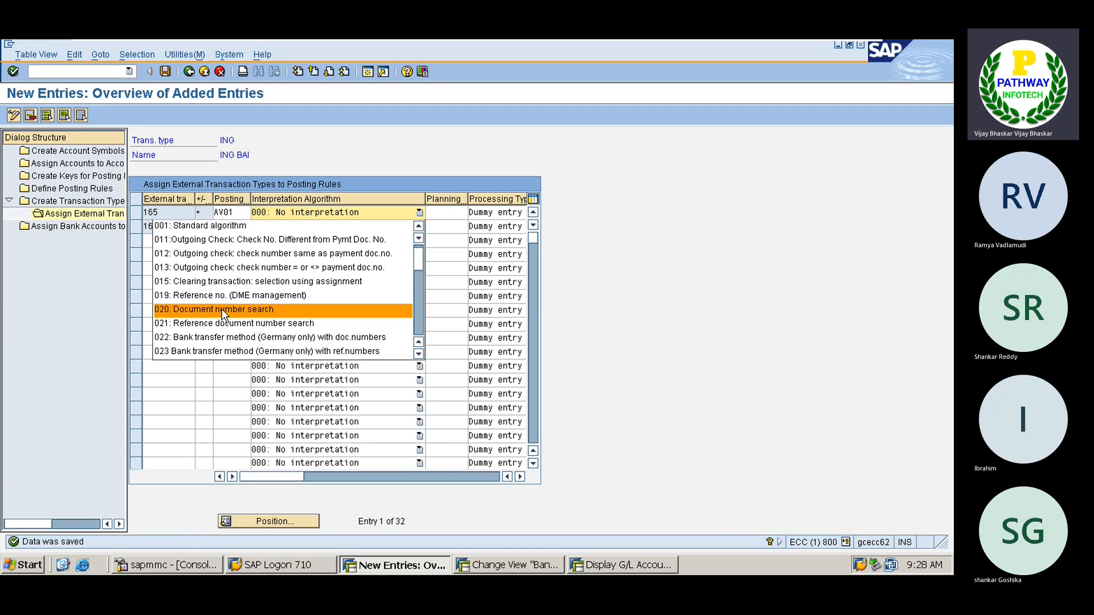
{"action": "scroll", "coordinate": [259, 229], "scroll_direction": "up", "scroll_amount": 1}
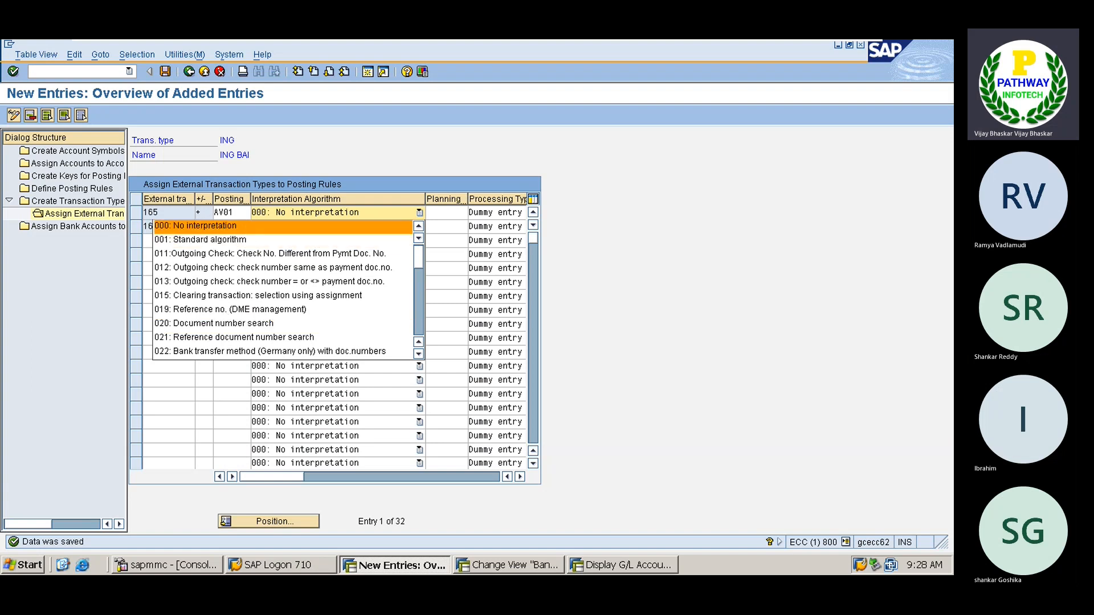
{"action": "left_click", "coordinate": [258, 228]}
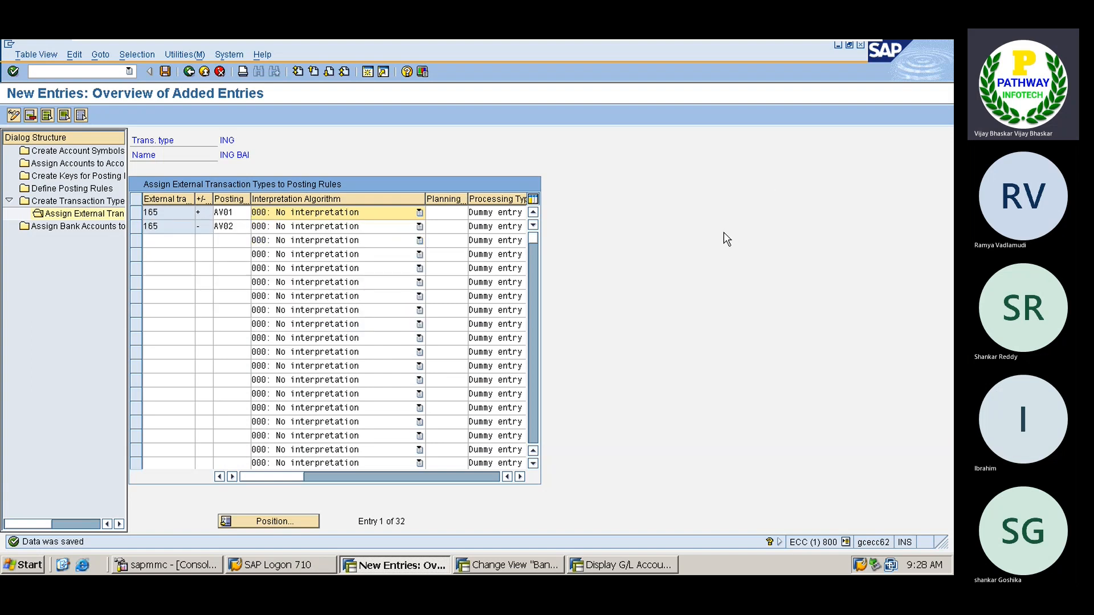
- Narrow the Interpretation Algorithm and Planning columns so more of the Processing Type column is shown
{"action": "left_click", "coordinate": [448, 211]}
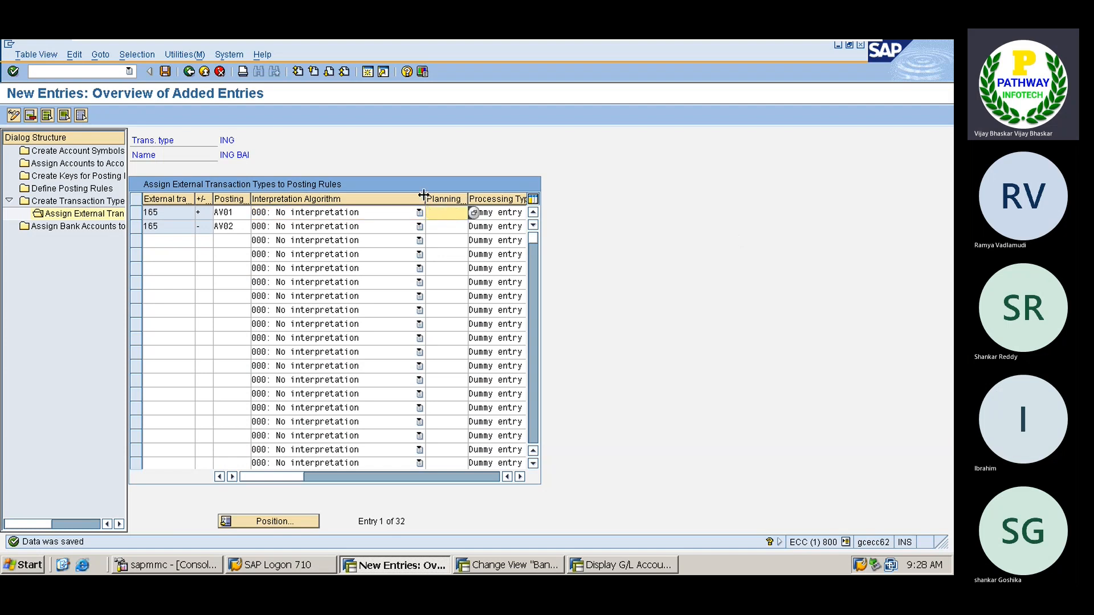
{"action": "left_click_drag", "start_coordinate": [423, 195], "coordinate": [377, 196]}
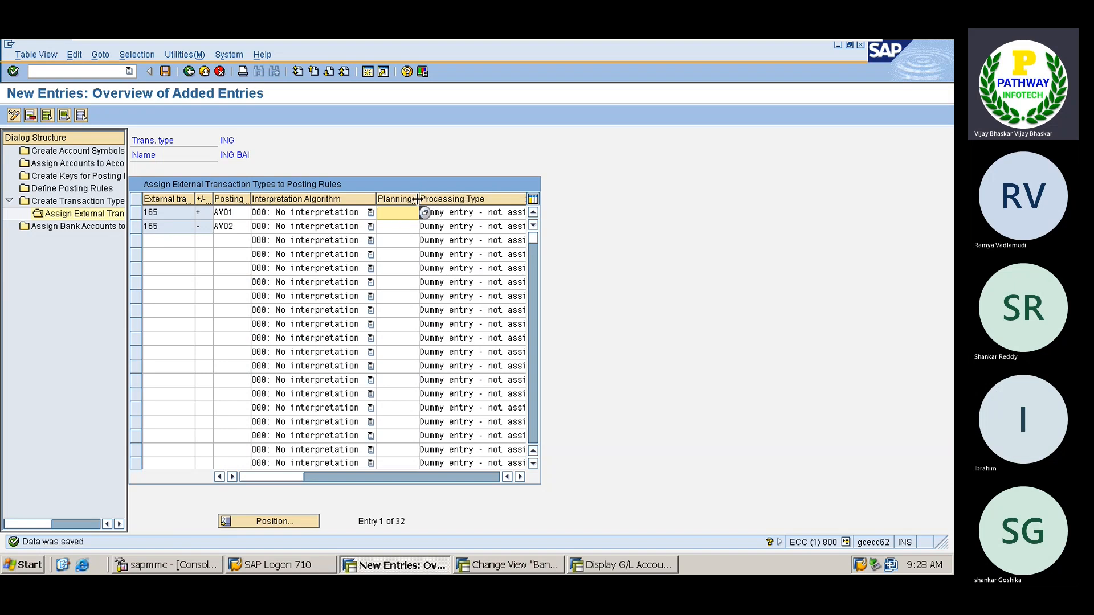
{"action": "left_click_drag", "start_coordinate": [418, 198], "coordinate": [389, 198]}
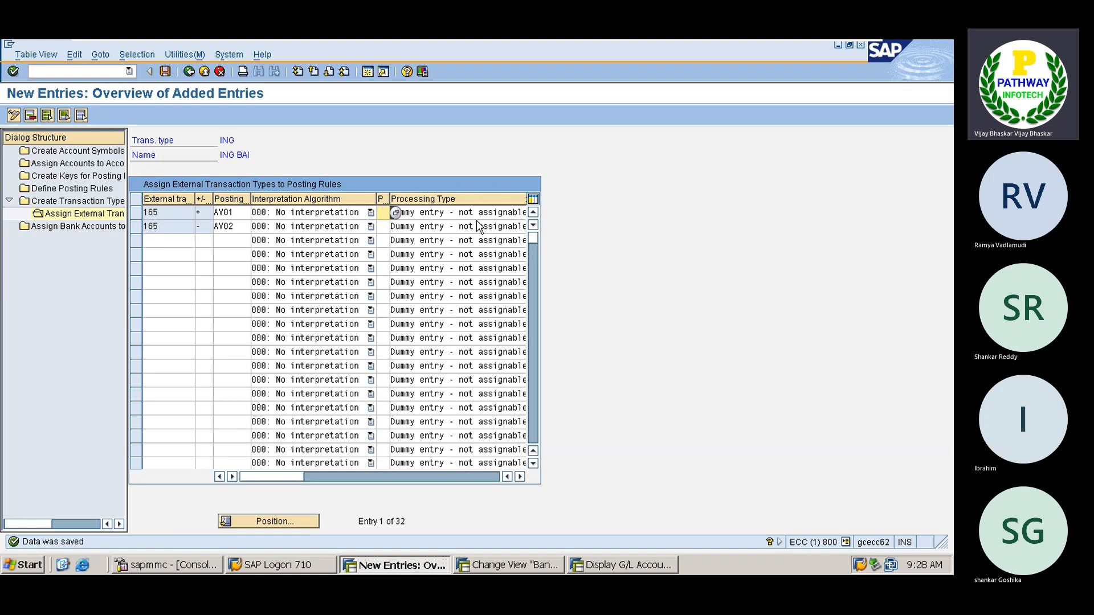
- Review the available processing types for the AV01 entry, including the BAI balance options, without choosing one
{"action": "left_click", "coordinate": [479, 214]}
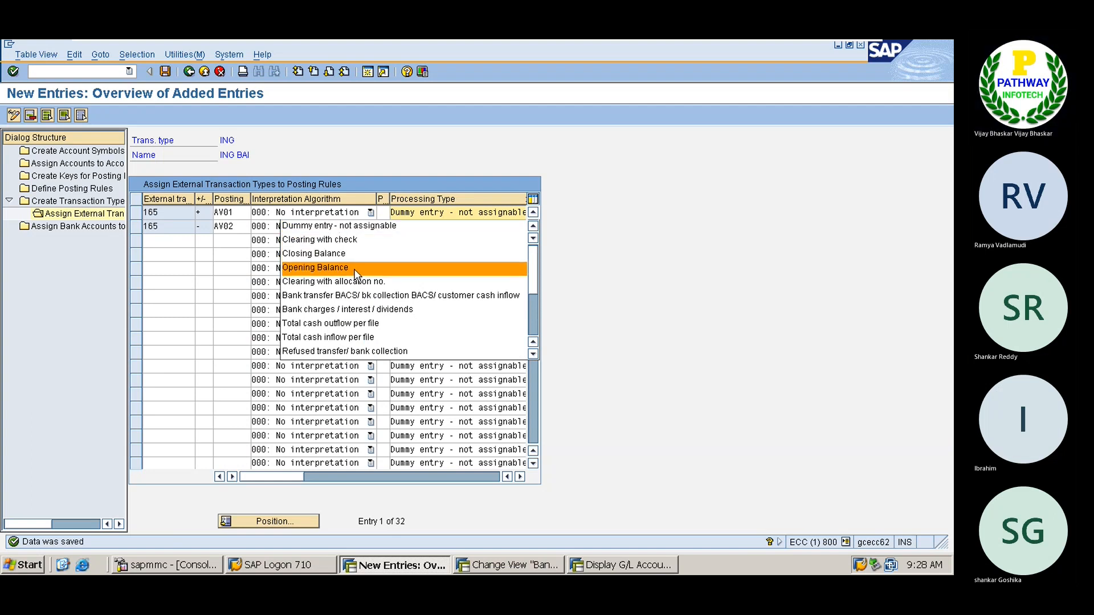
{"action": "scroll", "coordinate": [377, 343], "scroll_direction": "down", "scroll_amount": 3}
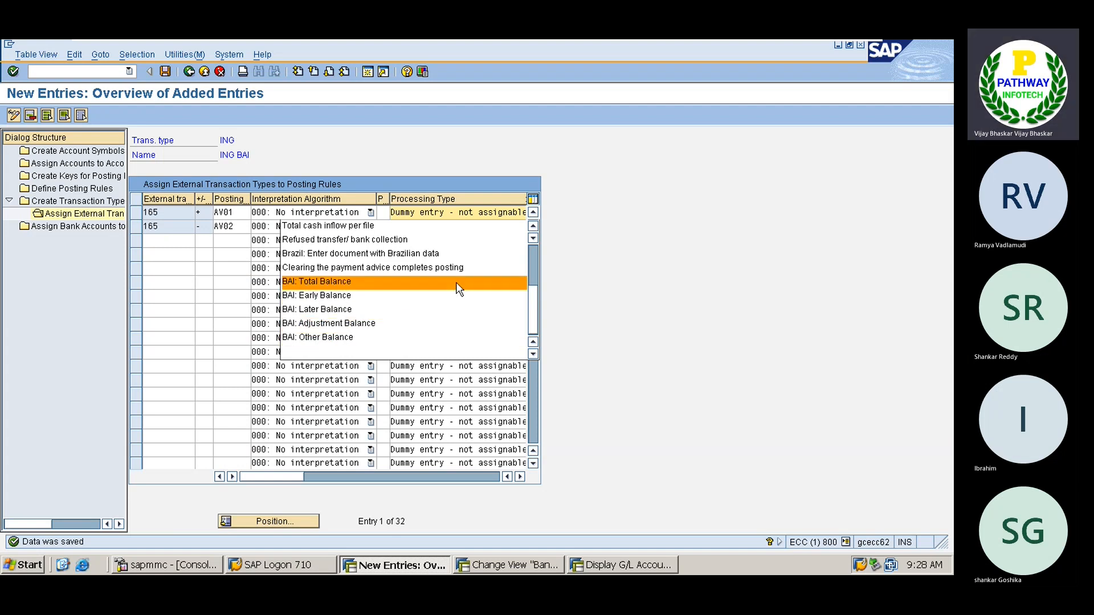
{"action": "scroll", "coordinate": [456, 285], "scroll_direction": "up", "scroll_amount": 3}
{"action": "left_click", "coordinate": [625, 247]}
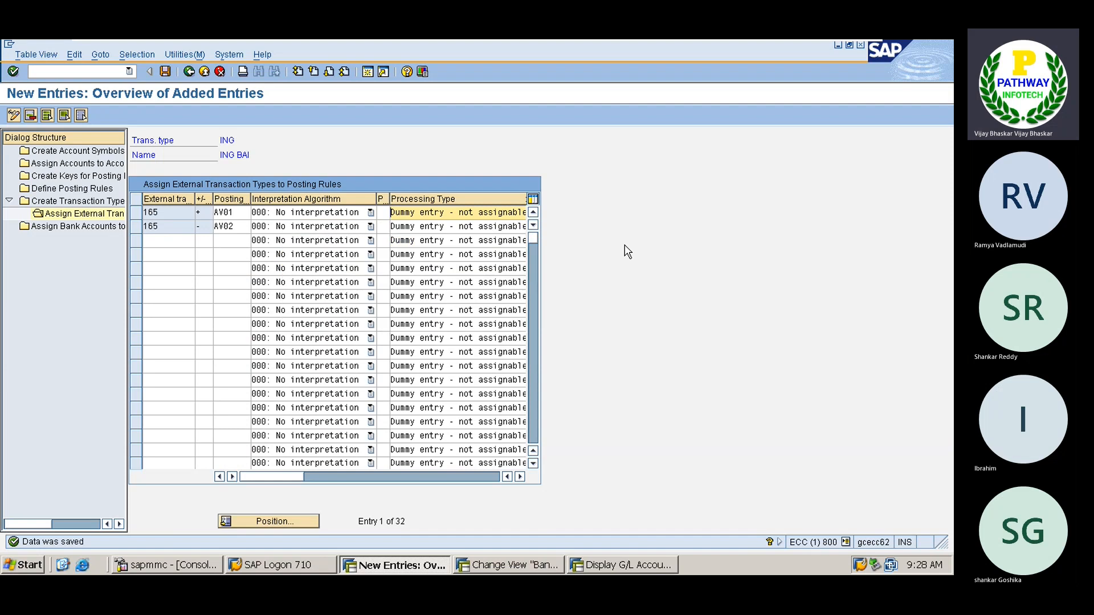
{"action": "left_click", "coordinate": [449, 215]}
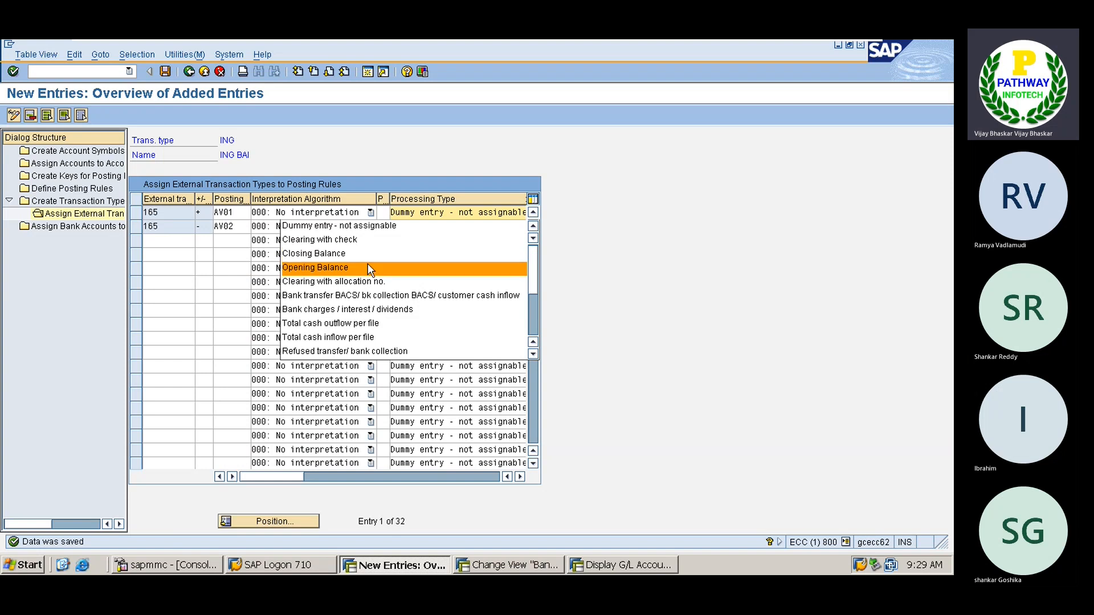
{"action": "scroll", "coordinate": [344, 310], "scroll_direction": "down", "scroll_amount": 3}
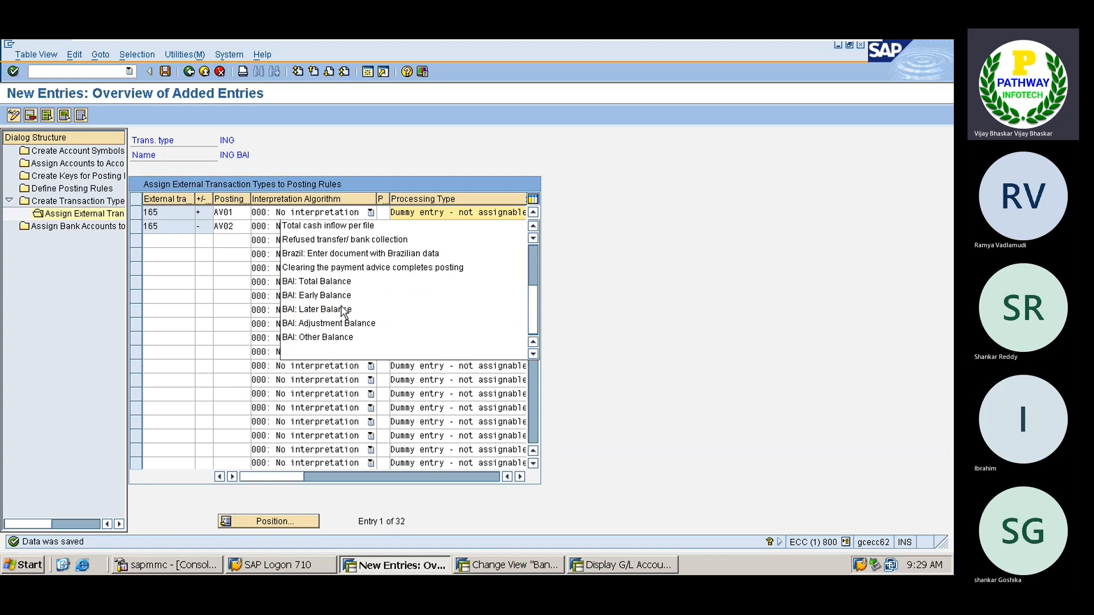
{"action": "left_click", "coordinate": [624, 225]}
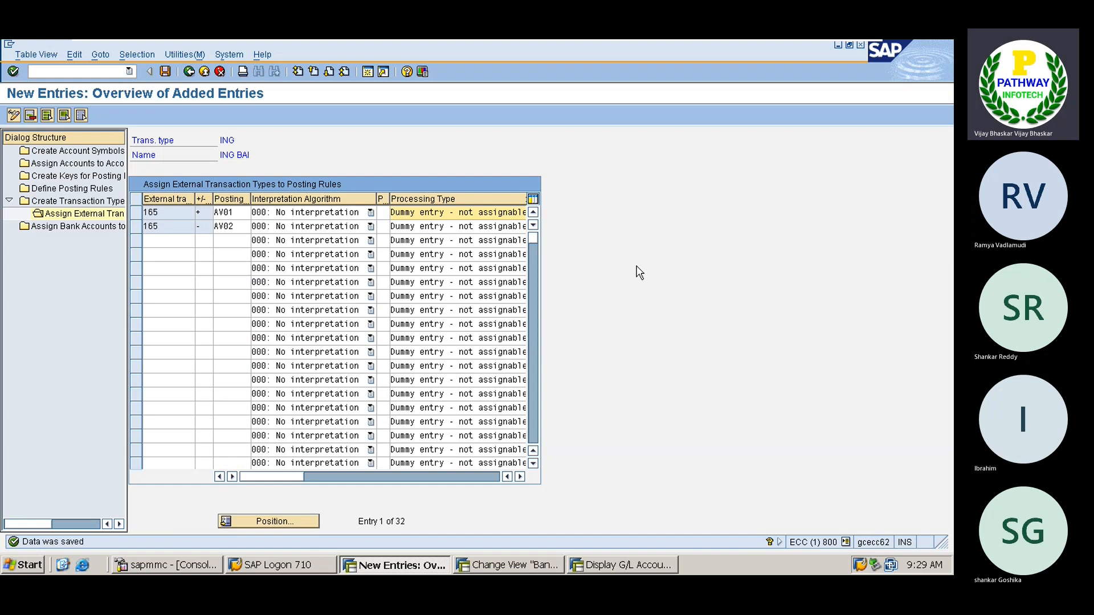
- Try to add another assignment of external transaction 165 with a minus sign to posting rule AV03
{"action": "key", "text": "Return"}
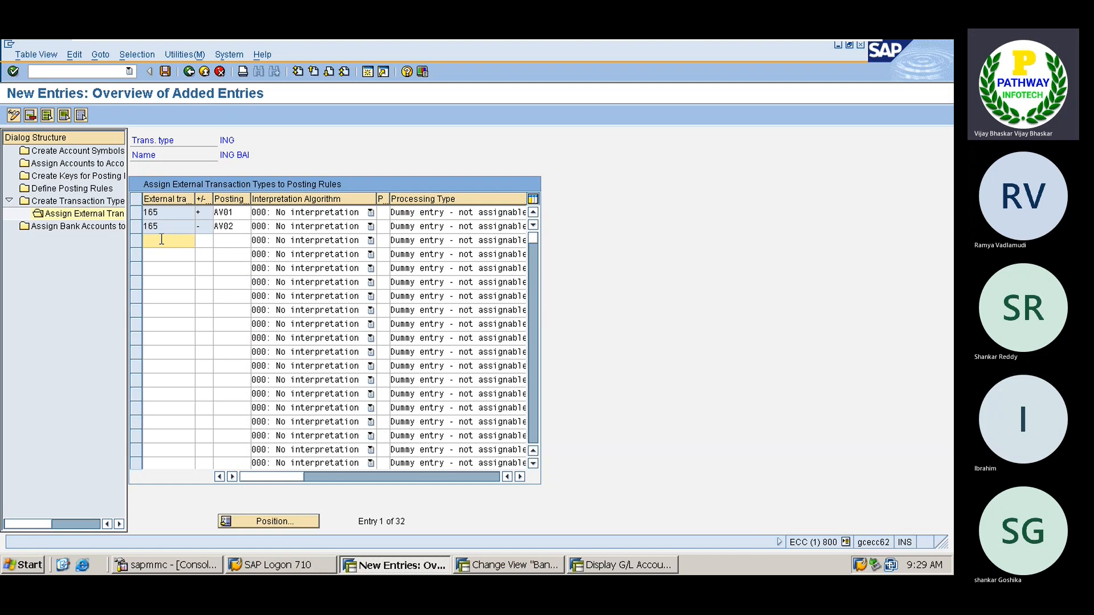
{"action": "type", "text": "165"}
{"action": "key", "text": "Tab"}
{"action": "key", "text": "Tab"}
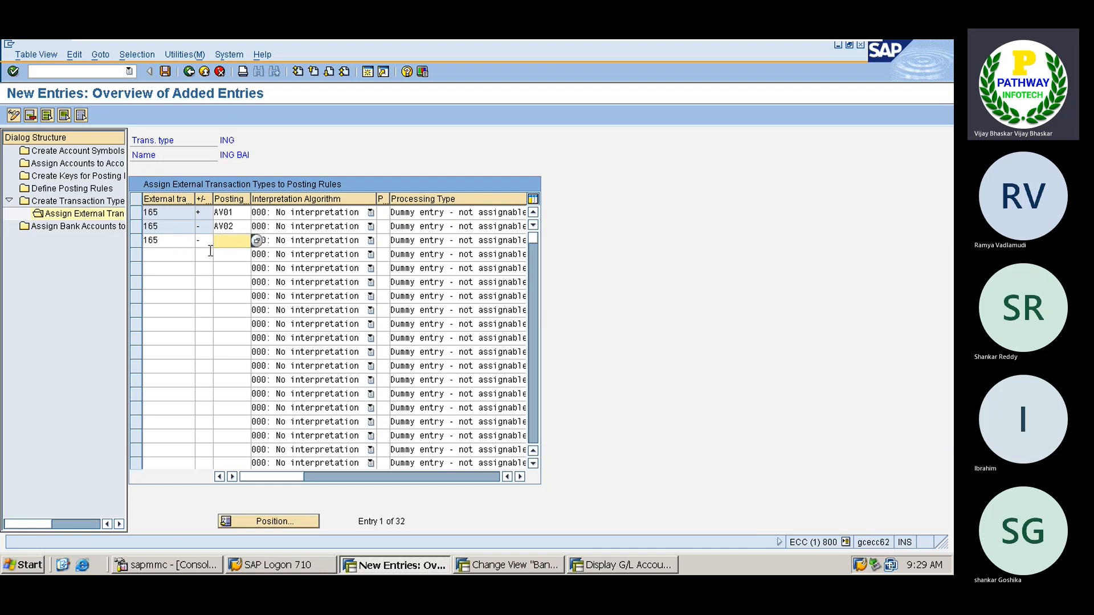
{"action": "left_click", "coordinate": [256, 241]}
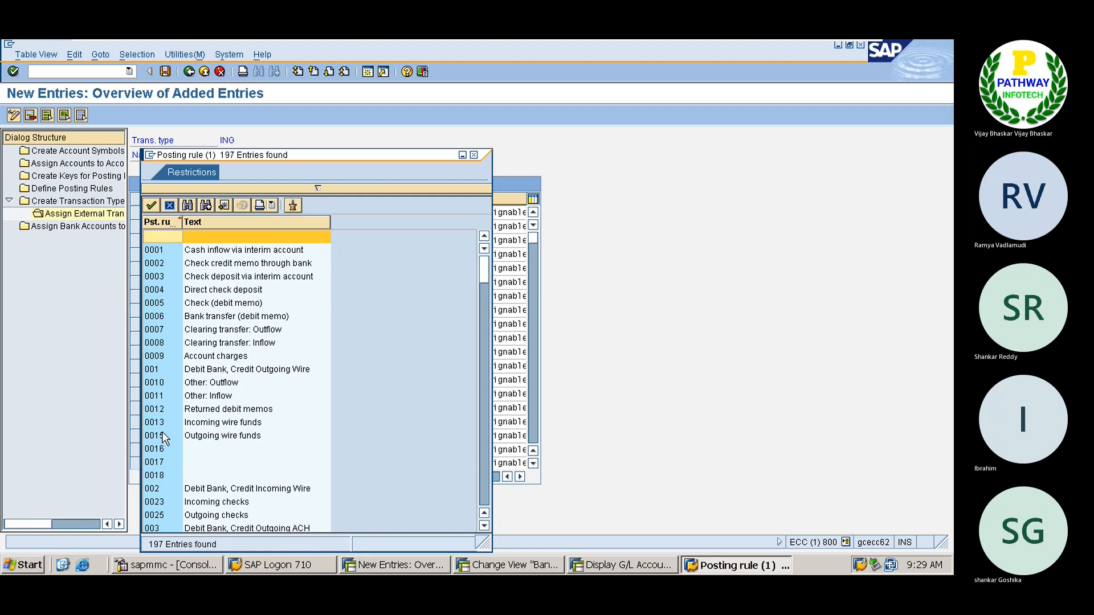
{"action": "scroll", "coordinate": [163, 460], "scroll_direction": "down", "scroll_amount": 4}
{"action": "scroll", "coordinate": [164, 459], "scroll_direction": "down", "scroll_amount": 1}
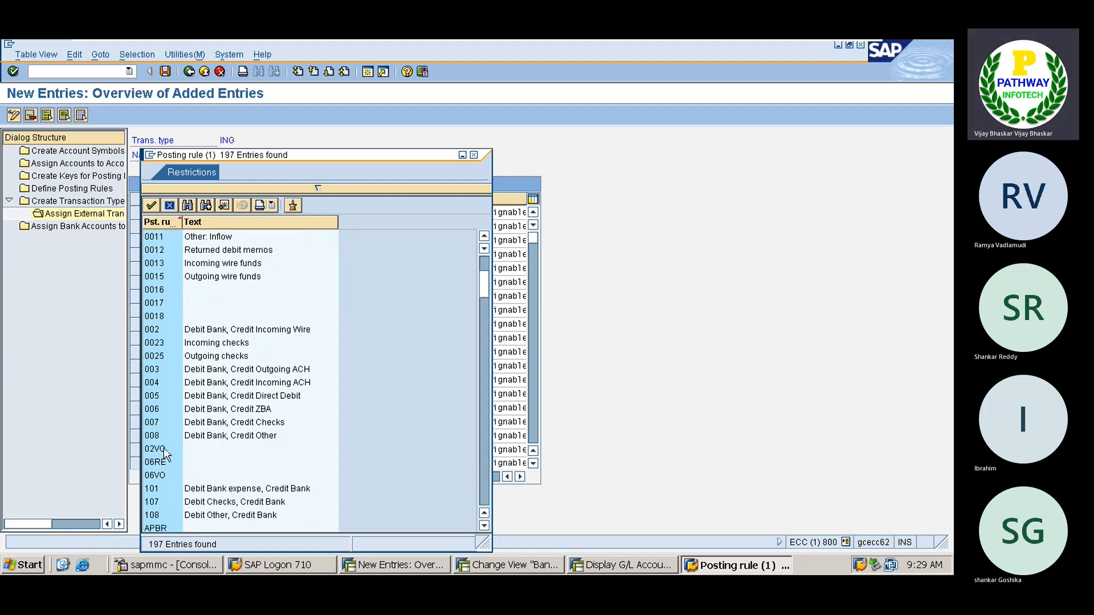
{"action": "scroll", "coordinate": [163, 448], "scroll_direction": "down", "scroll_amount": 5}
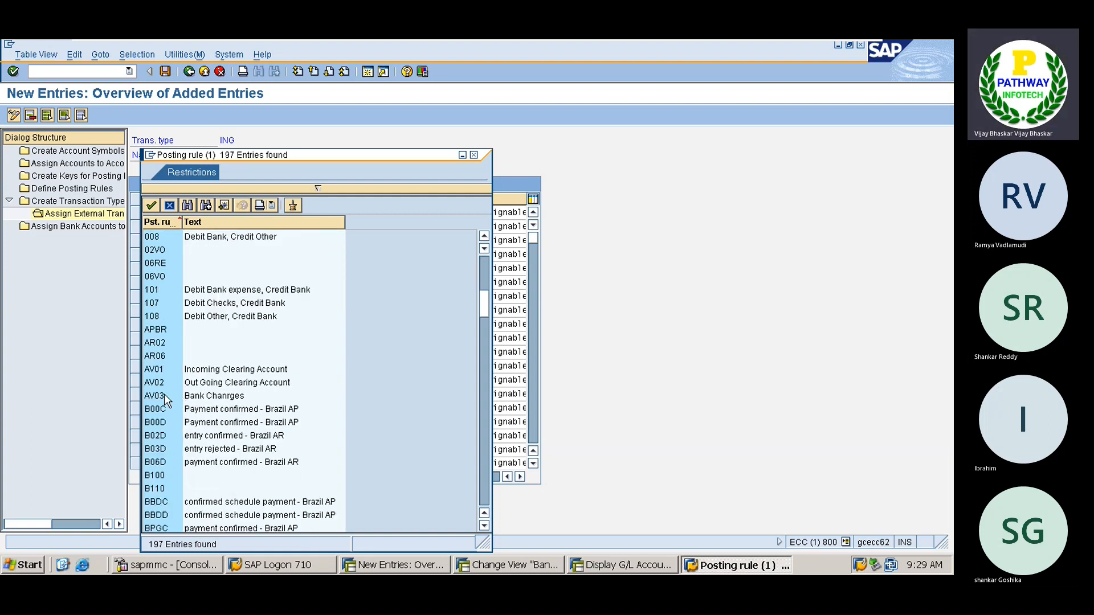
{"action": "double_click", "coordinate": [164, 394]}
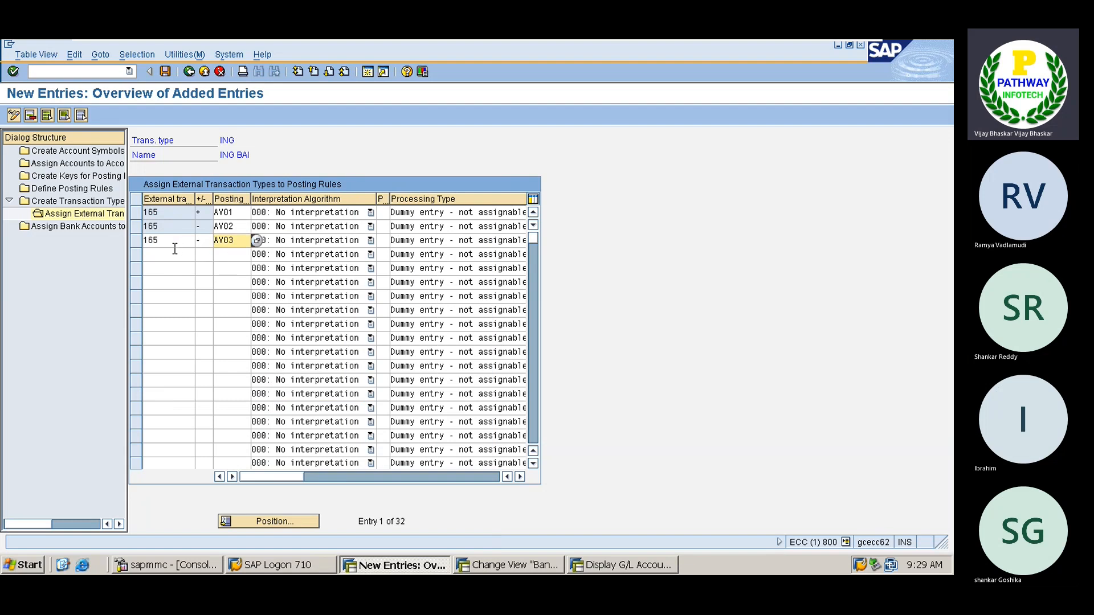
{"action": "key", "text": "Return"}
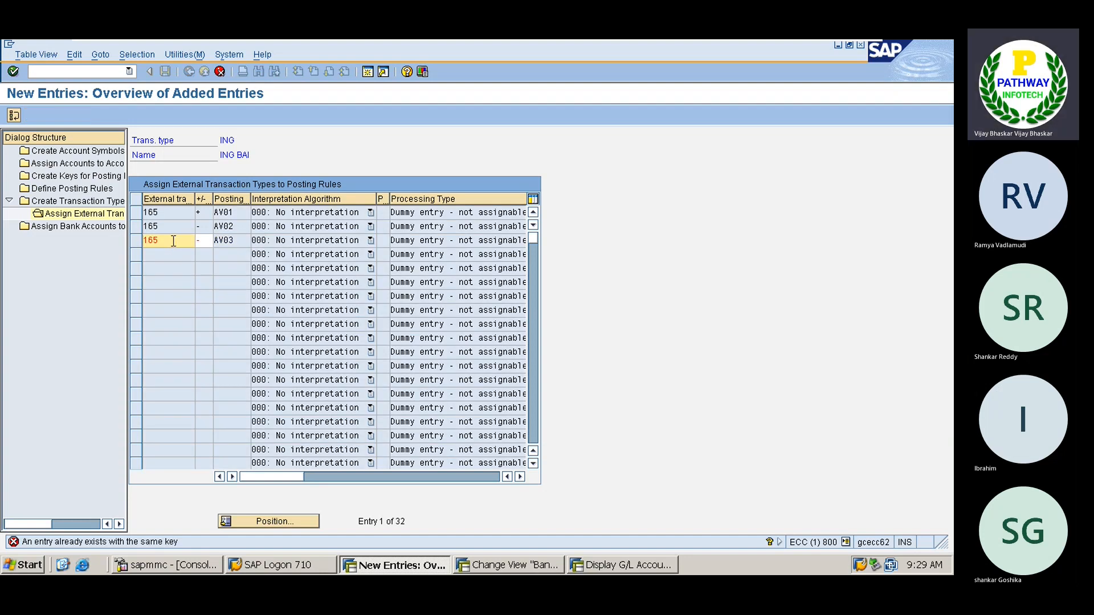
- Clear the external transaction and sign of the AV03 entry, delete that entry and save the assignments
{"action": "key", "text": "BackSpace"}
{"action": "key", "text": "BackSpace"}
{"action": "key", "text": "BackSpace"}
{"action": "key", "text": "Tab"}
{"action": "key", "text": "BackSpace"}
{"action": "key", "text": "Return"}
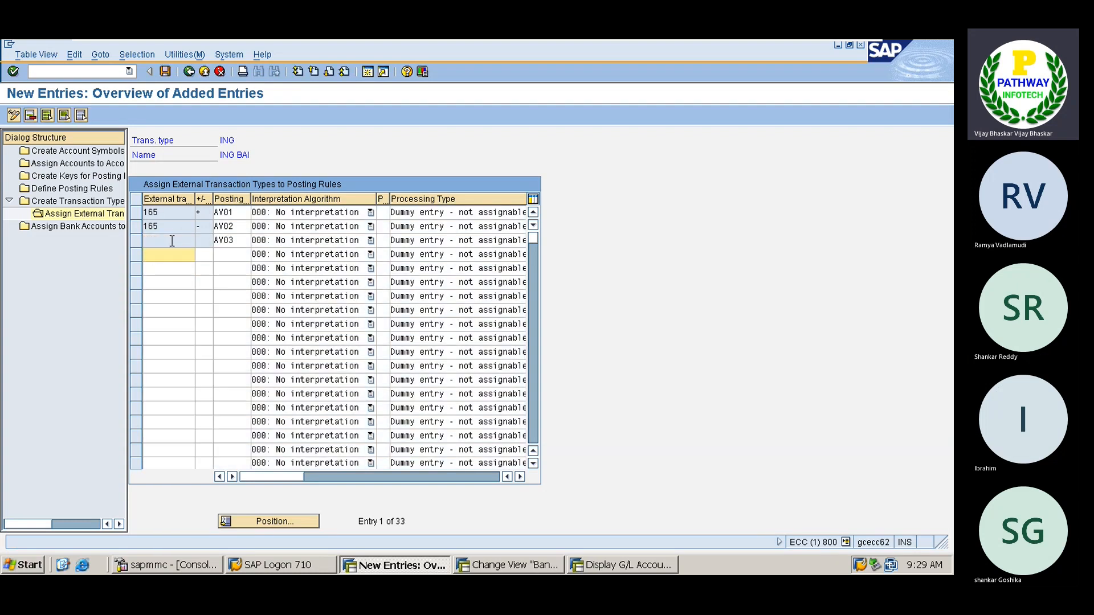
{"action": "left_click", "coordinate": [136, 241]}
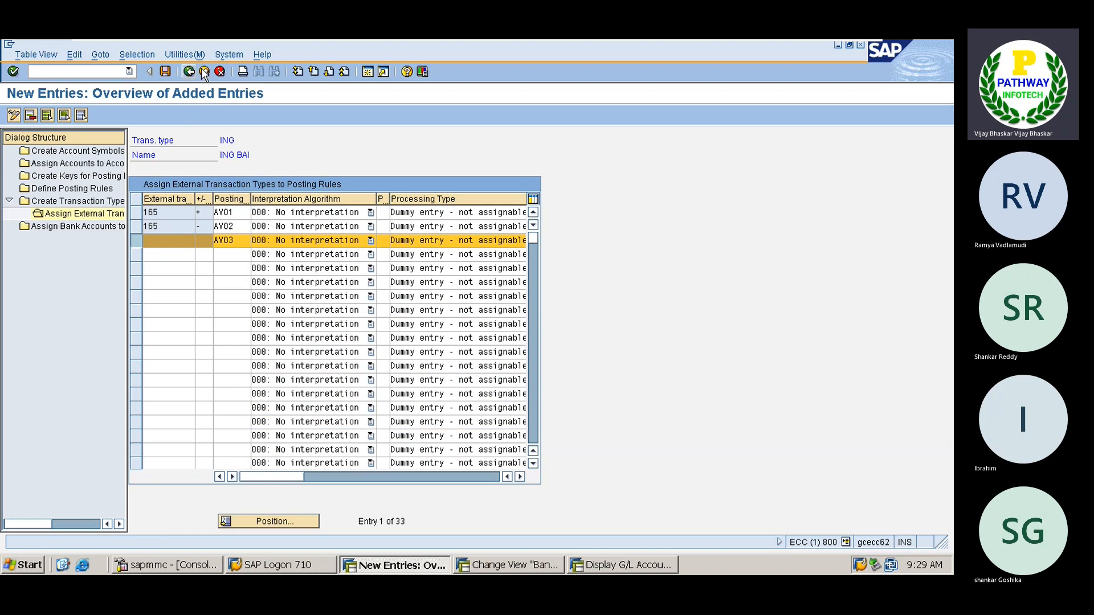
{"action": "left_click", "coordinate": [64, 116]}
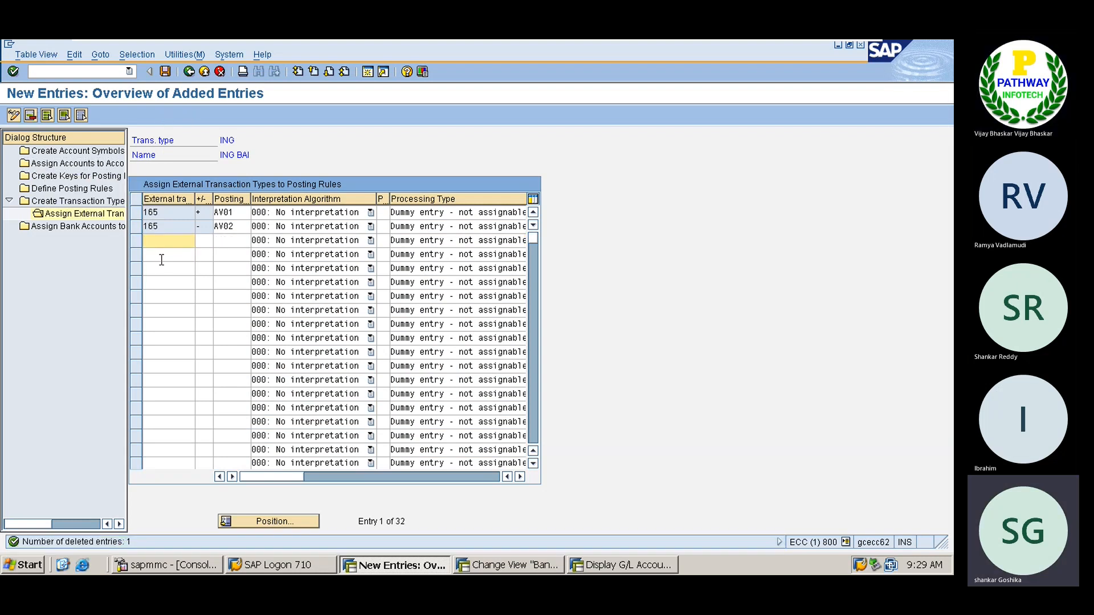
{"action": "left_click_drag", "start_coordinate": [162, 228], "coordinate": [151, 227]}
{"action": "left_click", "coordinate": [146, 227]}
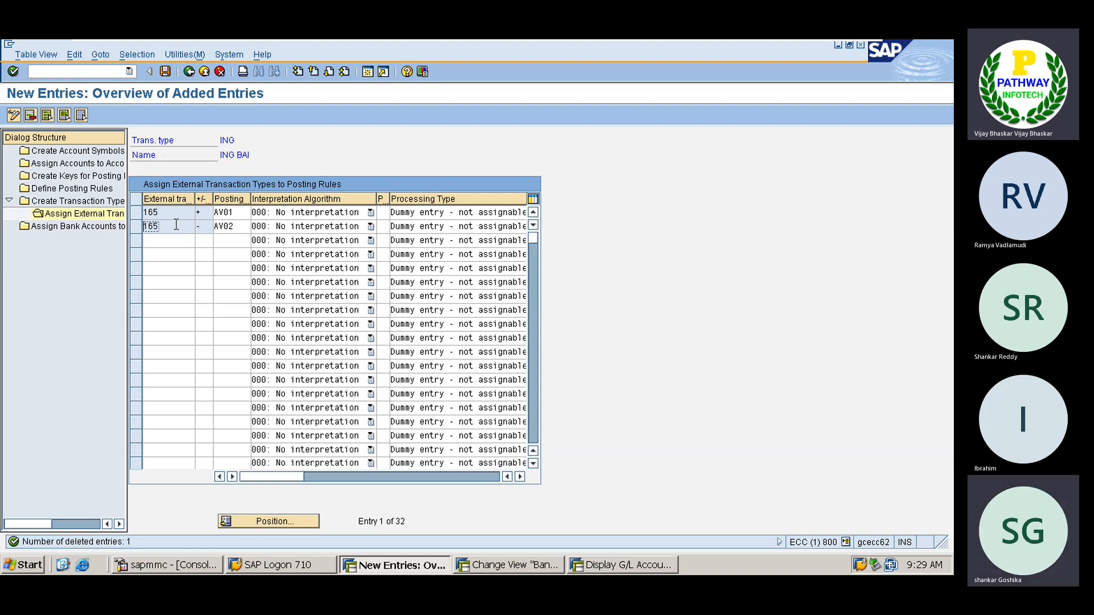
{"action": "key", "text": "ctrl+s"}
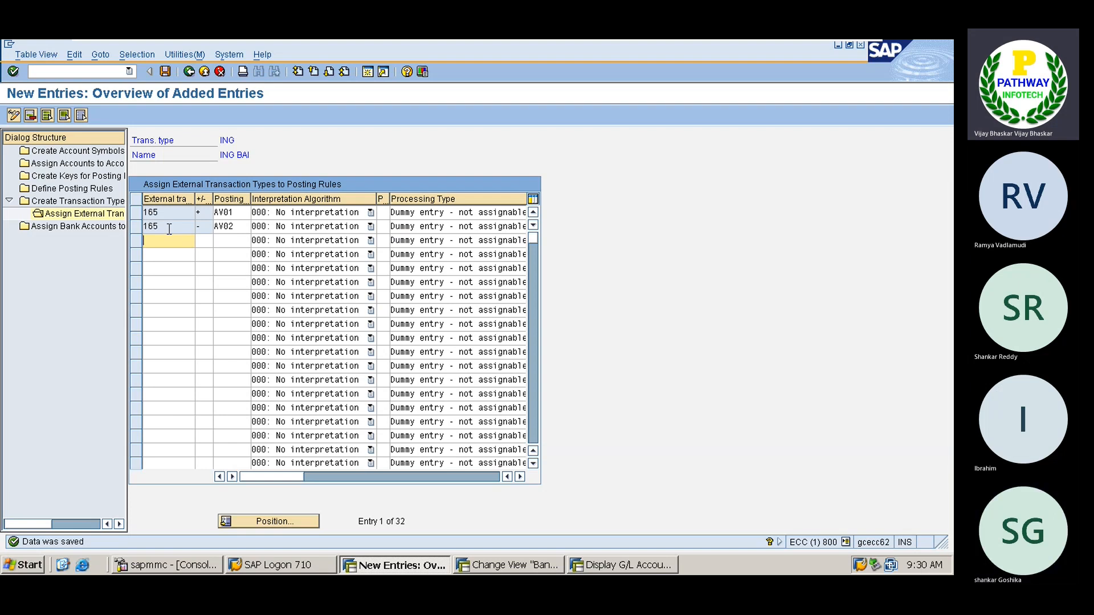
{"action": "left_click", "coordinate": [169, 228]}
- Create a new assignment of bank accounts to transaction types and copy in the bank key ING1123 from the ING house bank
{"action": "double_click", "coordinate": [58, 225]}
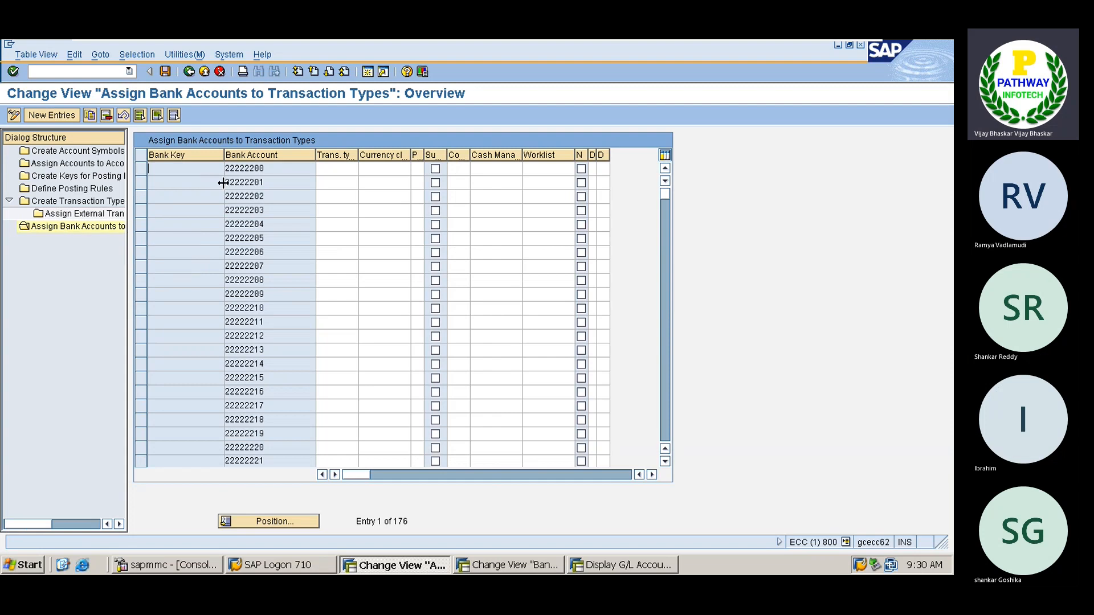
{"action": "left_click", "coordinate": [45, 112]}
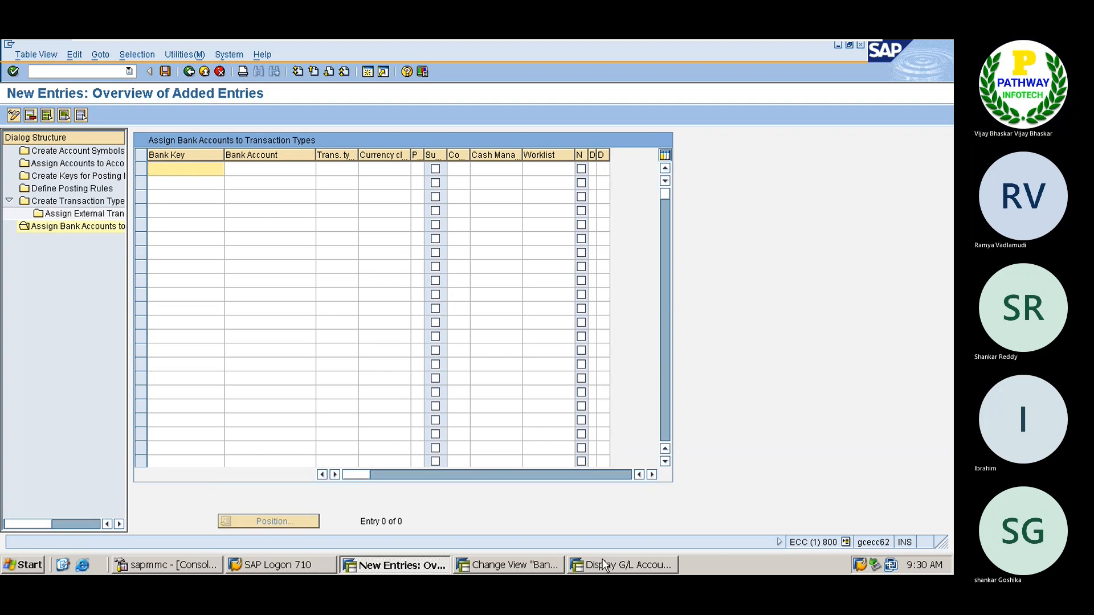
{"action": "left_click", "coordinate": [524, 564]}
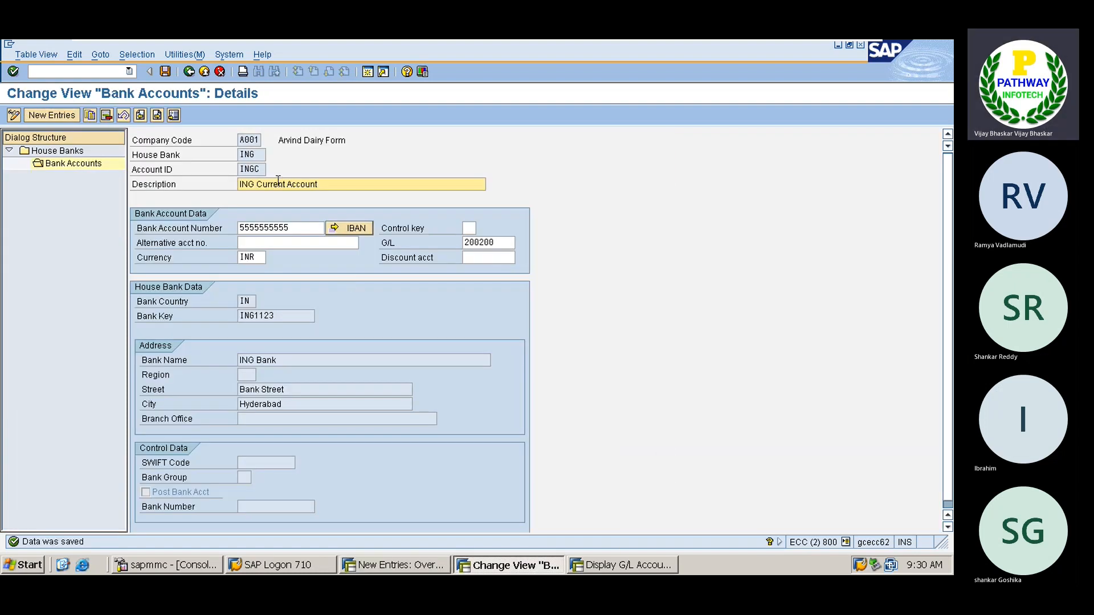
{"action": "left_click", "coordinate": [60, 151]}
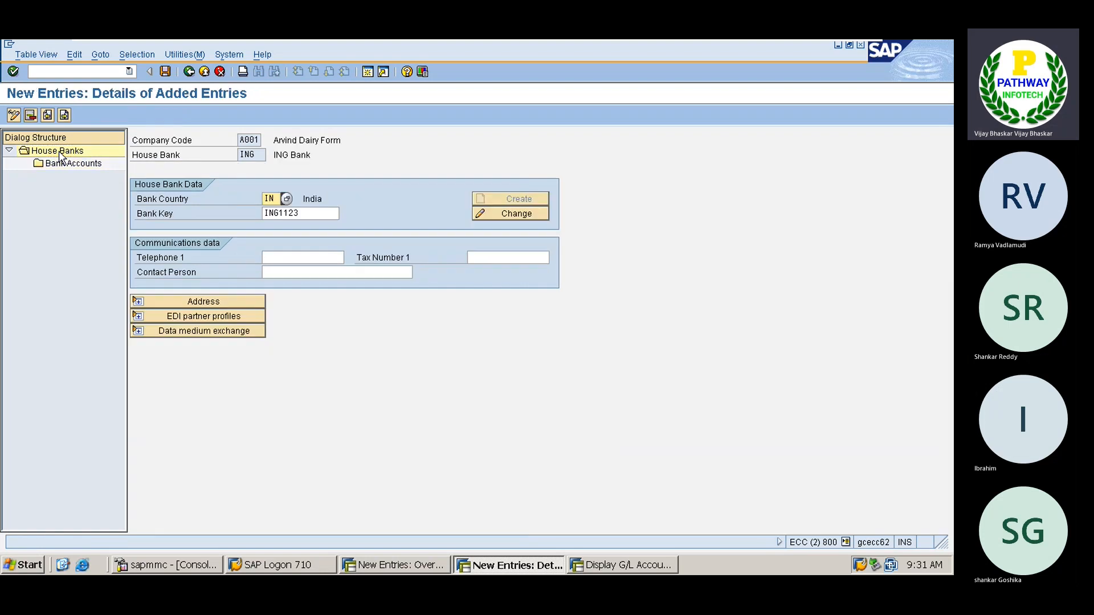
{"action": "left_click_drag", "start_coordinate": [324, 214], "coordinate": [248, 212]}
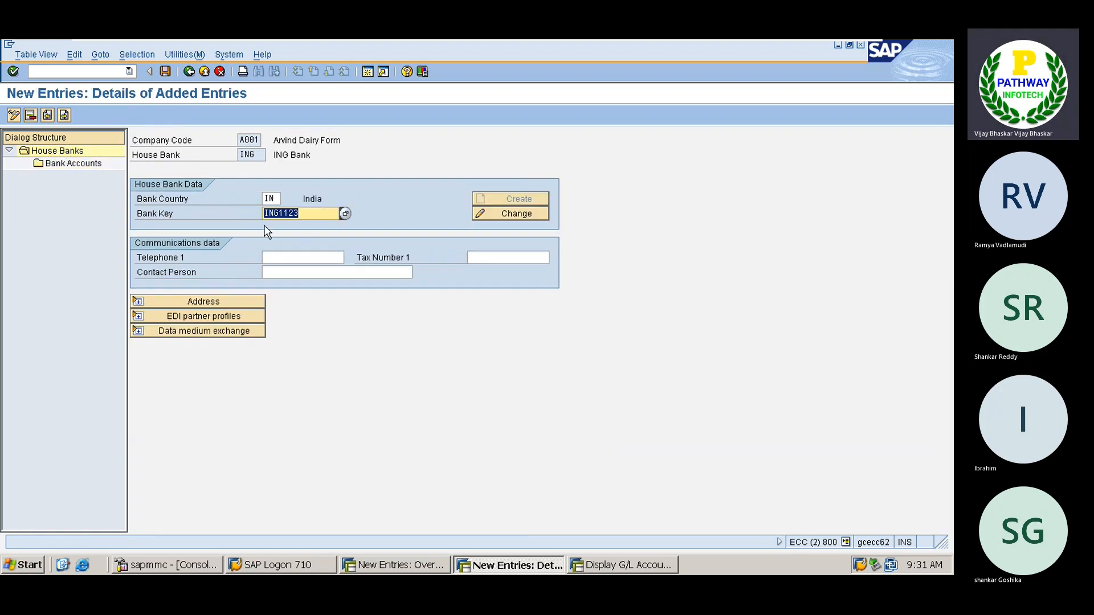
{"action": "key", "text": "ctrl+c"}
{"action": "key", "text": "alt+Tab"}
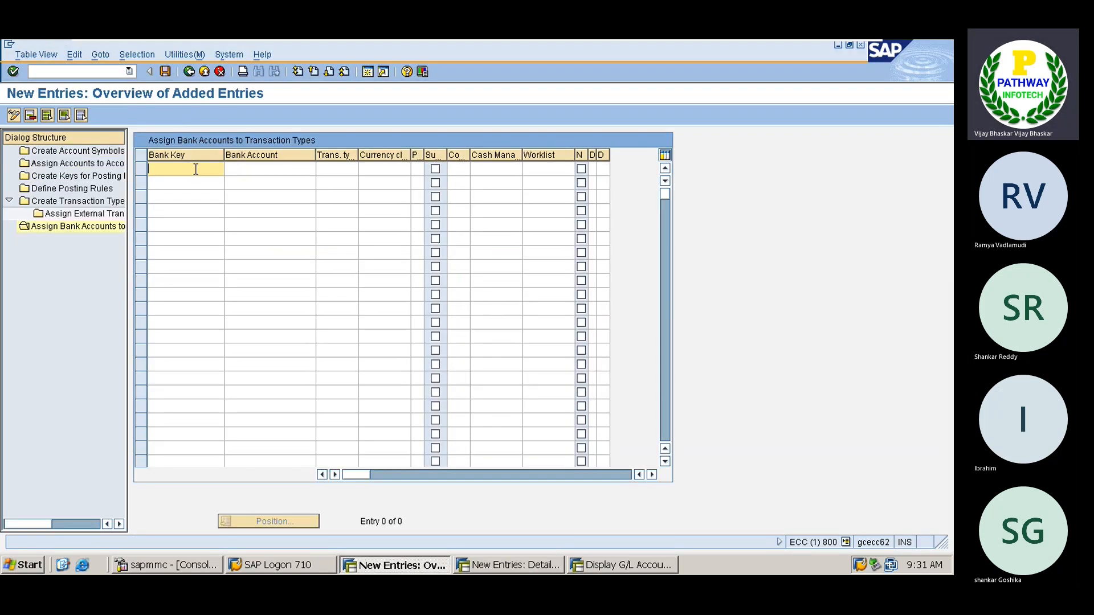
{"action": "key", "text": "ctrl+v"}
{"action": "left_click", "coordinate": [264, 168]}
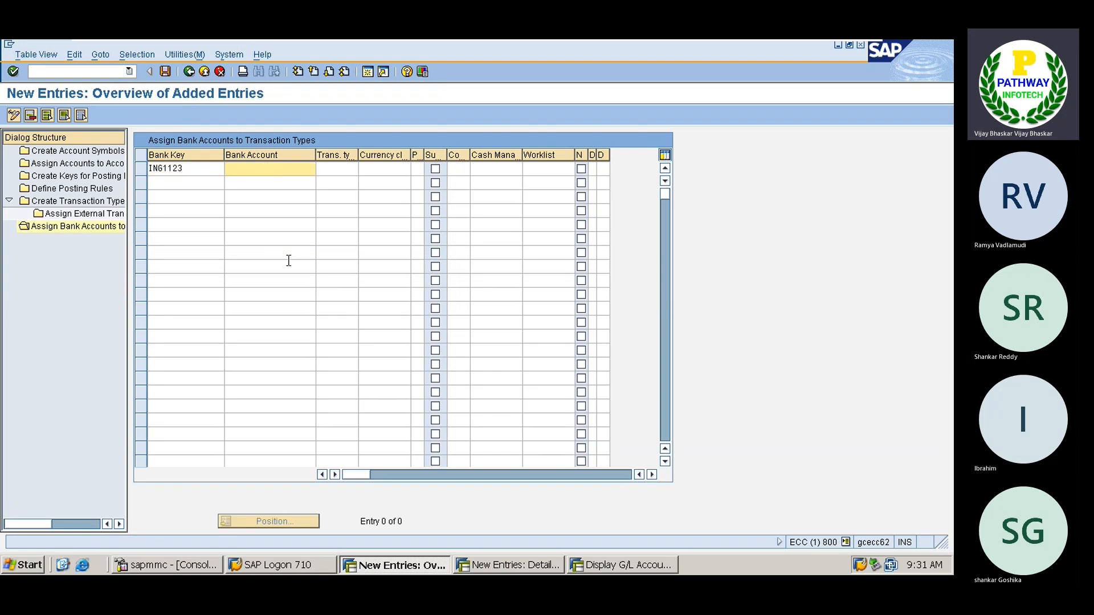
- Copy the bank account number from the ING current account's details into the new entry and remove the stray leading characters
{"action": "key", "text": "alt+Tab"}
{"action": "double_click", "coordinate": [70, 163]}
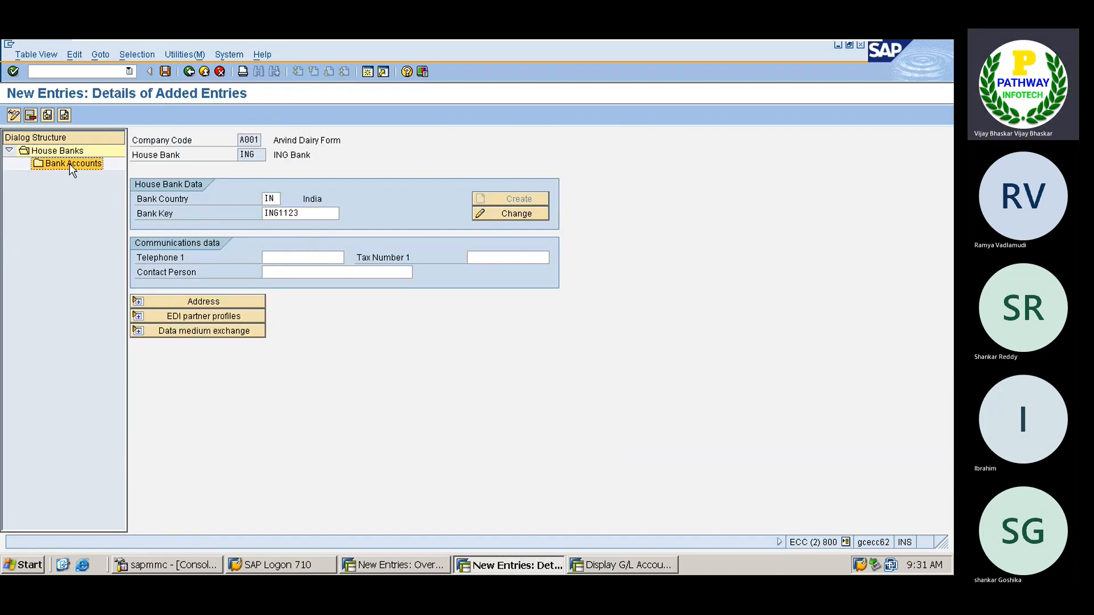
{"action": "double_click", "coordinate": [292, 228]}
{"action": "key", "text": "ctrl+c"}
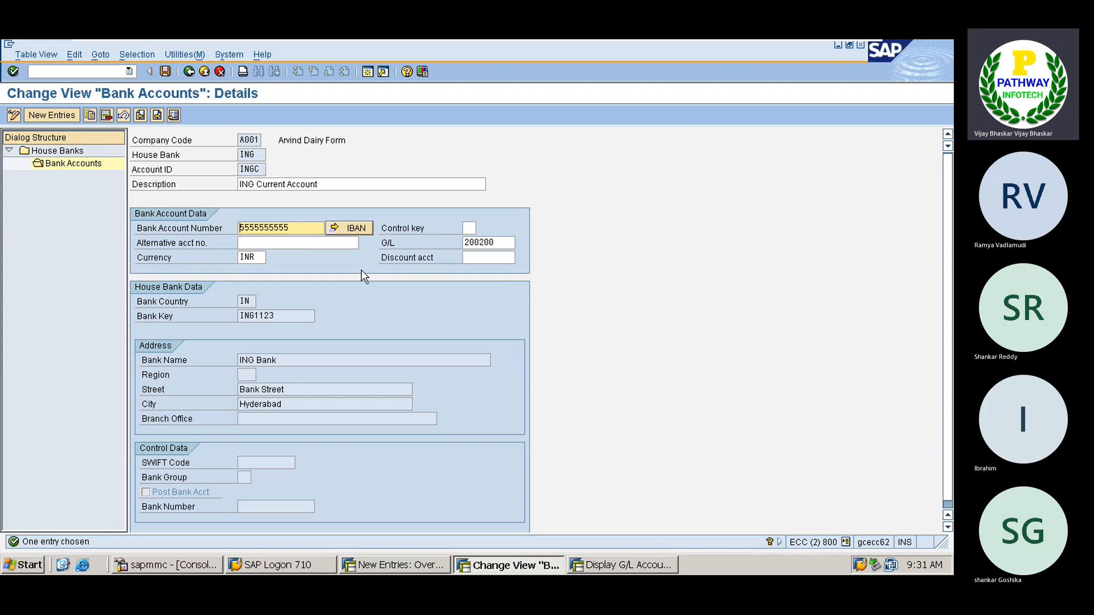
{"action": "key", "text": "alt+Tab"}
{"action": "key", "text": "ctrl+v"}
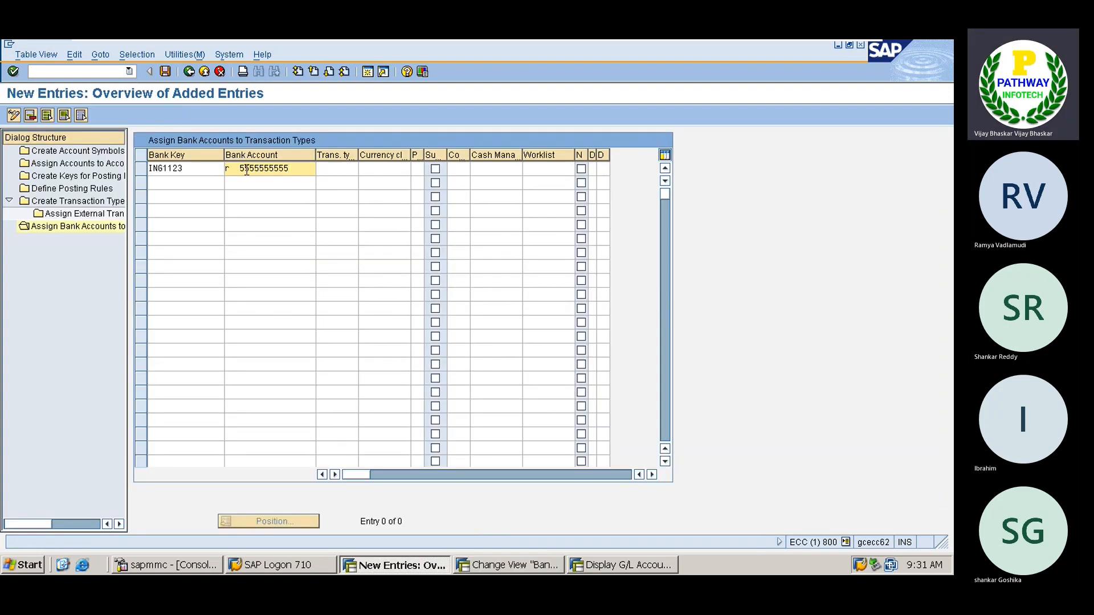
{"action": "key", "text": "BackSpace"}
{"action": "key", "text": "BackSpace"}
{"action": "key", "text": "BackSpace"}
- Set the new entry's transaction type to ING, currency class to INR and company code to A001
{"action": "left_click", "coordinate": [339, 169]}
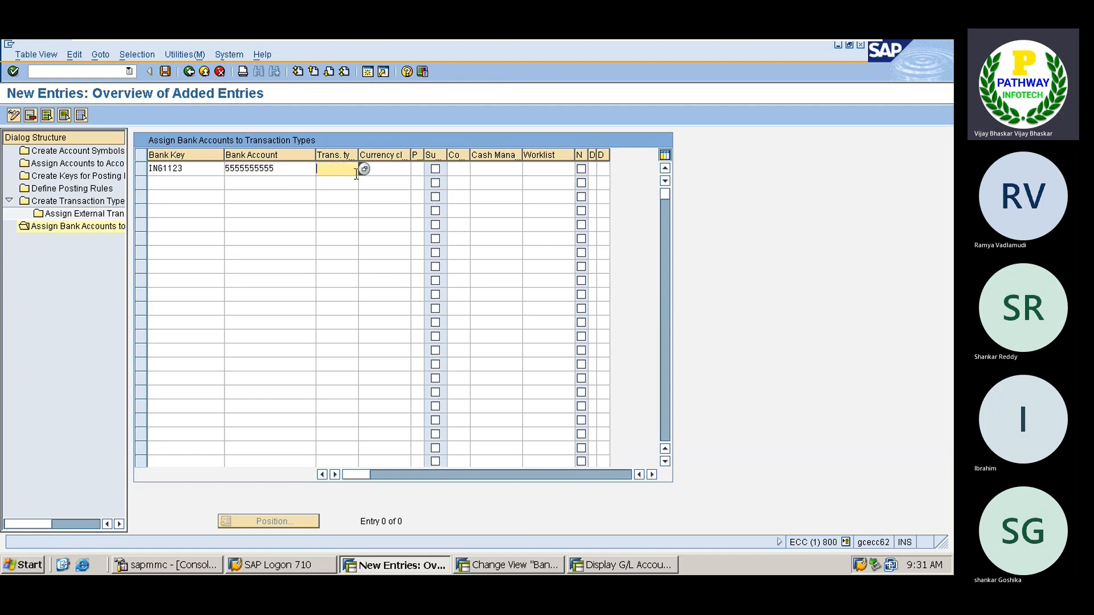
{"action": "key", "text": "F4"}
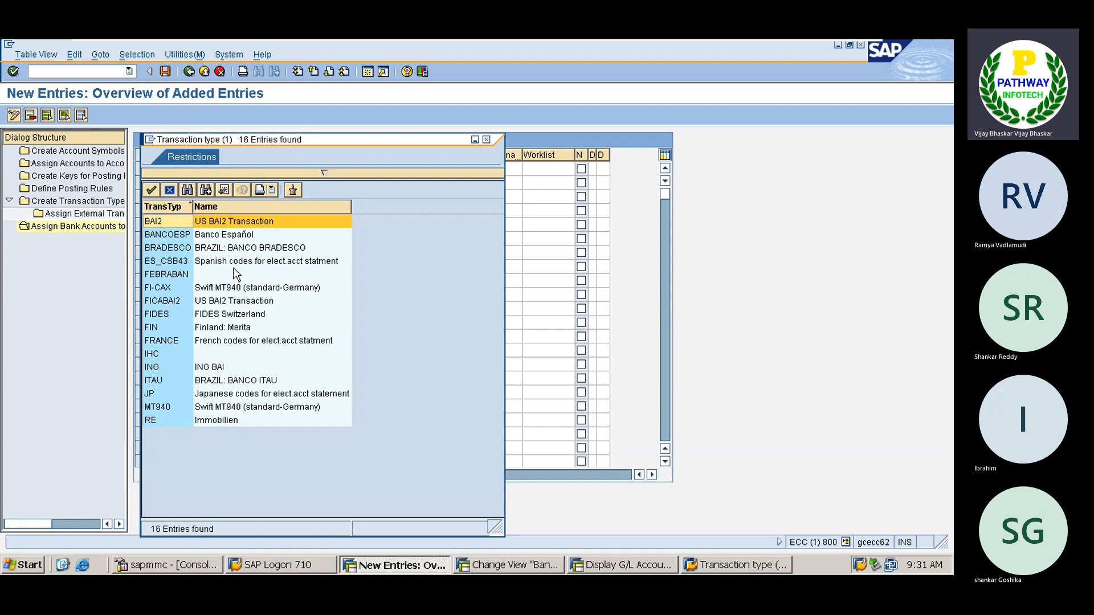
{"action": "double_click", "coordinate": [153, 371]}
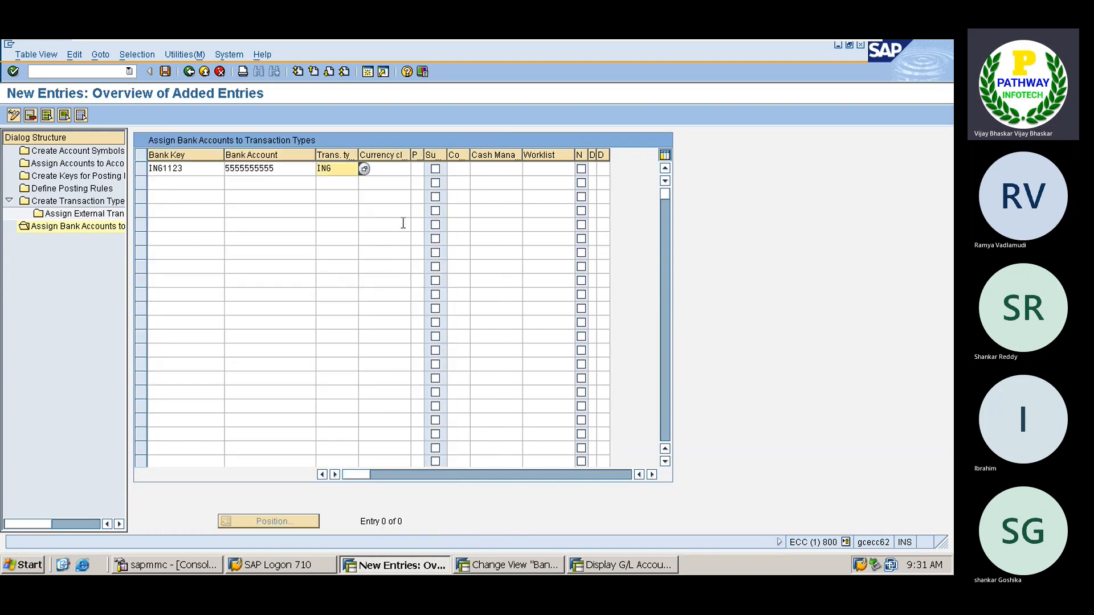
{"action": "left_click", "coordinate": [378, 170]}
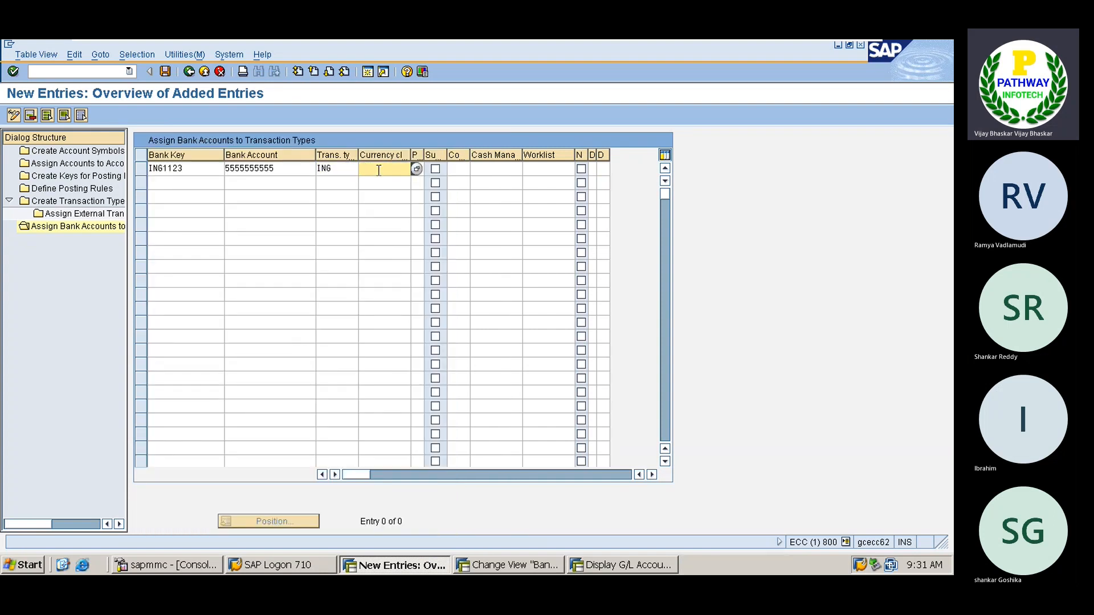
{"action": "type", "text": "INR"}
{"action": "key", "text": "Tab"}
{"action": "left_click", "coordinate": [461, 168]}
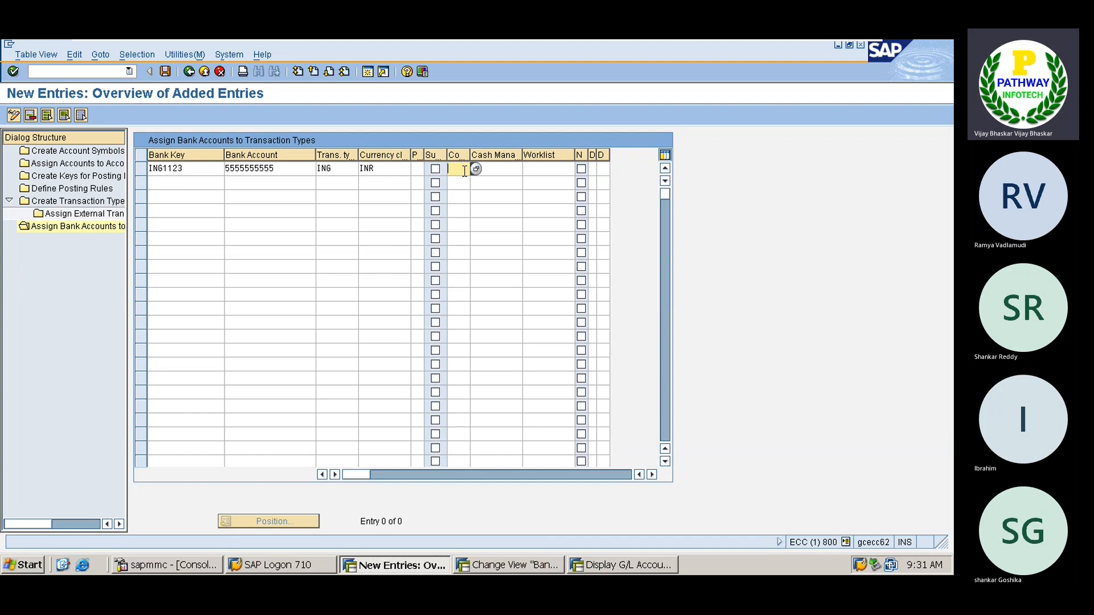
{"action": "type", "text": "A001"}
{"action": "key", "text": "Return"}
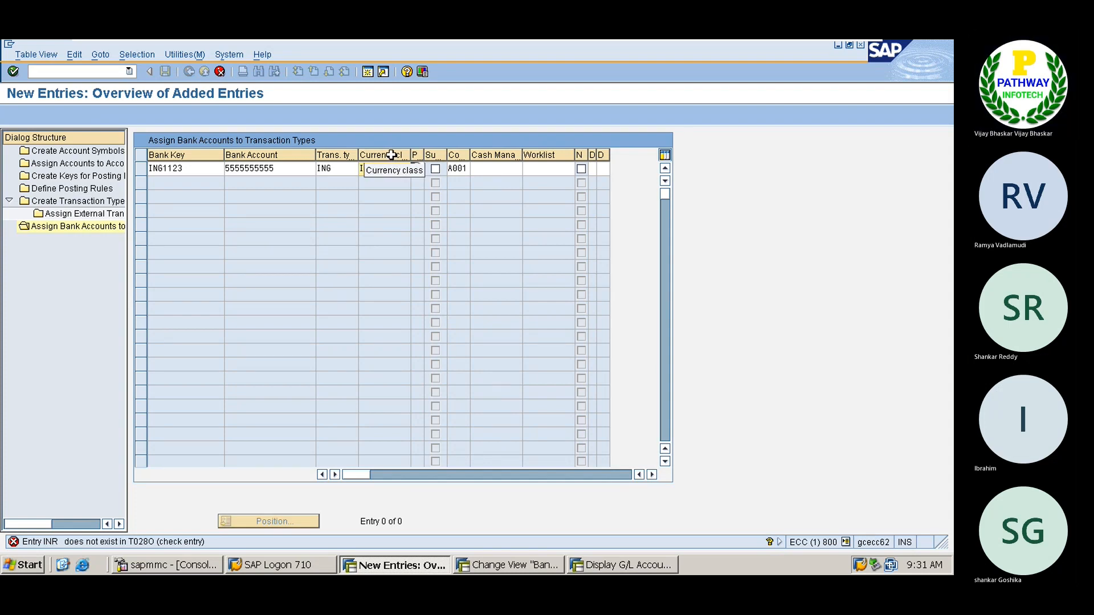
- Clear the currency class of the ING1123 entry and save the bank account assignment
{"action": "key", "text": "Delete"}
{"action": "key", "text": "Delete"}
{"action": "key", "text": "Delete"}
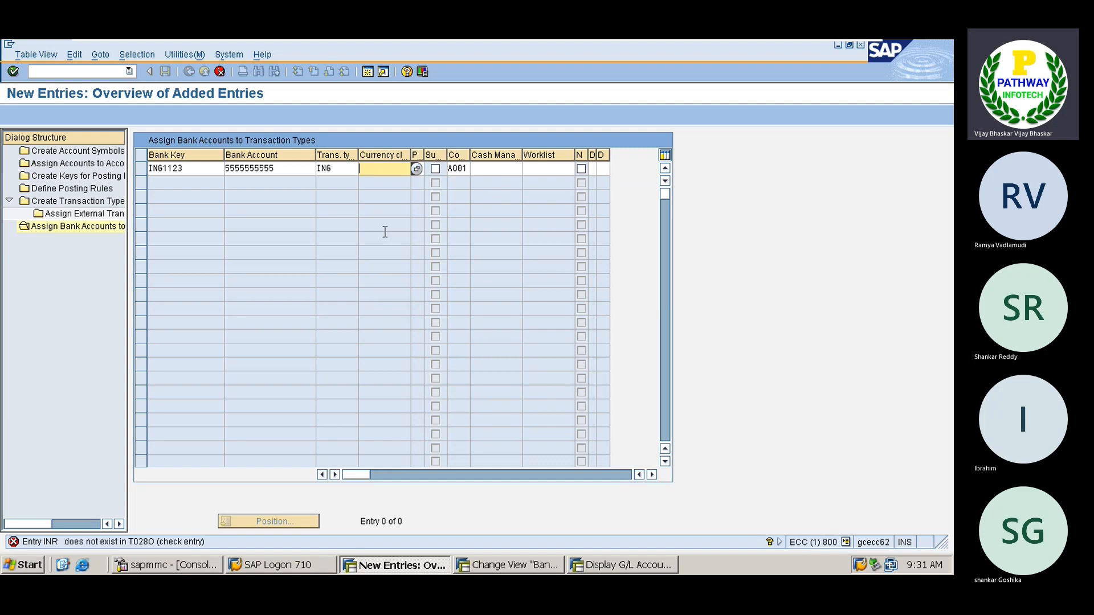
{"action": "key", "text": "ctrl+s"}
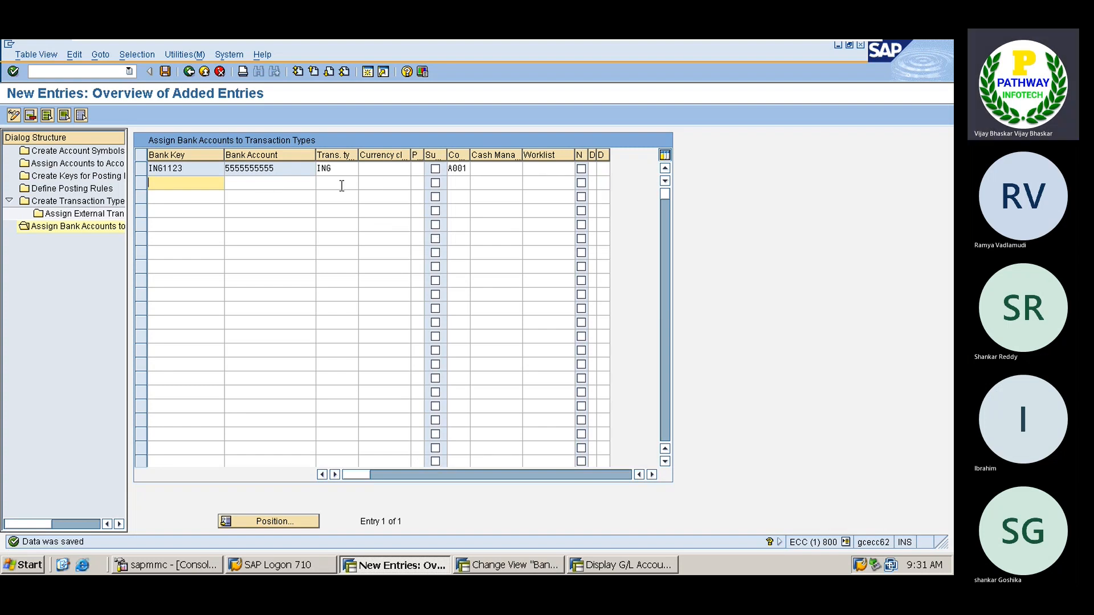
- Leave the bank statement settings for the IMG and select the activity Define Search String for Electronic Bank Statement
{"action": "key", "text": "F3"}
{"action": "left_click", "coordinate": [189, 73]}
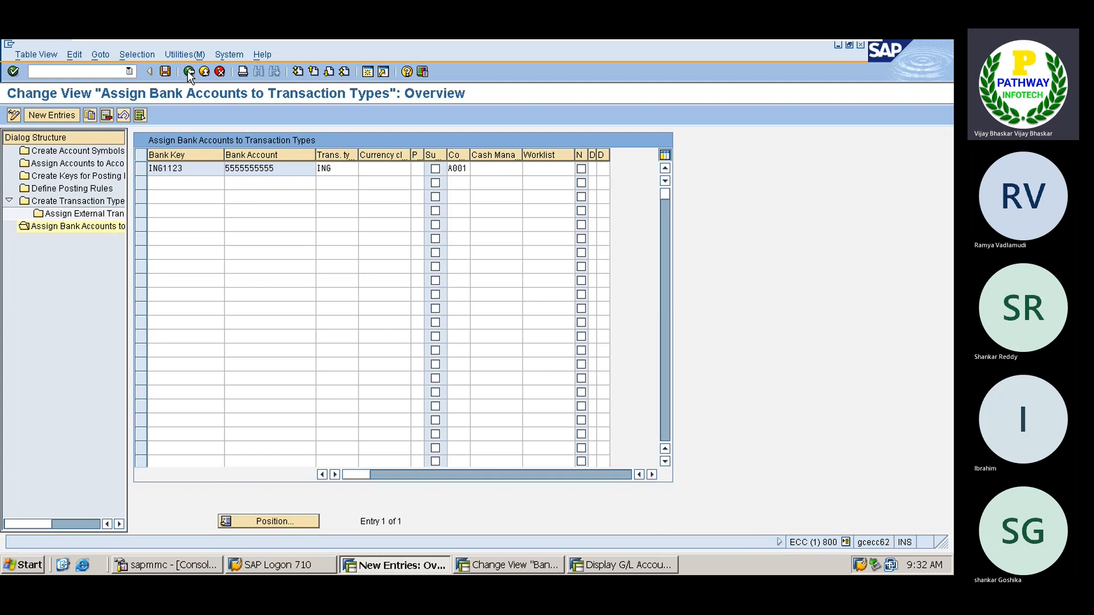
{"action": "left_click", "coordinate": [188, 72]}
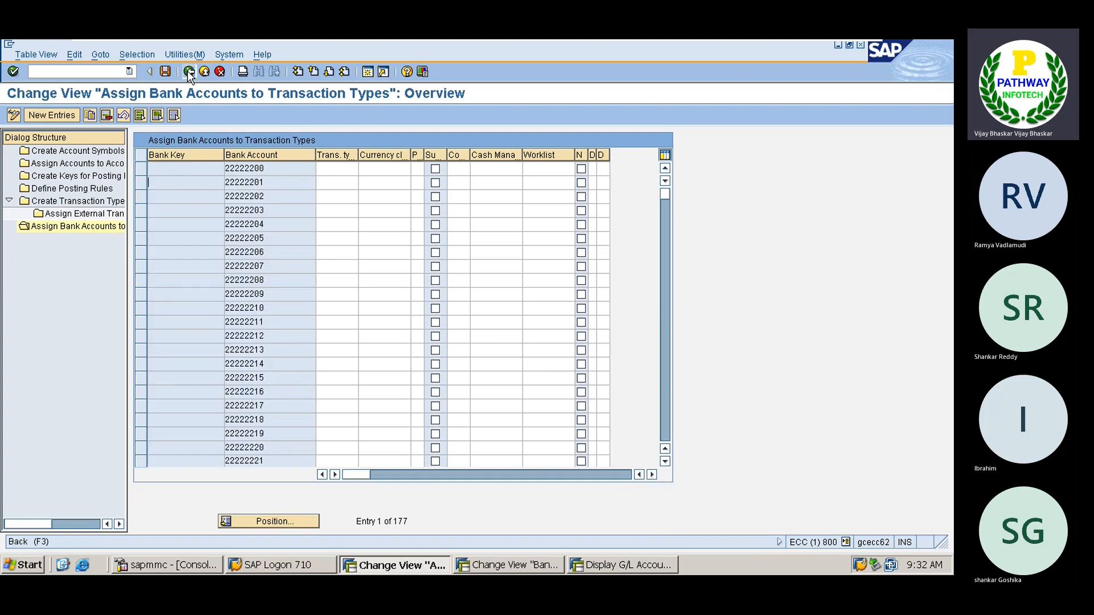
{"action": "left_click", "coordinate": [188, 72]}
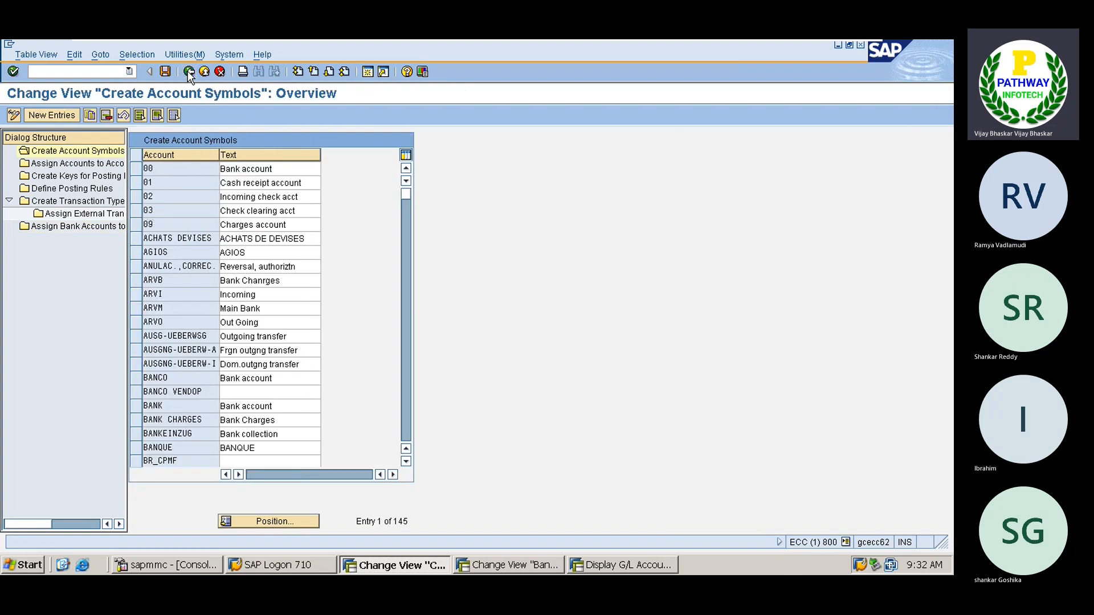
{"action": "left_click", "coordinate": [188, 72]}
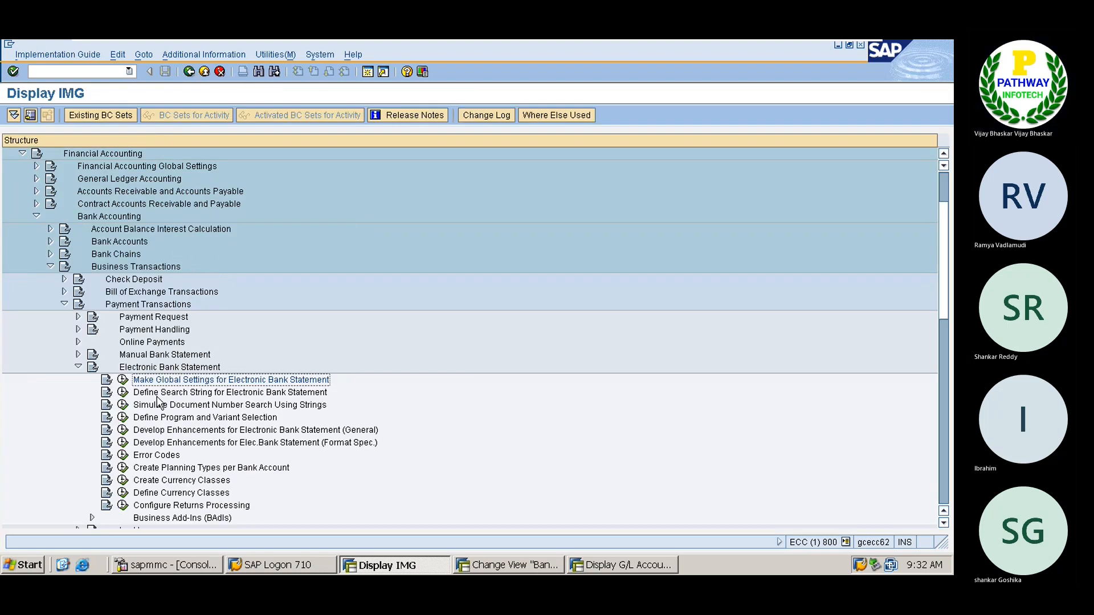
{"action": "left_click", "coordinate": [187, 393]}
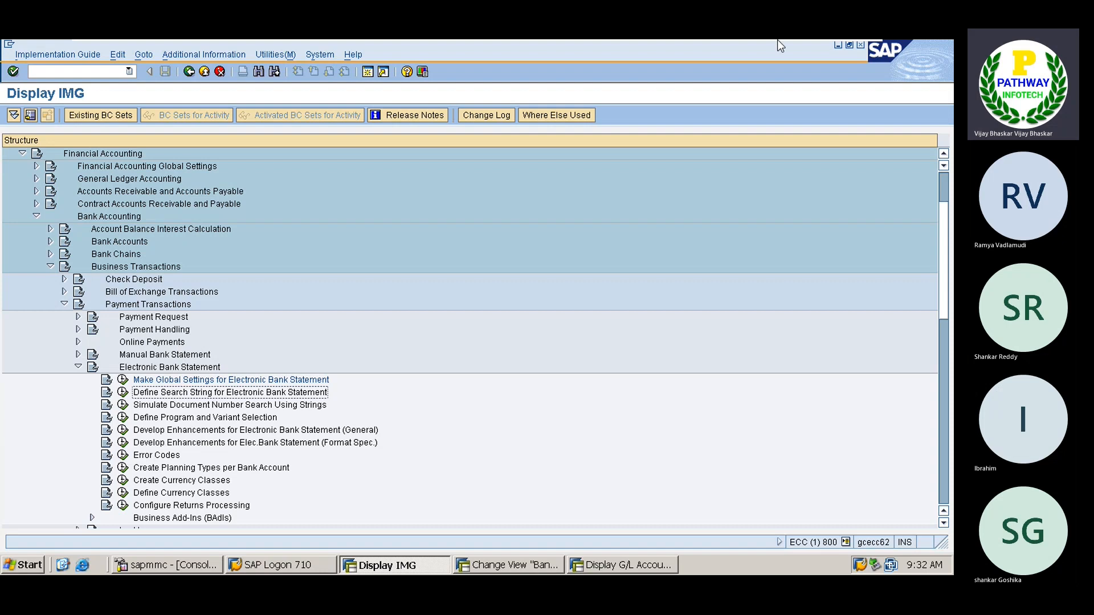
- Switch to the Teams meeting, close its transcript and open the recording and transcription options
{"action": "mouse_move", "coordinate": [787, 41]}
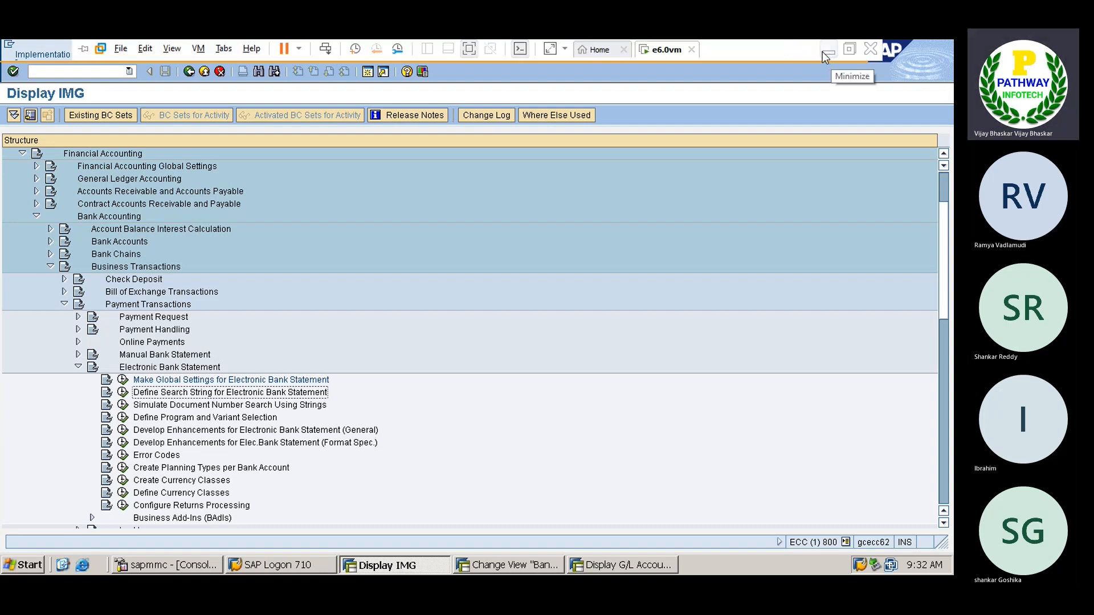
{"action": "left_click", "coordinate": [823, 51]}
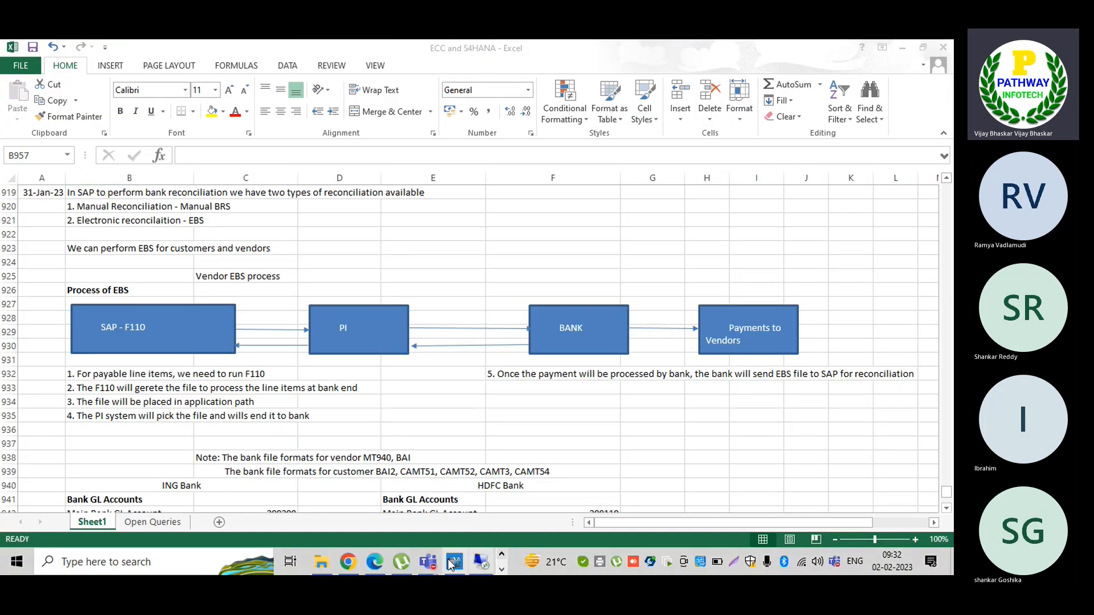
{"action": "left_click", "coordinate": [504, 485]}
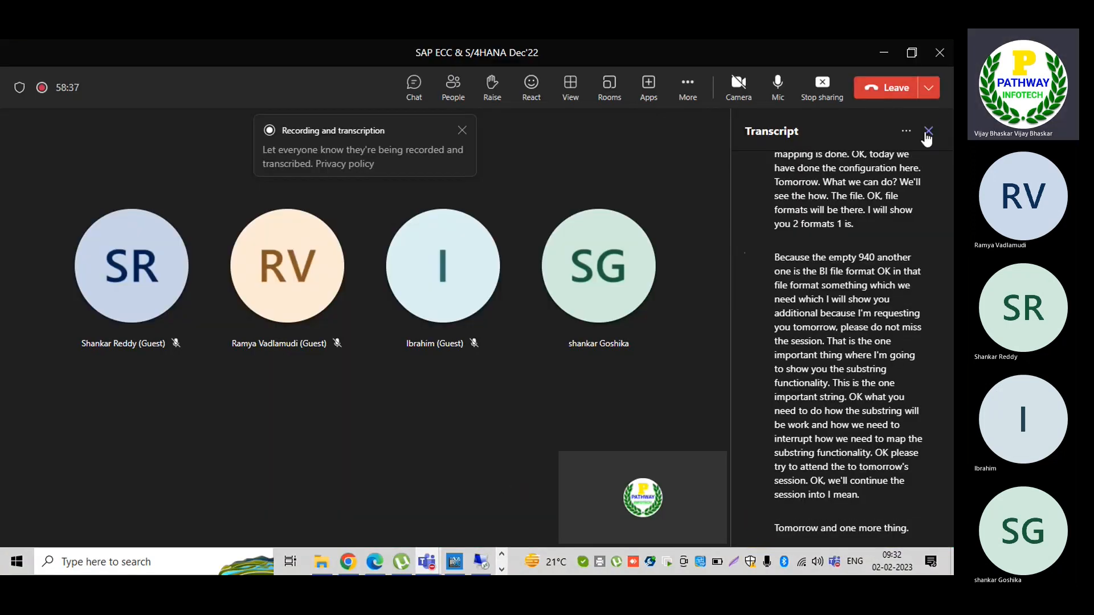
{"action": "left_click", "coordinate": [929, 131]}
{"action": "left_click", "coordinate": [687, 86]}
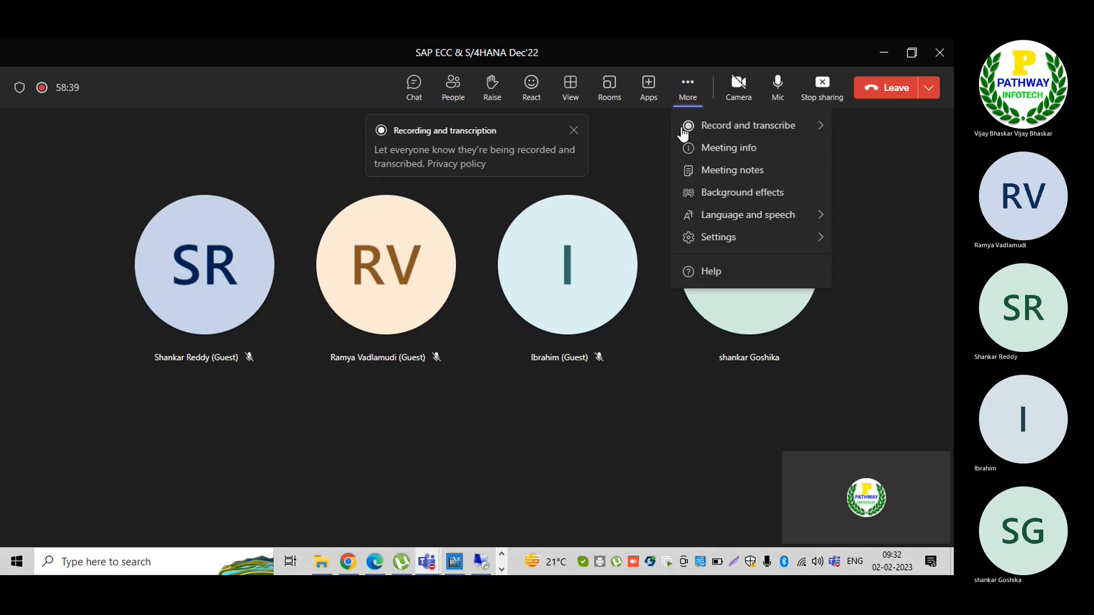
{"action": "mouse_move", "coordinate": [719, 131]}
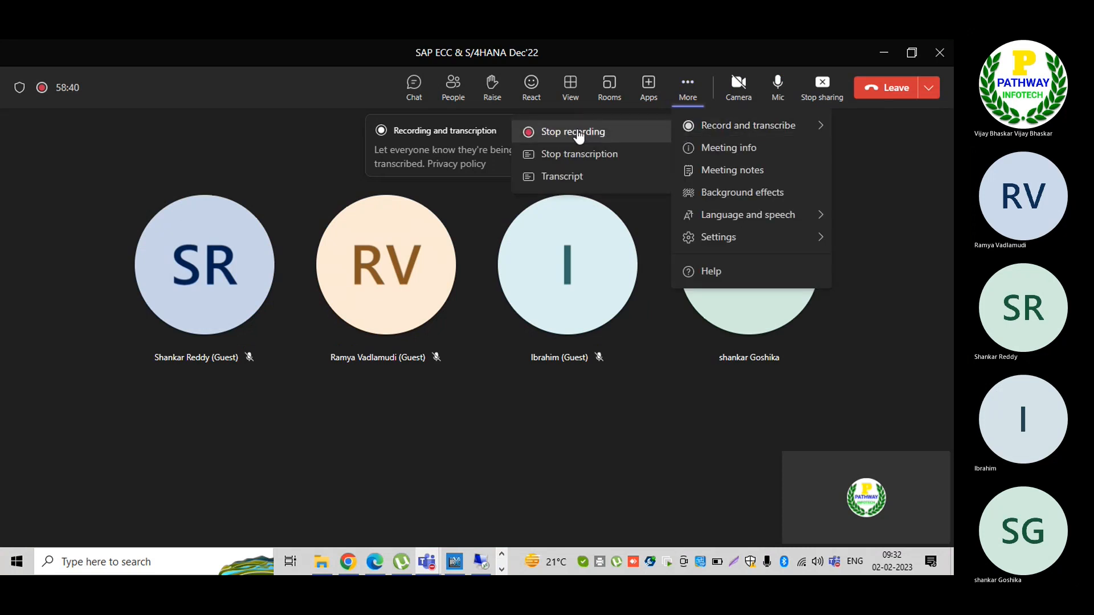